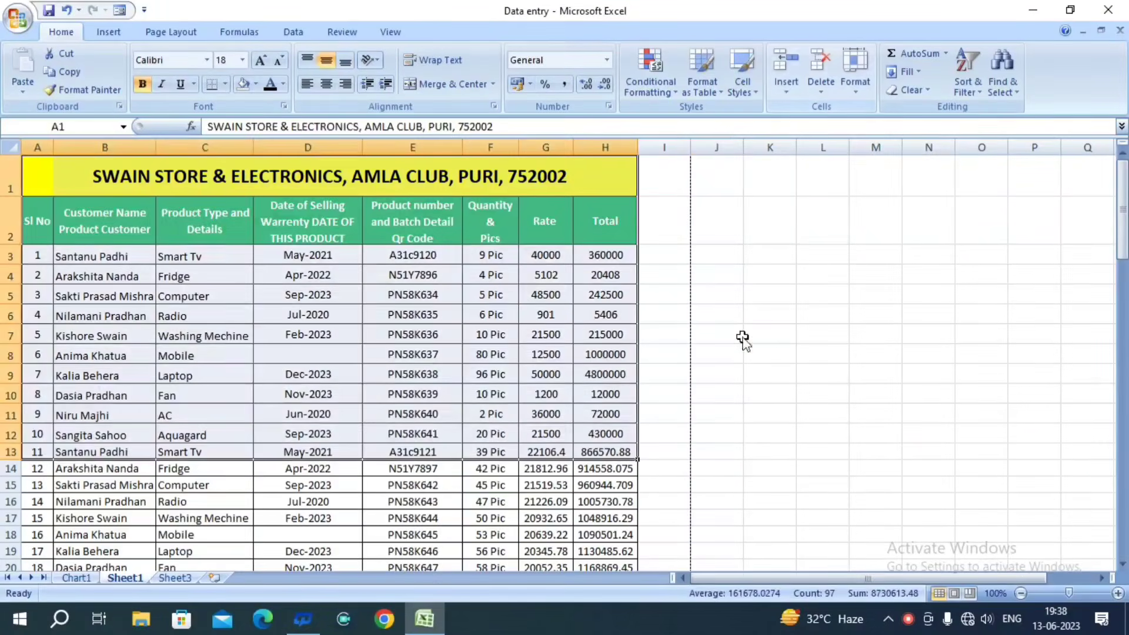
# - Open the print preview of the sales table
pyautogui.click(742, 337)
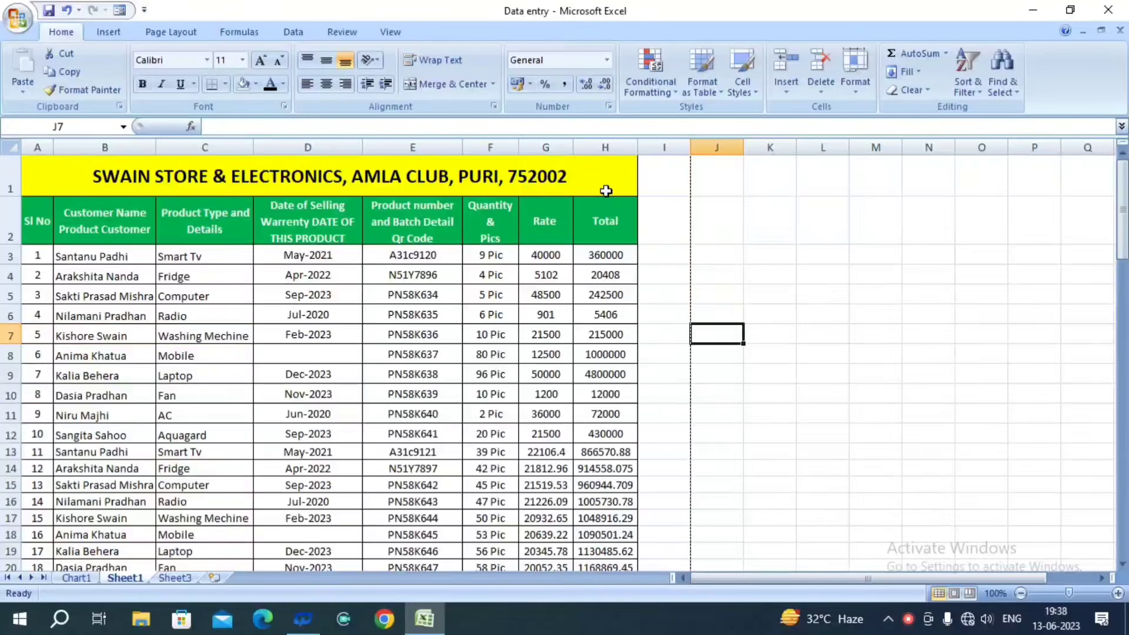
pyautogui.scroll(-20, 606, 190)
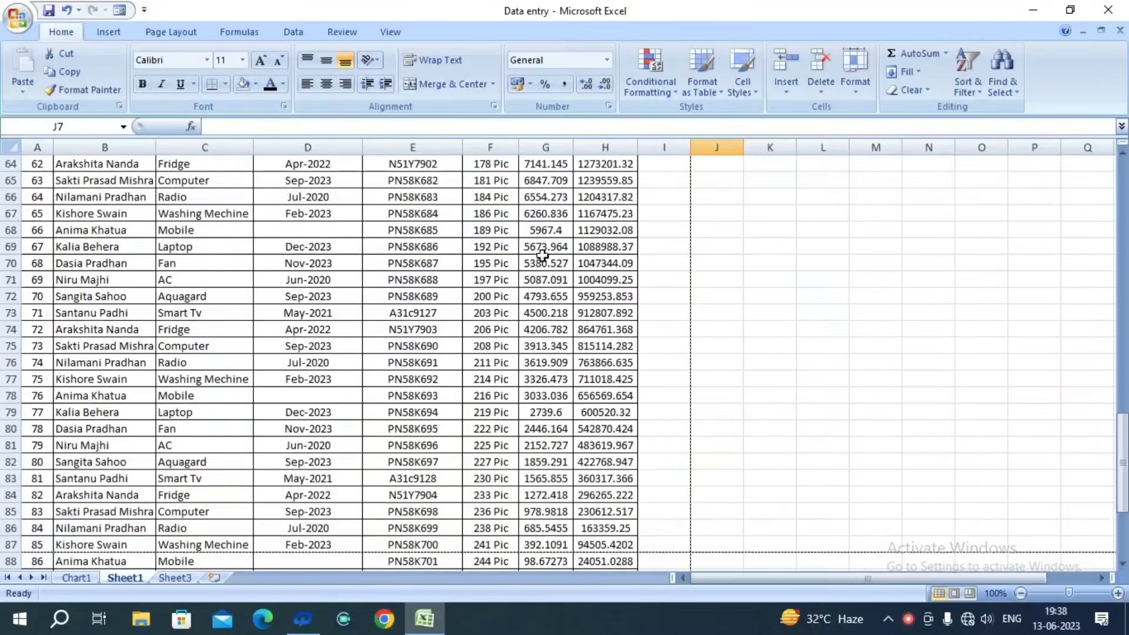
pyautogui.scroll(-4, 542, 255)
pyautogui.scroll(19, 546, 271)
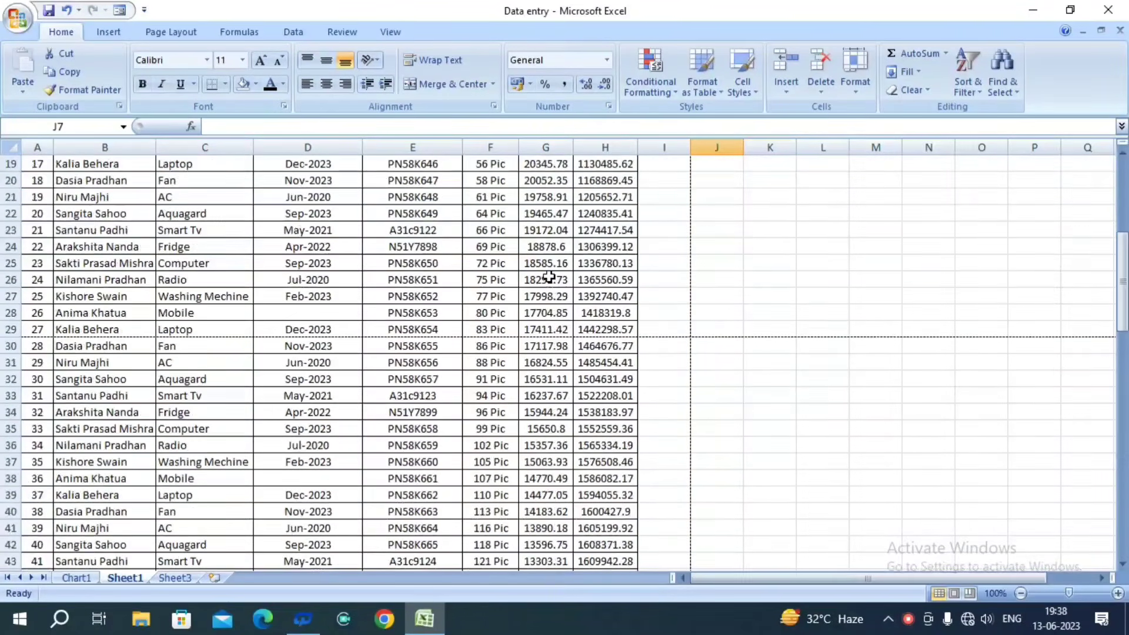
pyautogui.scroll(6, 549, 276)
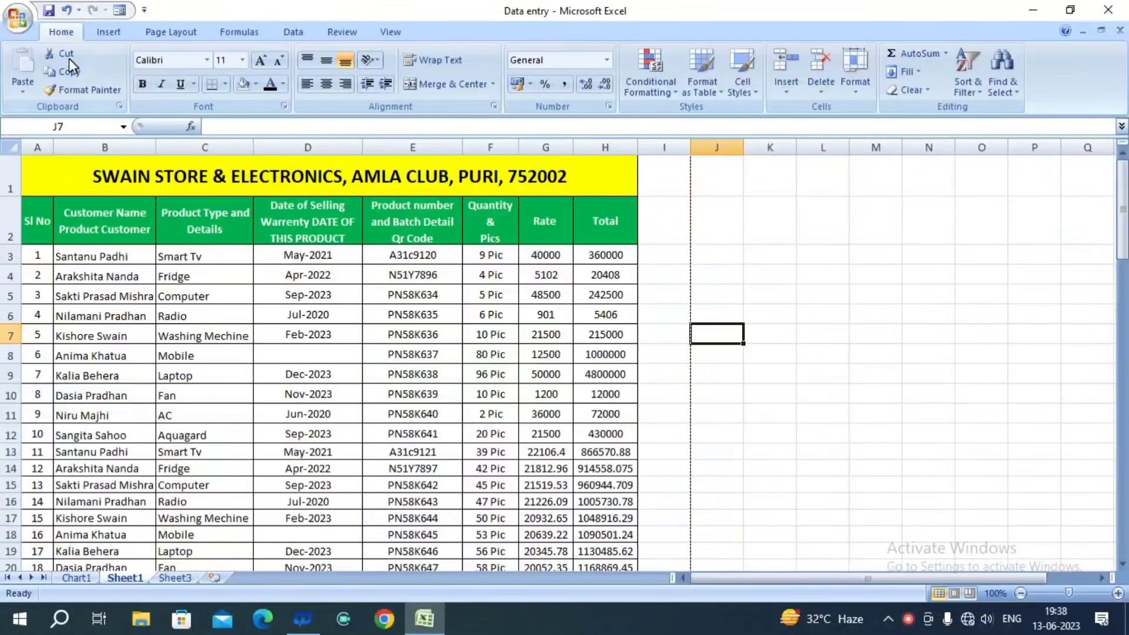
pyautogui.click(23, 22)
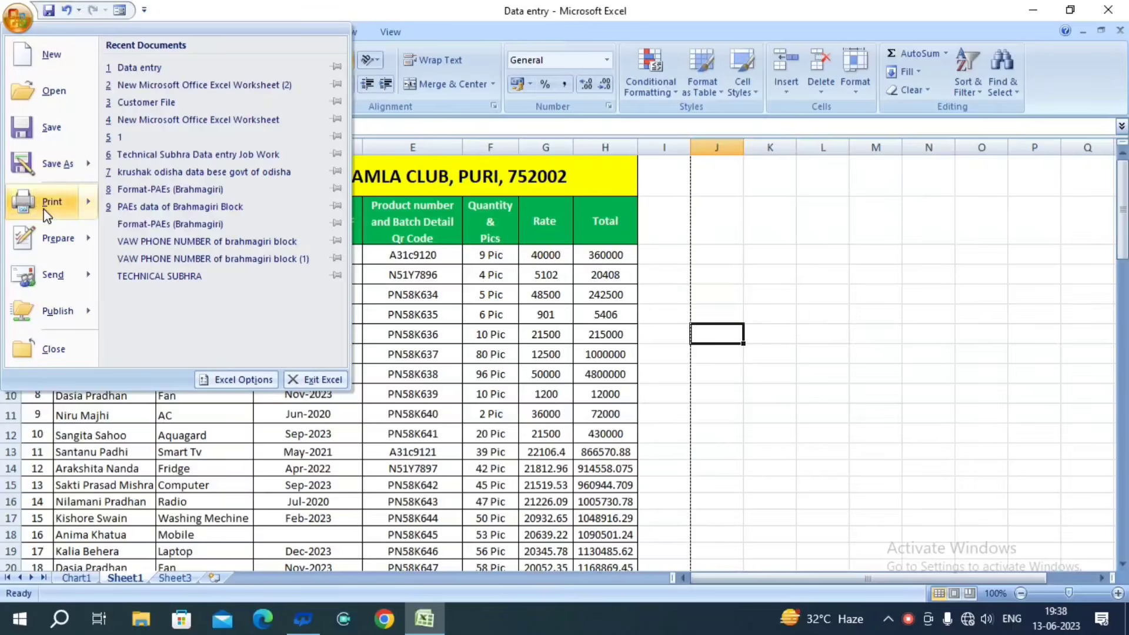
pyautogui.moveTo(47, 206)
pyautogui.click(170, 153)
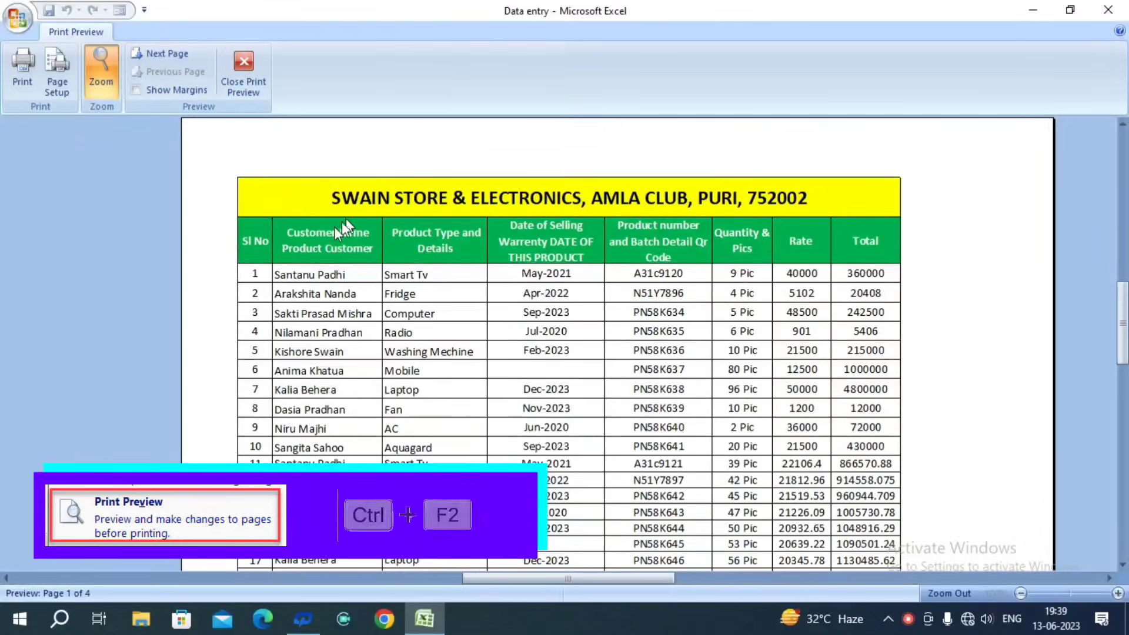
# - Page through the print preview to the last page, then return to the worksheet
pyautogui.scroll(-1, 321, 220)
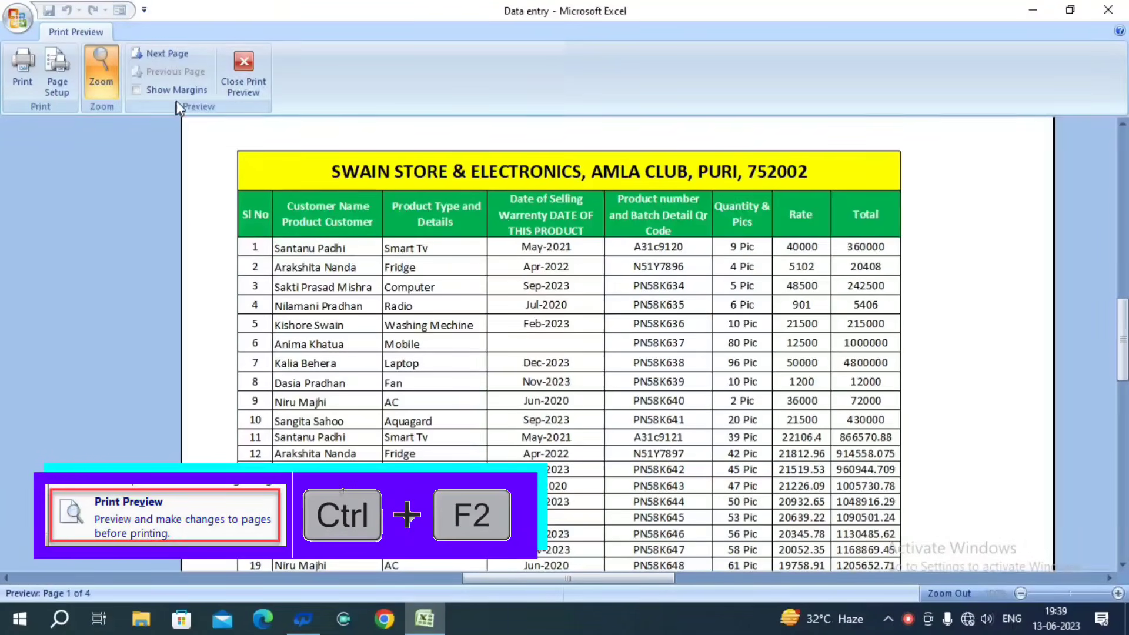
pyautogui.click(170, 51)
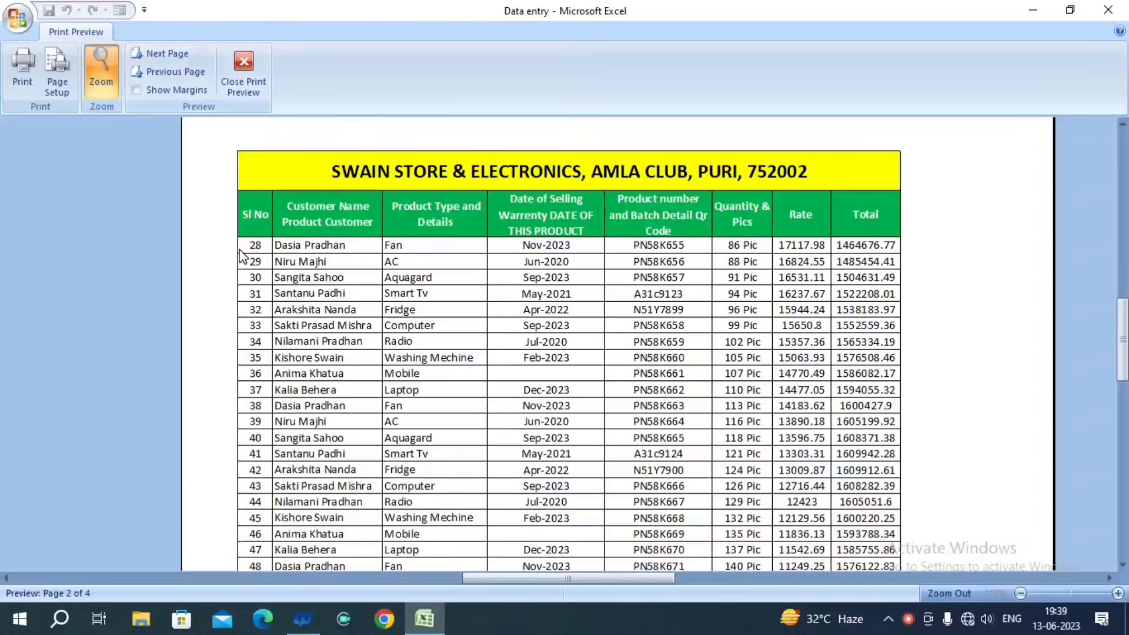
pyautogui.click(181, 58)
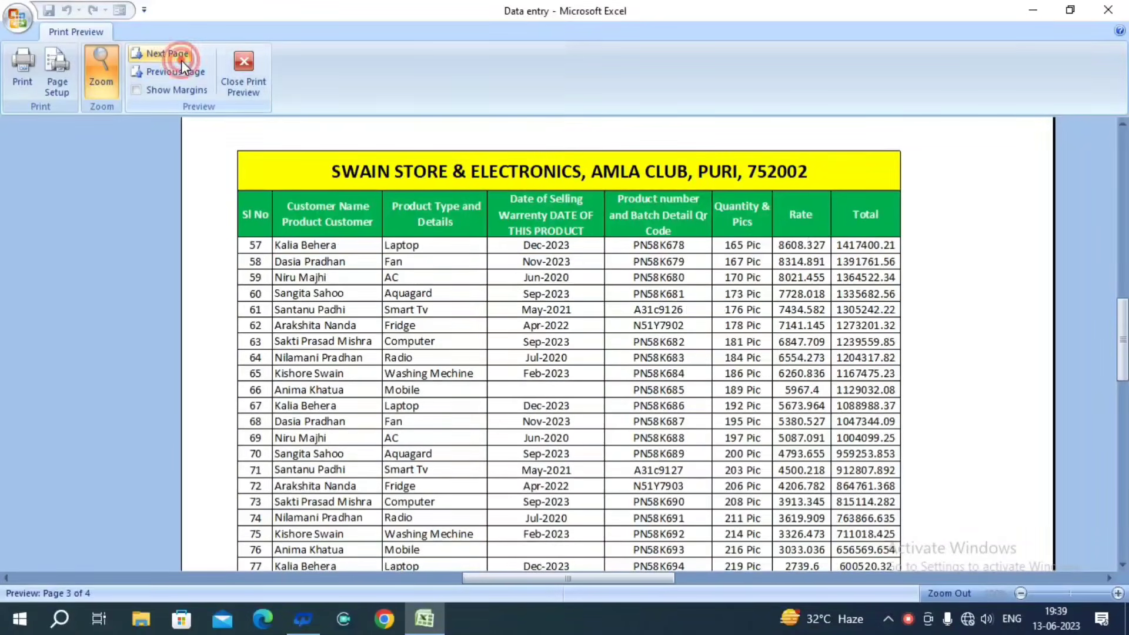
pyautogui.scroll(-5, 617, 381)
pyautogui.scroll(-2, 618, 381)
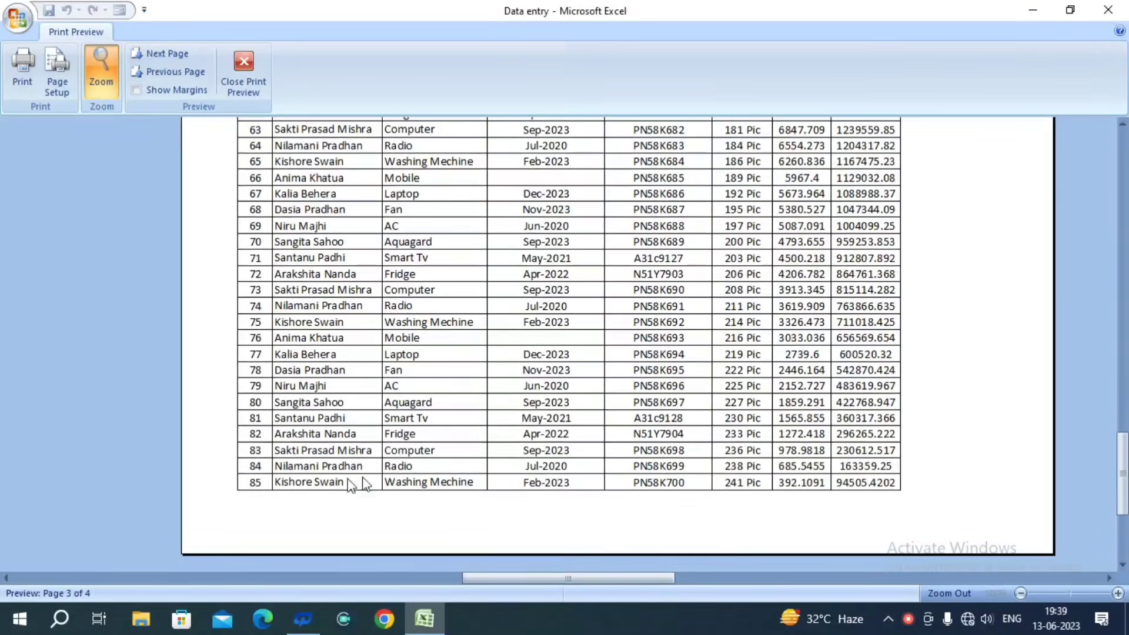
pyautogui.scroll(8, 268, 482)
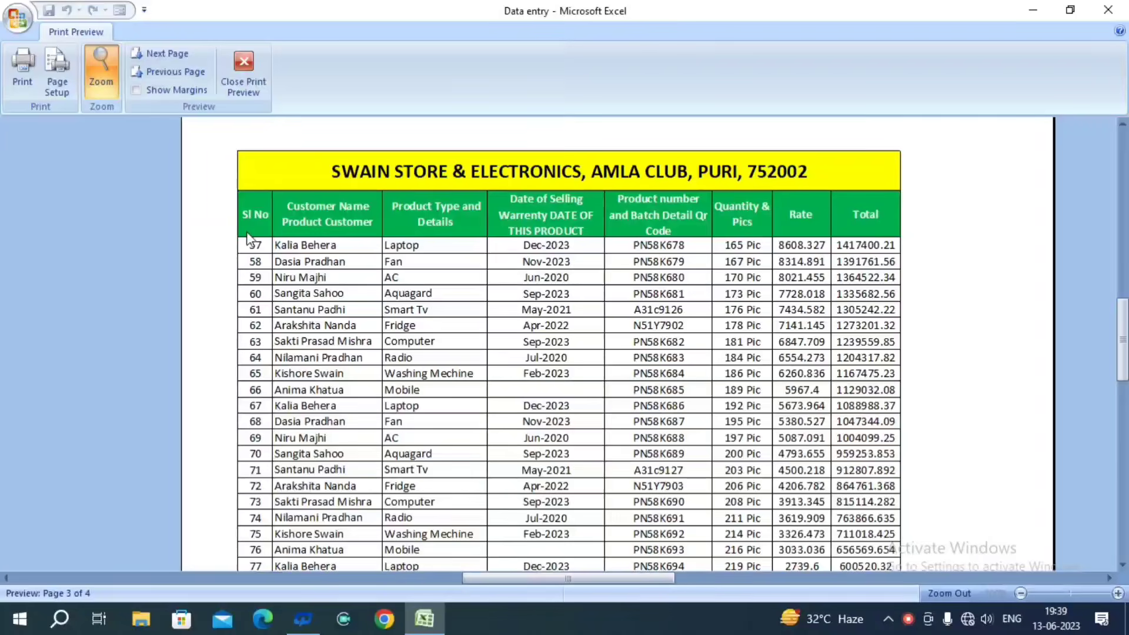
pyautogui.click(171, 53)
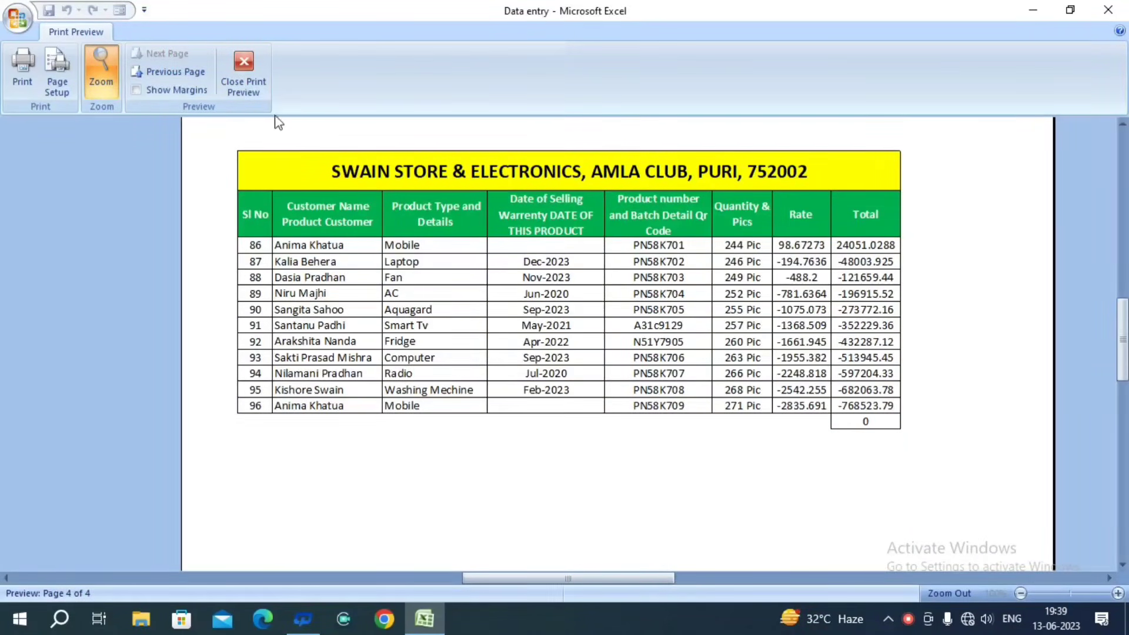
pyautogui.click(244, 69)
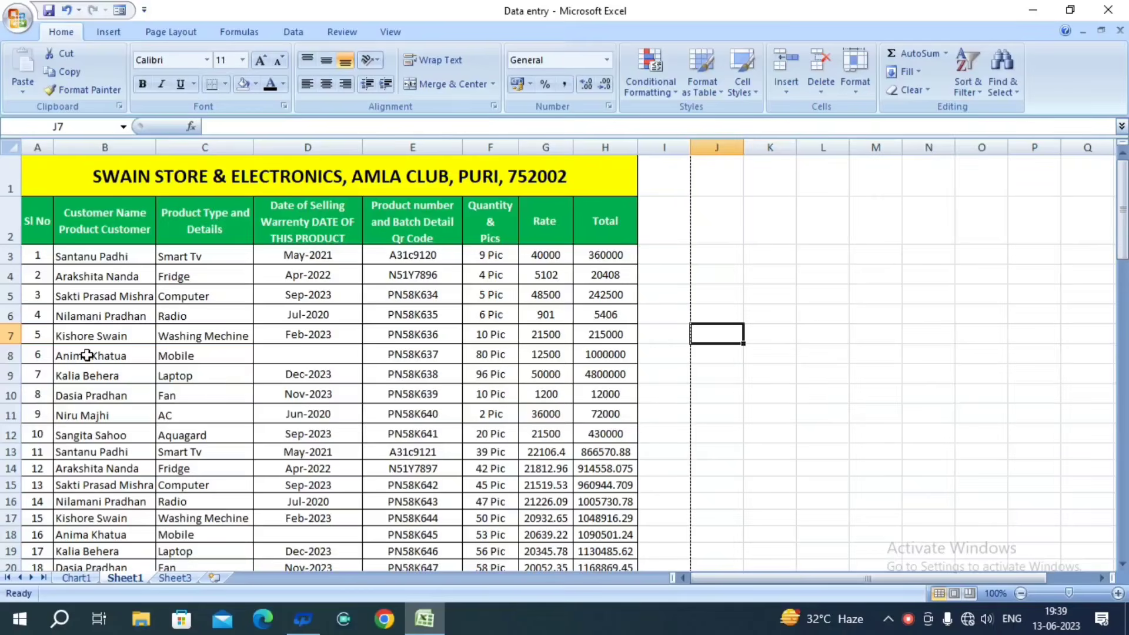
# - Merge and center the store title across C1:H1, then select A1:H15
pyautogui.press('Down')
pyautogui.press('Down')
pyautogui.press('Down')
pyautogui.press('Down')
pyautogui.press('Down')
pyautogui.press('Down')
pyautogui.press('Down')
pyautogui.press('Down')
pyautogui.hotkey('shift', 'Left')
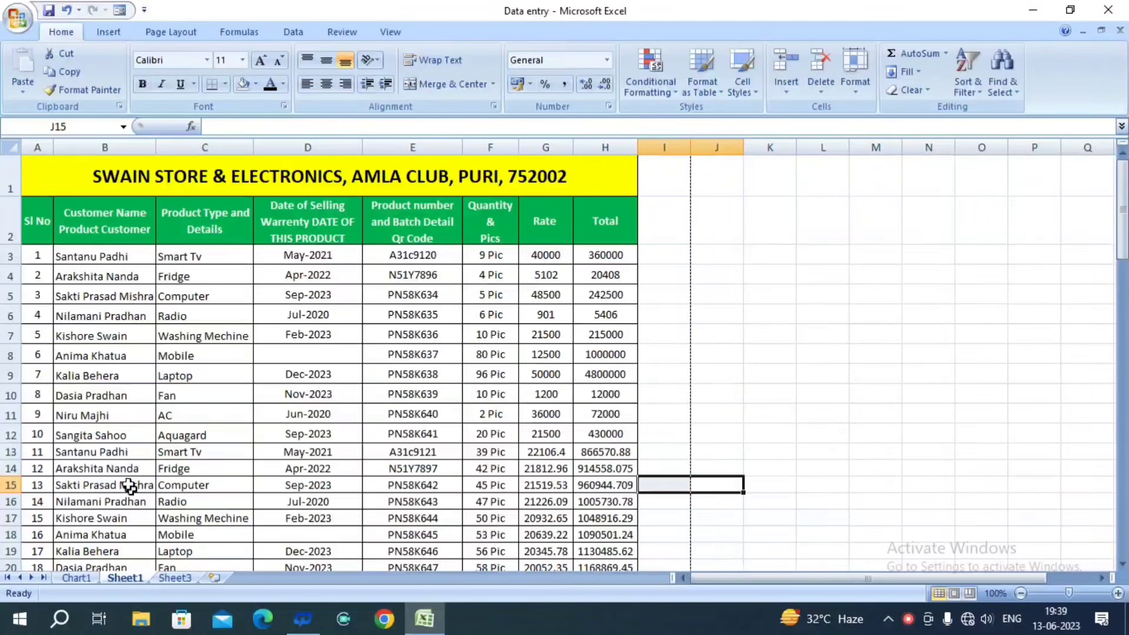
pyautogui.click(71, 170)
pyautogui.click(29, 171)
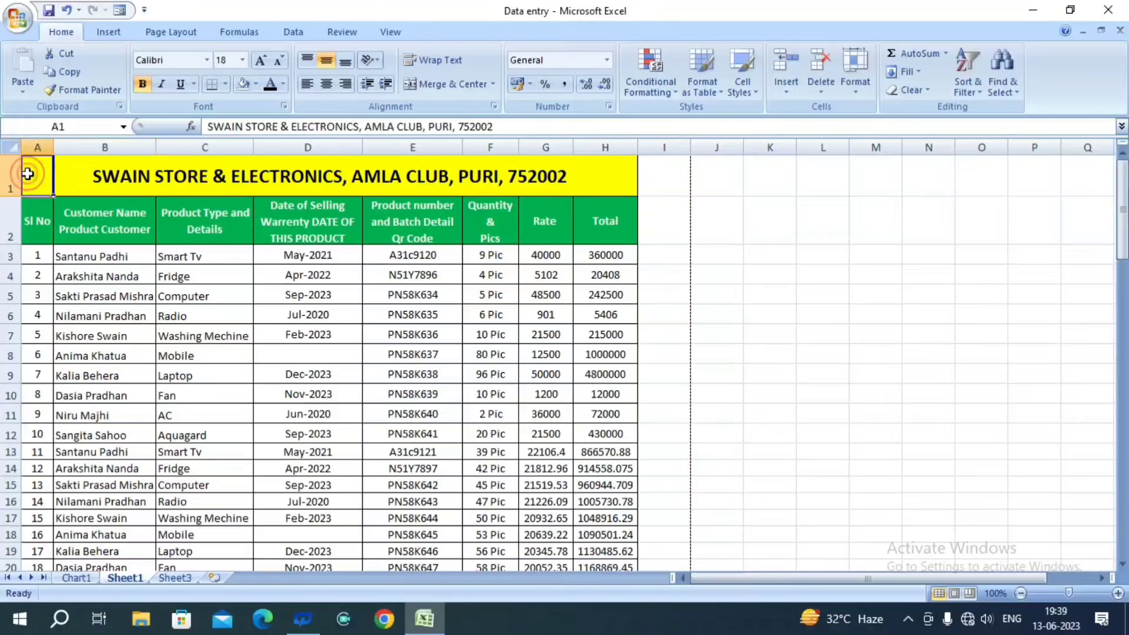
pyautogui.click(230, 174)
pyautogui.moveTo(230, 174); pyautogui.dragTo(43, 178)
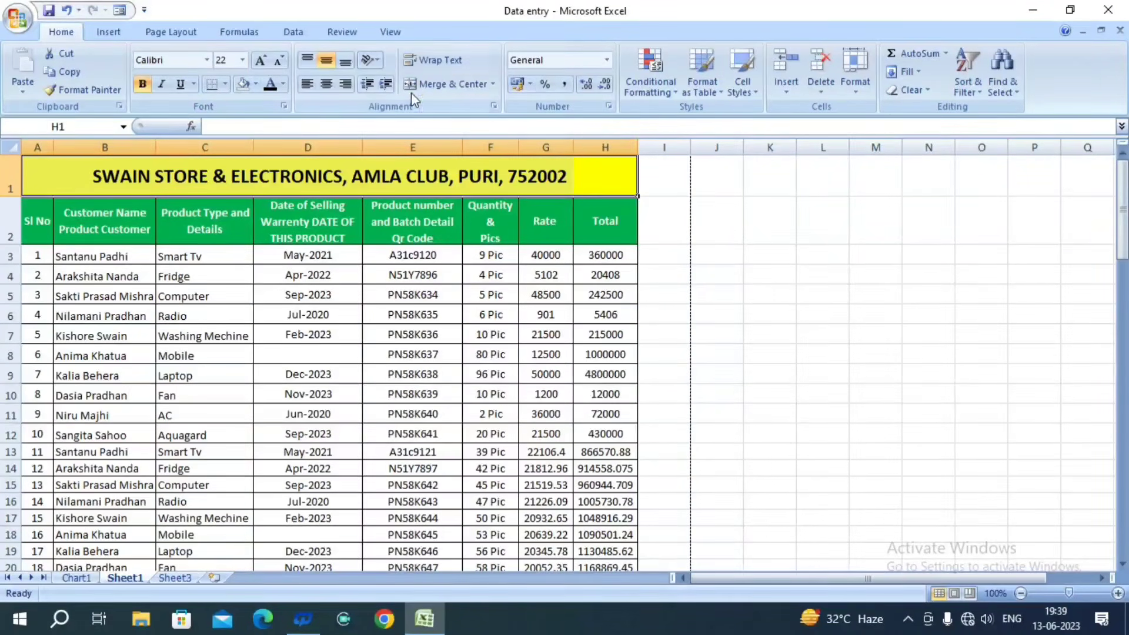
pyautogui.click(447, 85)
pyautogui.click(913, 330)
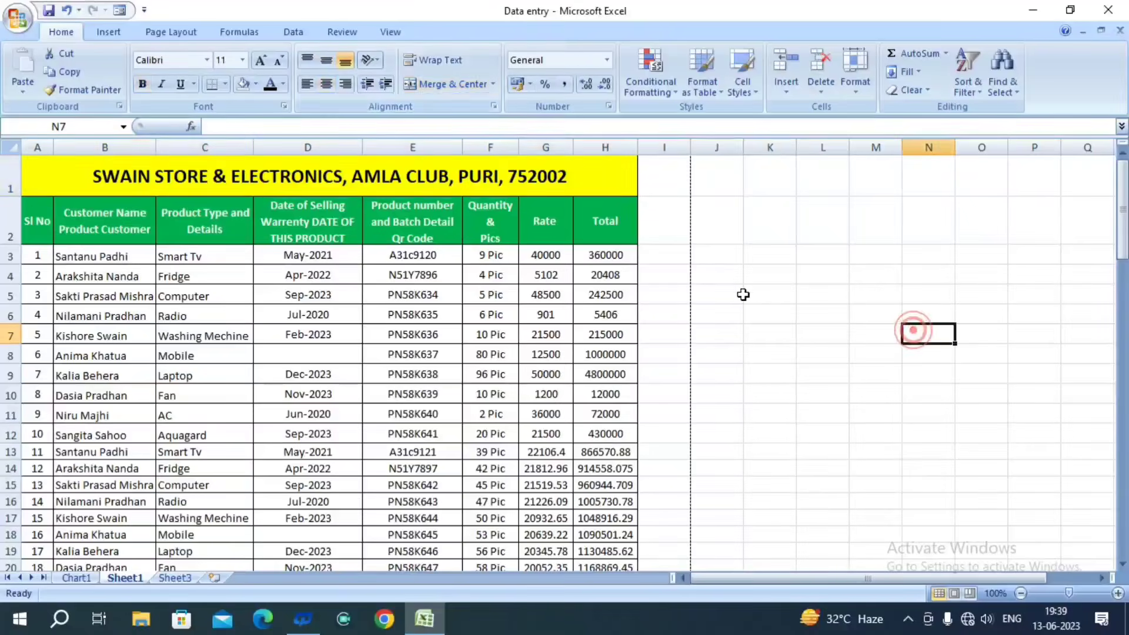
pyautogui.click(30, 178)
pyautogui.moveTo(51, 171); pyautogui.dragTo(55, 491)
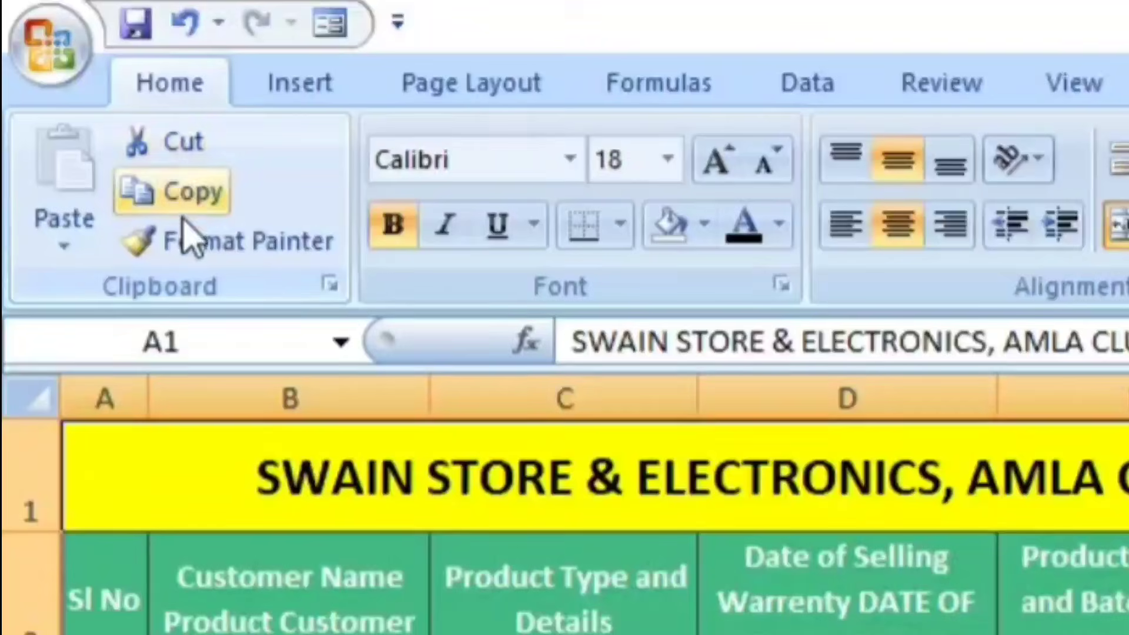
# - Copy A1:H15 and paste it into a new worksheet, Sheet2
pyautogui.click(194, 192)
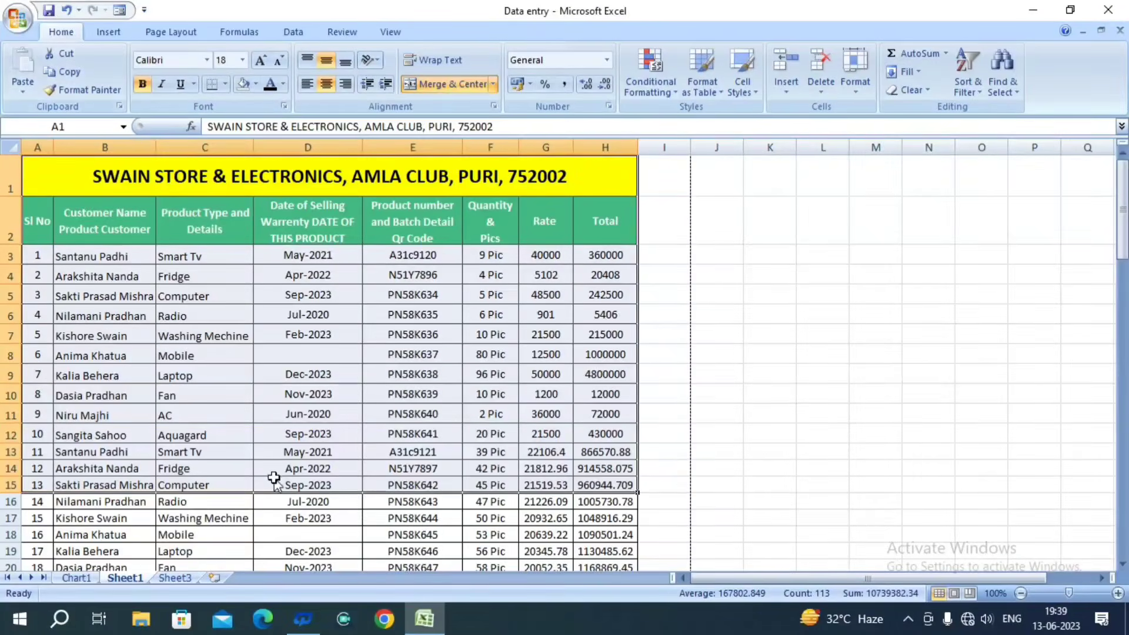
pyautogui.hotkey('ctrl', 'c')
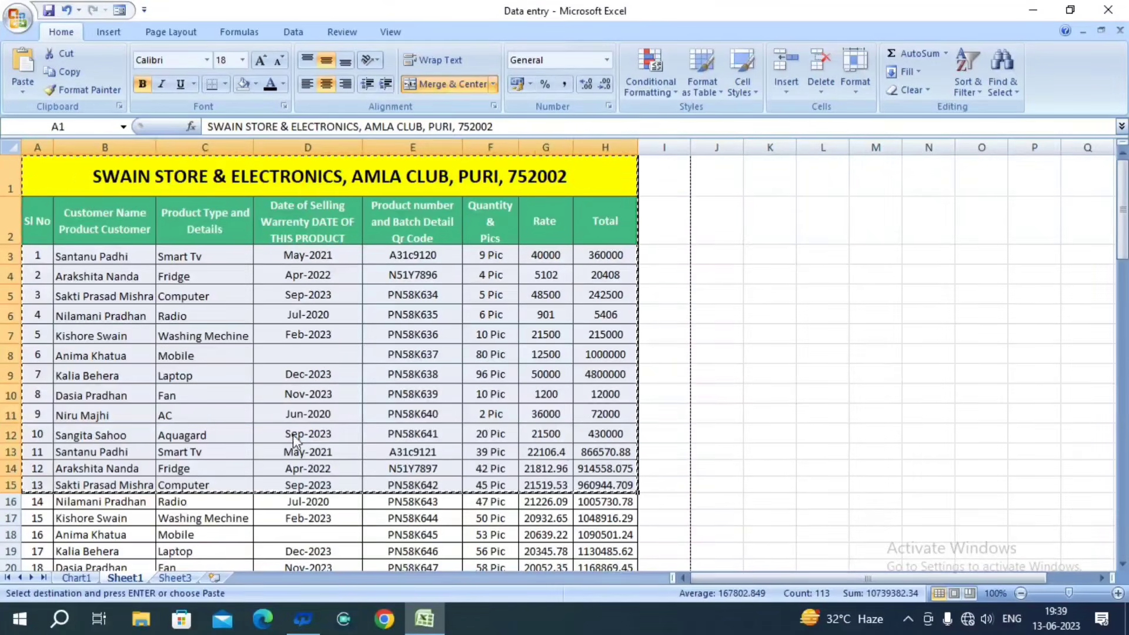
pyautogui.click(217, 579)
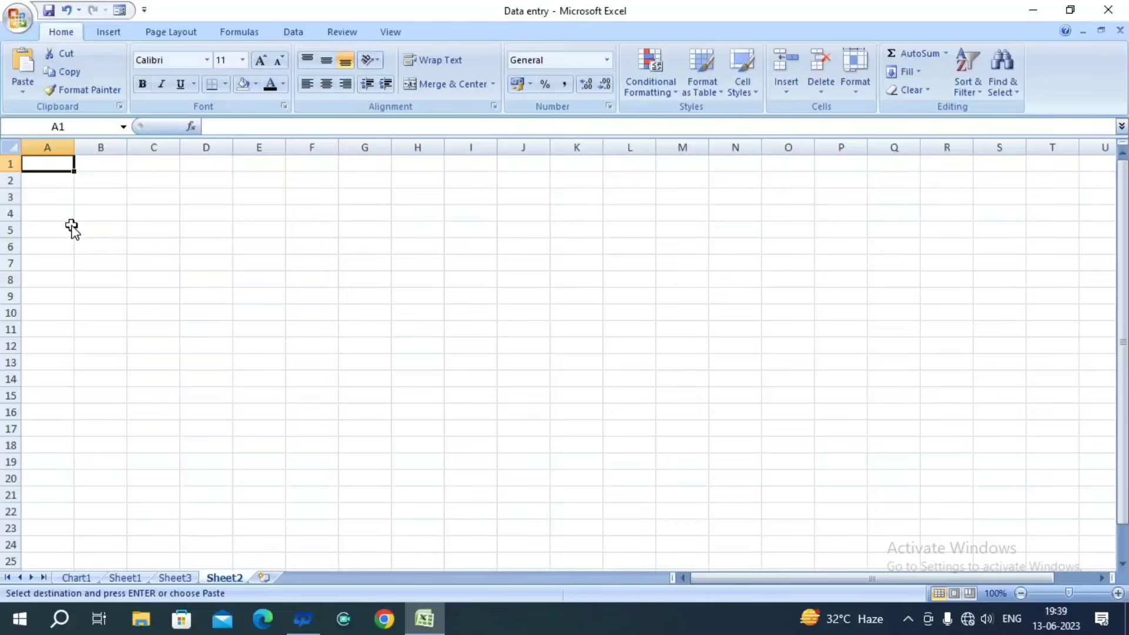
pyautogui.hotkey('ctrl', 'v')
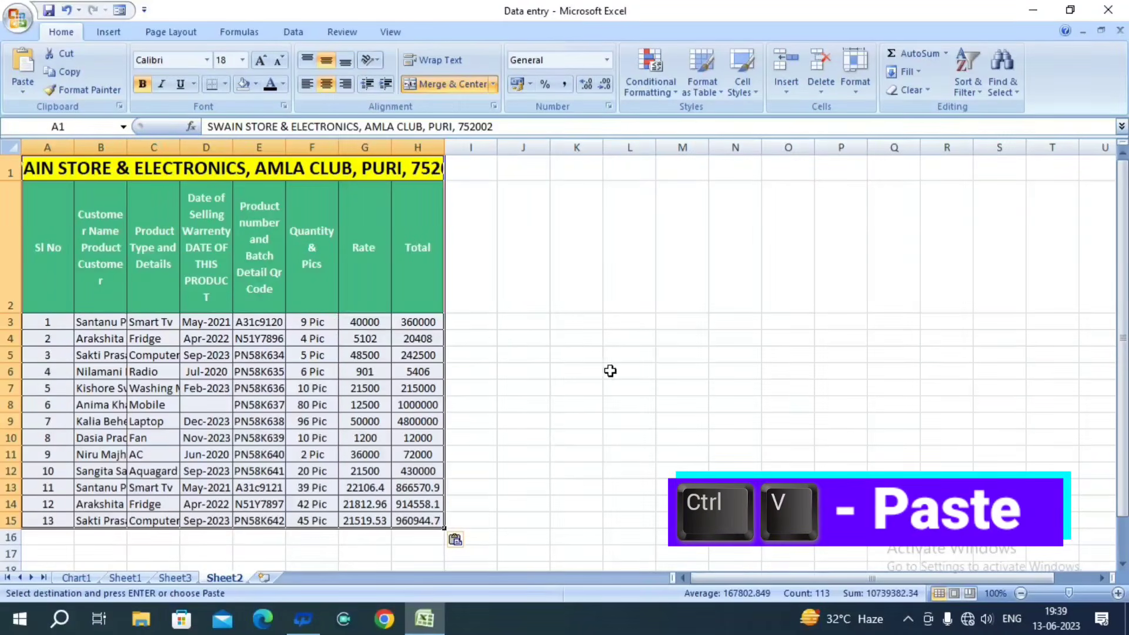
# - Remove the yellow and green fills from title and header rows A1:H2
pyautogui.click(525, 337)
pyautogui.moveTo(47, 169); pyautogui.dragTo(55, 194)
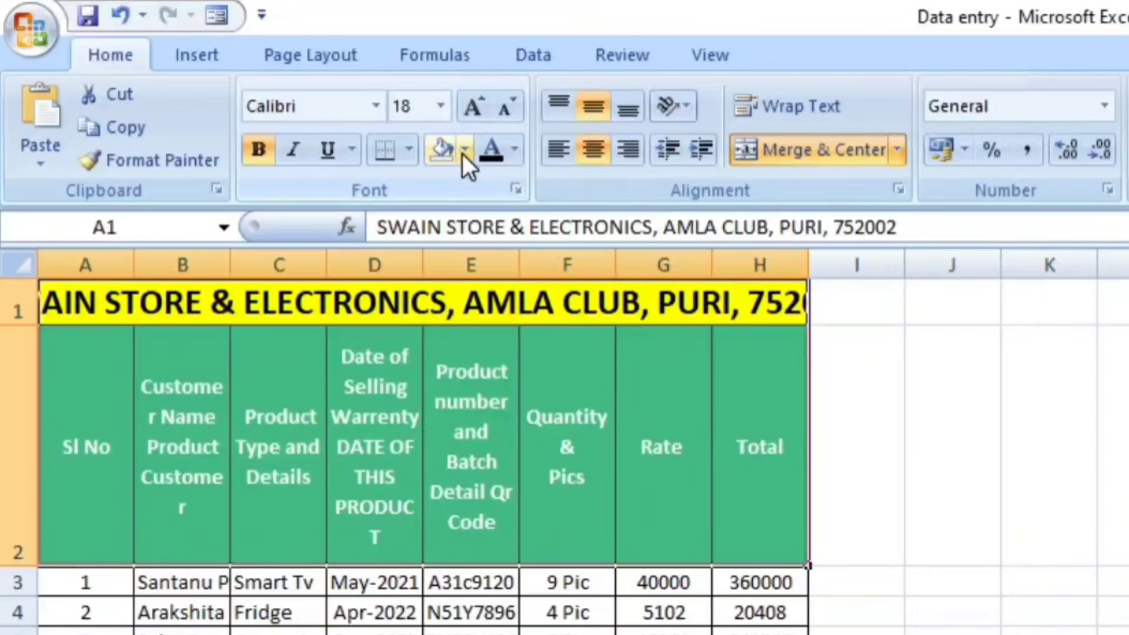
pyautogui.click(257, 85)
pyautogui.click(542, 408)
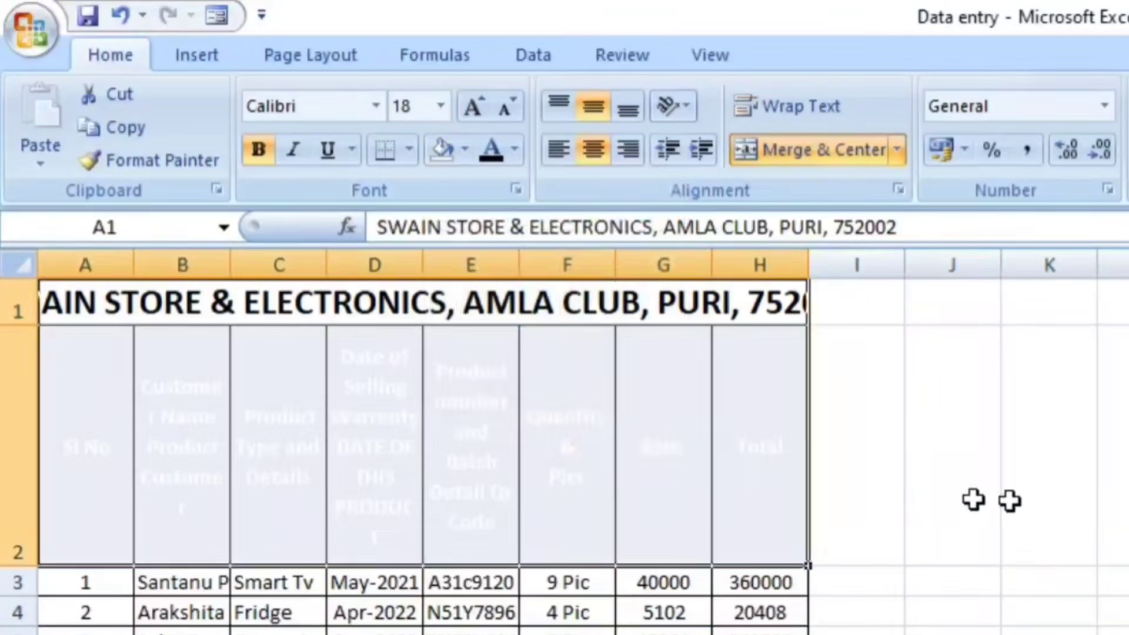
pyautogui.click(1064, 506)
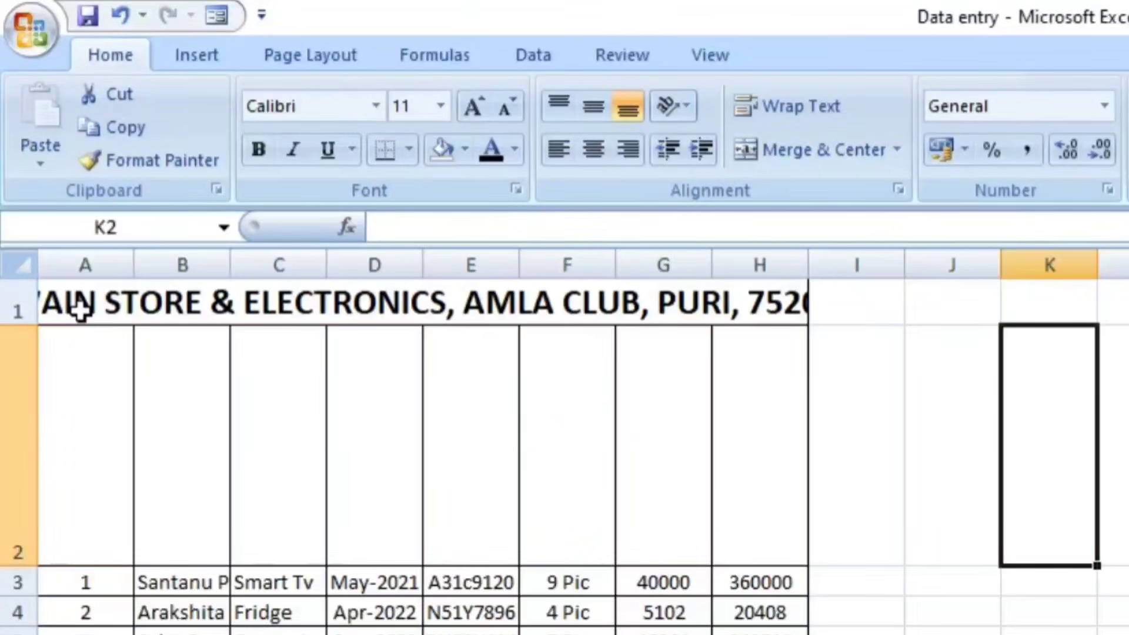
# - Make the title and header text in rows 1–2 black
pyautogui.moveTo(81, 310); pyautogui.dragTo(364, 473)
pyautogui.click(484, 150)
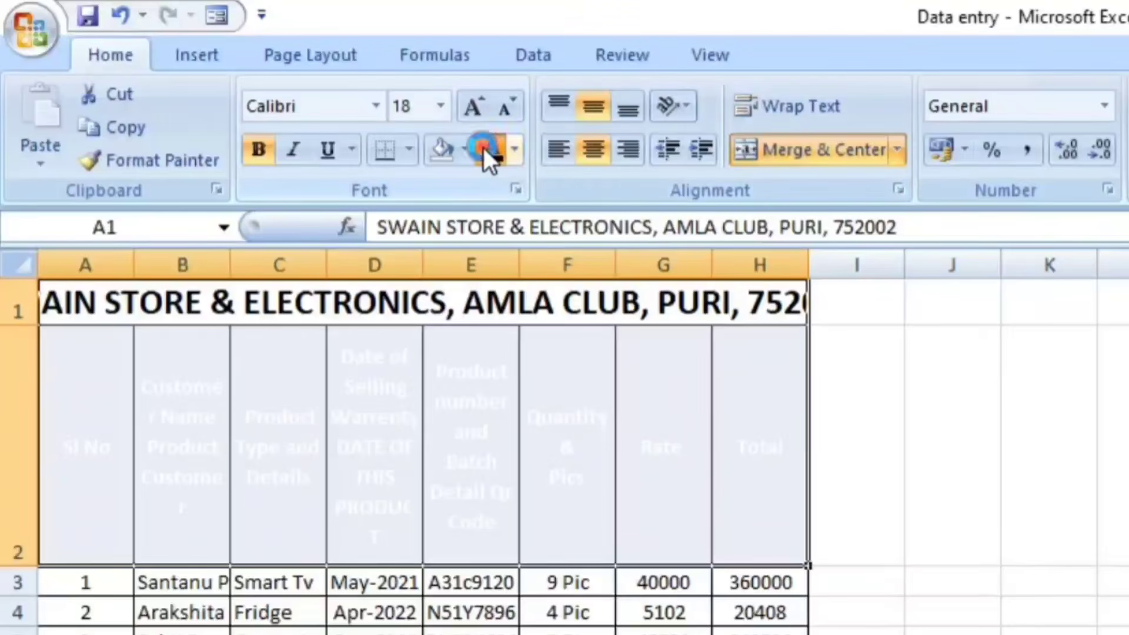
pyautogui.click(1030, 382)
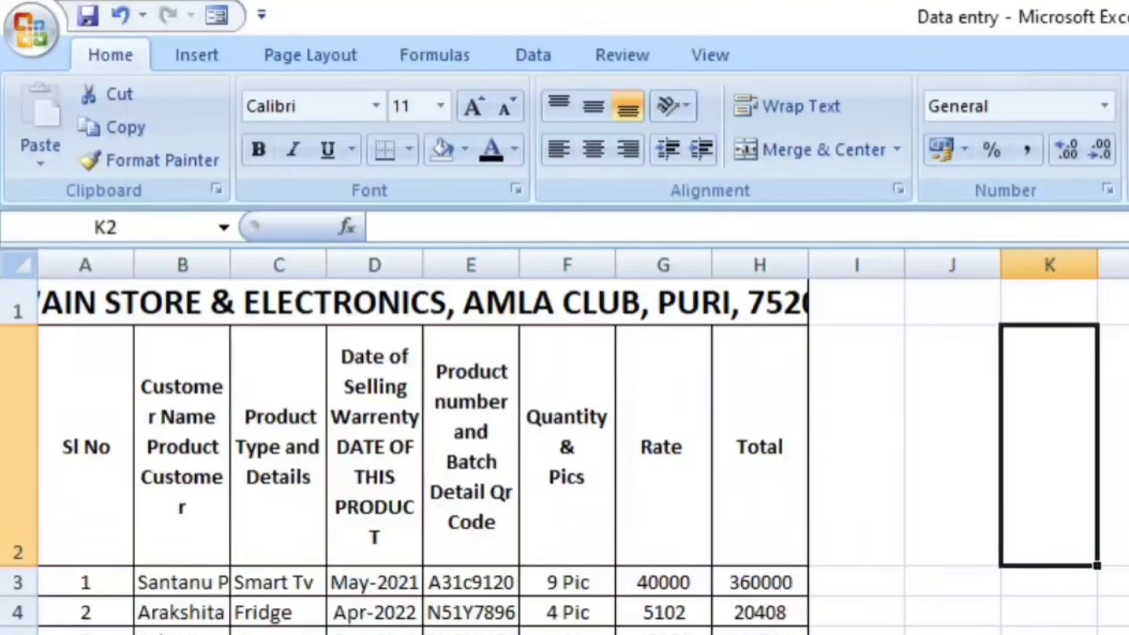
pyautogui.click(682, 437)
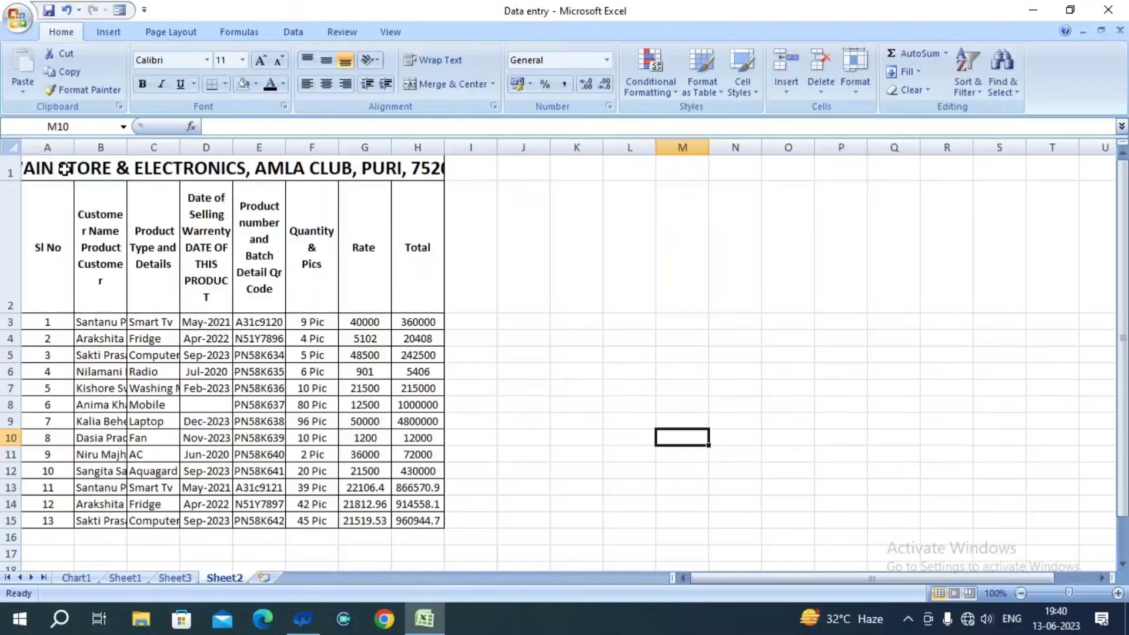
pyautogui.moveTo(65, 170); pyautogui.dragTo(70, 202)
# - Convert A1:H15 on Sheet2 into a table with headers (Table4)
pyautogui.moveTo(66, 301); pyautogui.dragTo(80, 522)
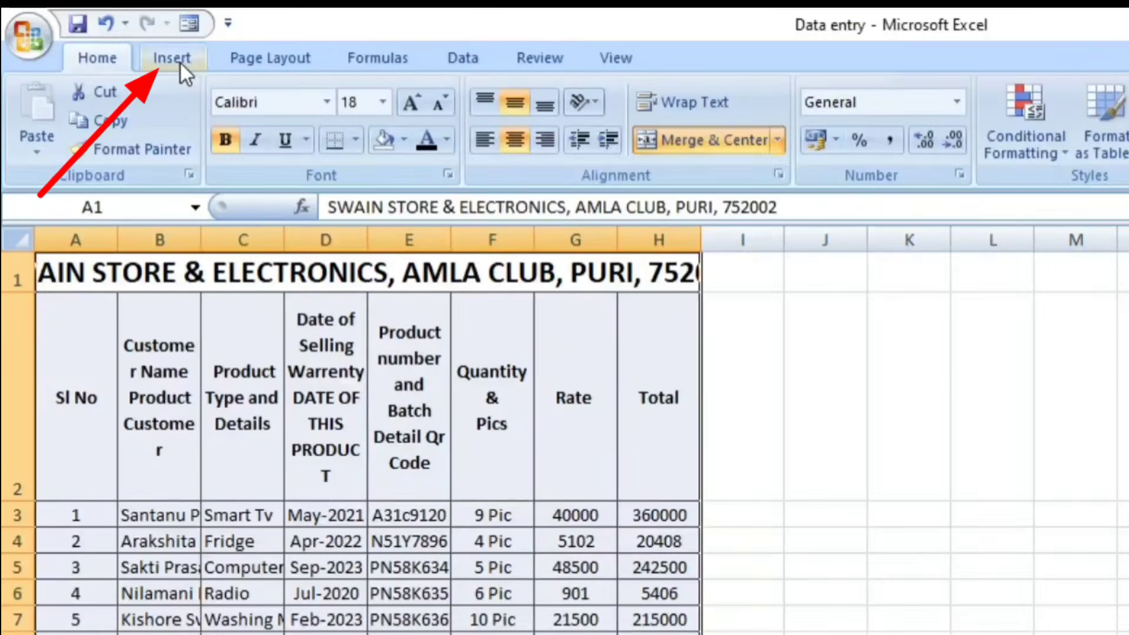
pyautogui.click(113, 34)
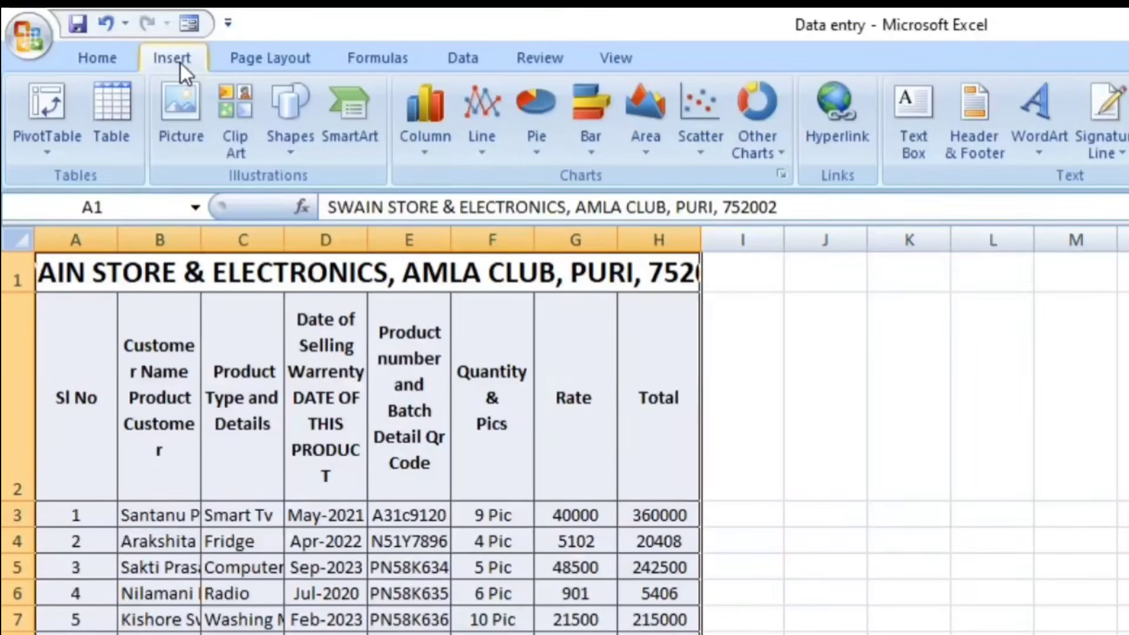
pyautogui.click(98, 114)
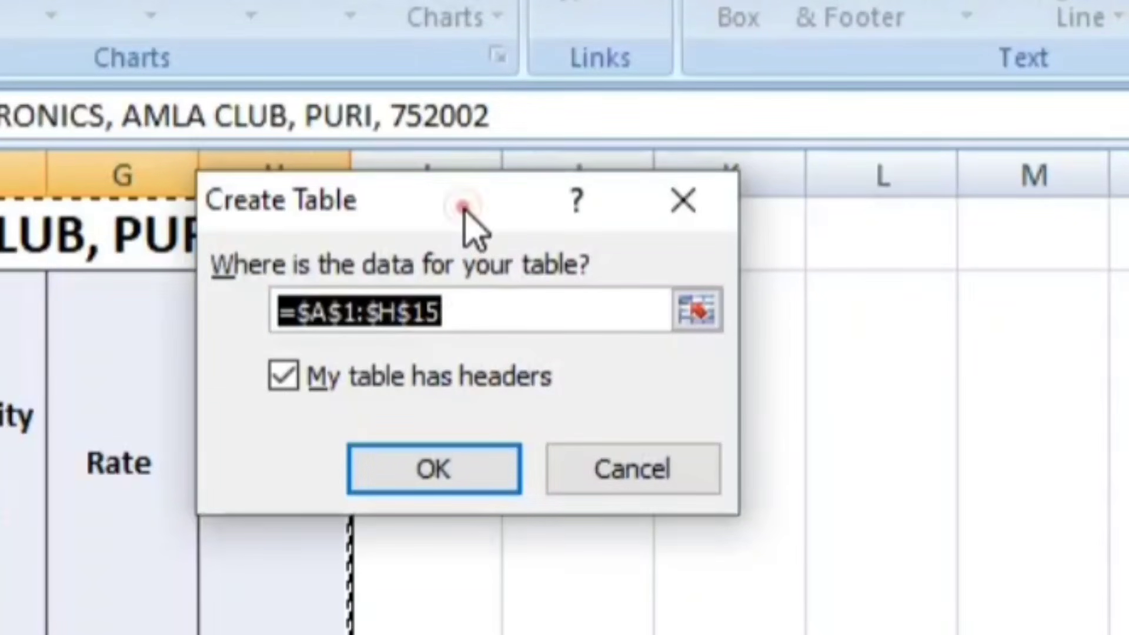
pyautogui.moveTo(461, 209); pyautogui.dragTo(569, 187)
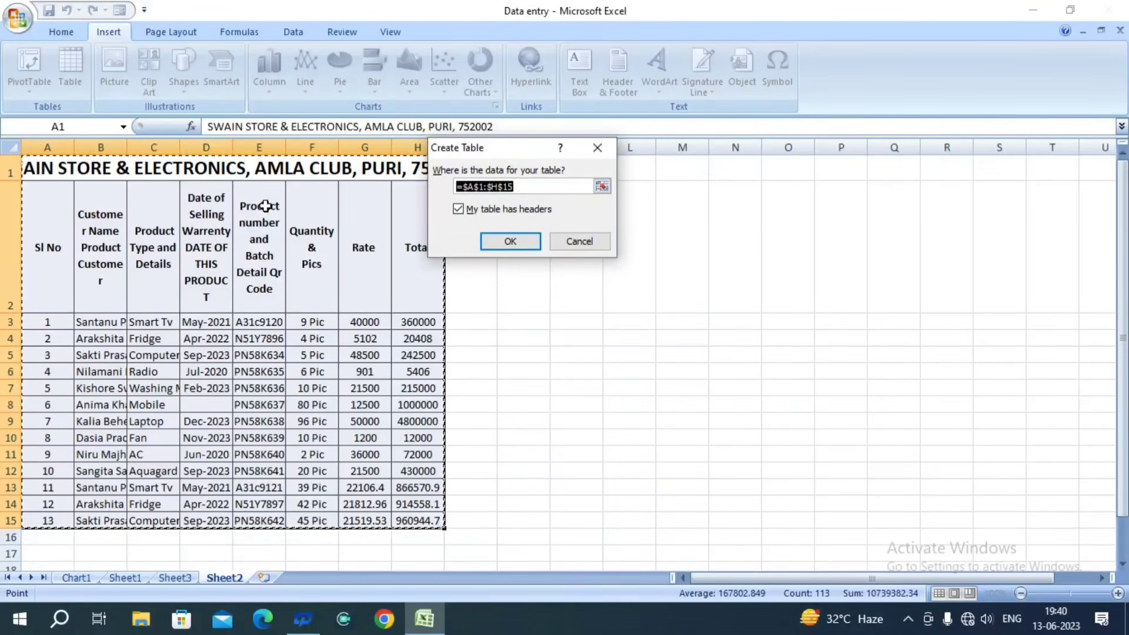
pyautogui.click(529, 240)
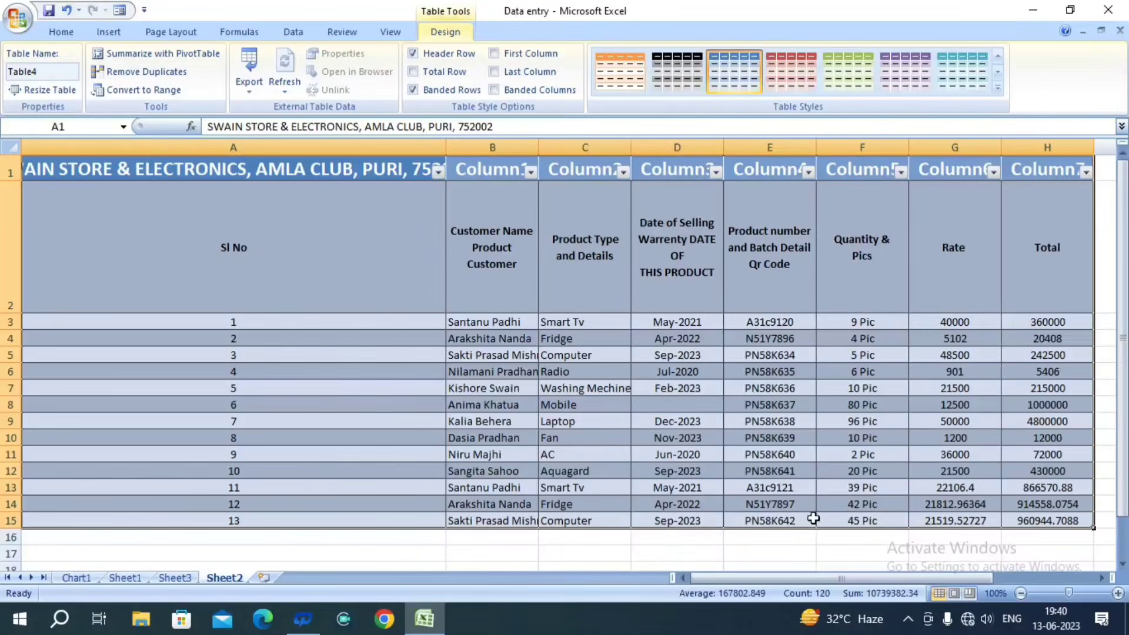
# - Enter filler text 'fdfd' in A16 and 'dfd' in A17 below the table
pyautogui.click(439, 406)
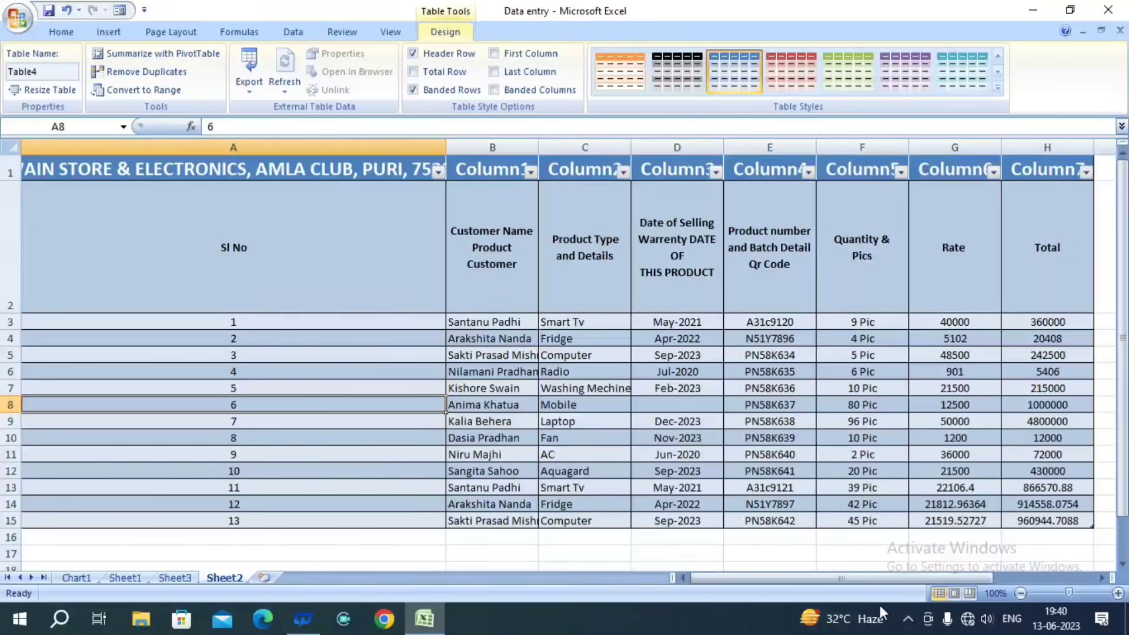
pyautogui.moveTo(848, 582); pyautogui.dragTo(742, 564)
pyautogui.scroll(-3, 613, 424)
pyautogui.click(161, 257)
pyautogui.write('fdfd')
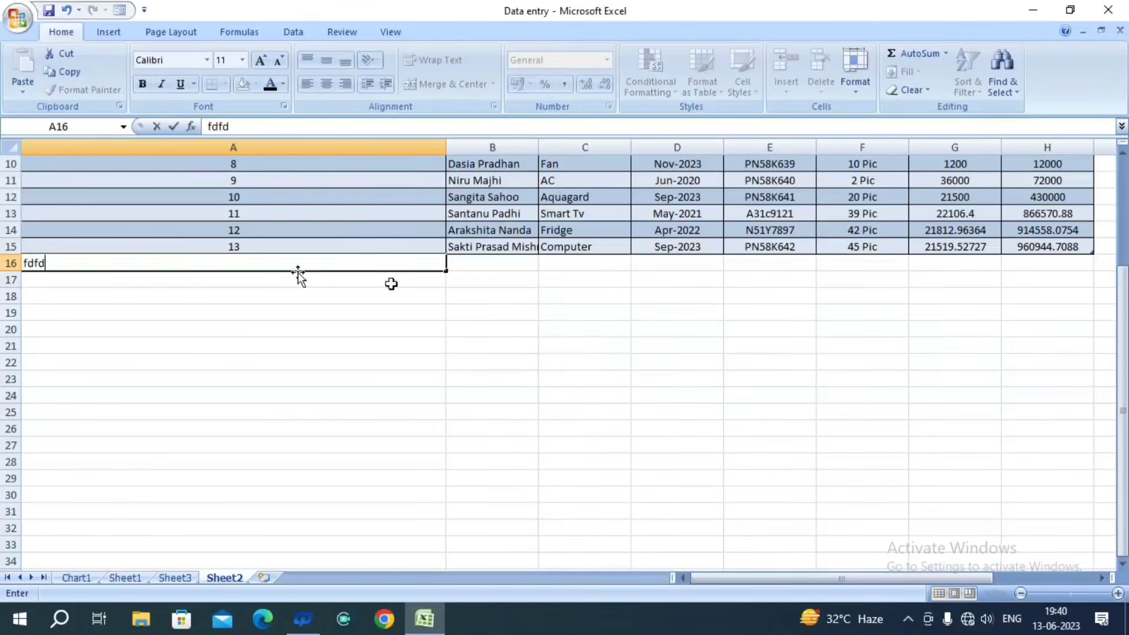
pyautogui.click(523, 274)
pyautogui.click(269, 284)
pyautogui.write('dfd')
pyautogui.click(436, 382)
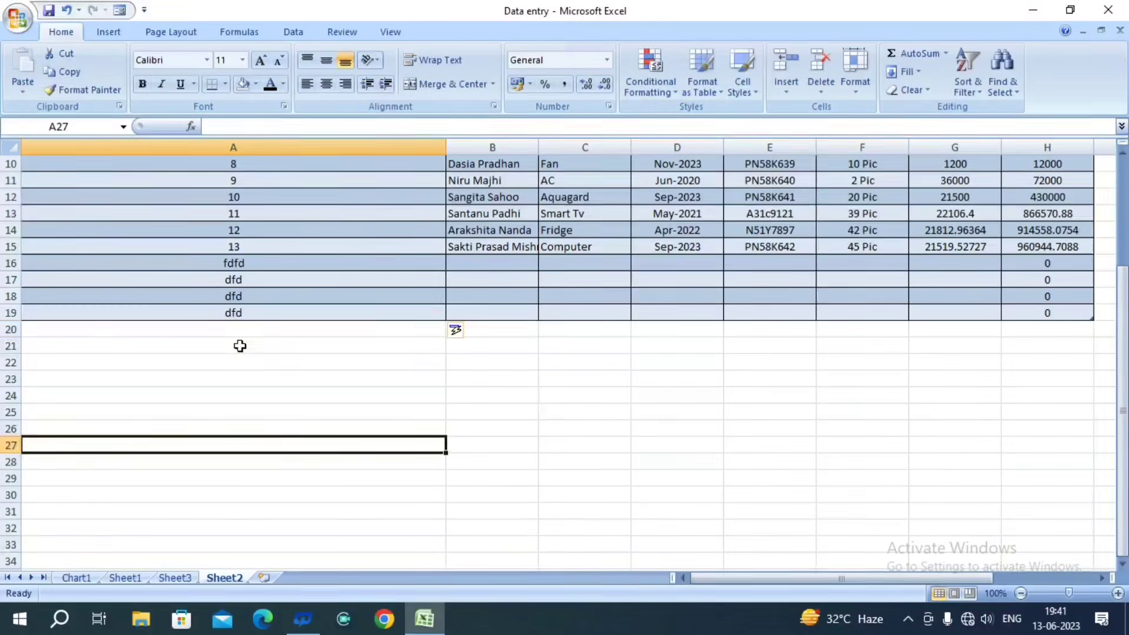
# - Add 'dffh' in A20 and 'bgh' in A21, extending the table to row 21
pyautogui.click(242, 330)
pyautogui.write('dffh')
pyautogui.click(262, 395)
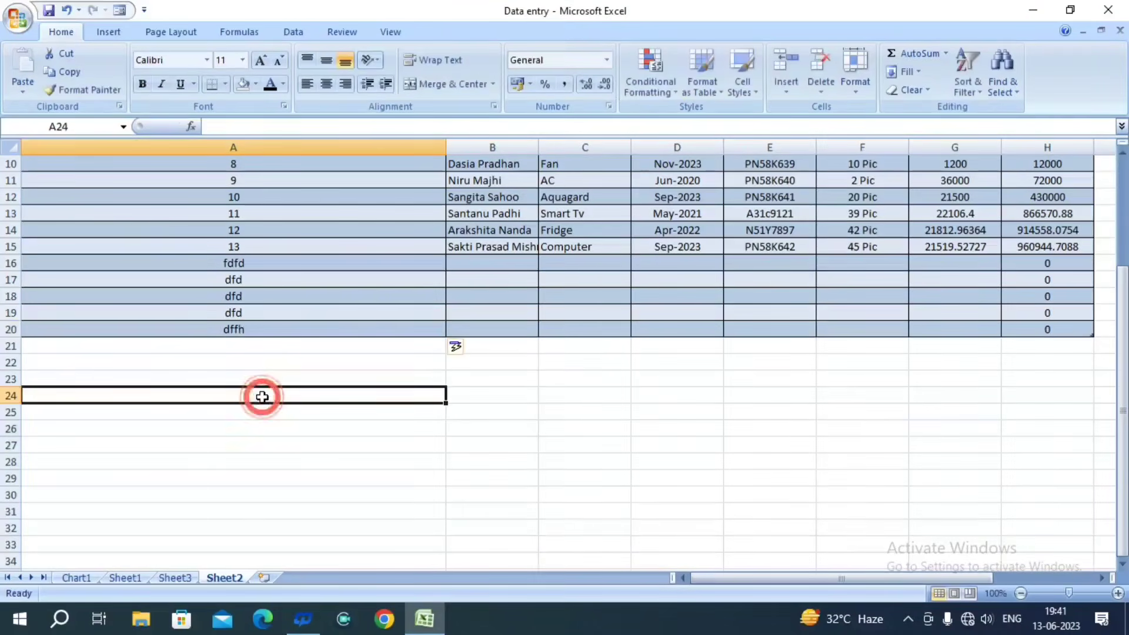
pyautogui.click(341, 345)
pyautogui.write('bgh')
pyautogui.click(341, 364)
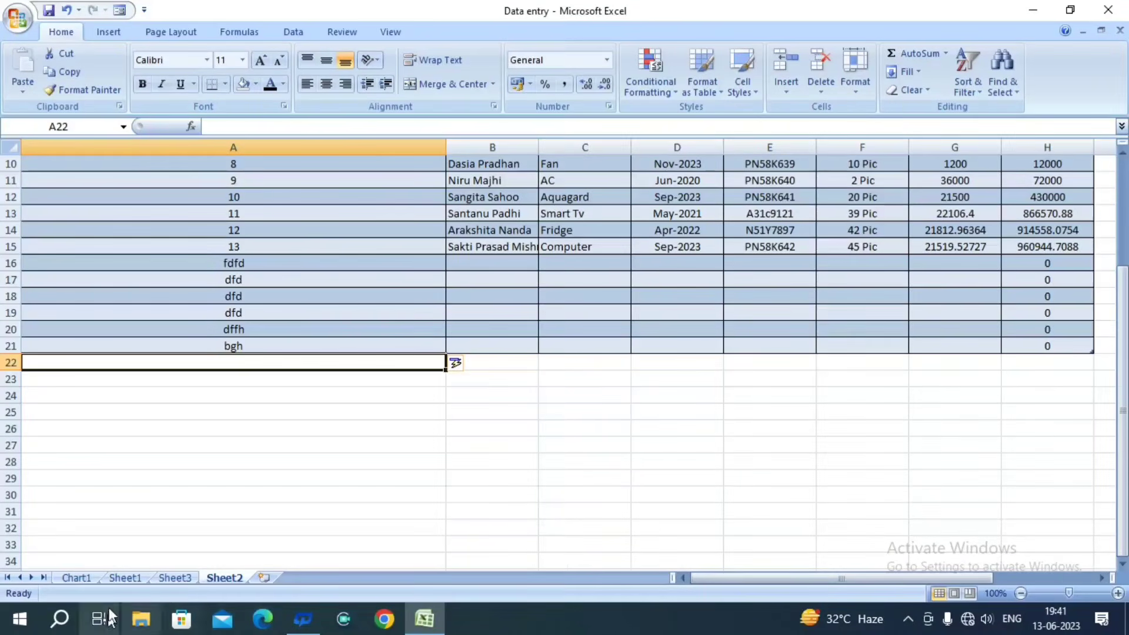
# - Rename Sheet3 to 'New Sheet'
pyautogui.click(174, 578)
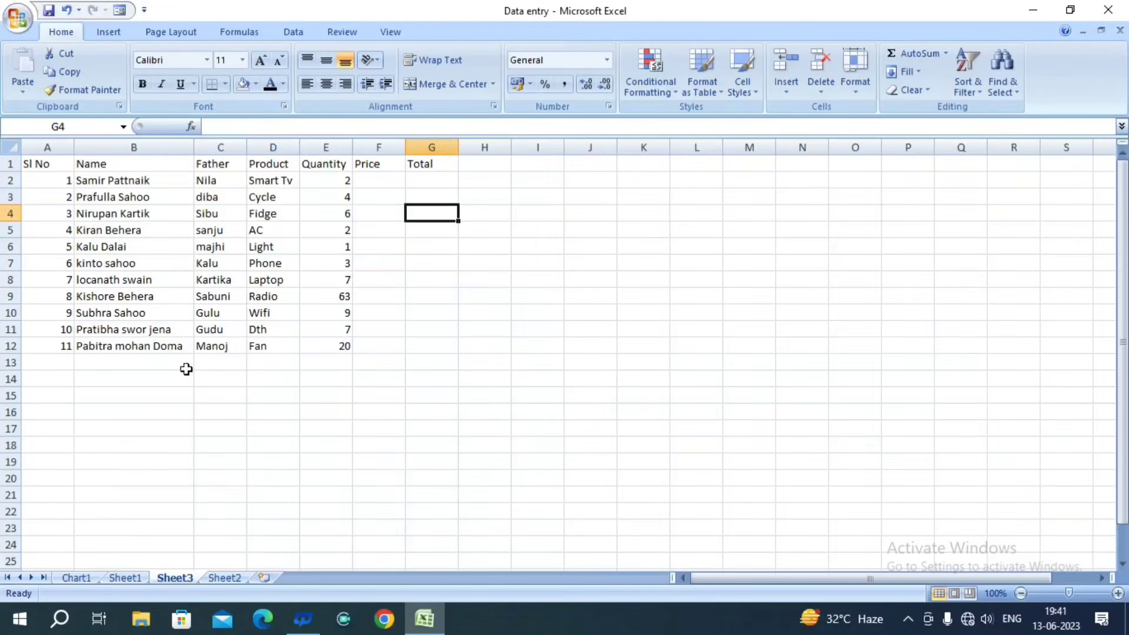
pyautogui.click(91, 247)
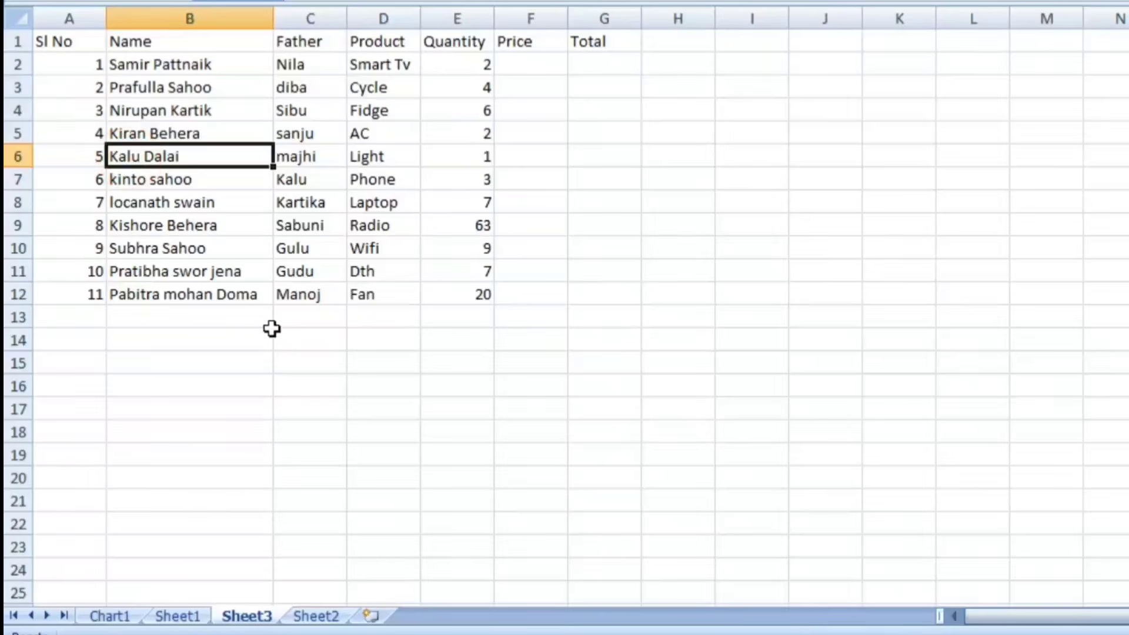
pyautogui.rightClick(252, 616)
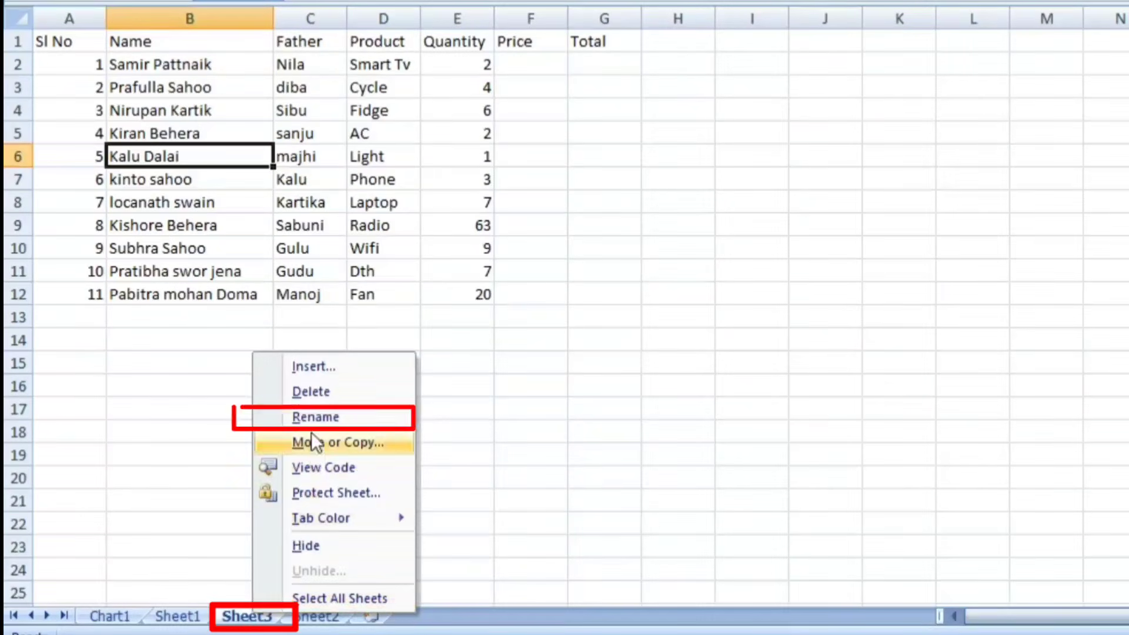
pyautogui.click(318, 416)
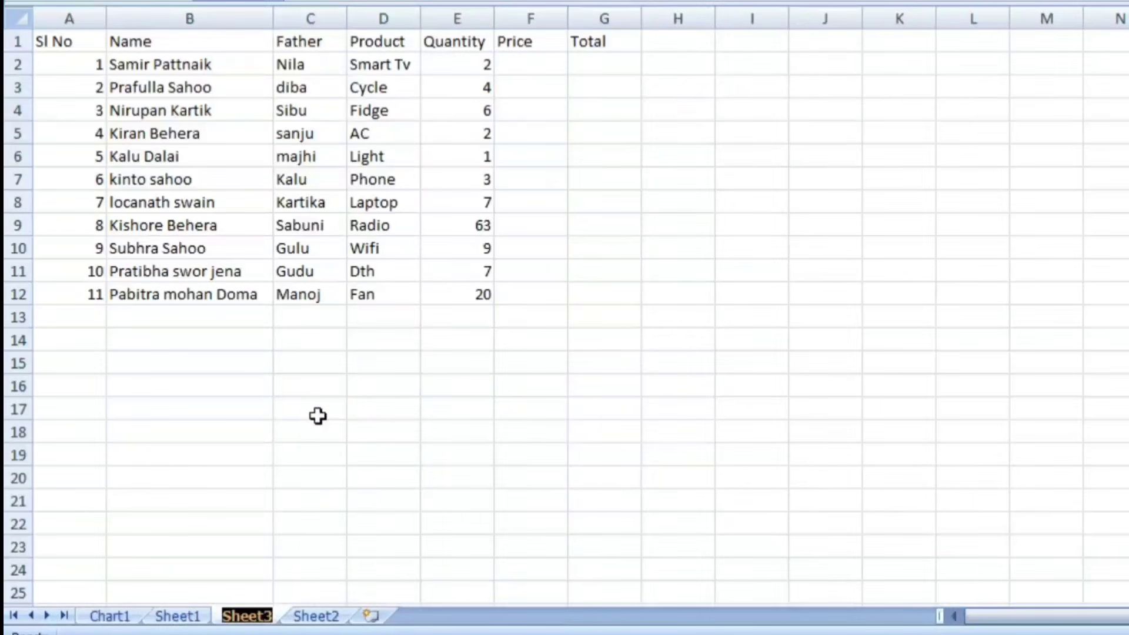
pyautogui.write('New')
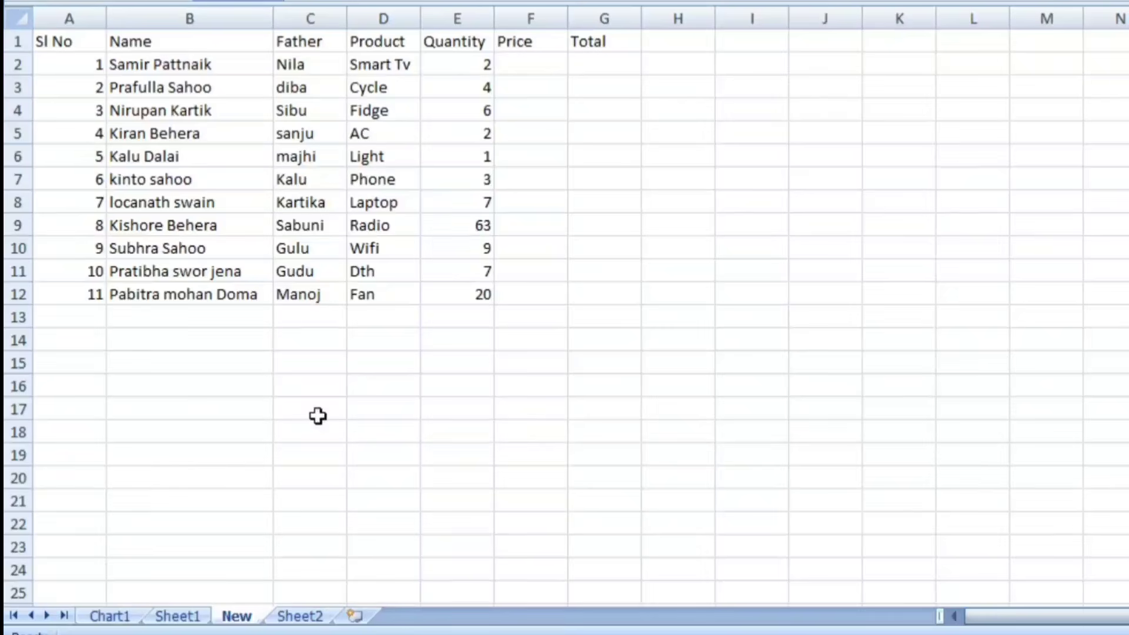
pyautogui.write(' Sheet')
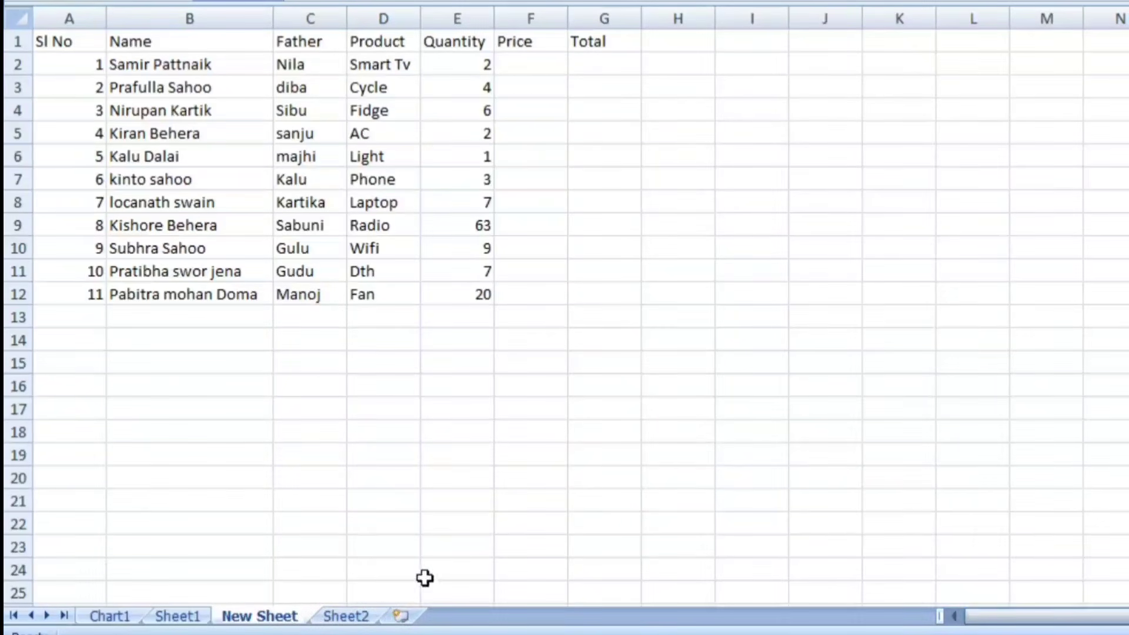
pyautogui.click(486, 508)
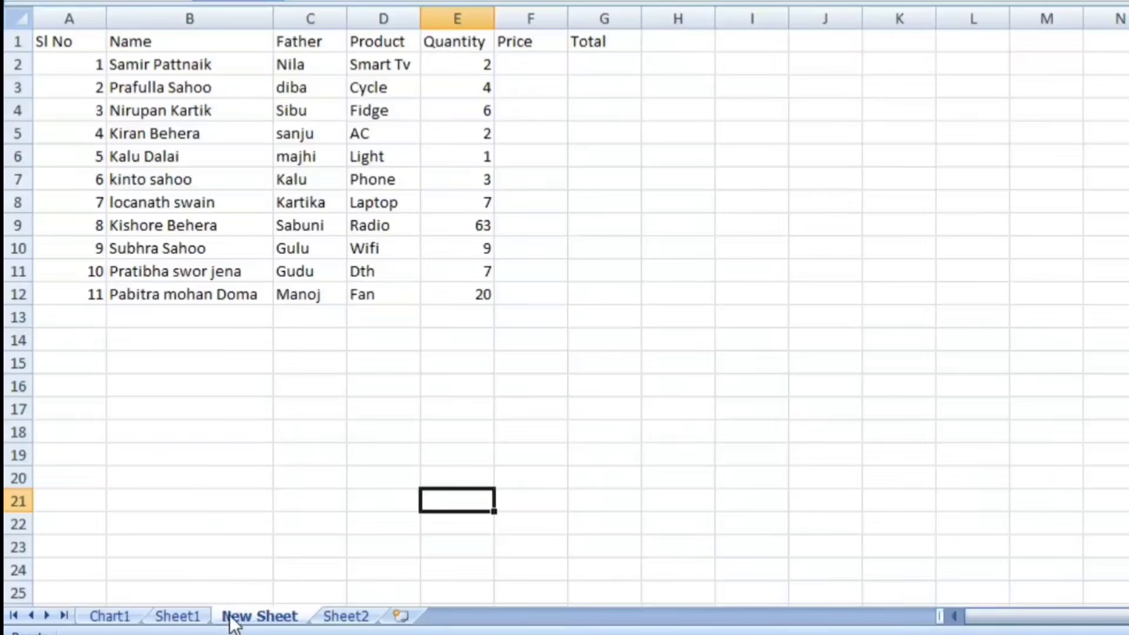
# - Rename Sheet1 to 'Table Format'
pyautogui.click(199, 618)
pyautogui.rightClick(193, 624)
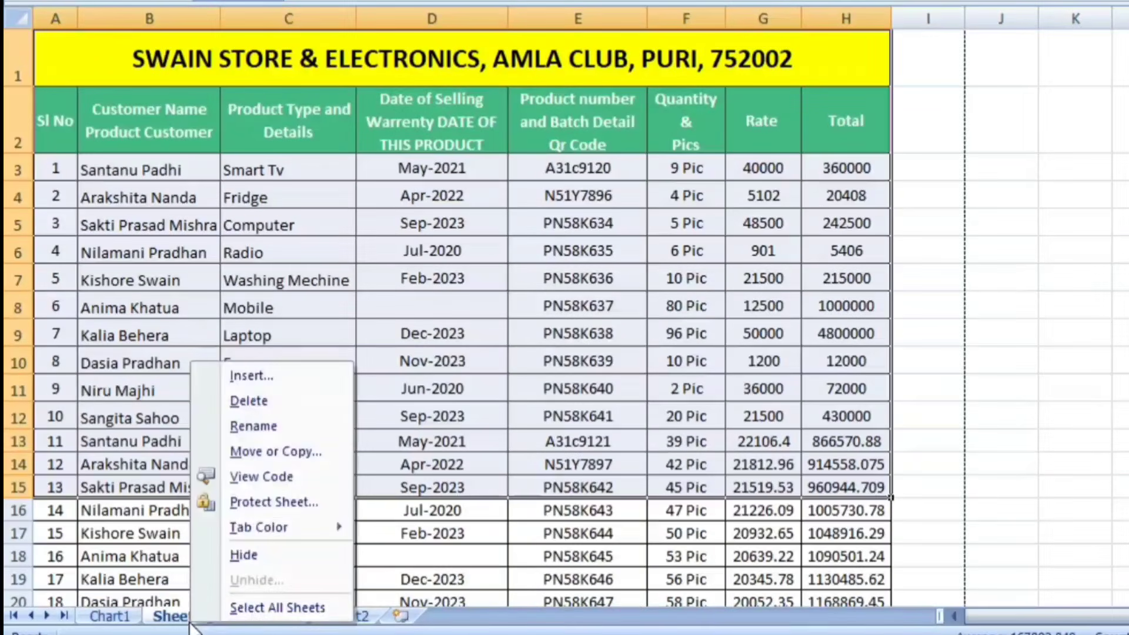
pyautogui.click(301, 431)
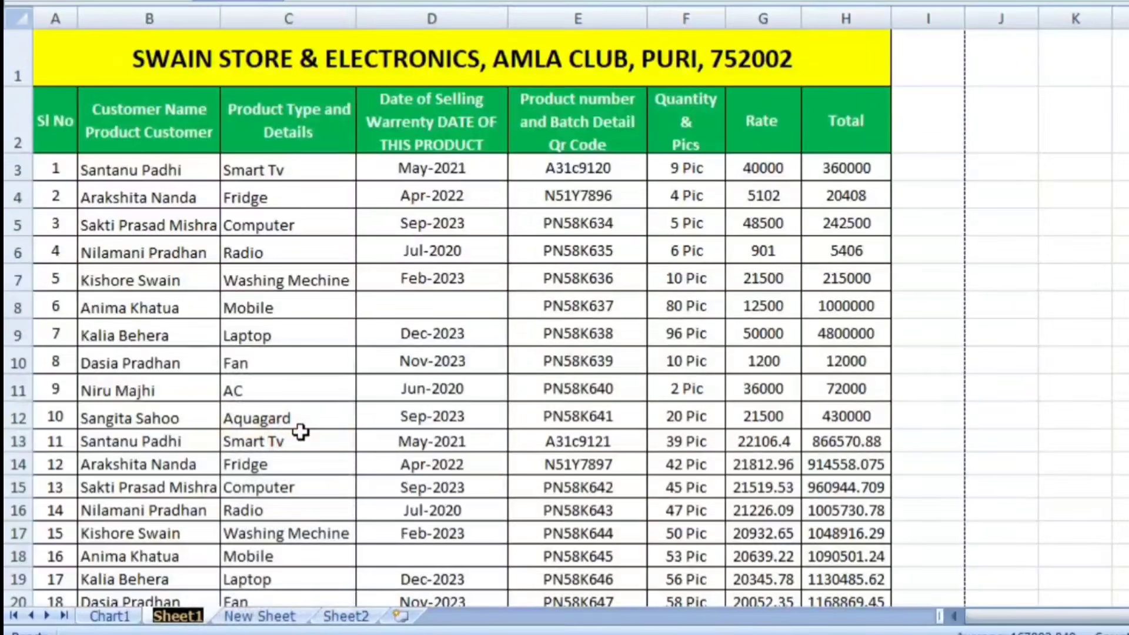
pyautogui.write('Te')
pyautogui.press('BackSpace')
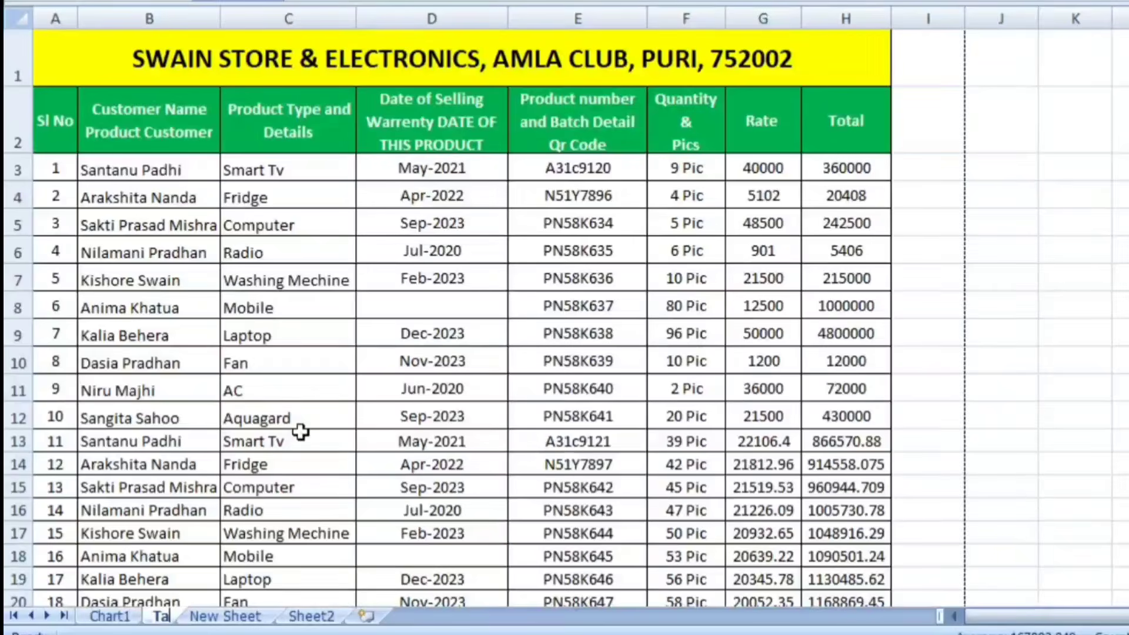
pyautogui.write('able Fo')
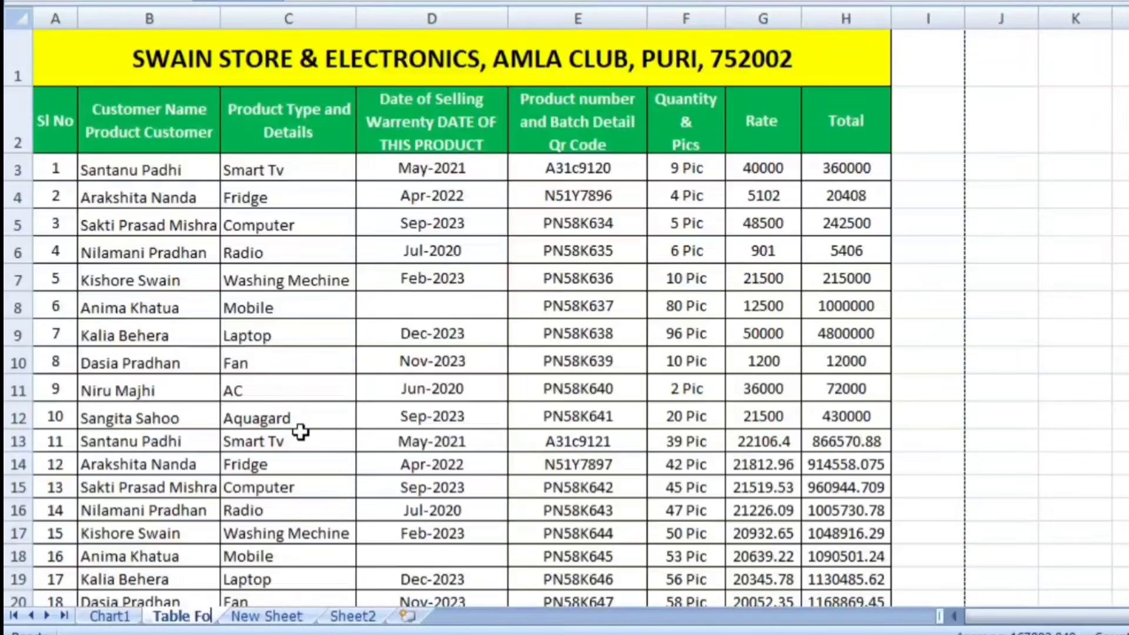
pyautogui.write('rmat')
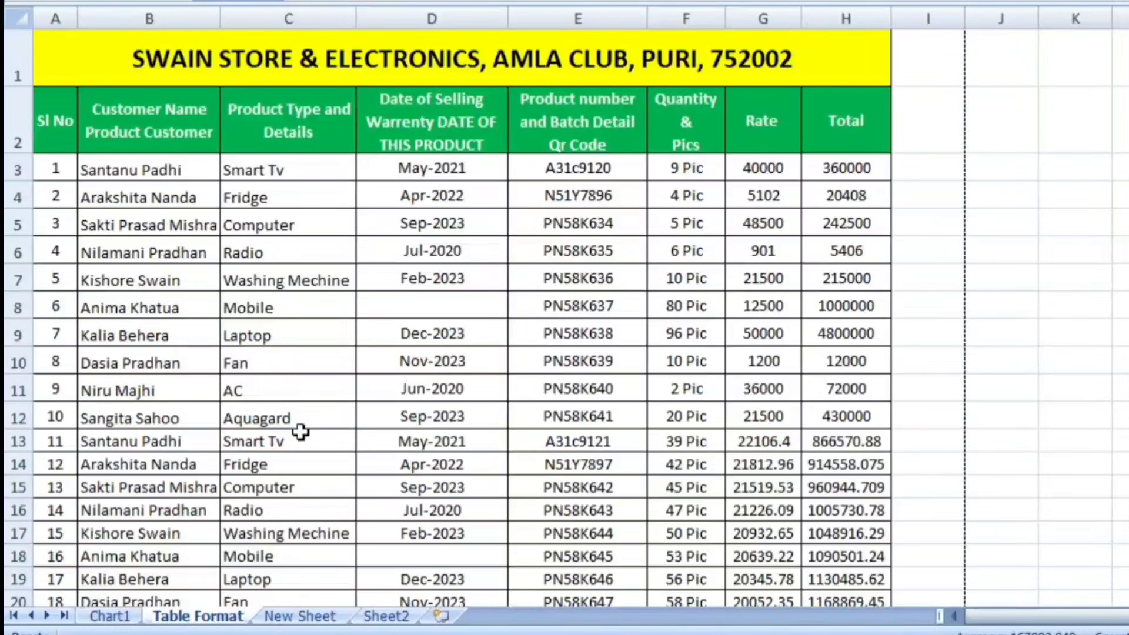
pyautogui.press('Return')
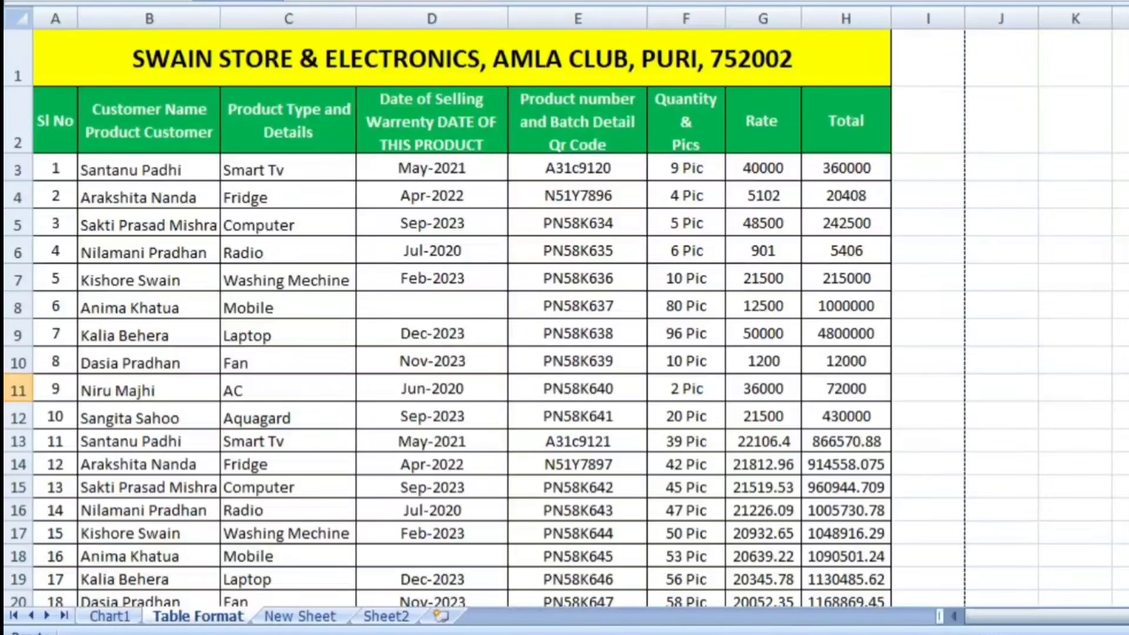
# - Rename Sheet2 to 'Edited' and go back to New Sheet
pyautogui.click(301, 616)
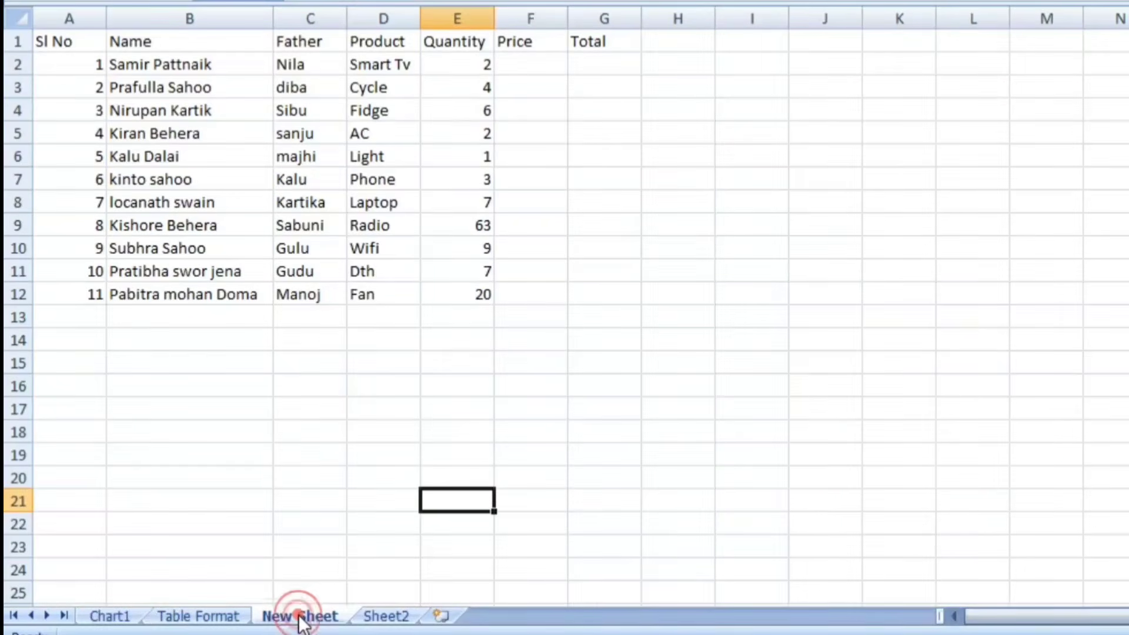
pyautogui.click(391, 618)
pyautogui.rightClick(399, 616)
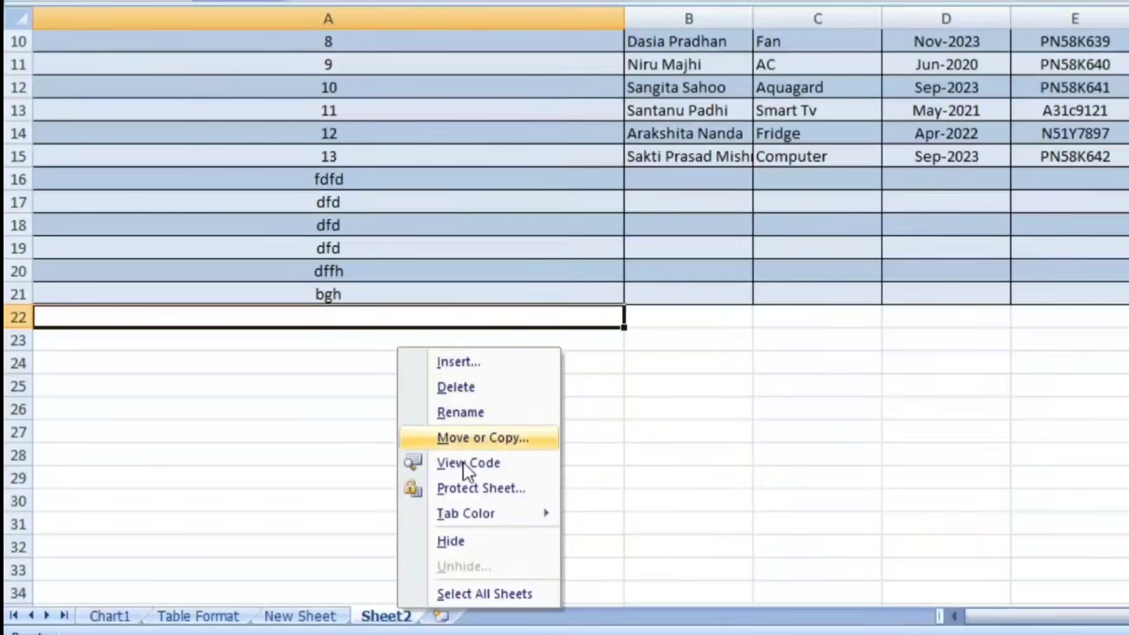
pyautogui.click(482, 413)
pyautogui.write('E')
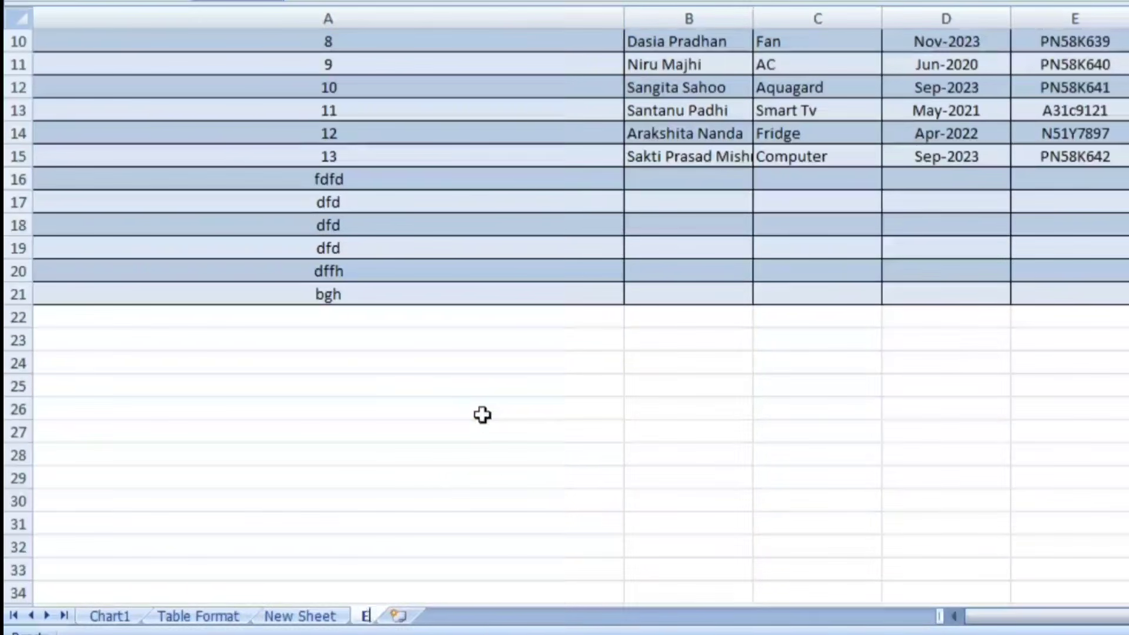
pyautogui.write('dited')
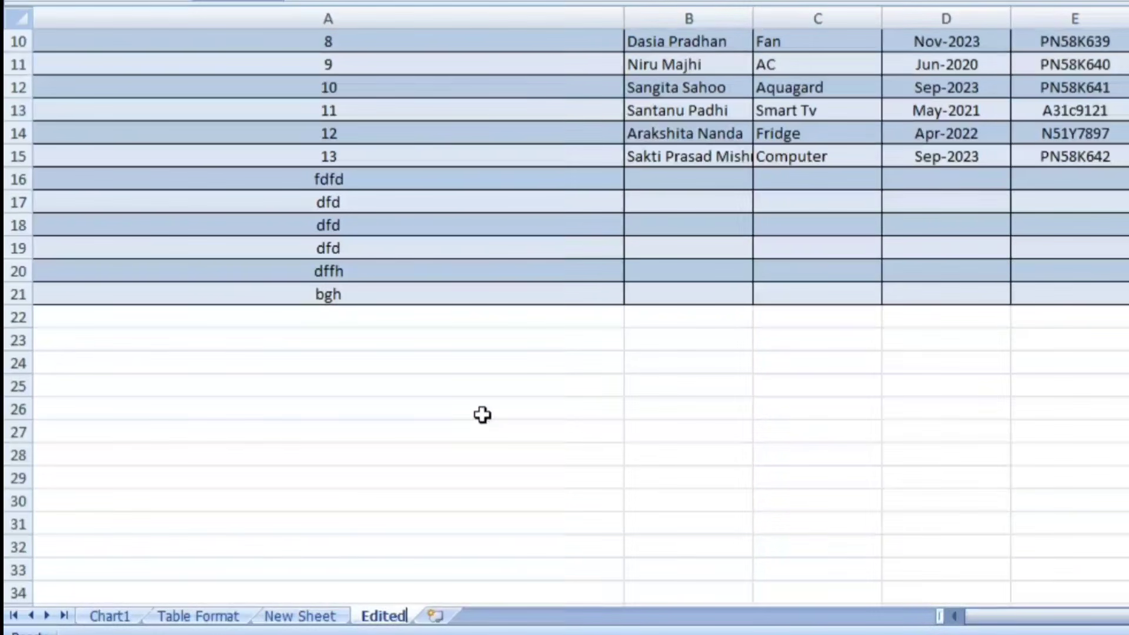
pyautogui.click(482, 414)
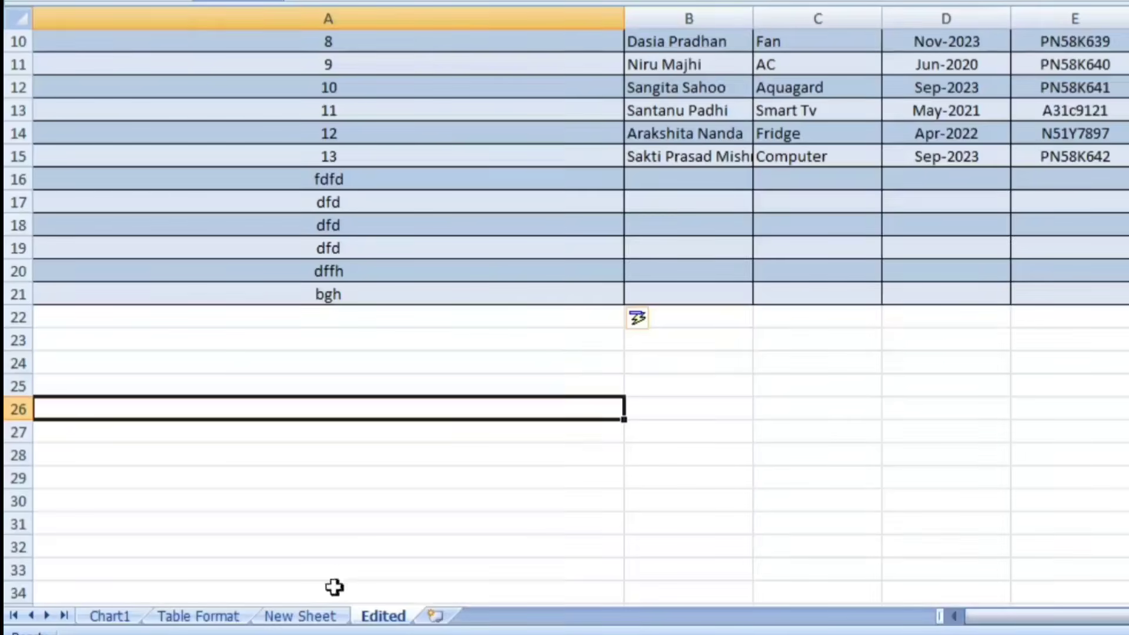
pyautogui.click(303, 615)
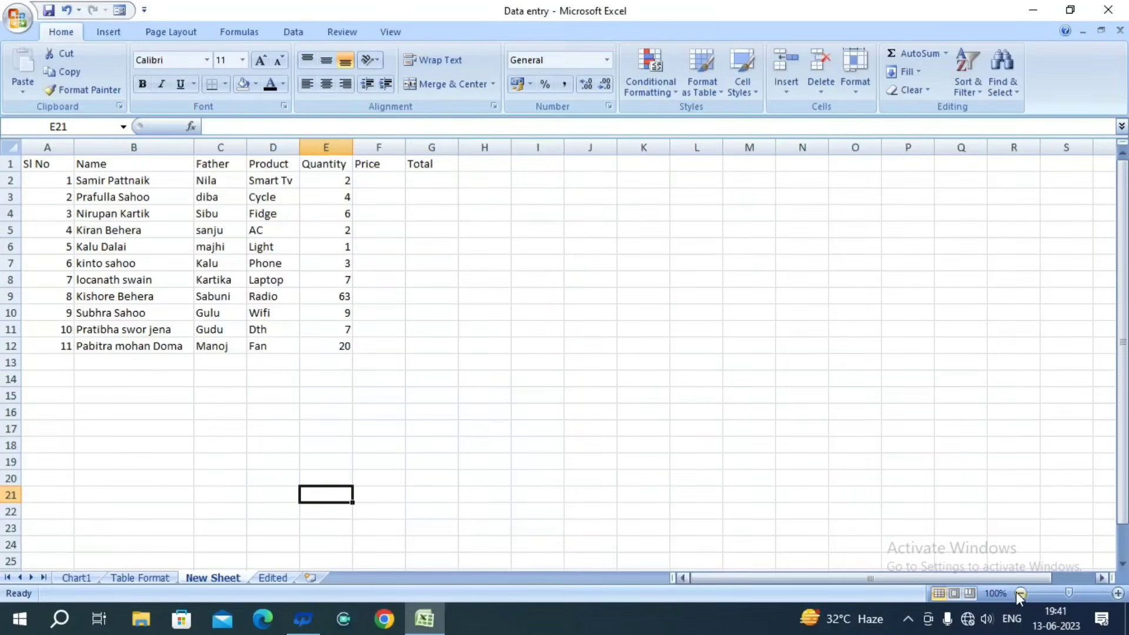
pyautogui.click(1119, 594)
pyautogui.click(1118, 594)
pyautogui.click(1119, 594)
pyautogui.click(1118, 594)
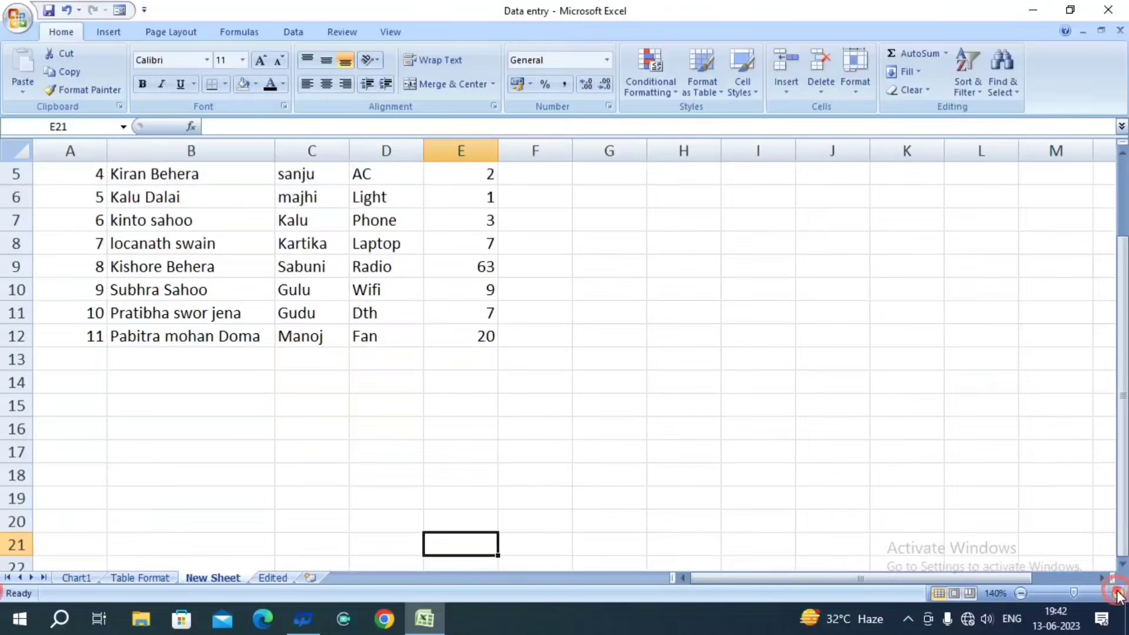
pyautogui.scroll(2, 658, 441)
pyautogui.click(76, 177)
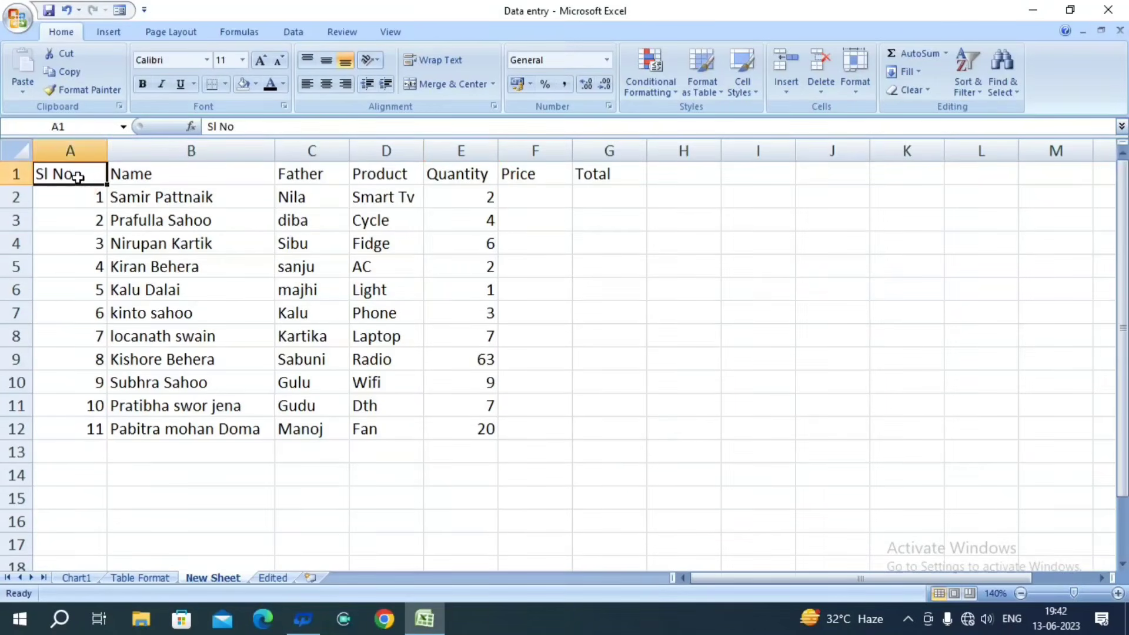
pyautogui.click(127, 174)
pyautogui.click(284, 179)
pyautogui.click(369, 176)
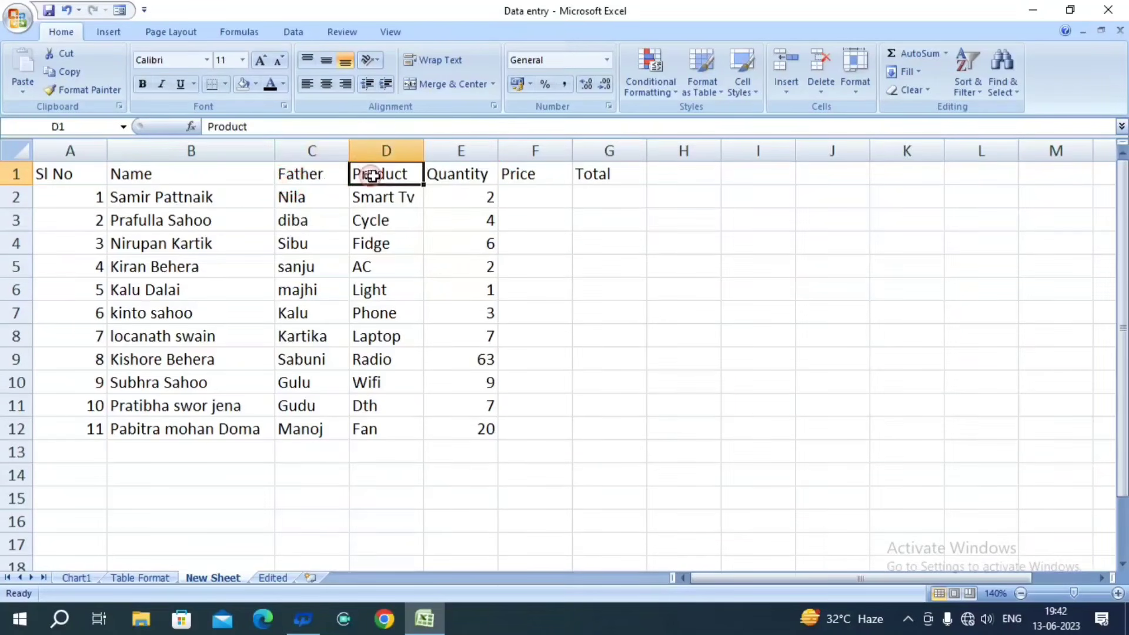
pyautogui.click(481, 178)
pyautogui.click(523, 179)
pyautogui.click(585, 175)
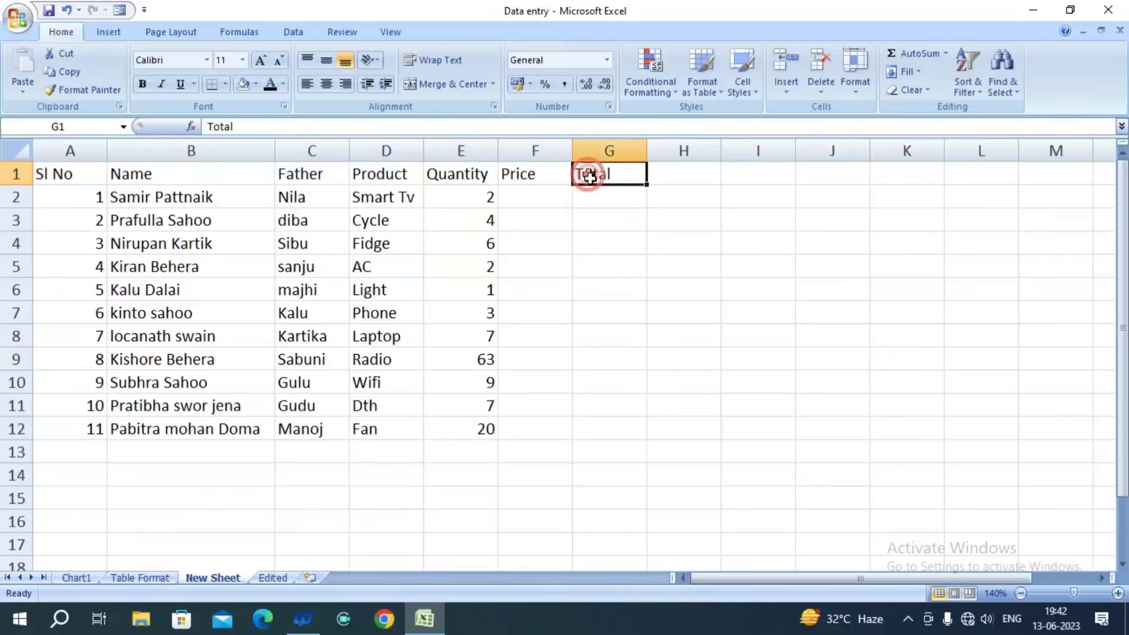
pyautogui.click(484, 197)
pyautogui.click(474, 222)
pyautogui.click(484, 265)
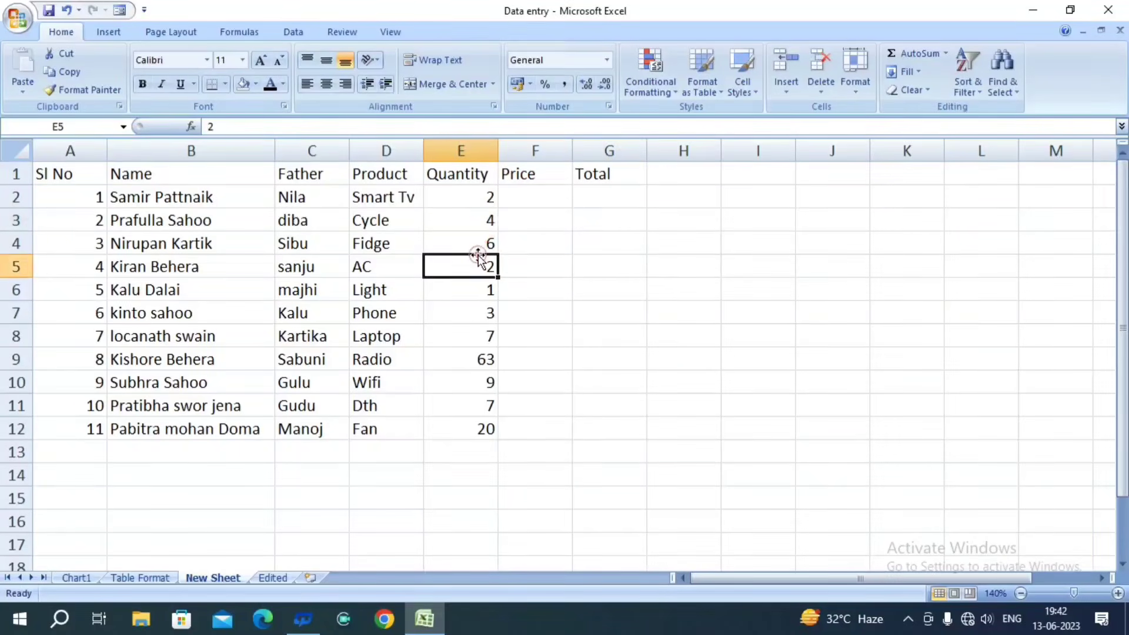
pyautogui.click(476, 288)
pyautogui.click(477, 356)
pyautogui.click(151, 212)
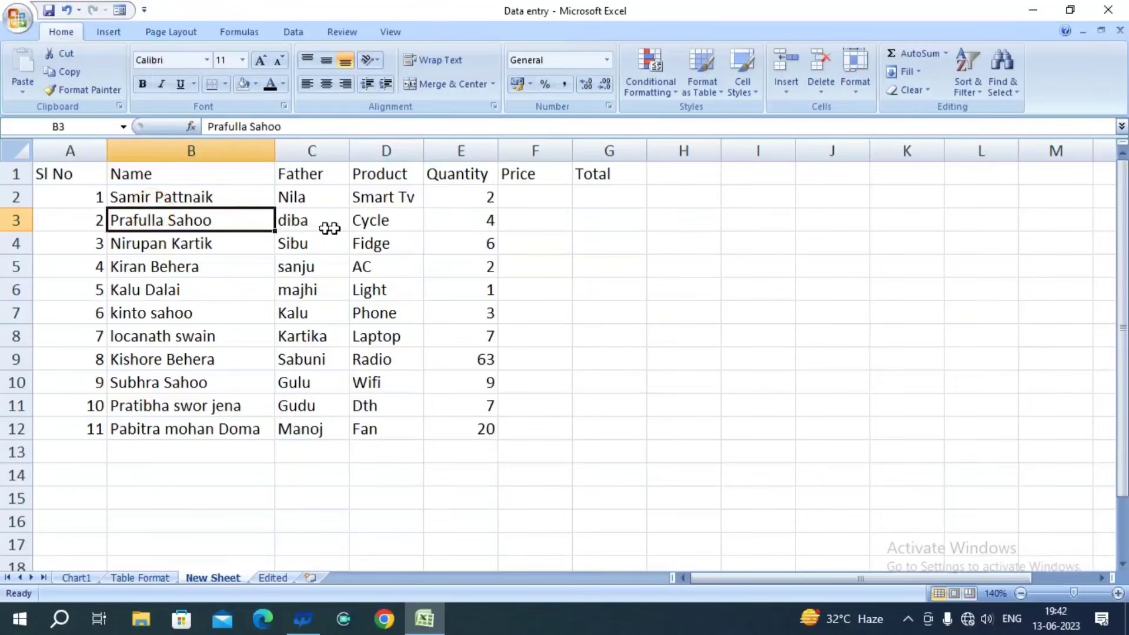
pyautogui.click(355, 226)
pyautogui.click(482, 223)
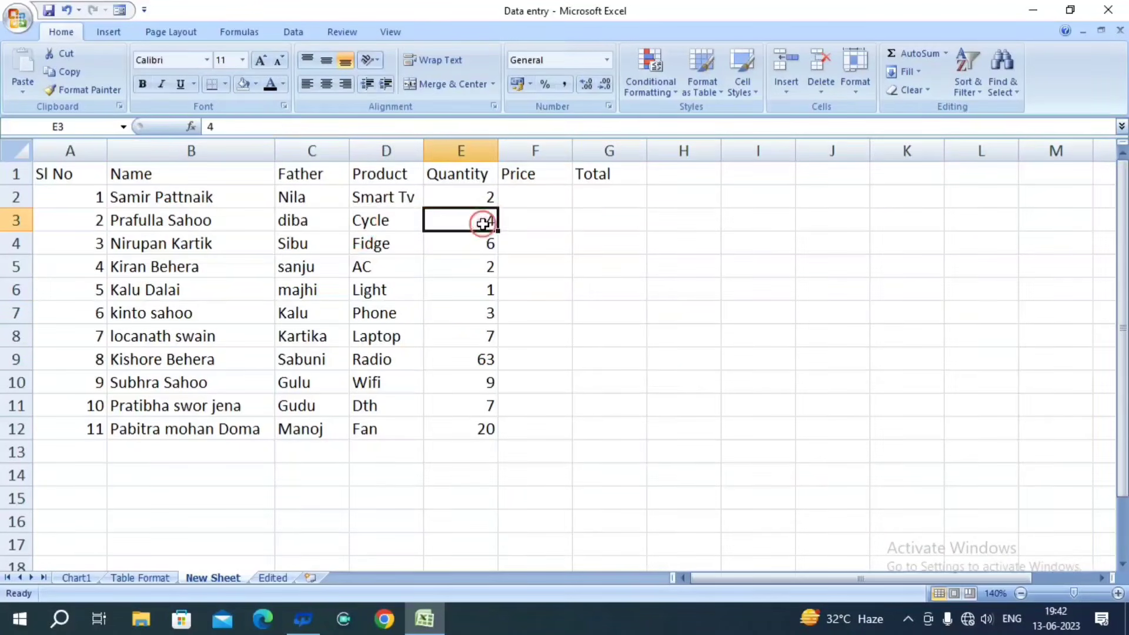
pyautogui.click(527, 218)
pyautogui.click(544, 196)
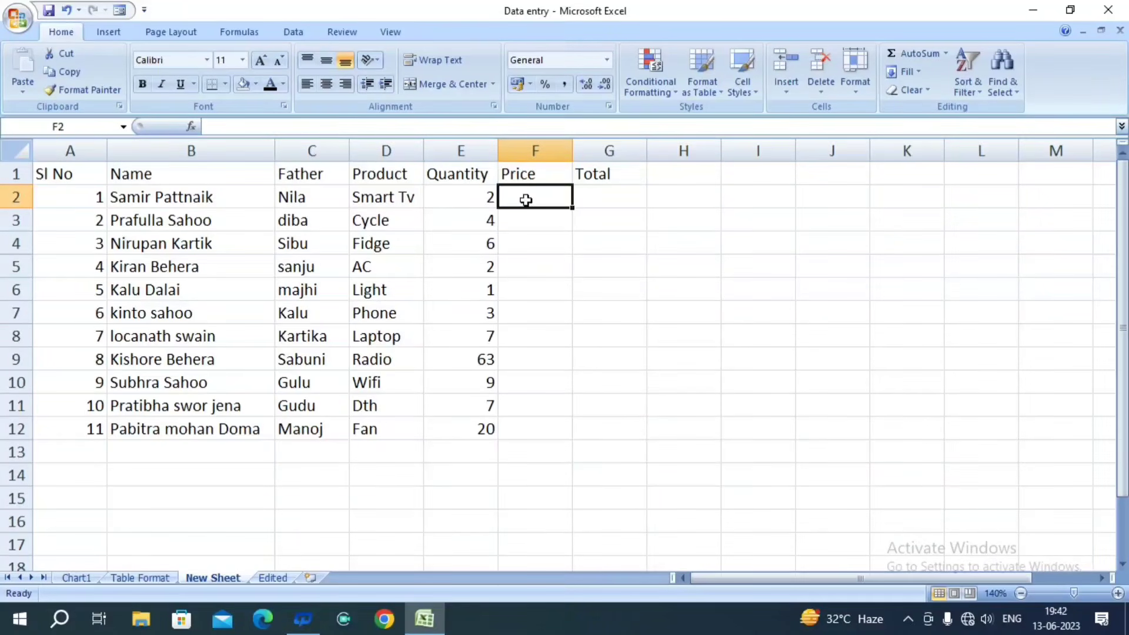
# - Enter prices 12500 for the Smart Tv, 3200 for the Dth and 1500 for the Fan
pyautogui.write('1')
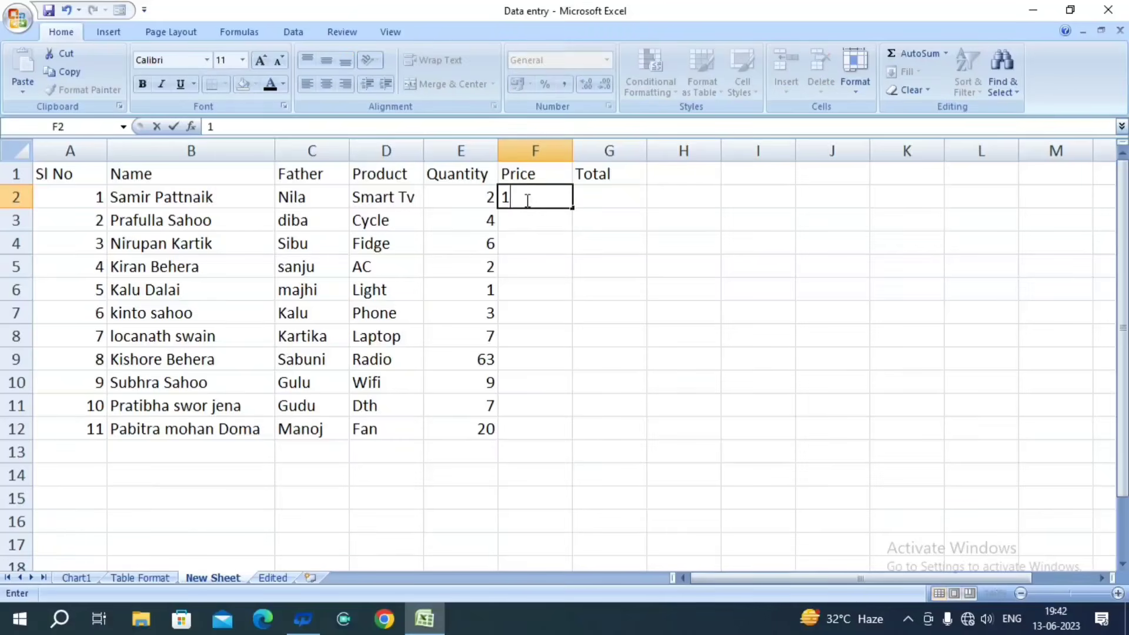
pyautogui.write('2500')
pyautogui.press('Return')
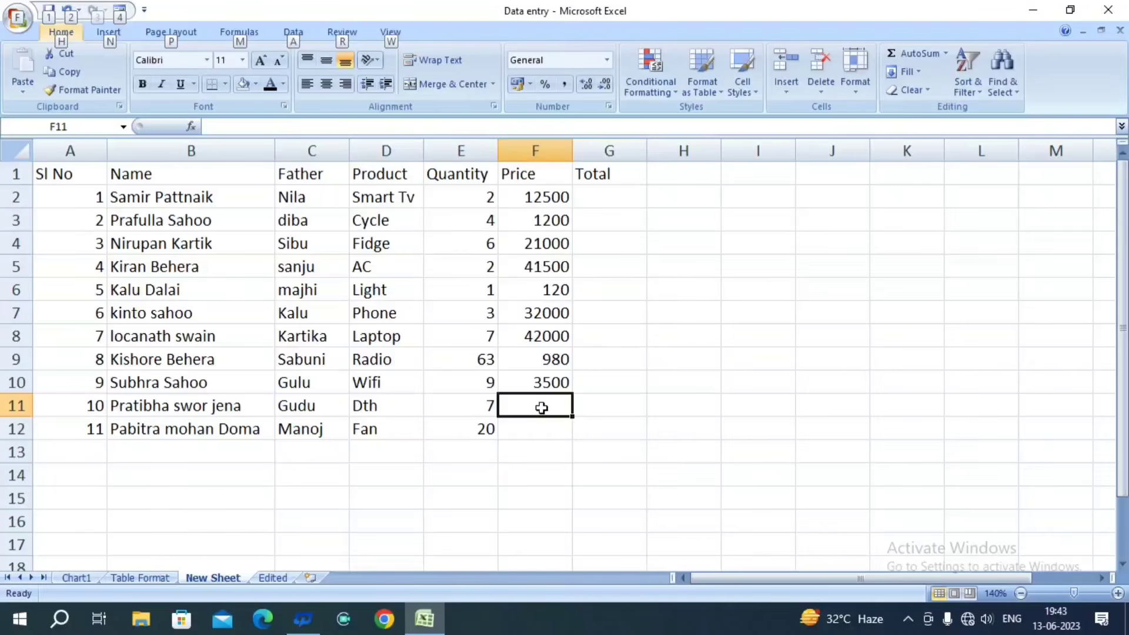
pyautogui.press('2')
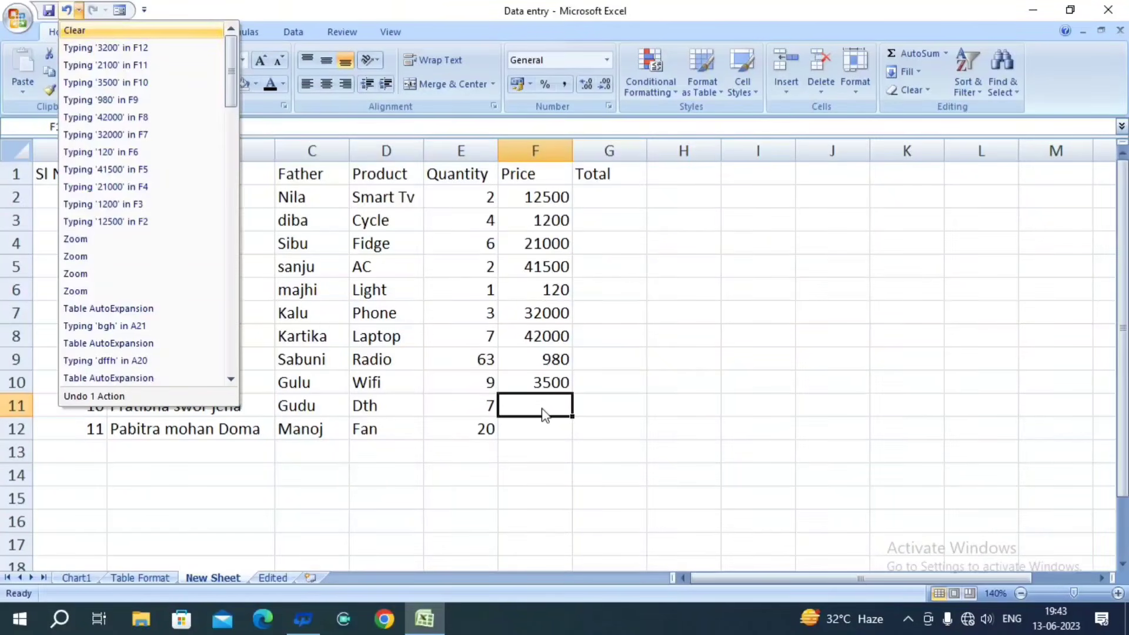
pyautogui.doubleClick(542, 408)
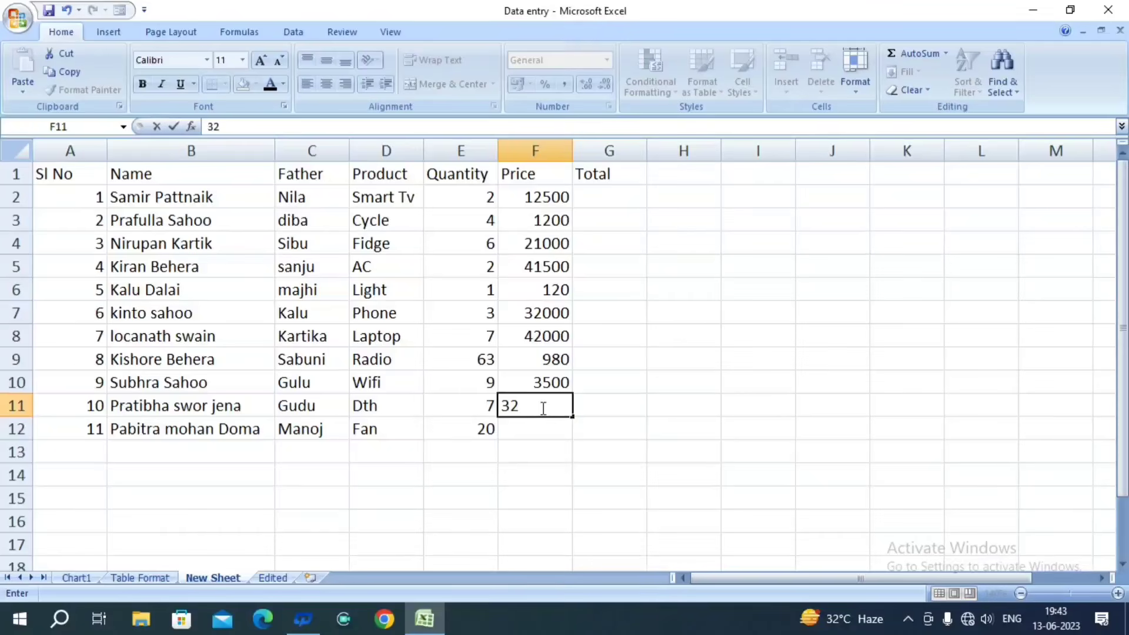
pyautogui.write('3200')
pyautogui.press('Return')
pyautogui.write('1500')
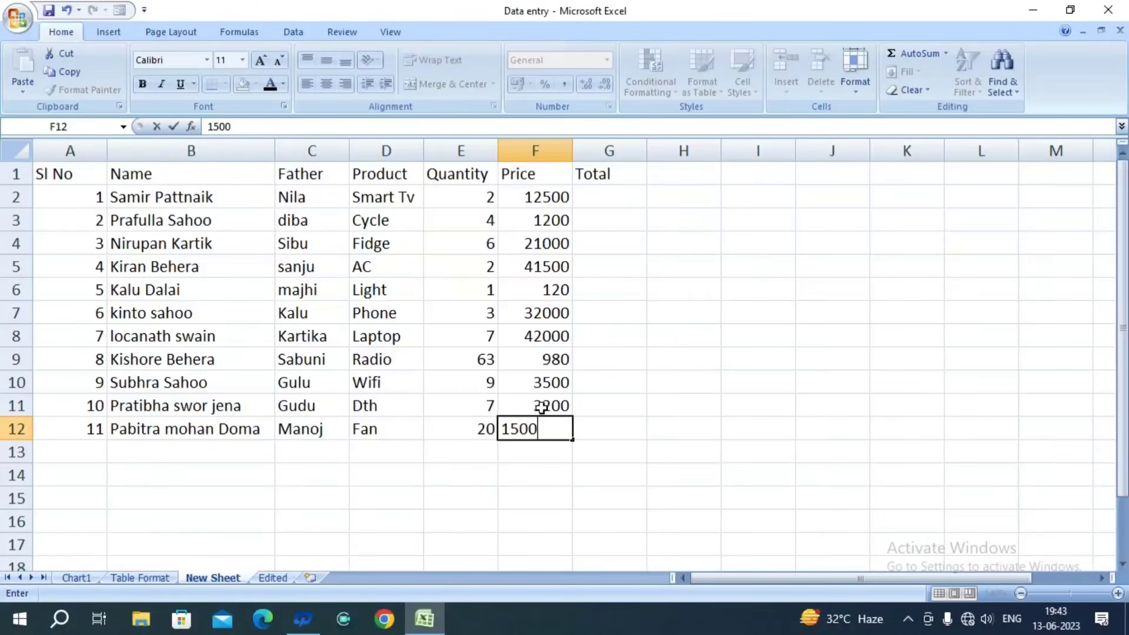
pyautogui.press('Return')
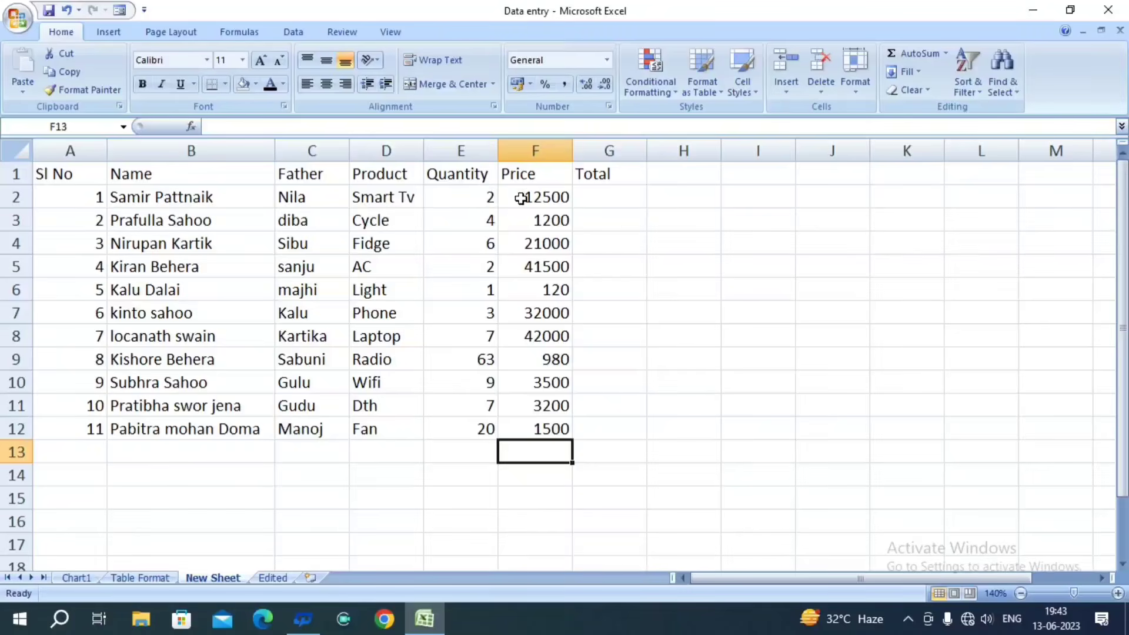
pyautogui.doubleClick(612, 199)
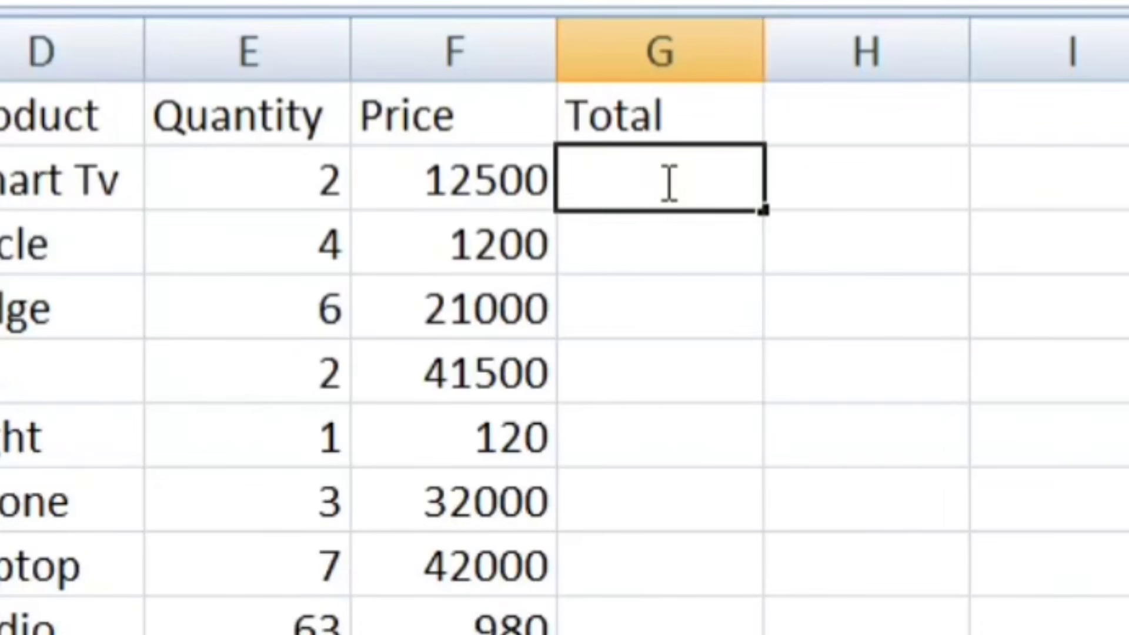
# - Enter =E2*F2 in G2 and fill it down to G12
pyautogui.write('=')
pyautogui.click(276, 178)
pyautogui.write('*')
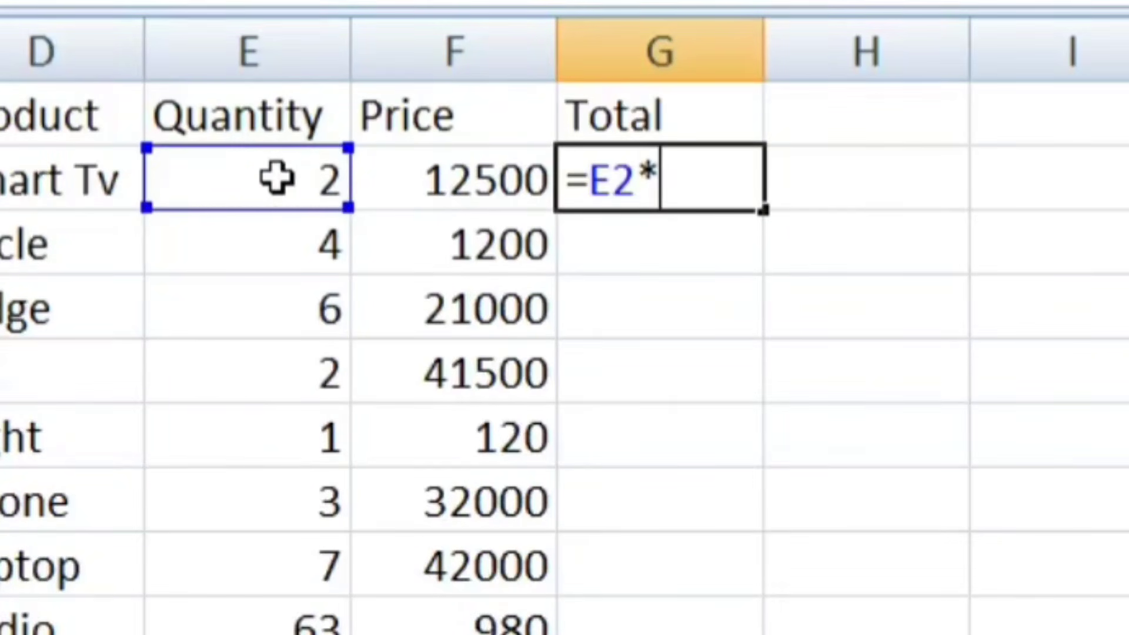
pyautogui.click(414, 196)
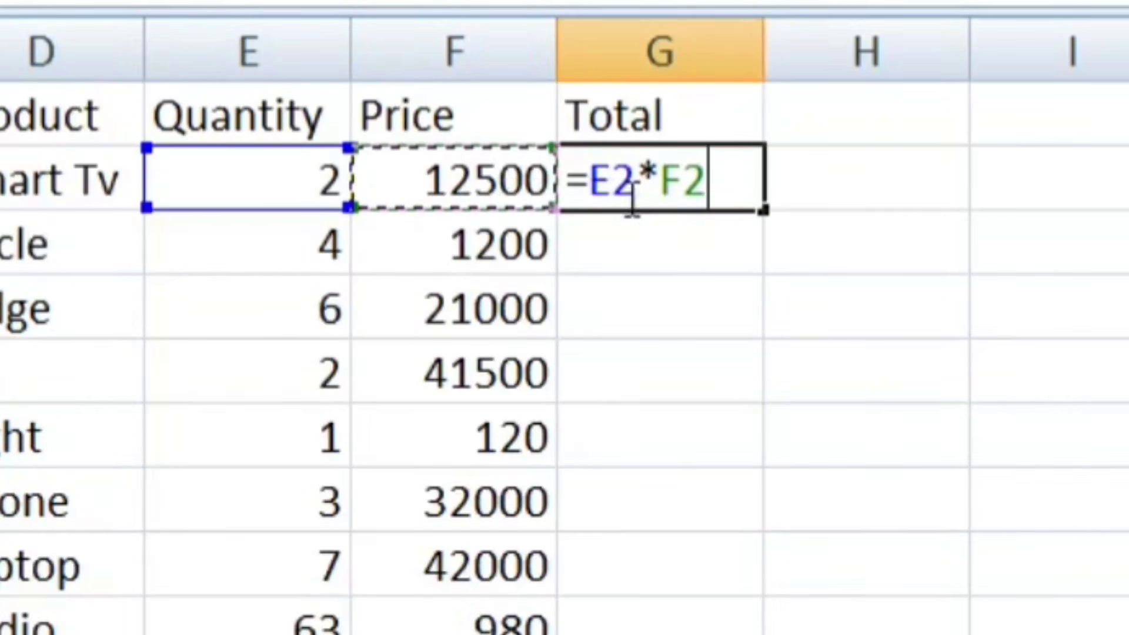
pyautogui.press('Return')
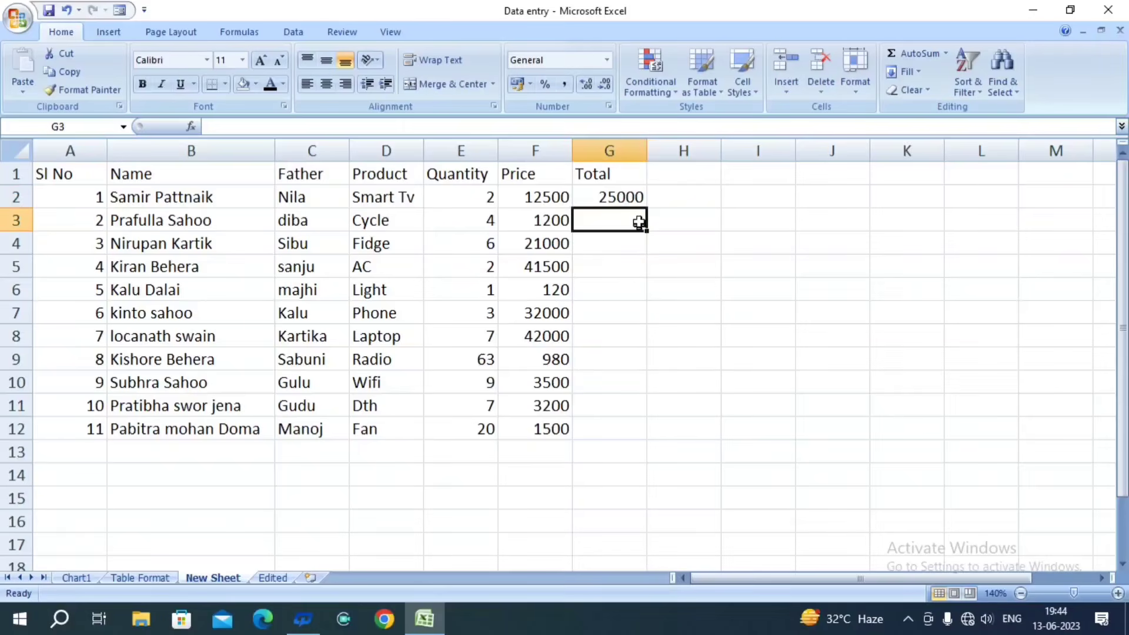
pyautogui.click(739, 176)
pyautogui.moveTo(647, 206); pyautogui.dragTo(634, 436)
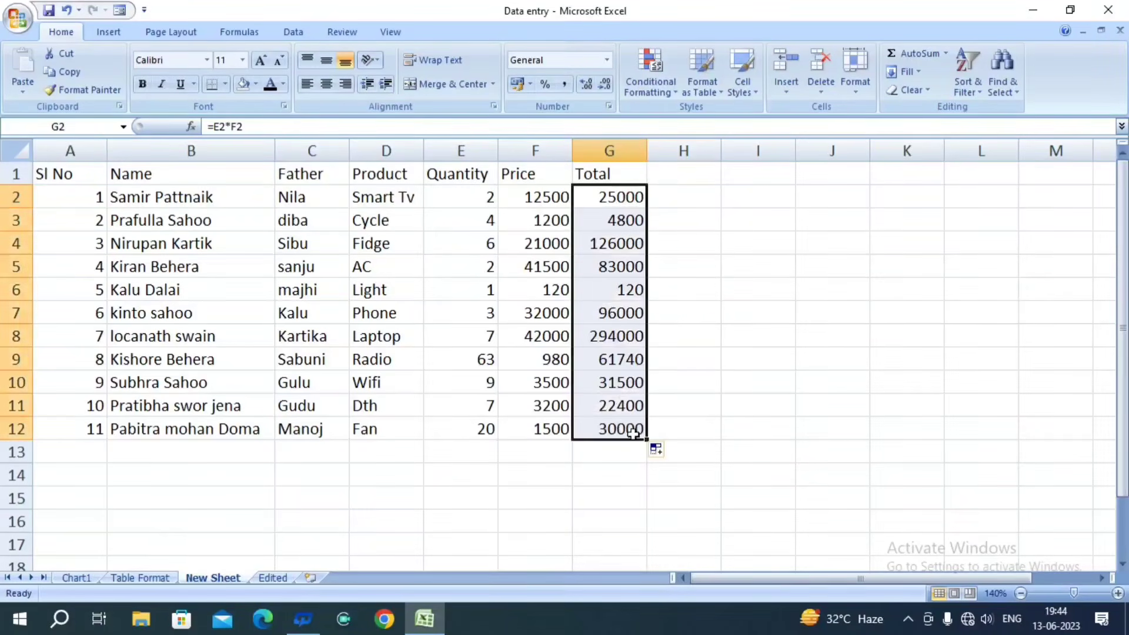
pyautogui.click(599, 464)
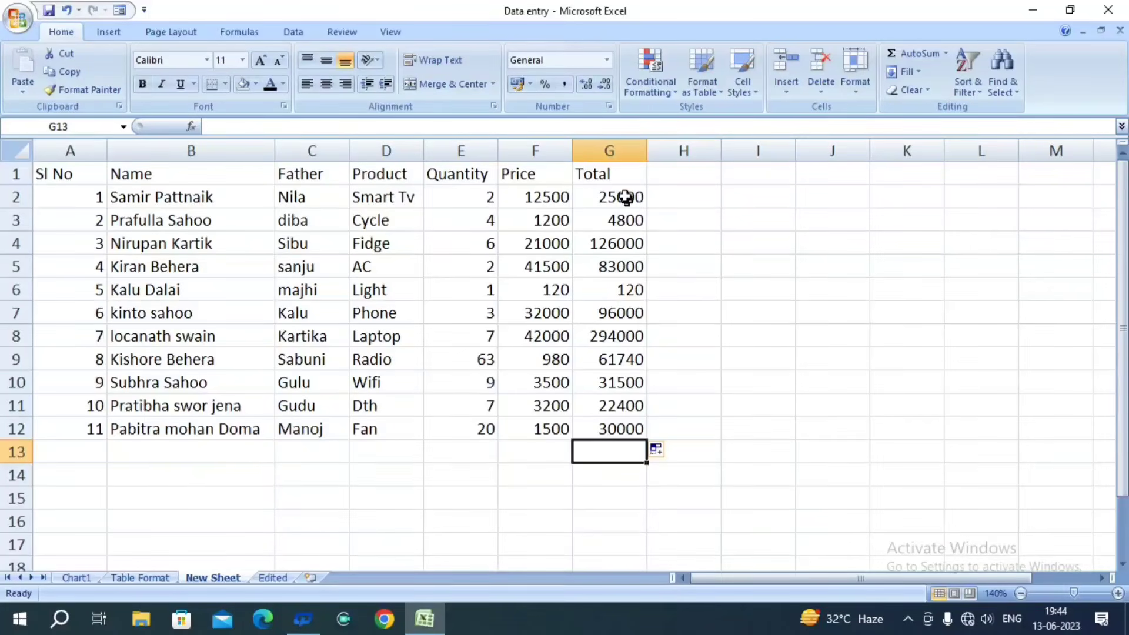
pyautogui.moveTo(625, 194); pyautogui.dragTo(607, 432)
# - Enter =SUM(G2:G12) in G13 for a grand total of 774560
pyautogui.click(607, 454)
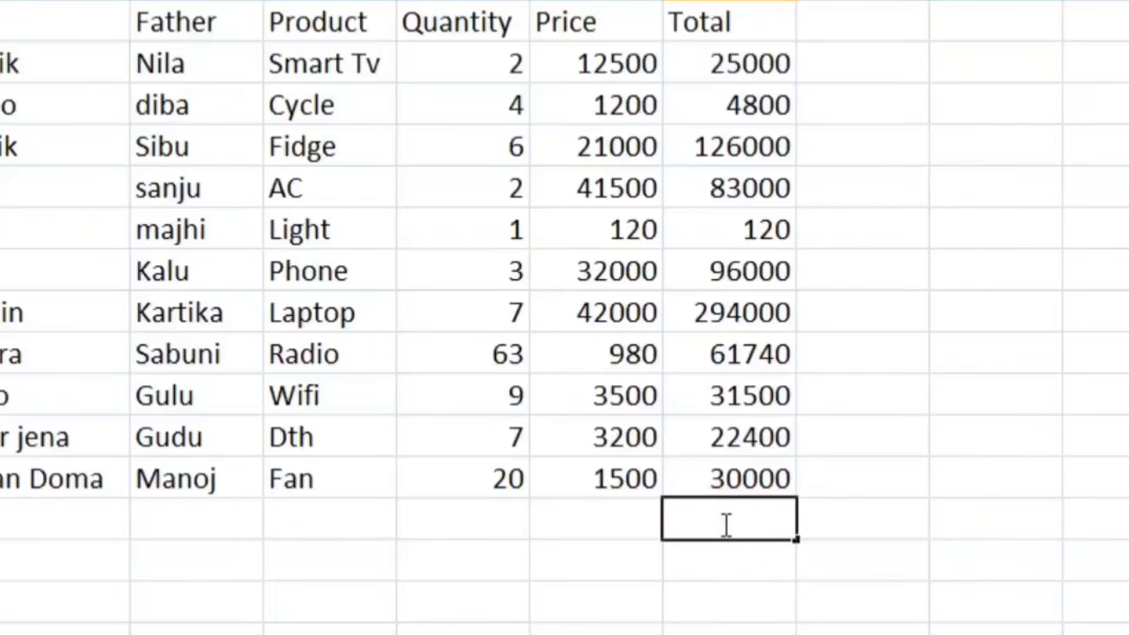
pyautogui.write('=sum')
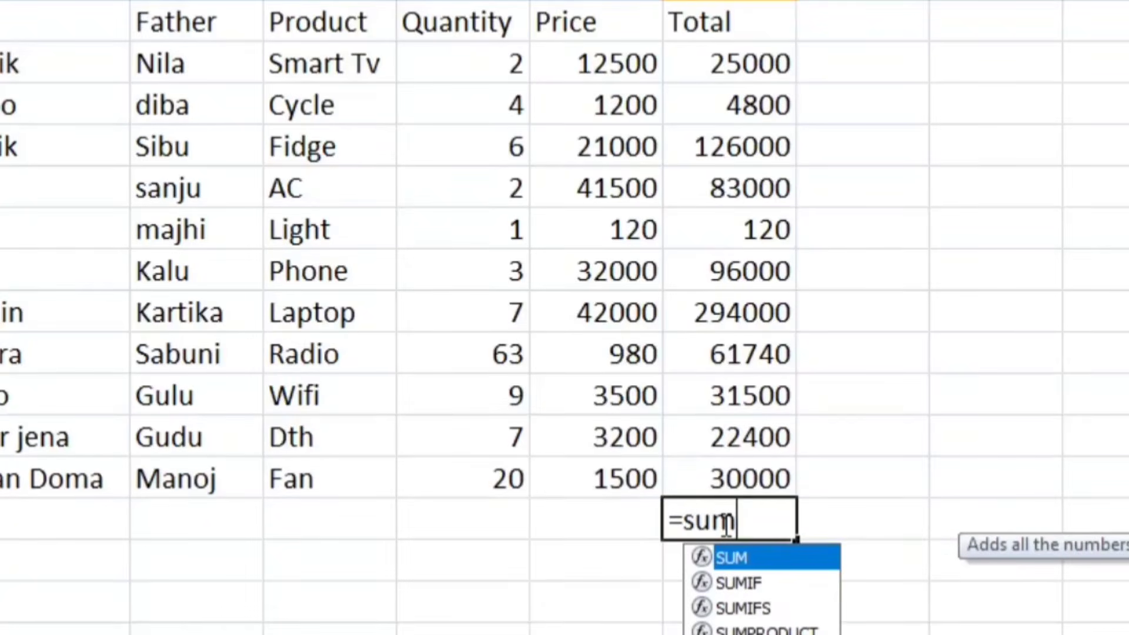
pyautogui.write('(')
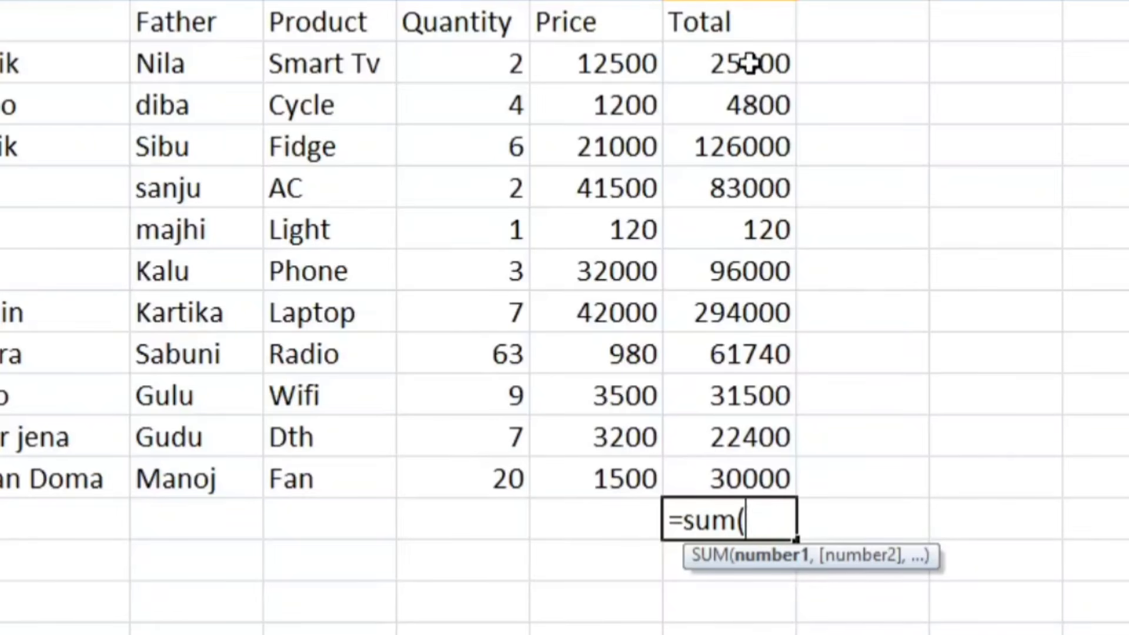
pyautogui.moveTo(750, 65); pyautogui.dragTo(754, 470)
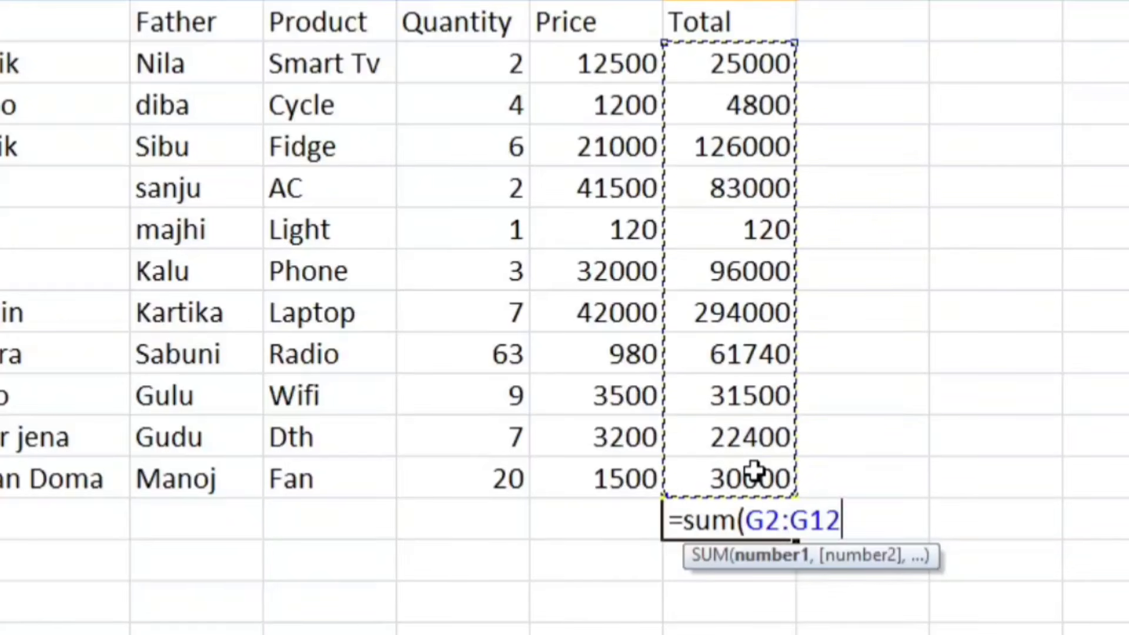
pyautogui.write(')')
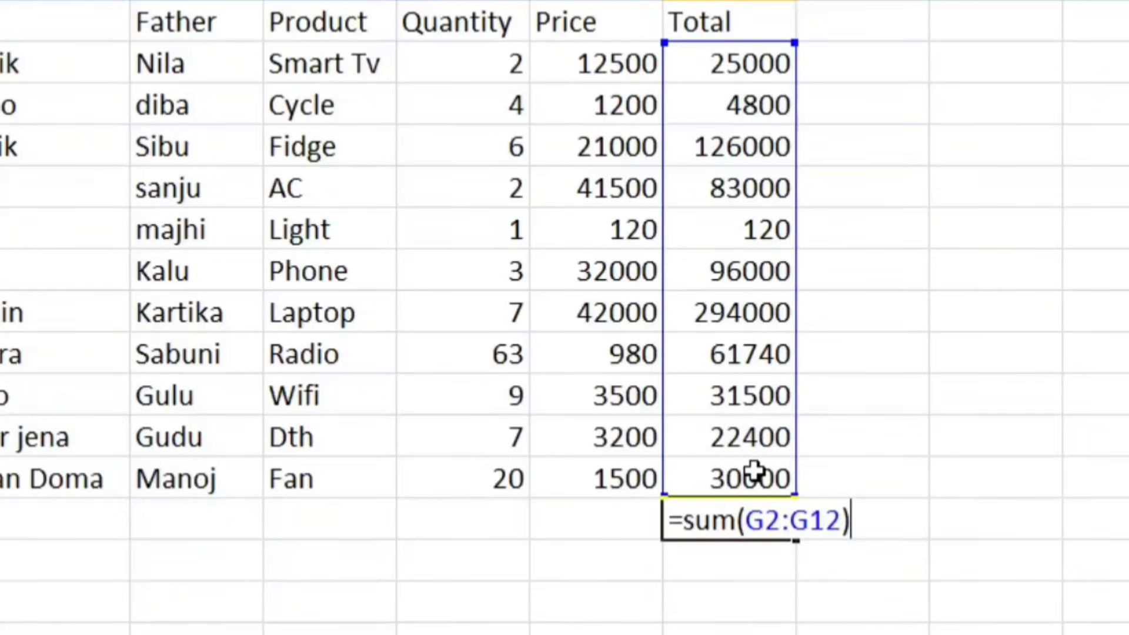
pyautogui.press('Return')
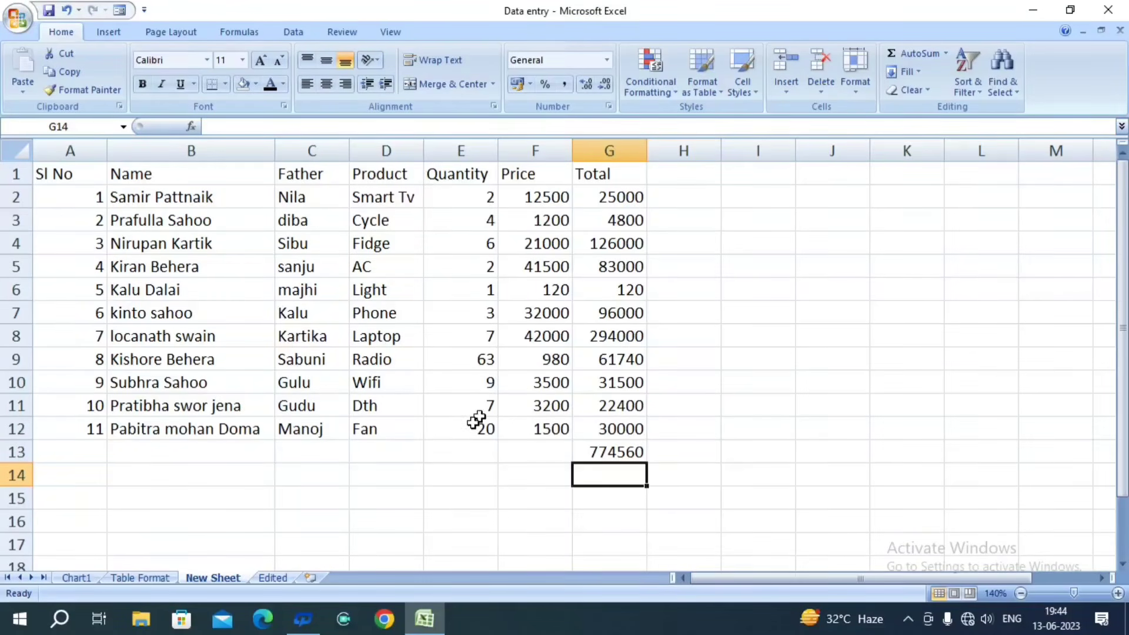
# - AutoSum quantities E2:E12 into E13, giving 124
pyautogui.click(469, 456)
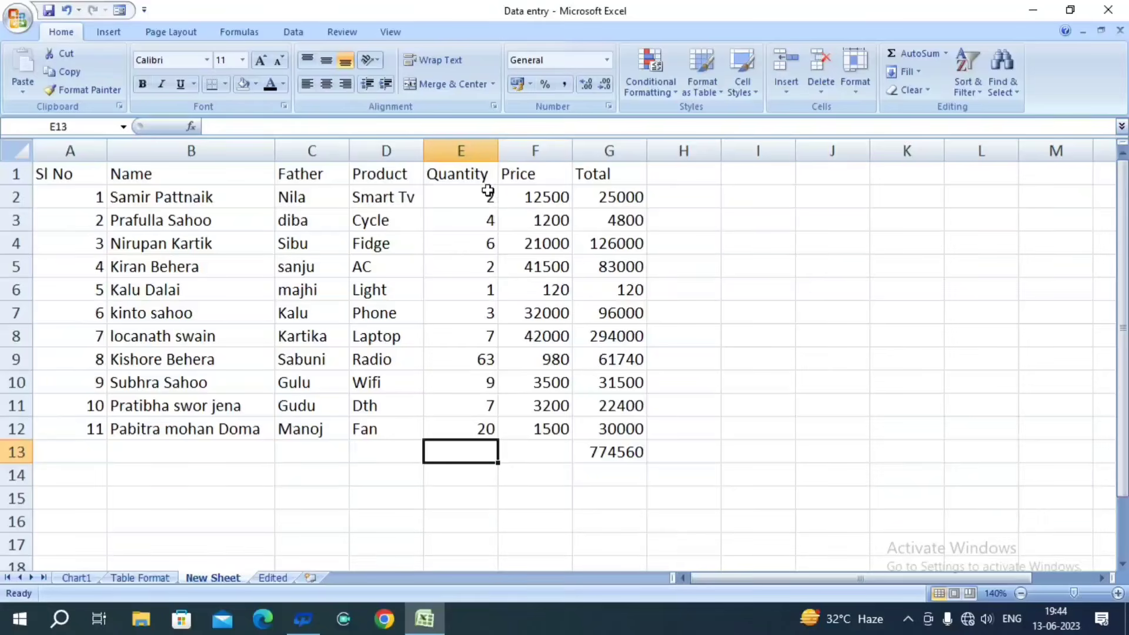
pyautogui.moveTo(491, 191); pyautogui.dragTo(457, 451)
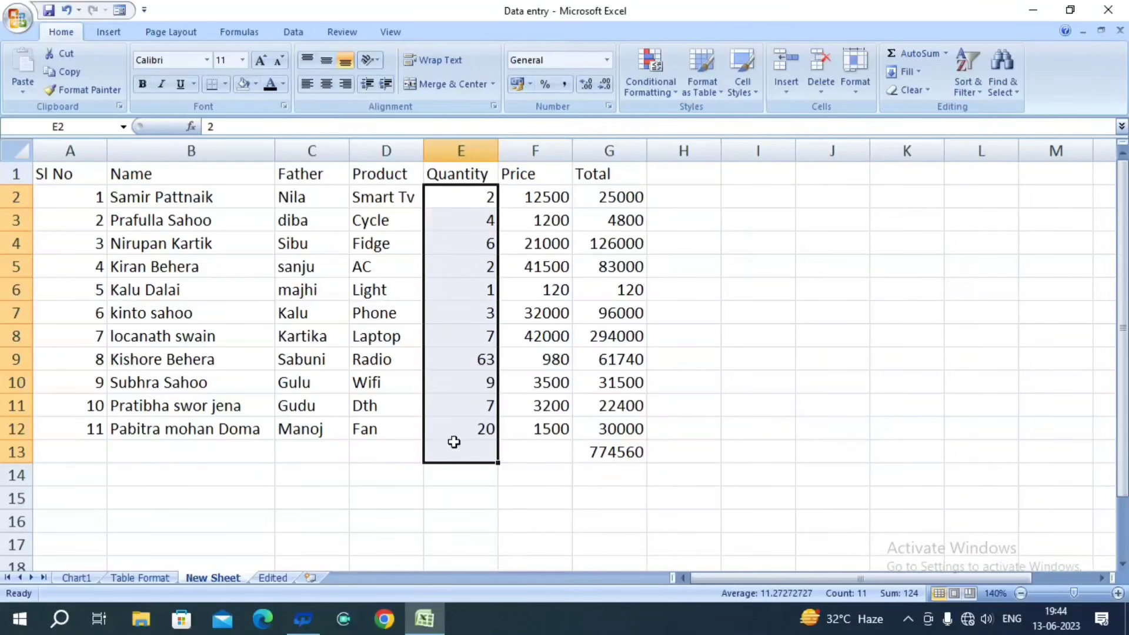
pyautogui.click(946, 54)
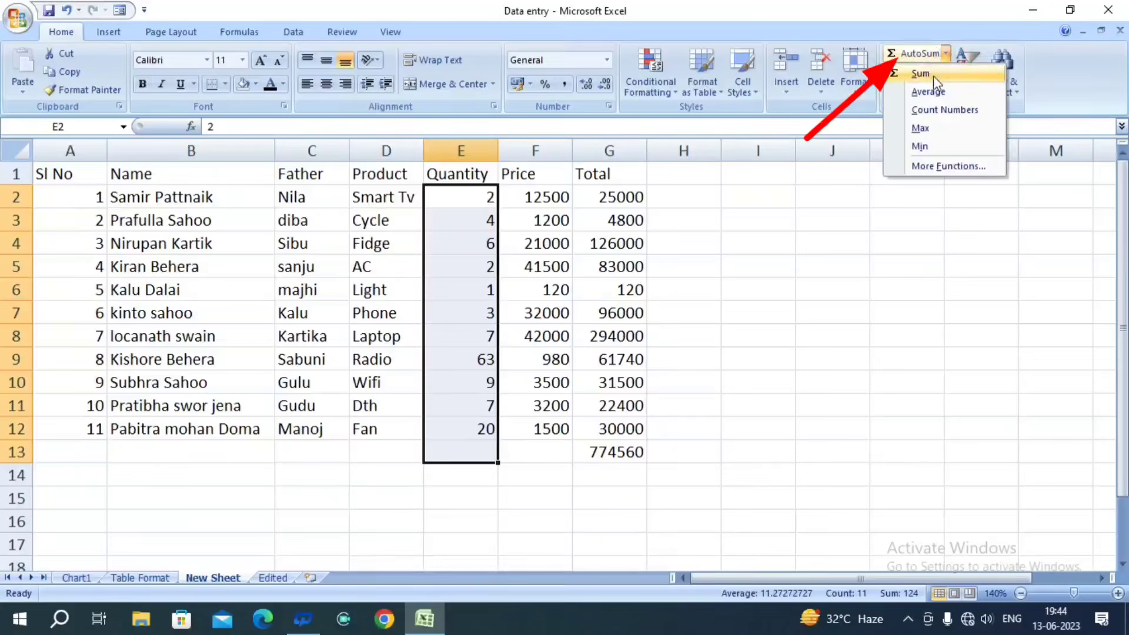
pyautogui.click(933, 76)
pyautogui.click(549, 433)
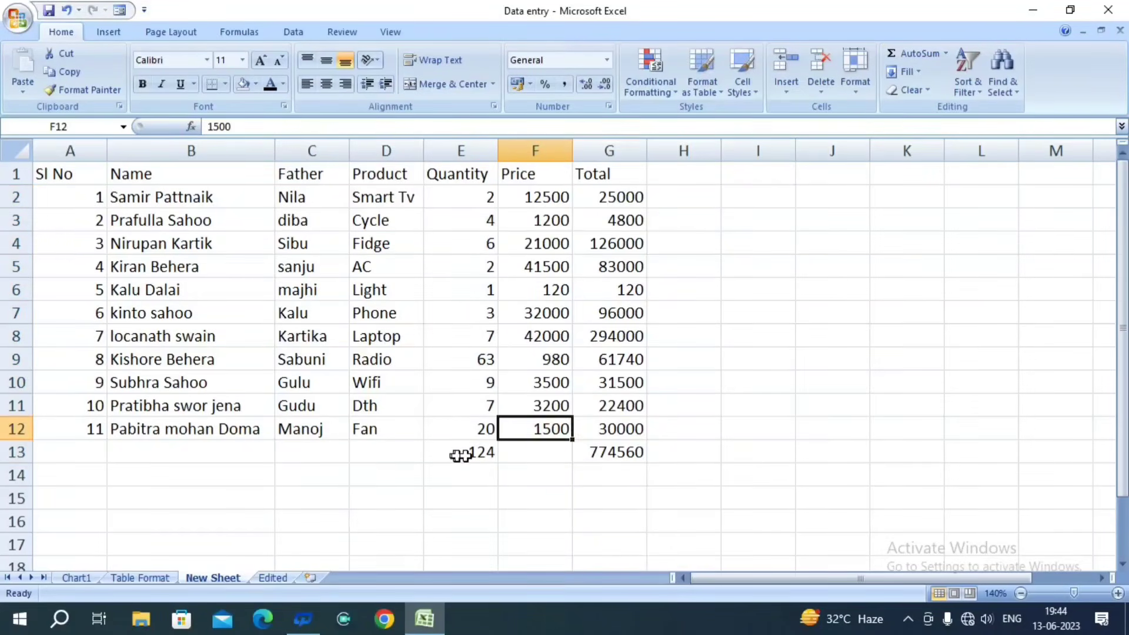
pyautogui.click(691, 354)
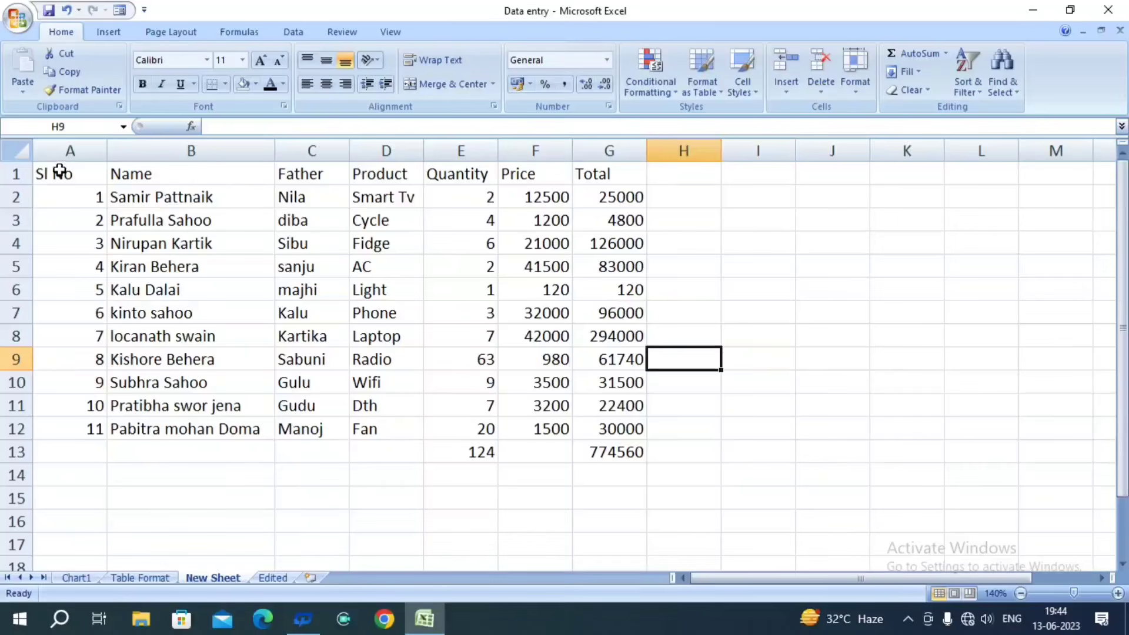
# - Convert A1:G13 into a table with headers (Table5), then select totals E13:G13
pyautogui.moveTo(107, 152); pyautogui.dragTo(604, 456)
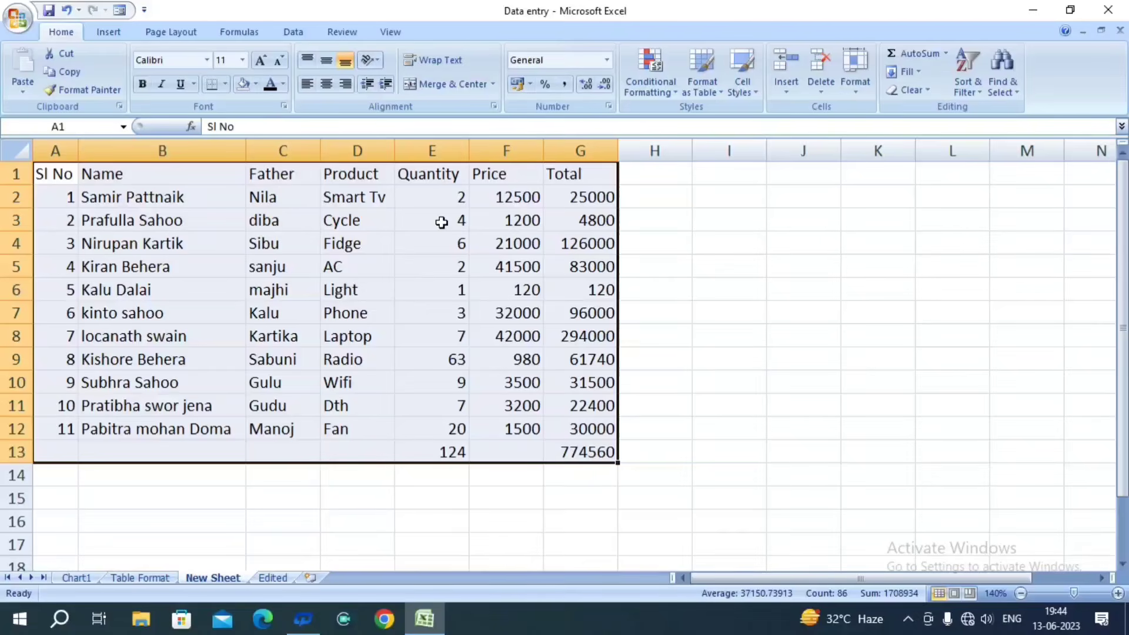
pyautogui.click(107, 30)
pyautogui.click(75, 76)
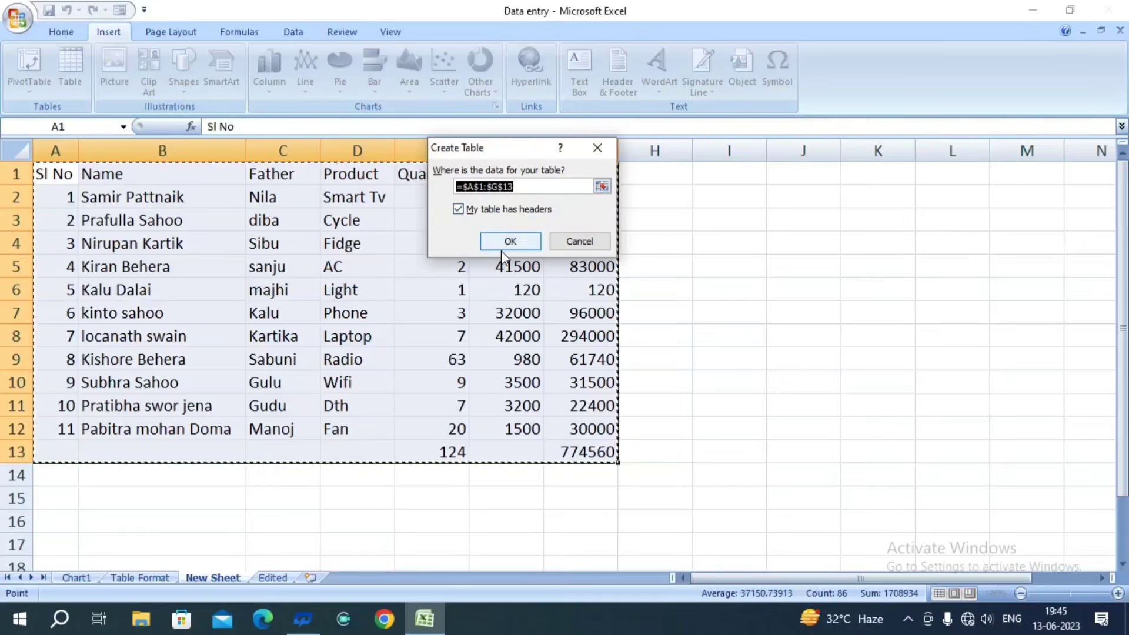
pyautogui.click(500, 241)
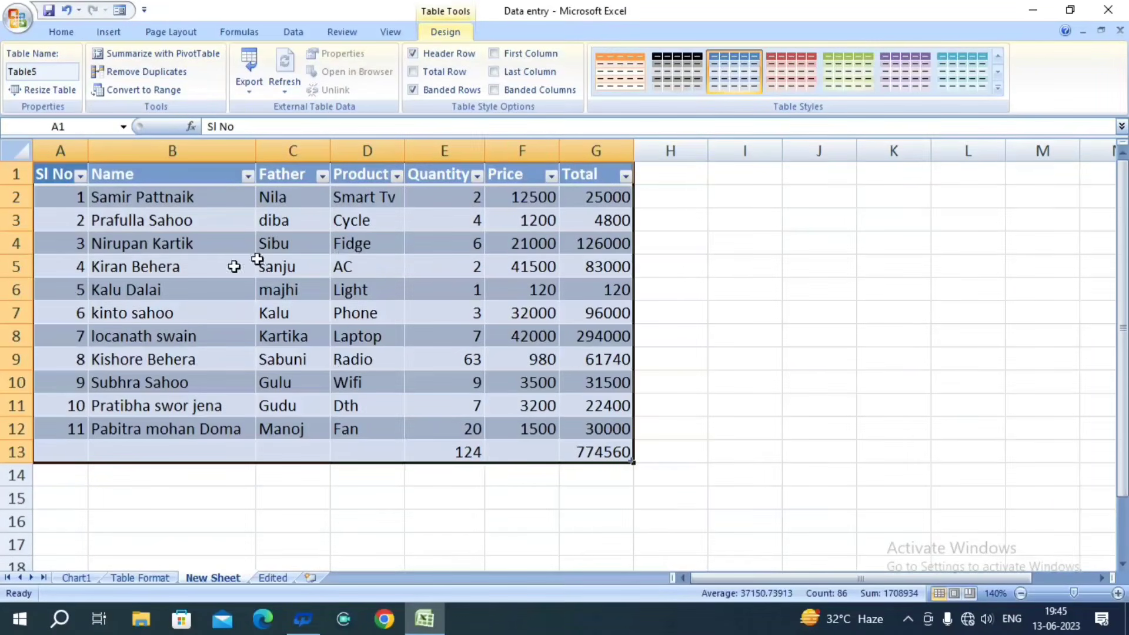
pyautogui.click(394, 487)
pyautogui.moveTo(446, 453); pyautogui.dragTo(599, 451)
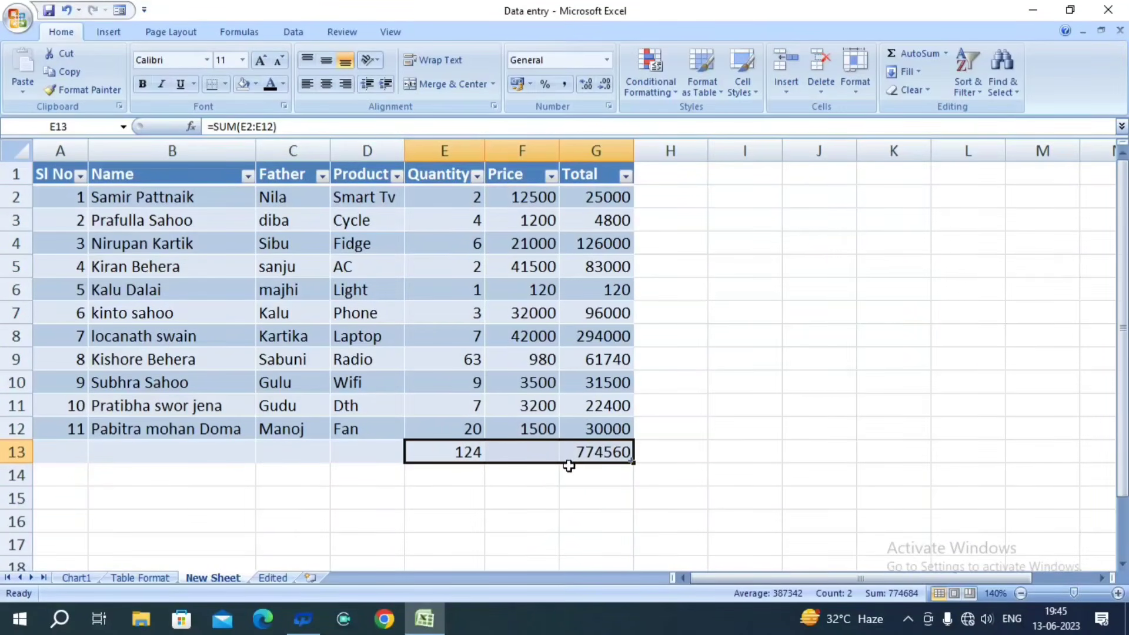
# - Clear row 13's totals and enter serial number 12 with the customer's name
pyautogui.press('Delete')
pyautogui.click(429, 489)
pyautogui.click(65, 456)
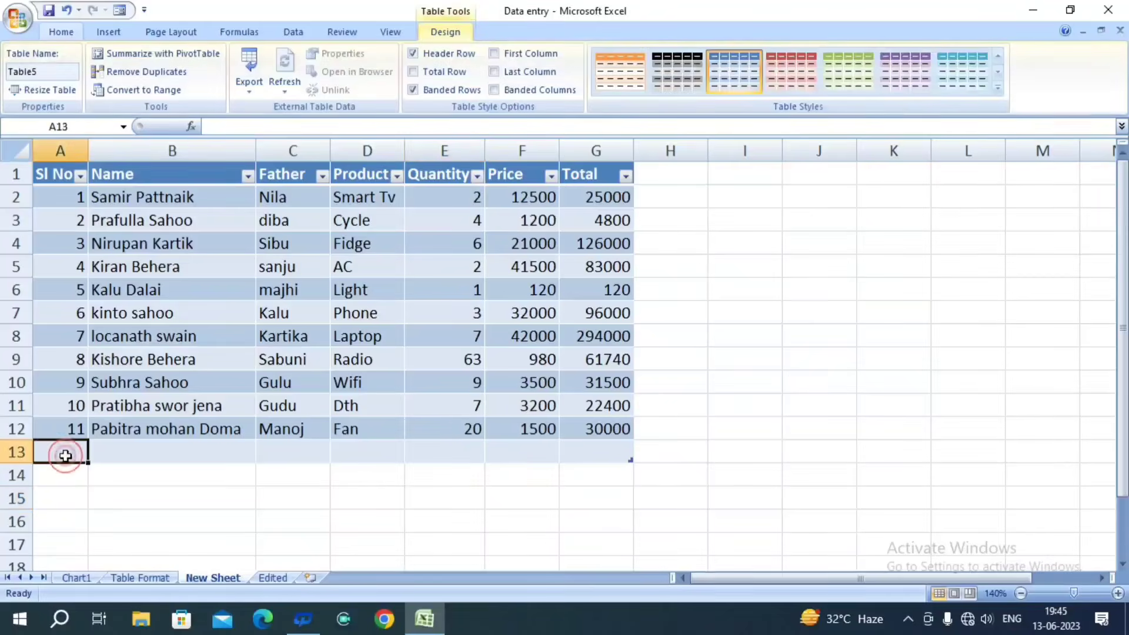
pyautogui.write('12')
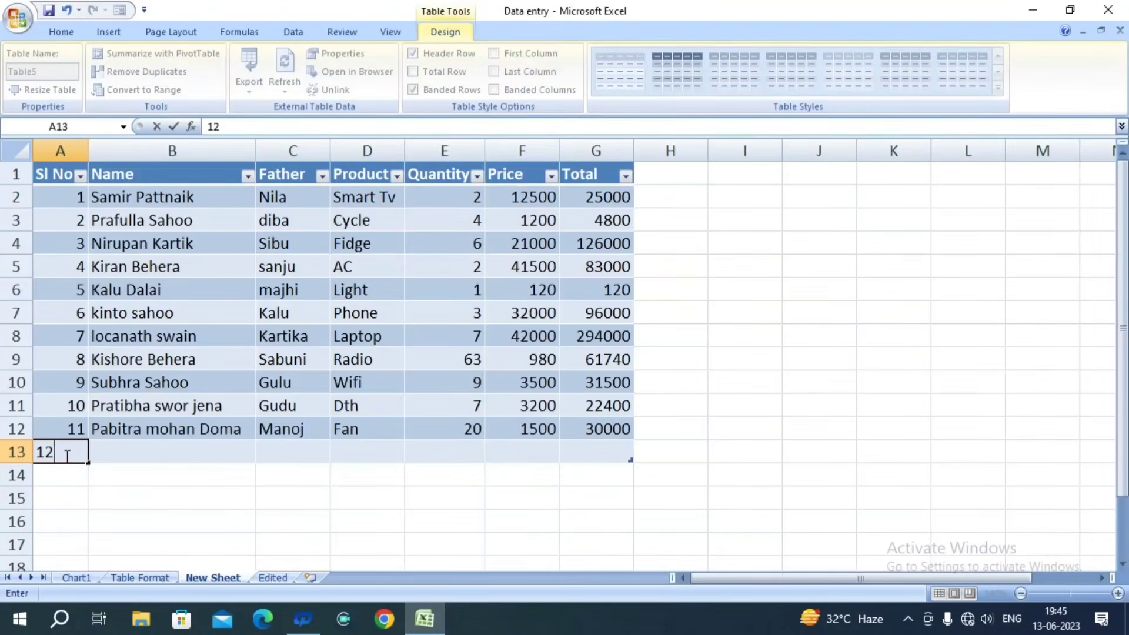
pyautogui.press('Tab')
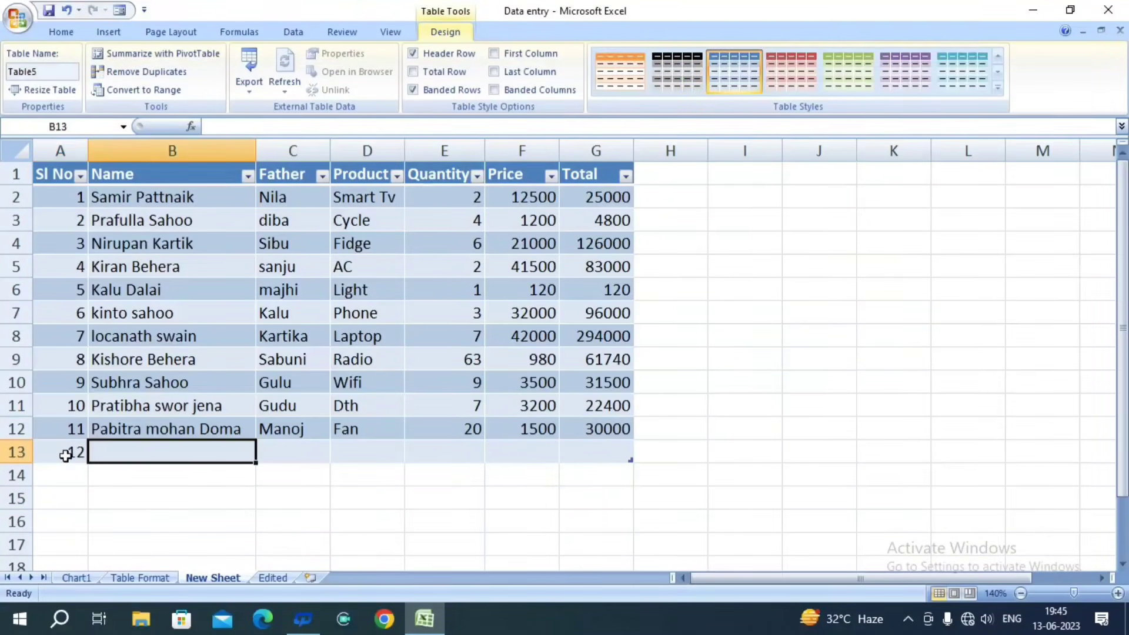
pyautogui.write('Subhjr')
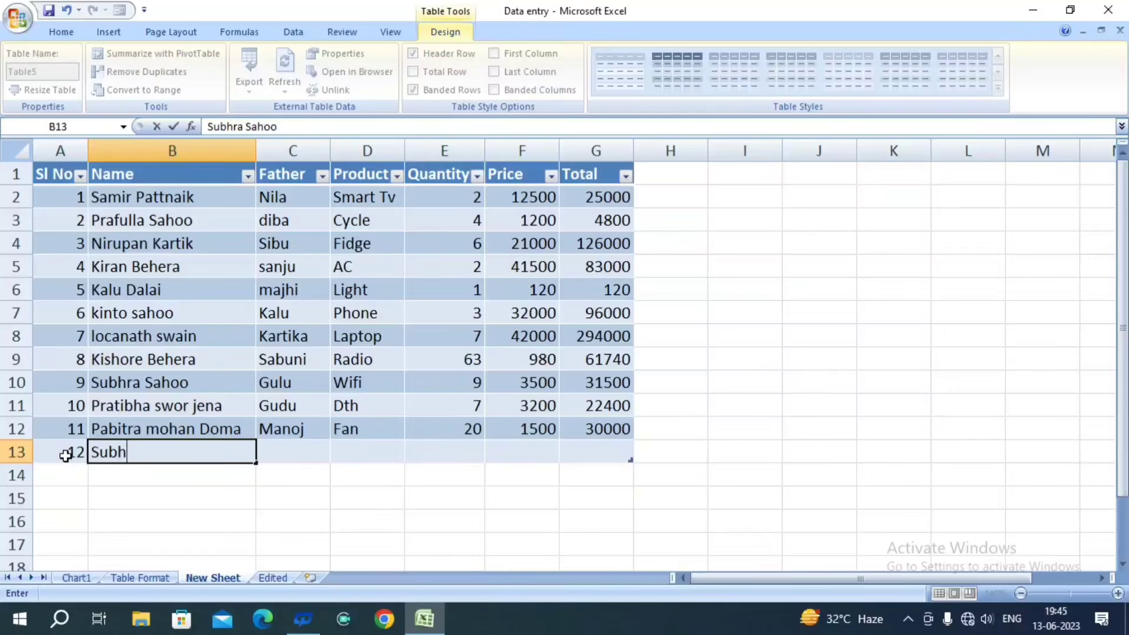
pyautogui.press('BackSpace')
pyautogui.write('a Swain')
pyautogui.press('Tab')
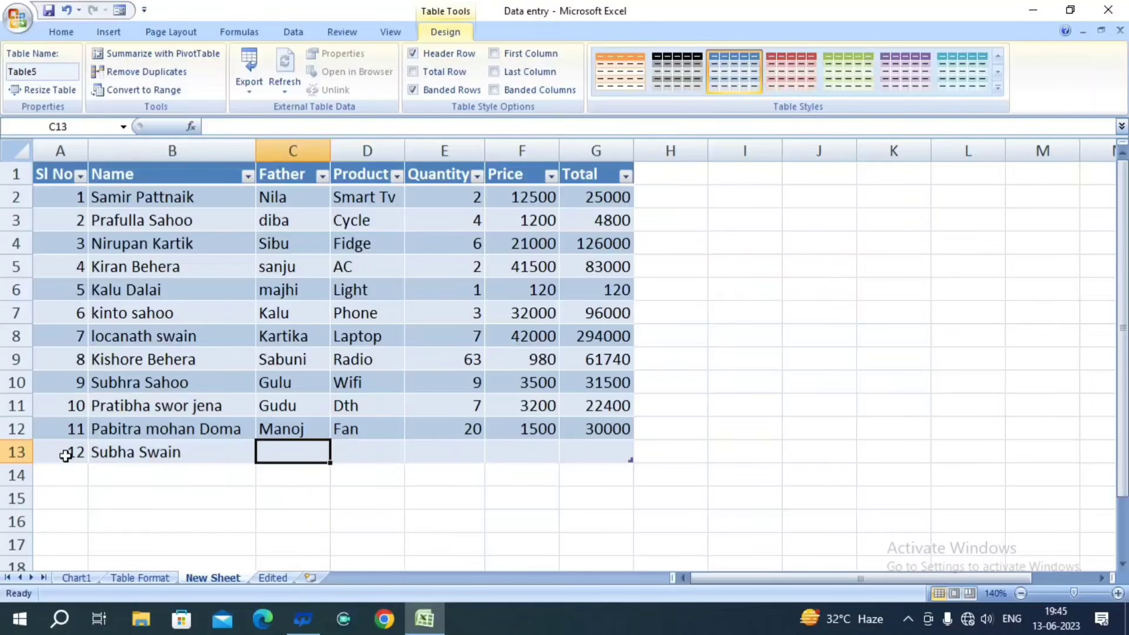
# - Fill in the father's name, product Computer, quantity 2 and price 42000 in row 13
pyautogui.write('Somanath')
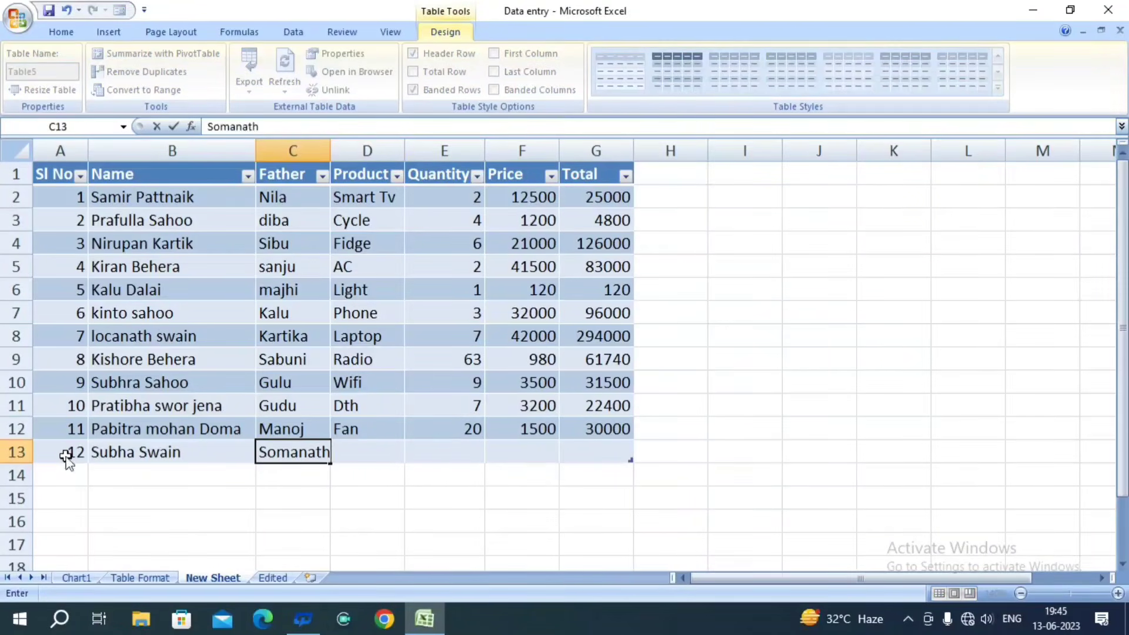
pyautogui.press('Tab')
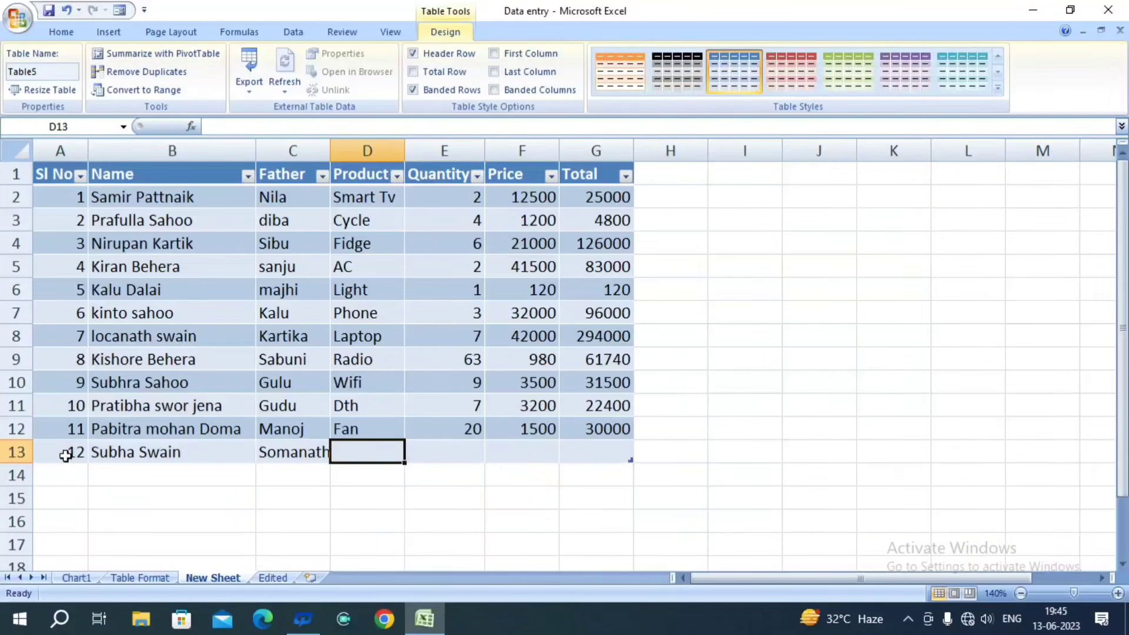
pyautogui.write('Computer')
pyautogui.press('Tab')
pyautogui.write('2')
pyautogui.press('Tab')
pyautogui.write('42000')
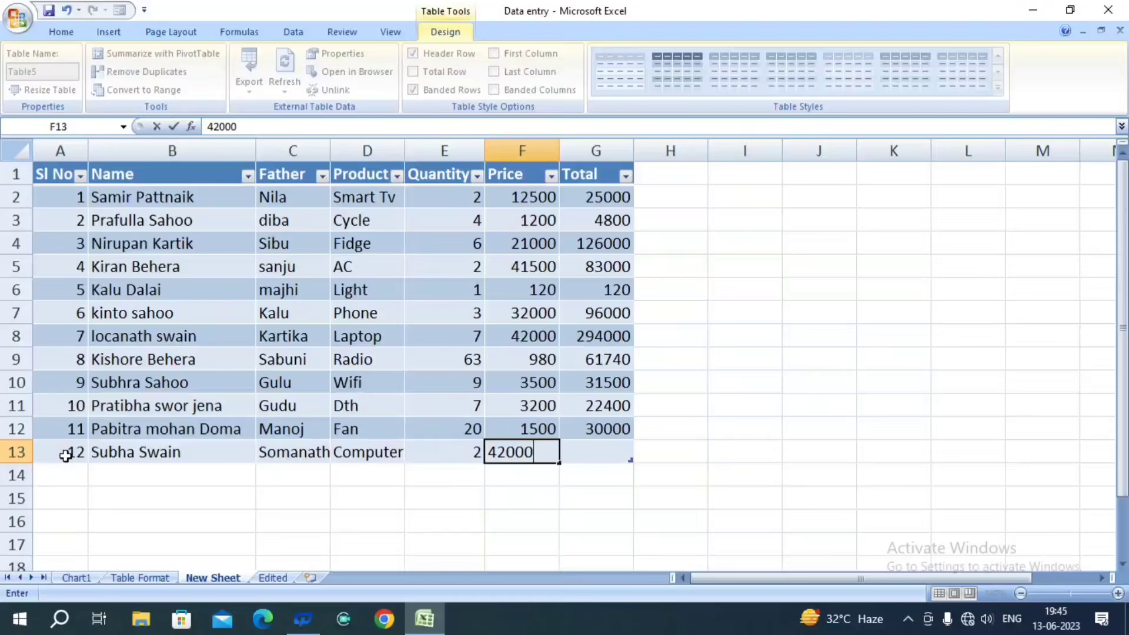
pyautogui.press('Tab')
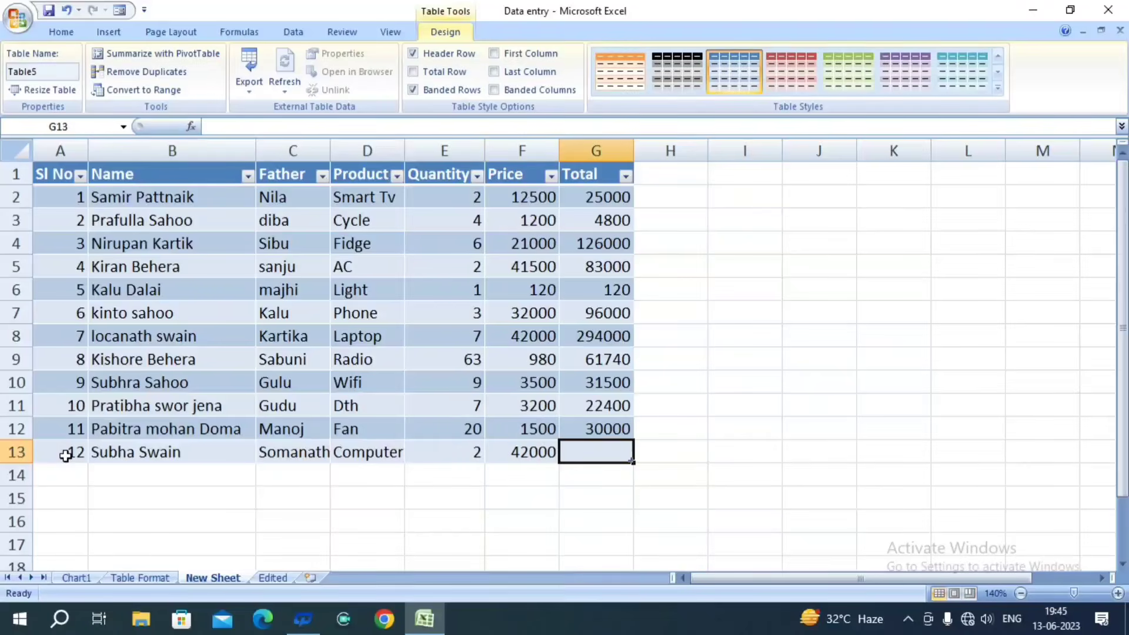
# - Copy G12's total formula down to G13, giving a total of 84000
pyautogui.press('Down')
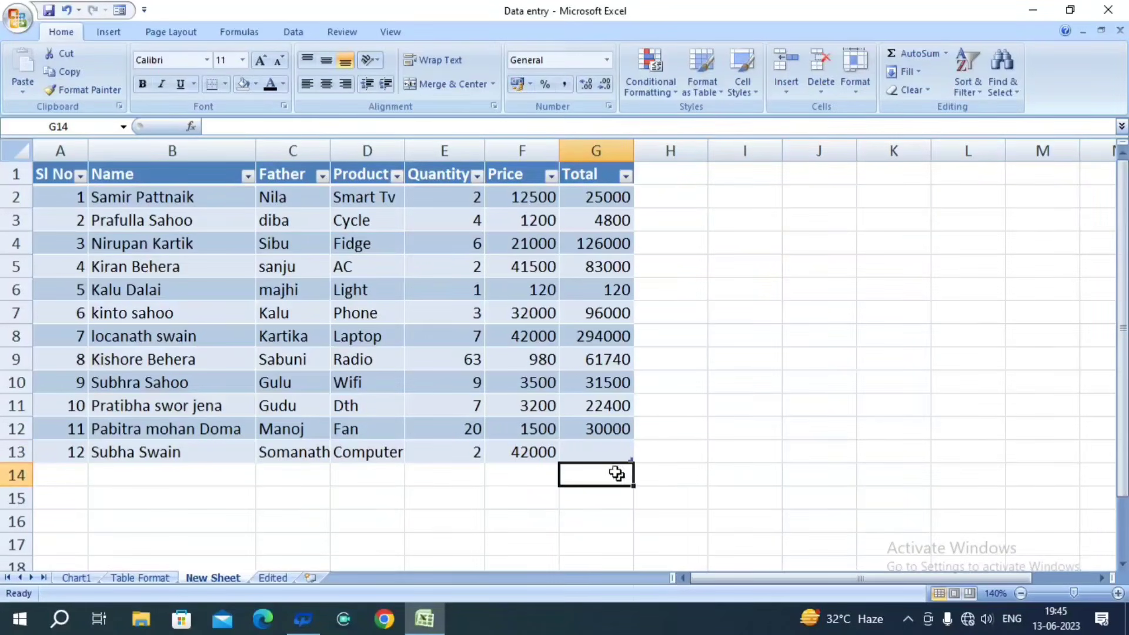
pyautogui.click(606, 448)
pyautogui.click(607, 429)
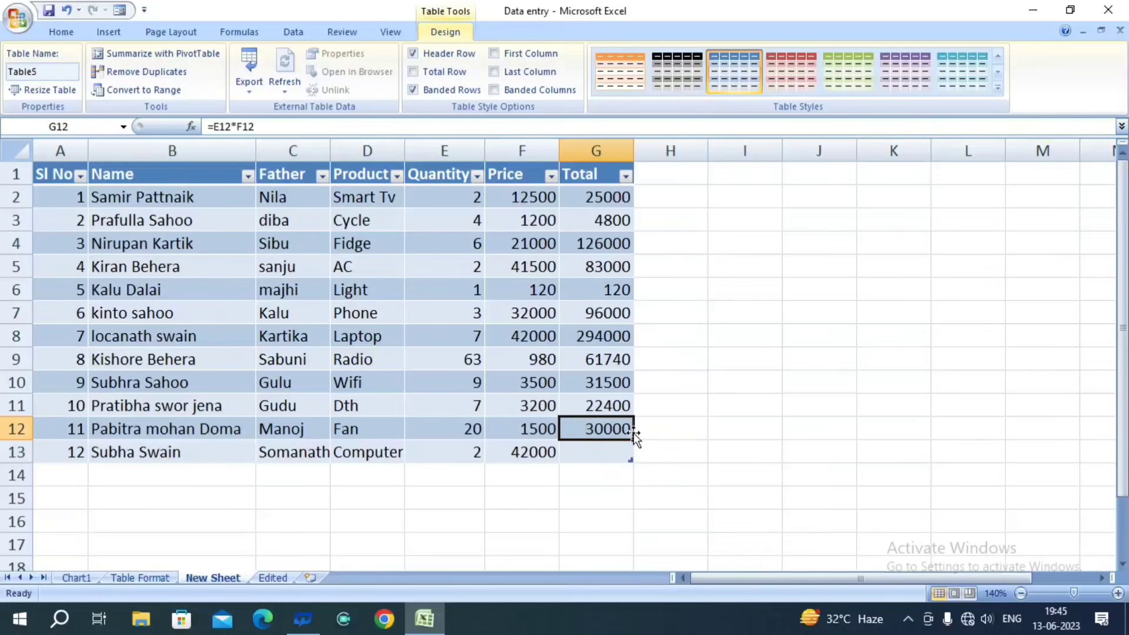
pyautogui.moveTo(633, 440); pyautogui.dragTo(636, 465)
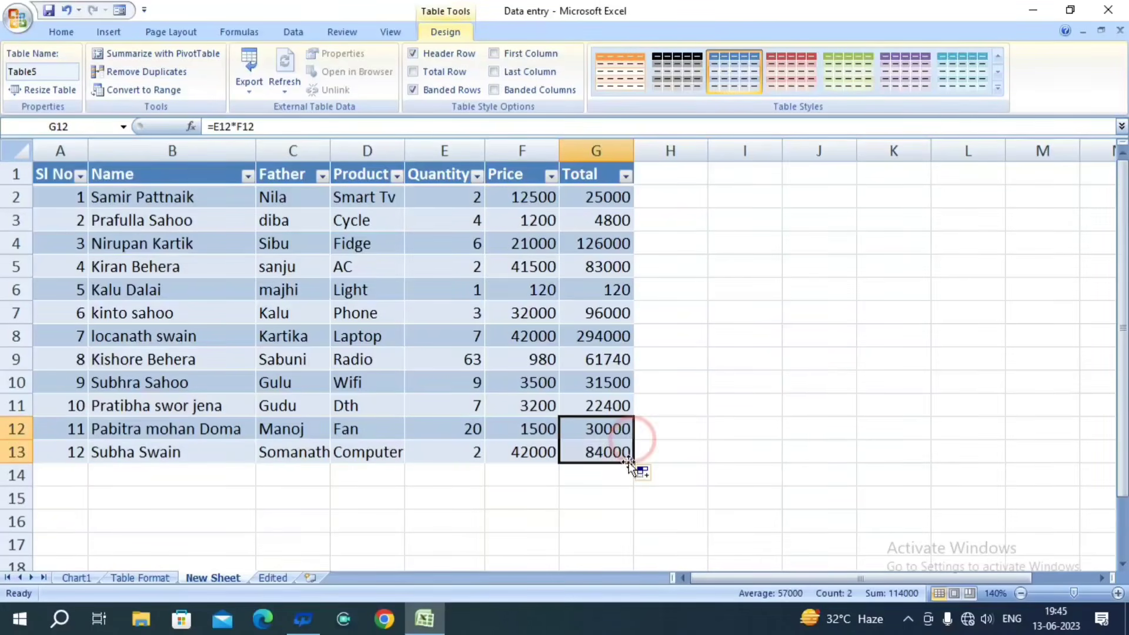
pyautogui.click(594, 497)
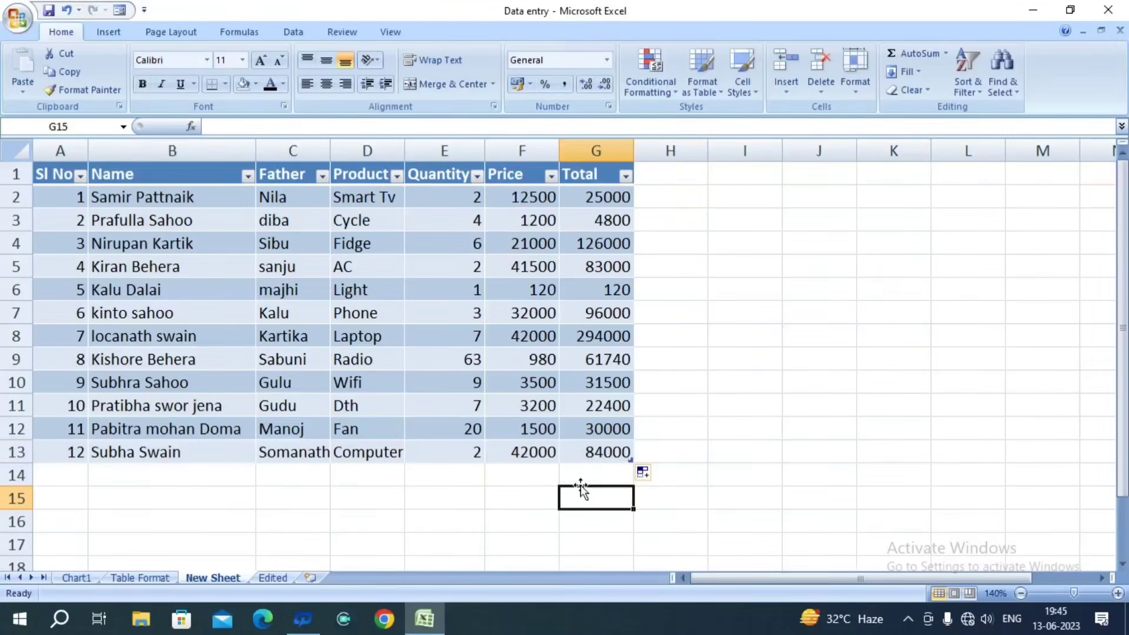
pyautogui.click(56, 473)
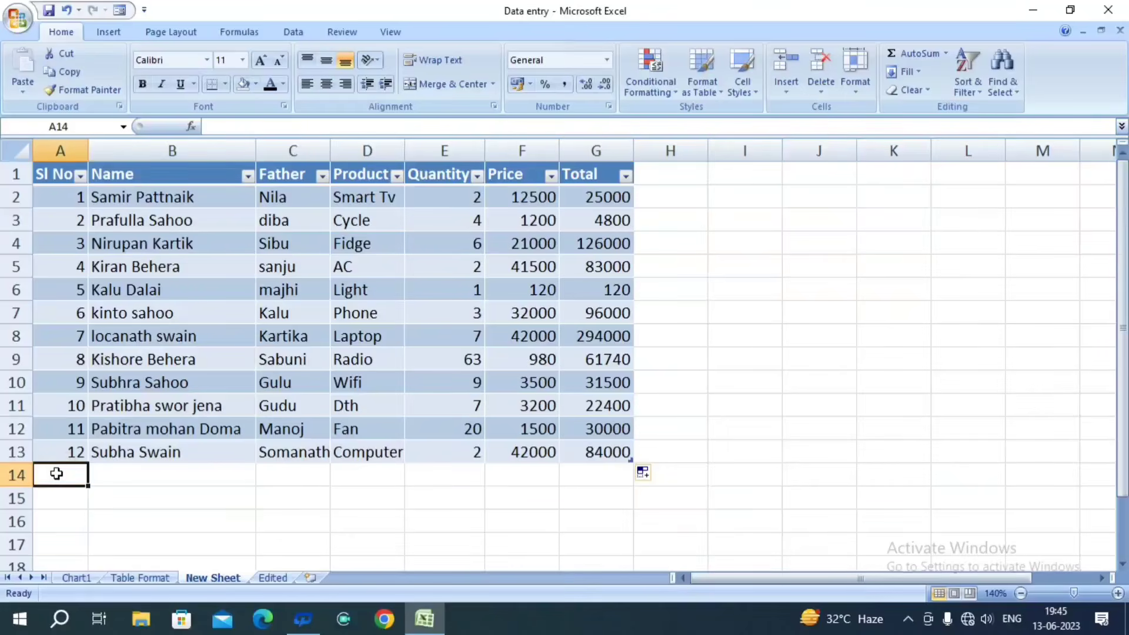
# - Enter serial numbers 13, 14 and 156 in A14:A16 so the table grows to row 16
pyautogui.write('13')
pyautogui.press('Return')
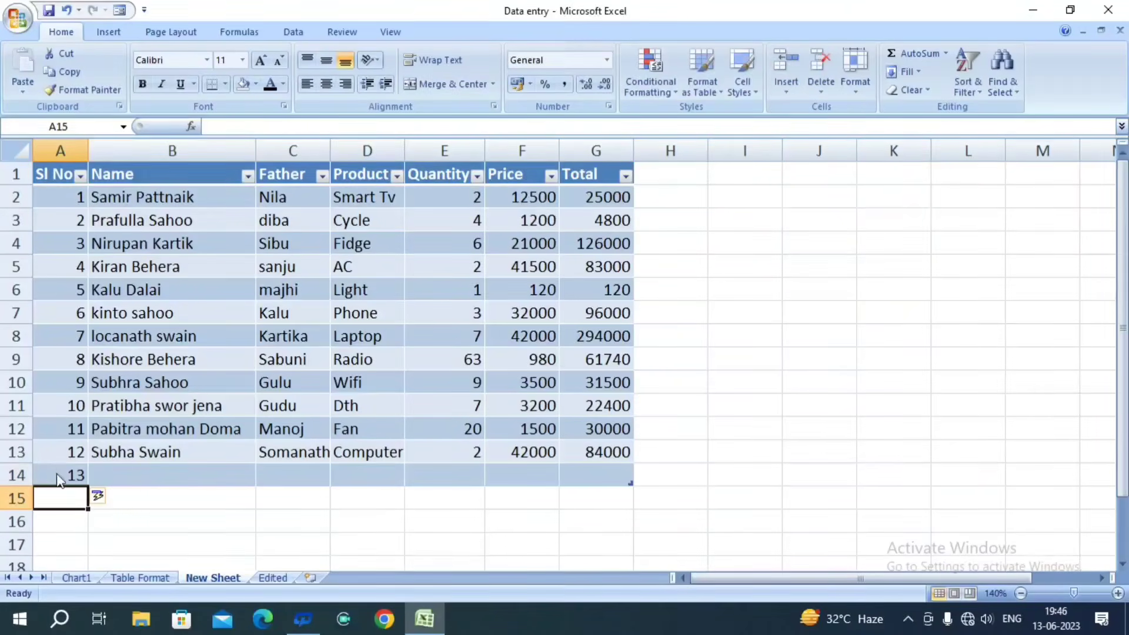
pyautogui.write('14')
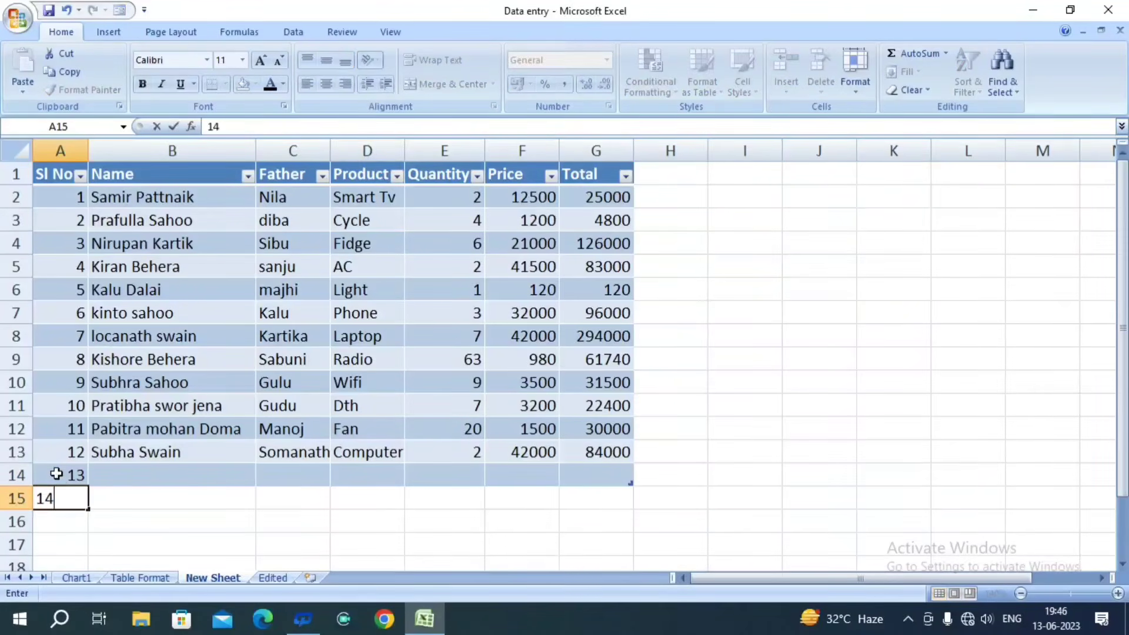
pyautogui.press('Return')
pyautogui.write('156')
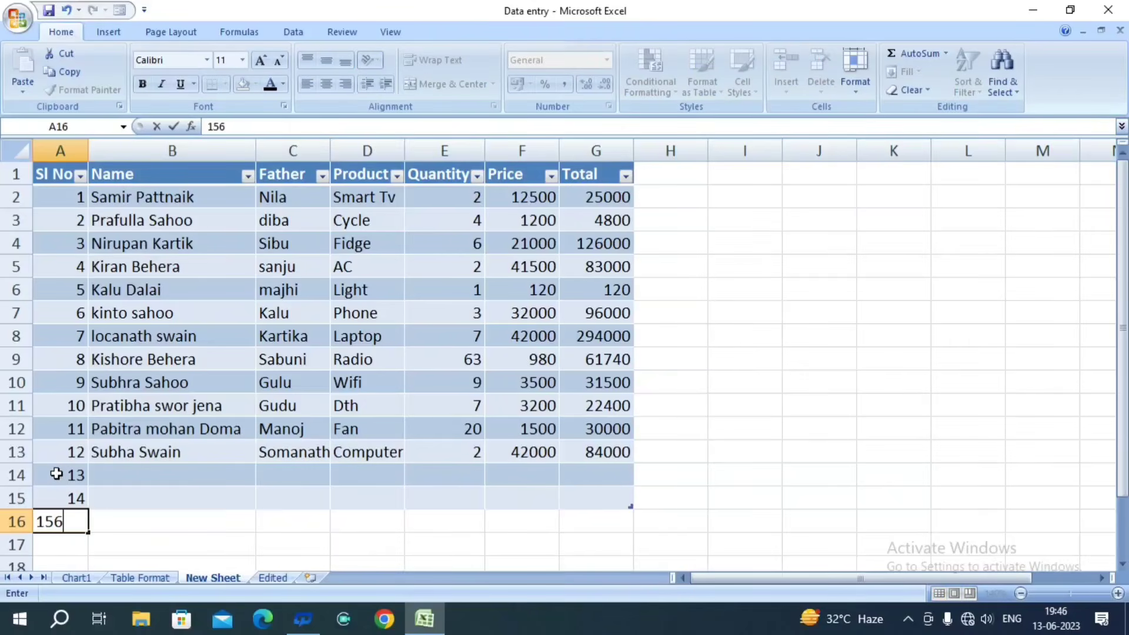
pyautogui.press('Return')
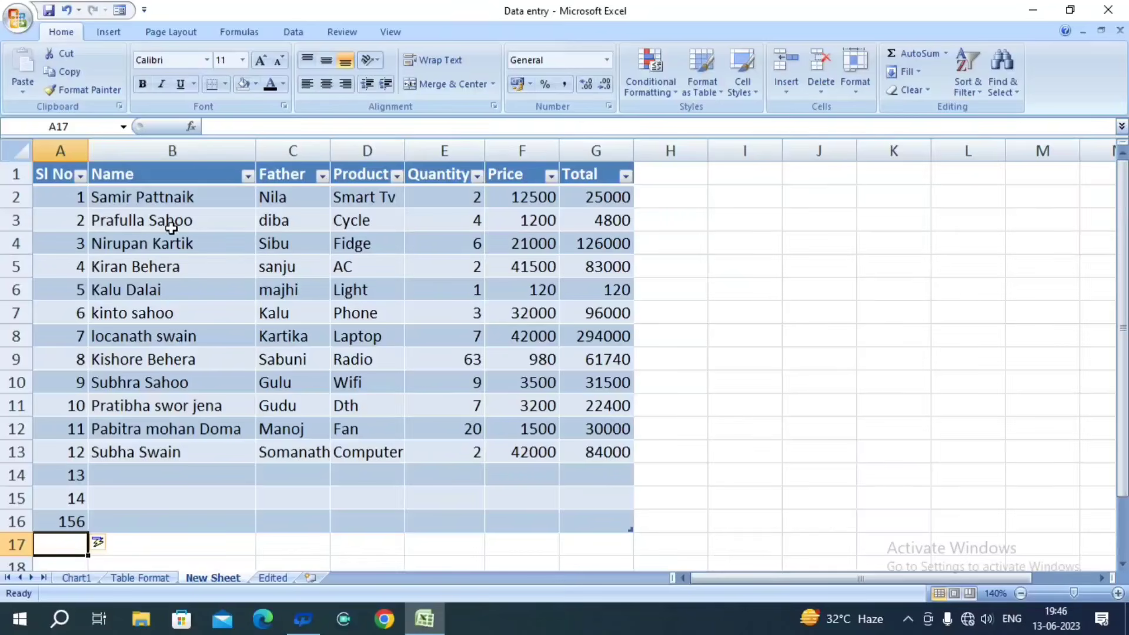
# - Filter the Product column to Smart Tv only, then to Smart Tv and AC
pyautogui.click(396, 175)
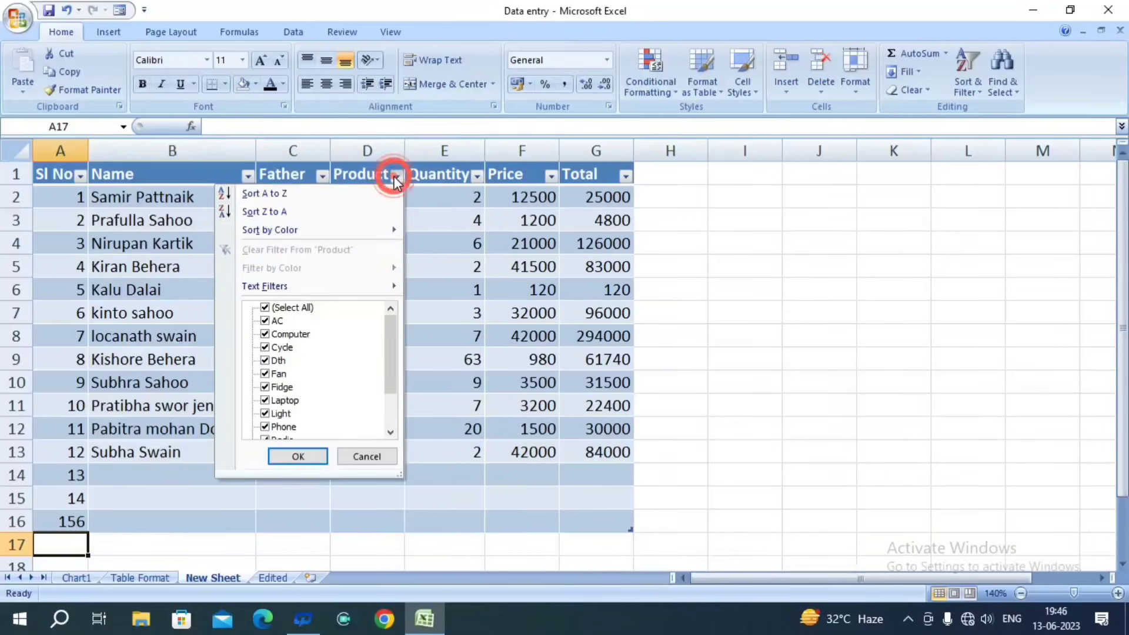
pyautogui.click(265, 310)
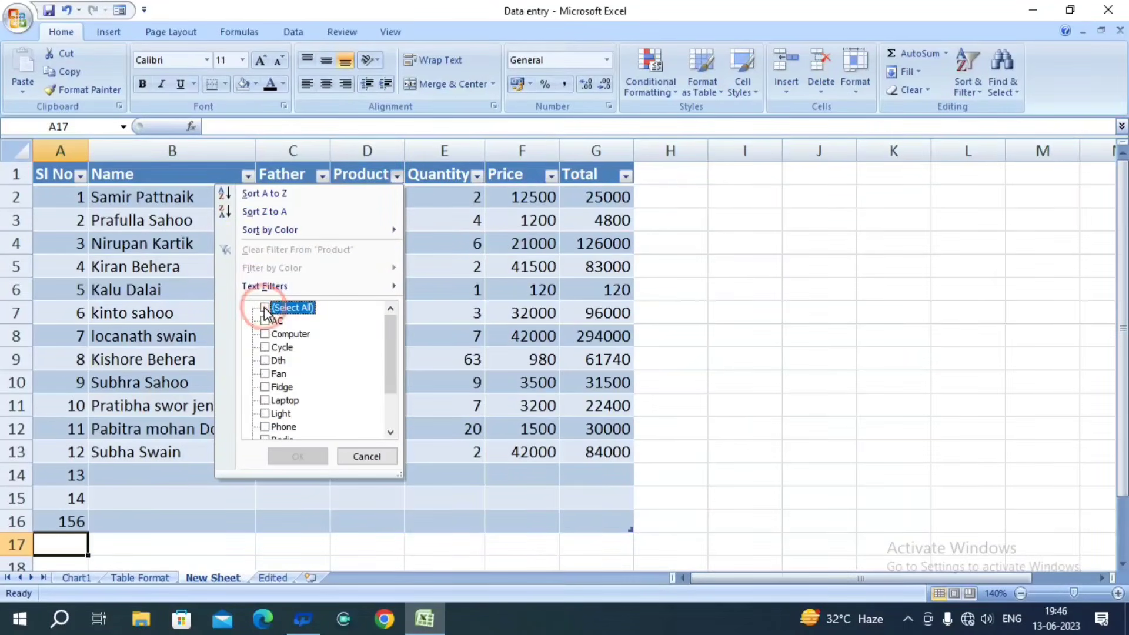
pyautogui.scroll(-2, 470, 446)
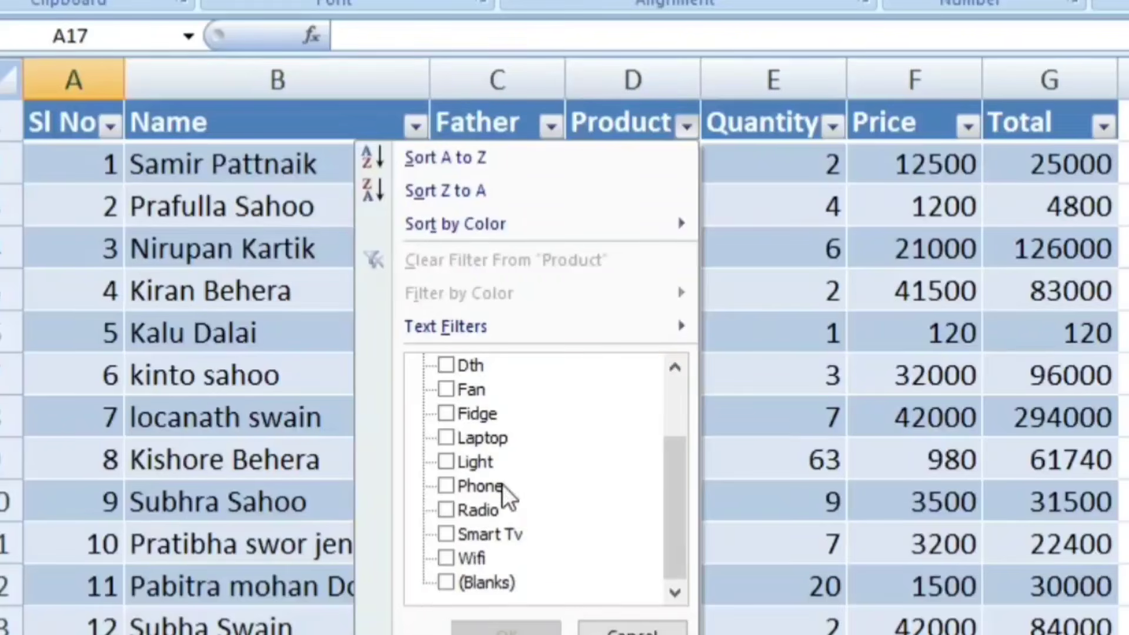
pyautogui.click(446, 534)
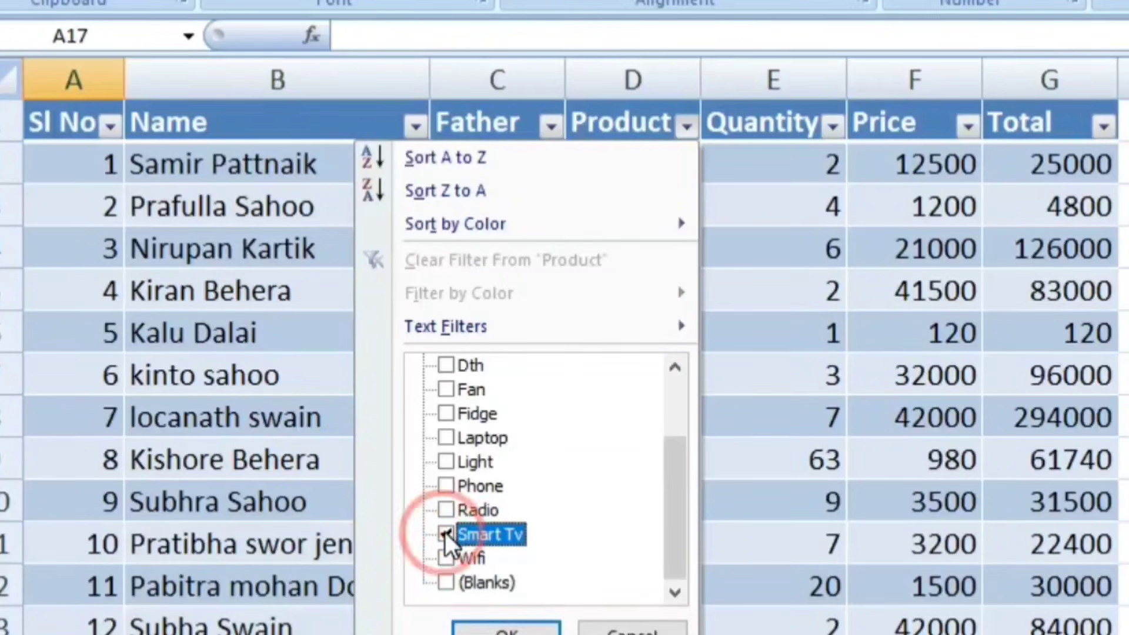
pyautogui.click(502, 629)
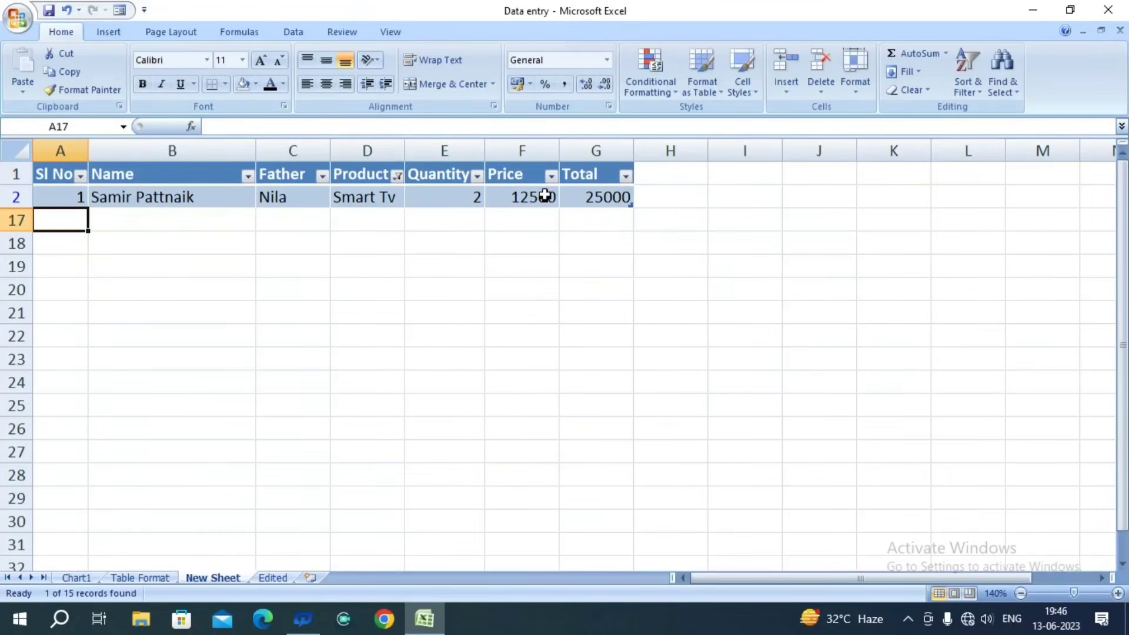
pyautogui.click(398, 176)
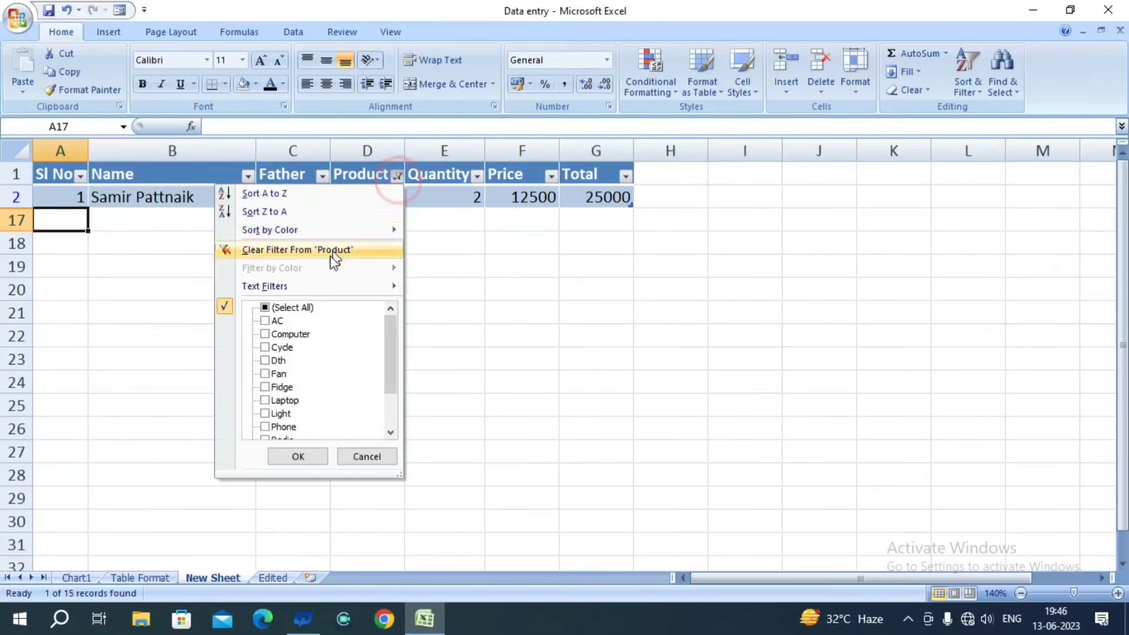
pyautogui.click(265, 321)
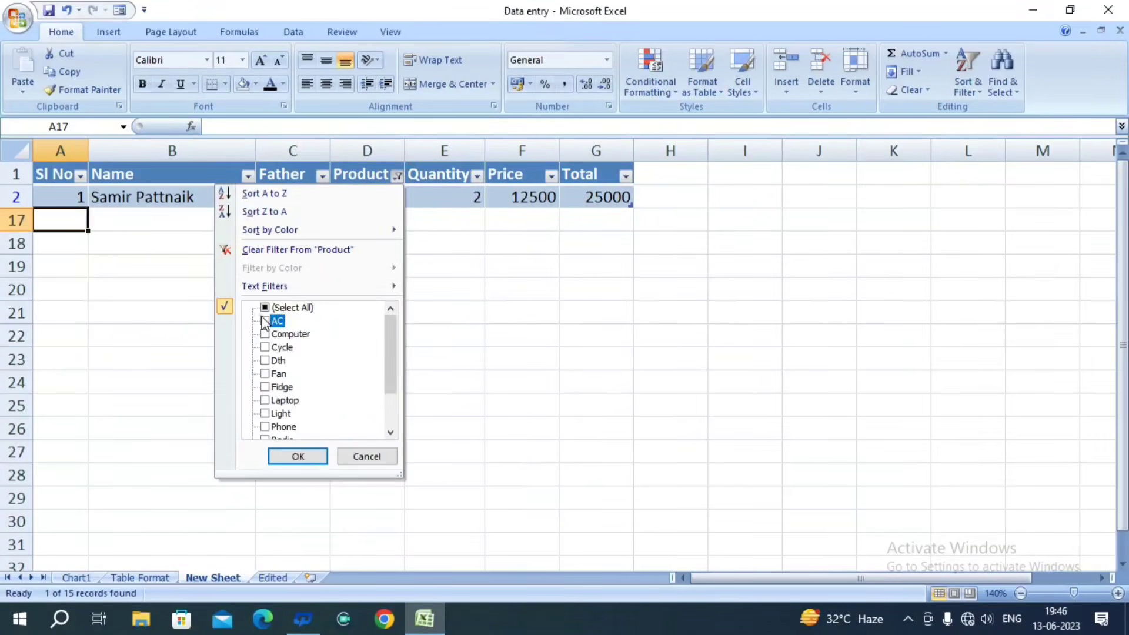
pyautogui.click(298, 457)
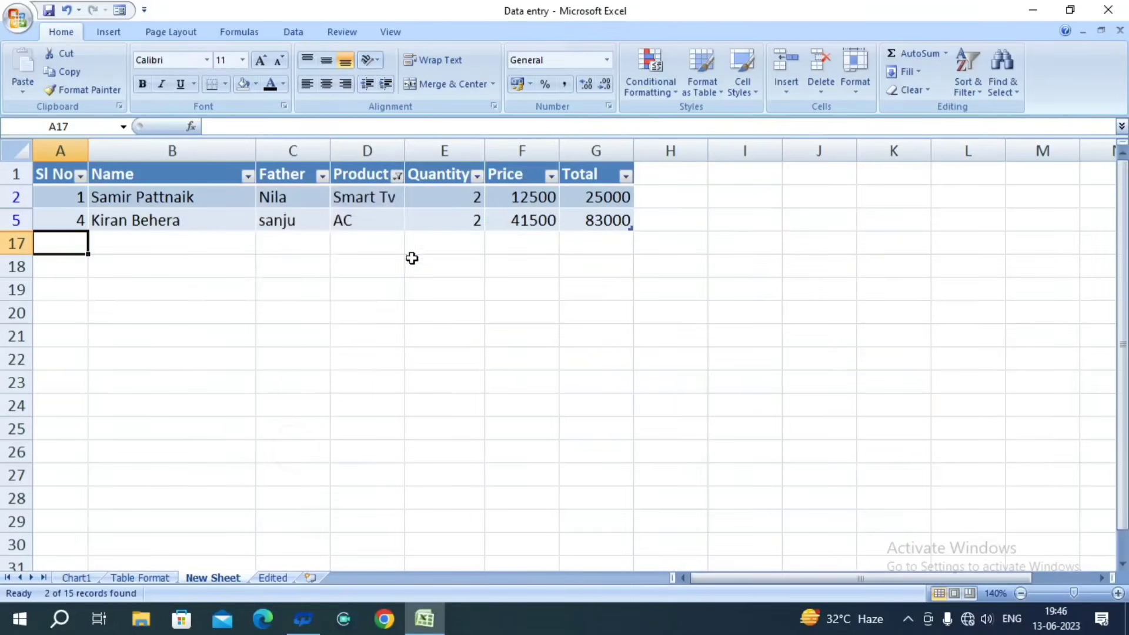
# - Narrow the Product filter so only the Fidge row is shown
pyautogui.click(397, 177)
pyautogui.click(265, 308)
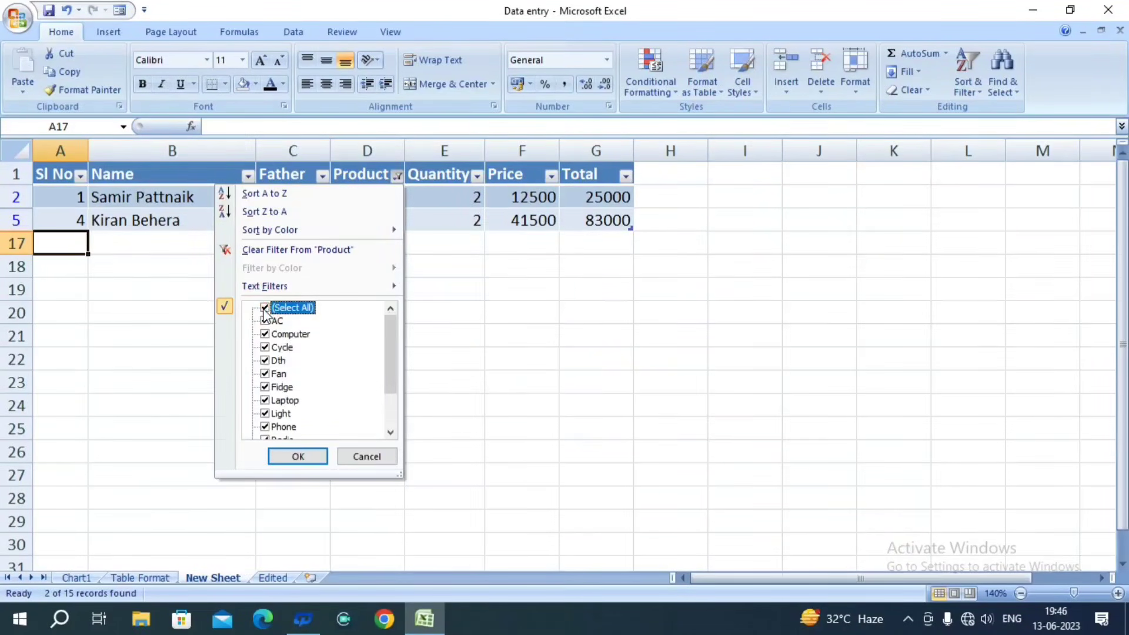
pyautogui.click(265, 307)
pyautogui.click(265, 388)
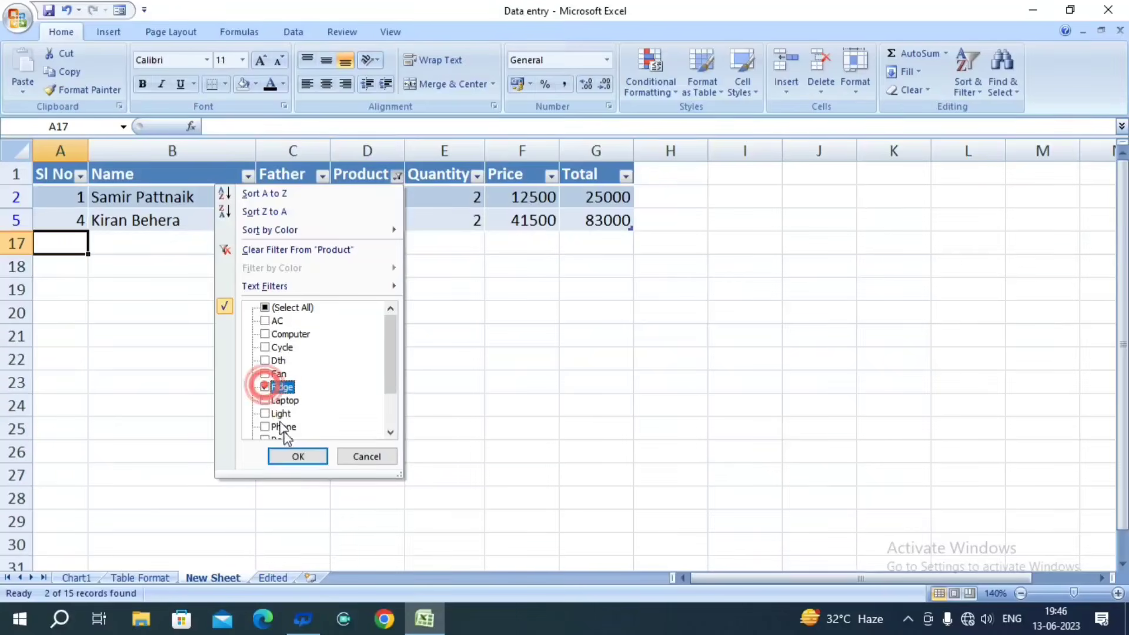
pyautogui.click(298, 456)
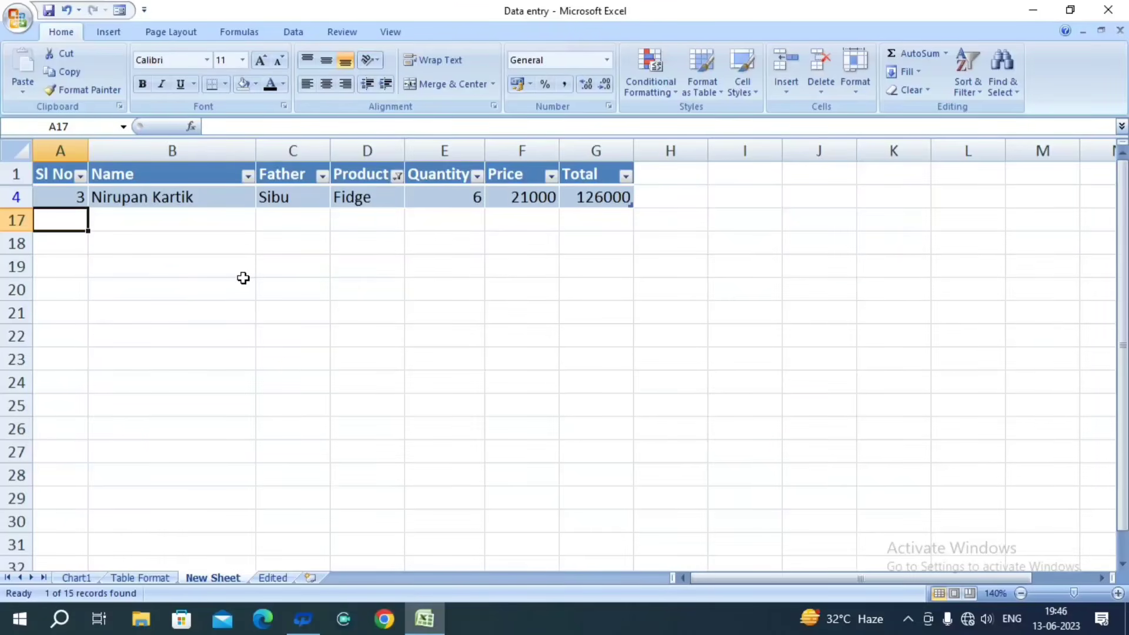
# - Re-tick every product to show all rows, then select the header row A1:G1
pyautogui.click(529, 266)
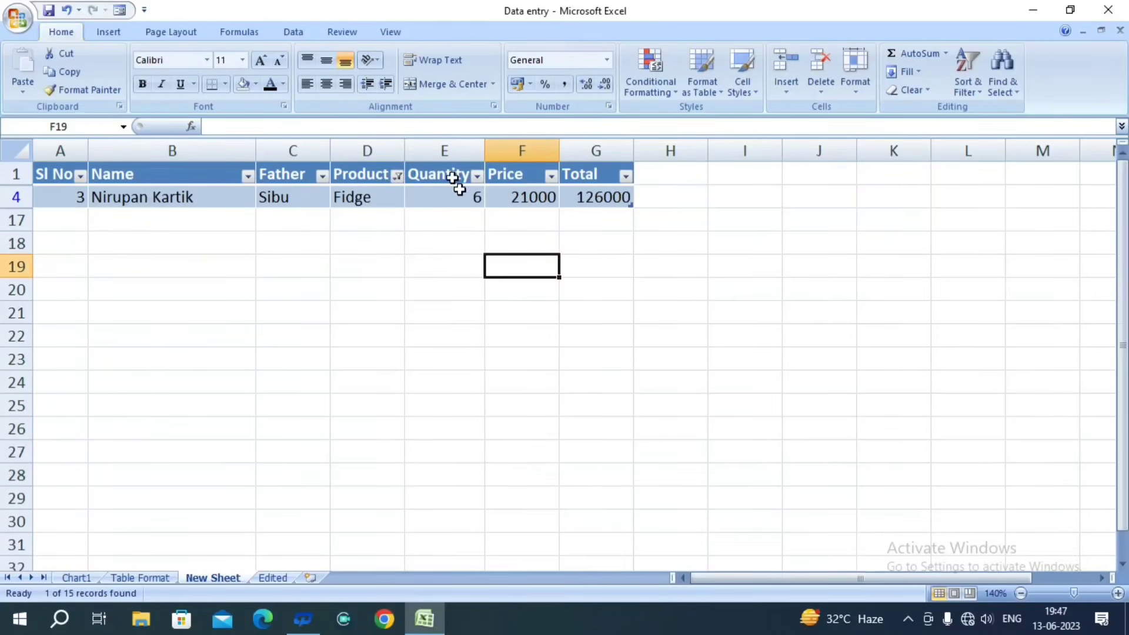
pyautogui.click(398, 175)
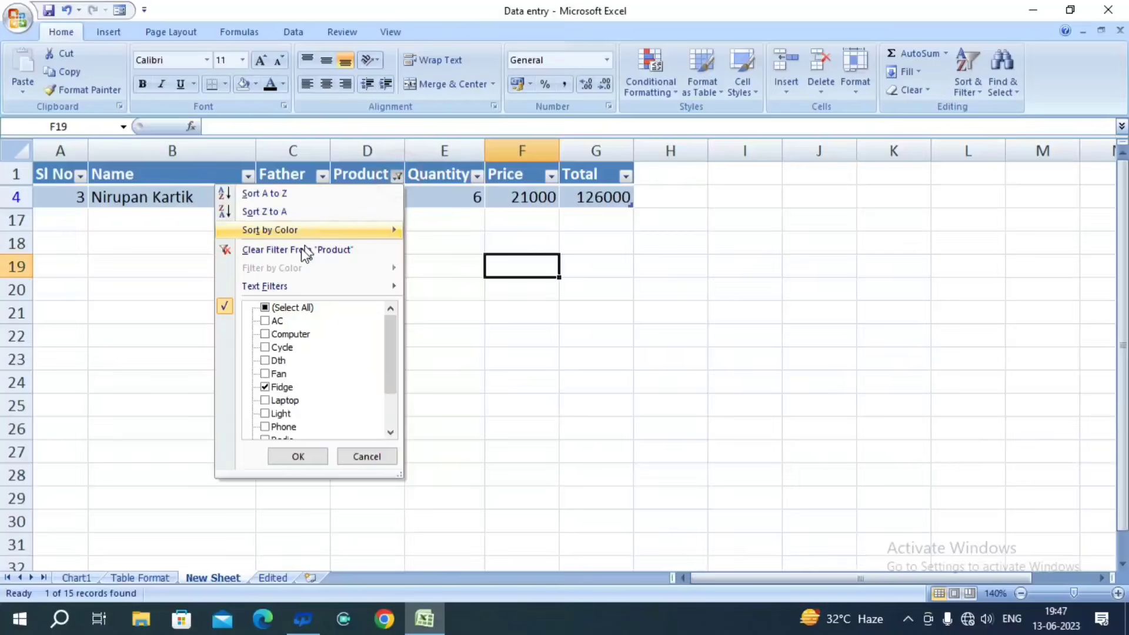
pyautogui.click(264, 307)
pyautogui.click(306, 463)
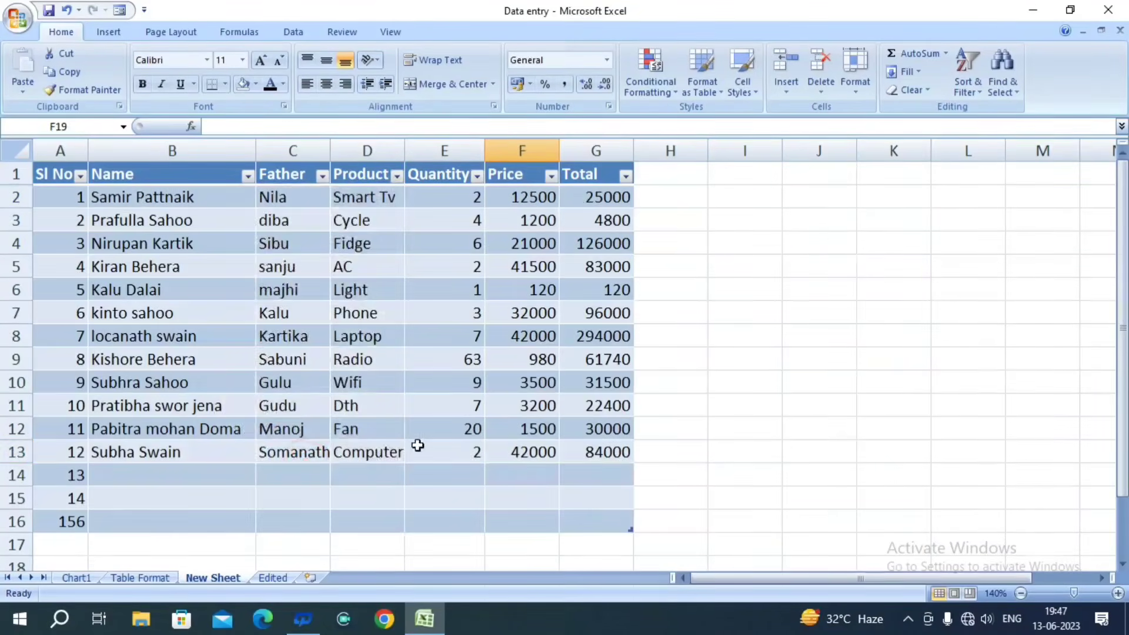
pyautogui.click(760, 457)
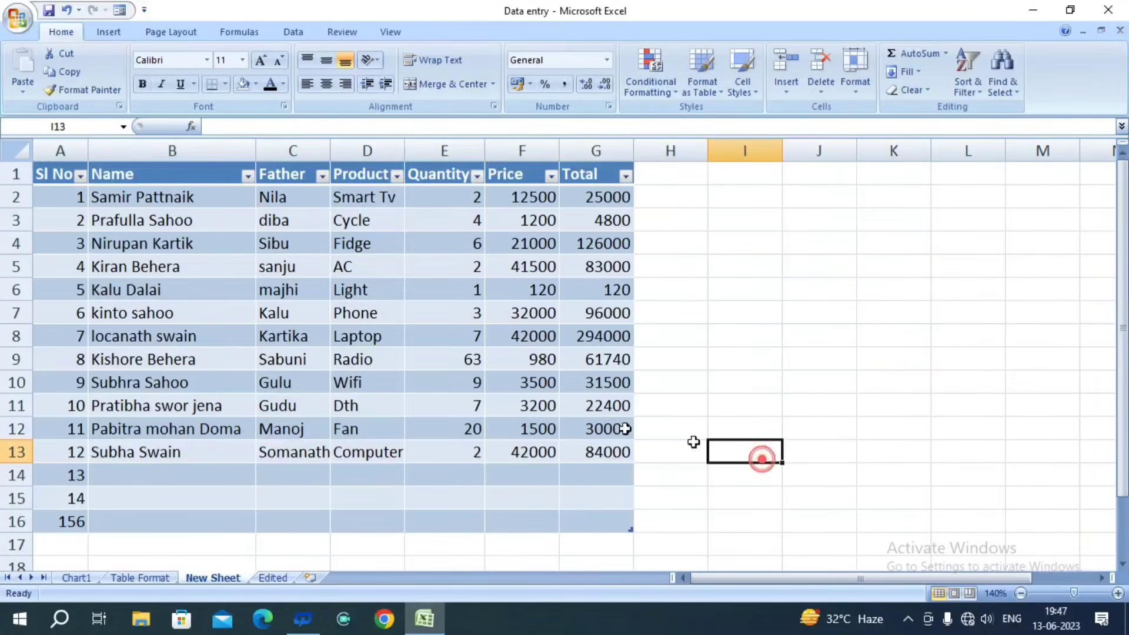
pyautogui.click(57, 171)
pyautogui.moveTo(56, 171); pyautogui.dragTo(613, 175)
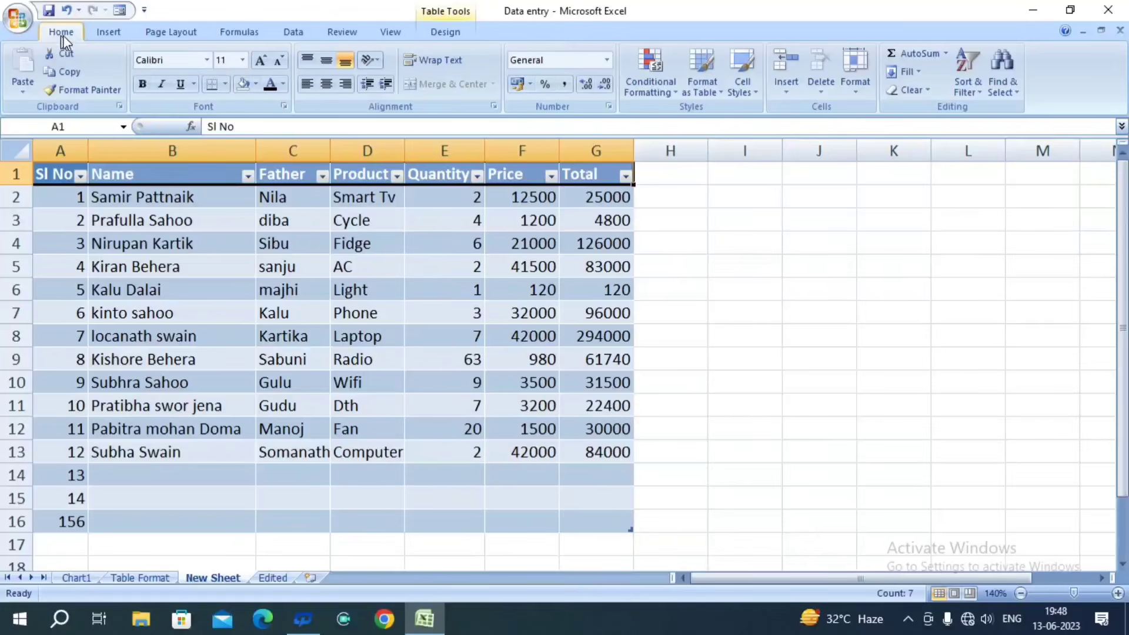
# - Clear Formats on the header row, then on the whole table, removing the banded colours
pyautogui.click(926, 89)
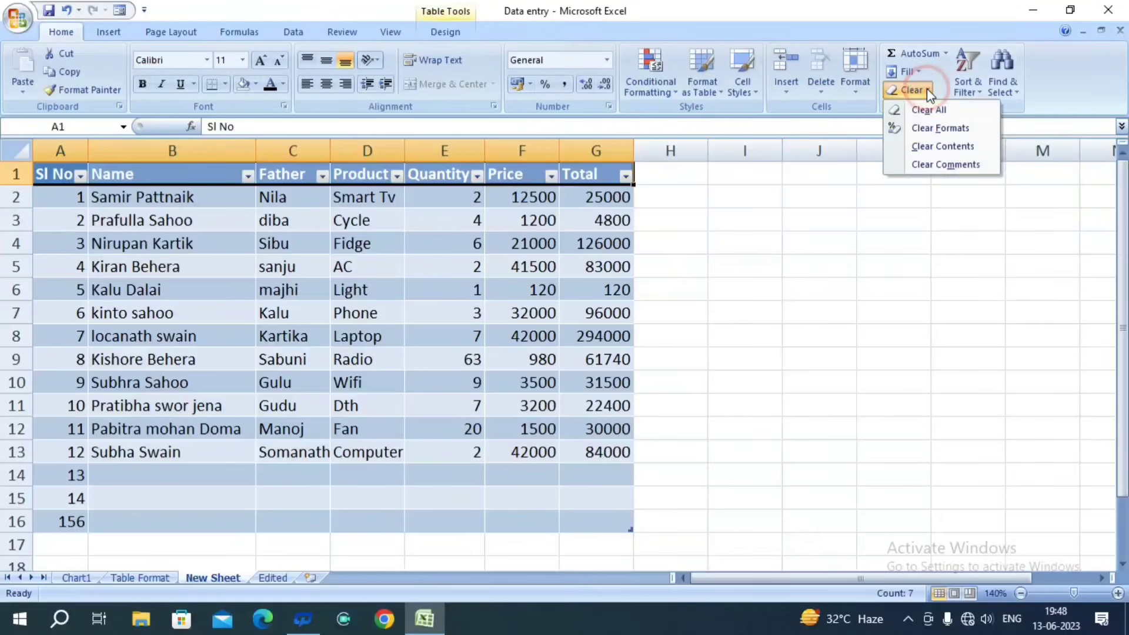
pyautogui.click(958, 129)
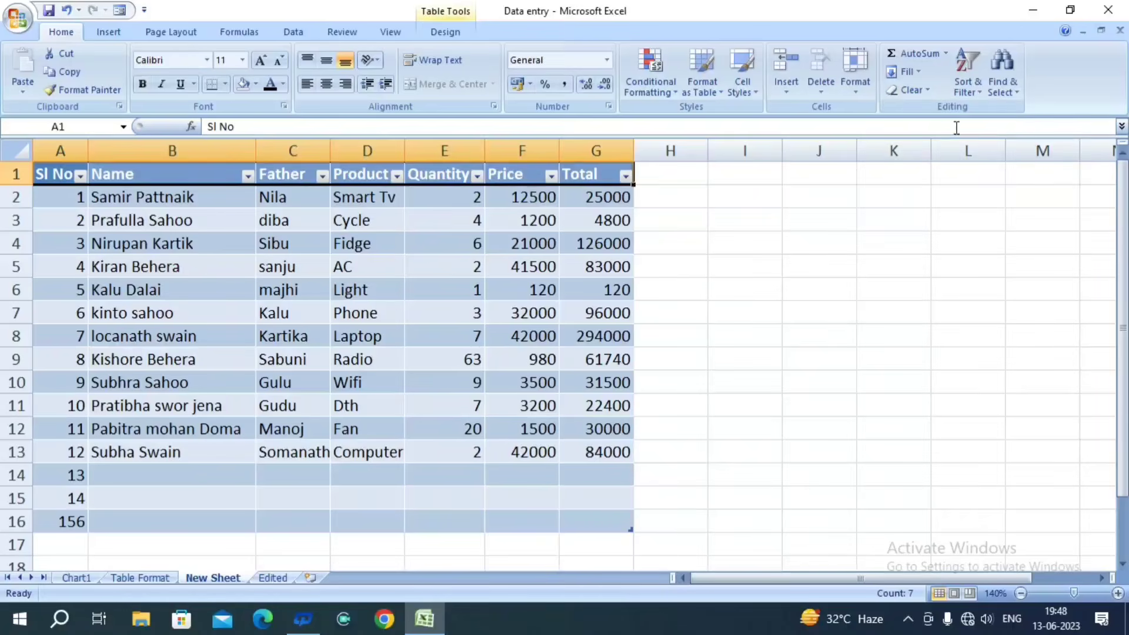
pyautogui.click(696, 242)
pyautogui.click(37, 171)
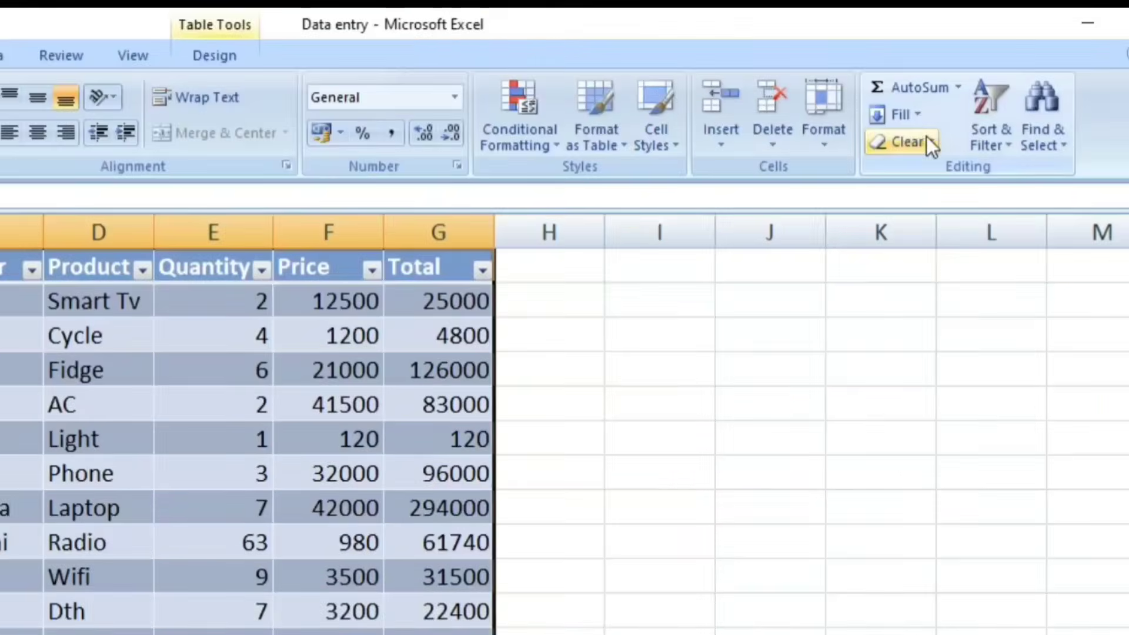
pyautogui.click(922, 91)
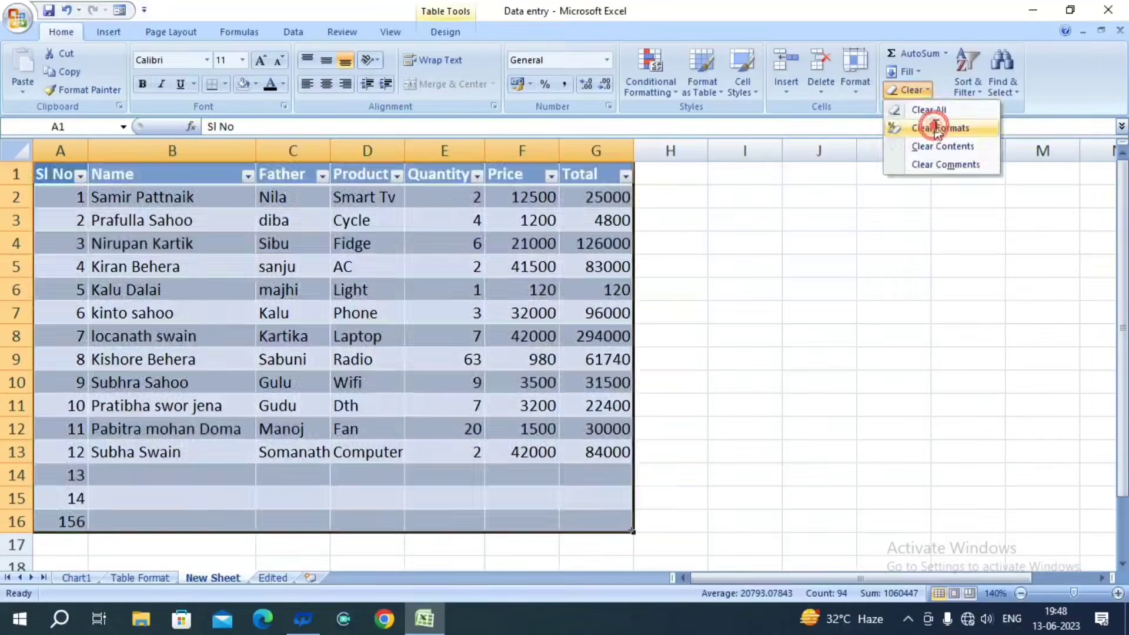
pyautogui.click(944, 199)
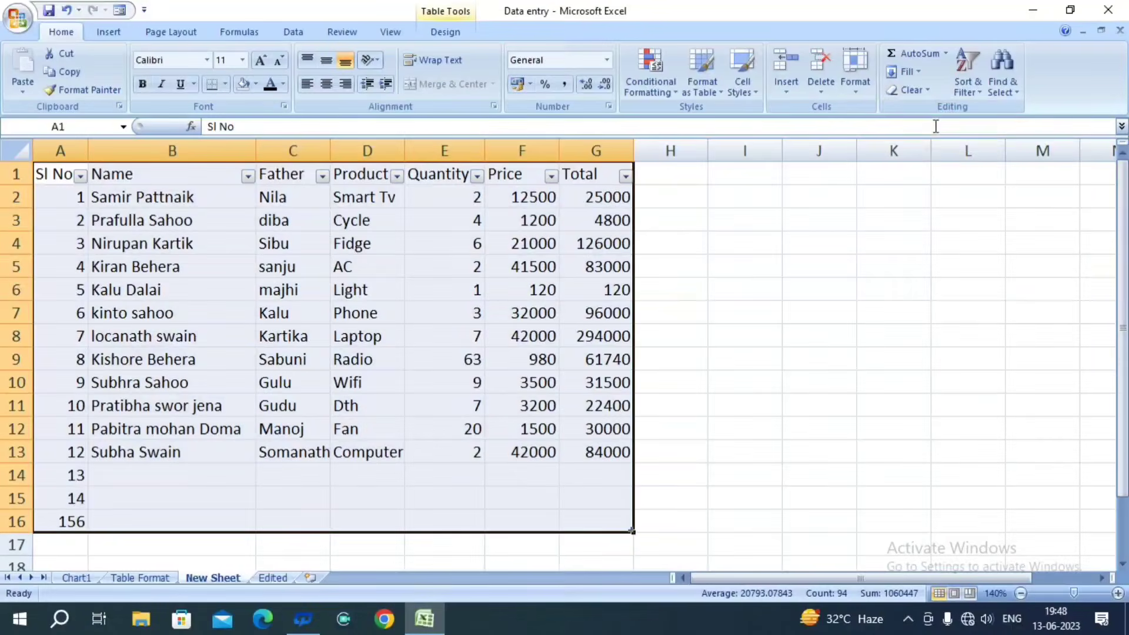
pyautogui.click(693, 331)
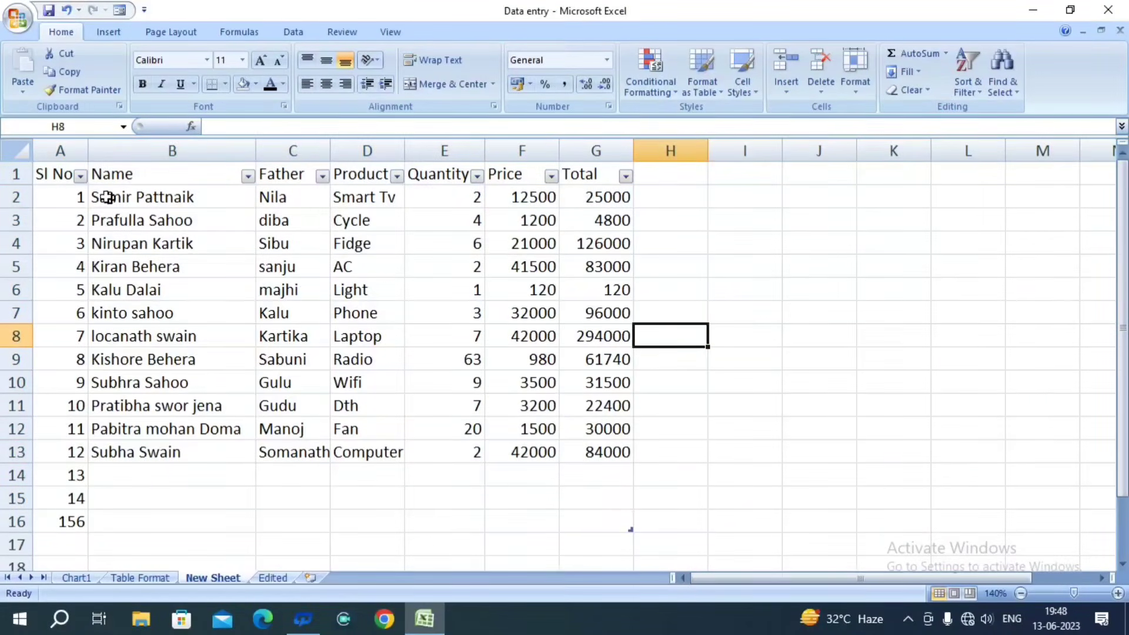
pyautogui.click(80, 175)
pyautogui.click(79, 175)
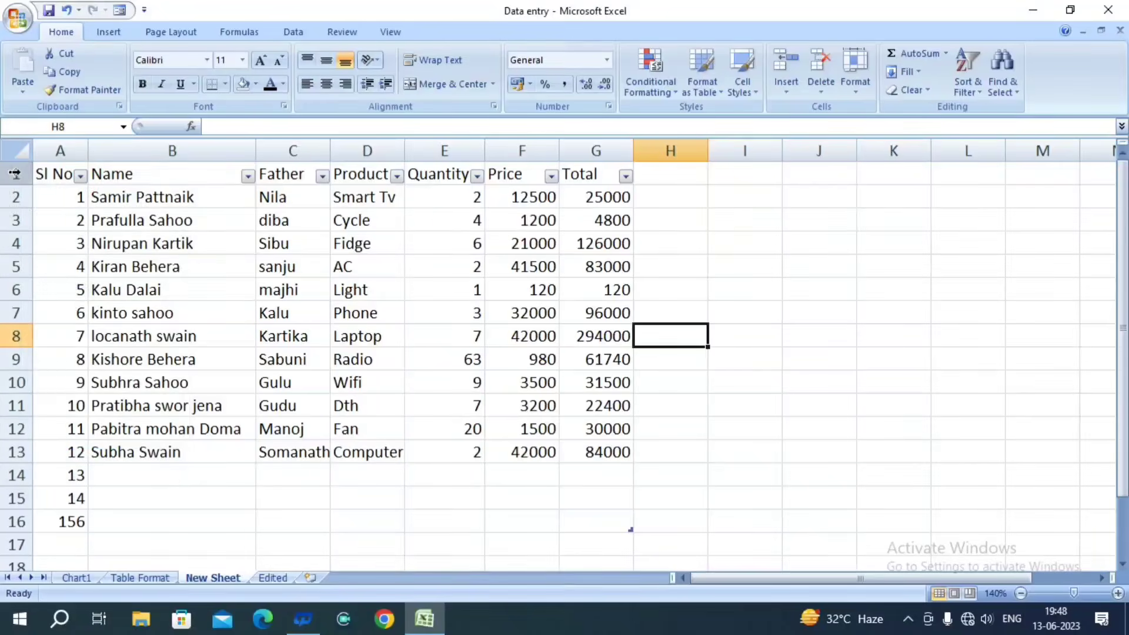
pyautogui.moveTo(55, 178); pyautogui.dragTo(623, 183)
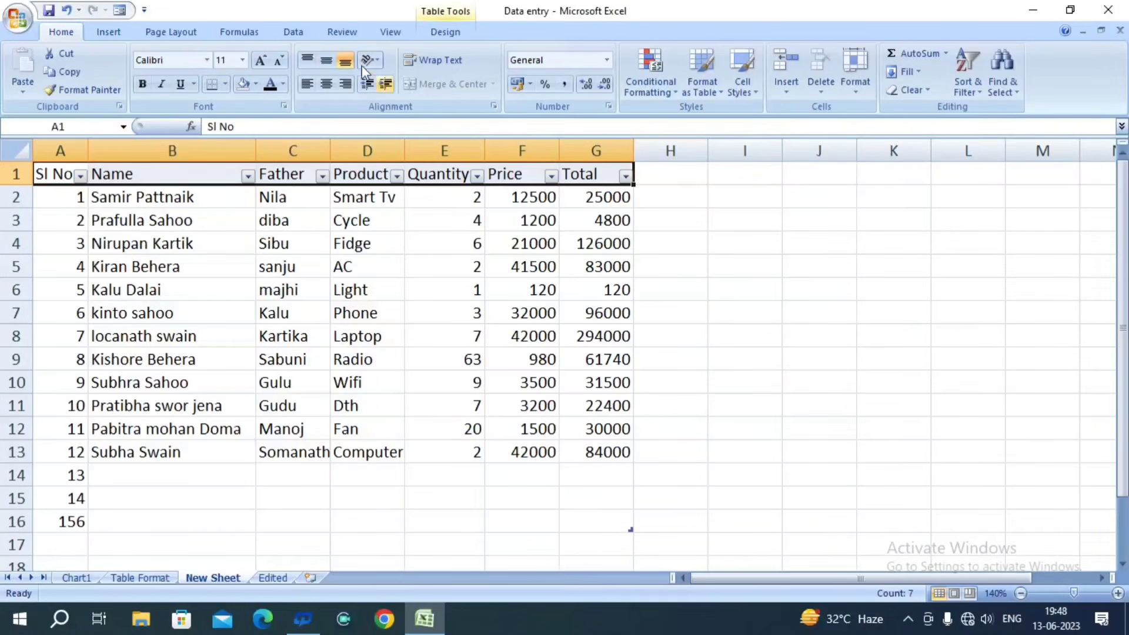
pyautogui.click(294, 33)
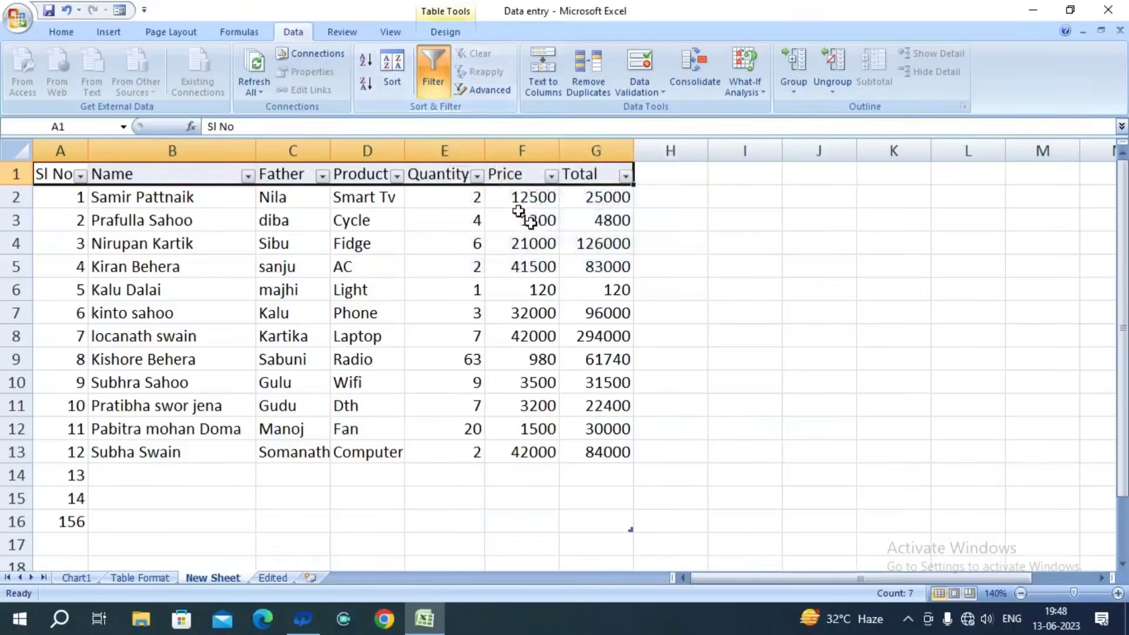
pyautogui.click(444, 83)
pyautogui.click(817, 317)
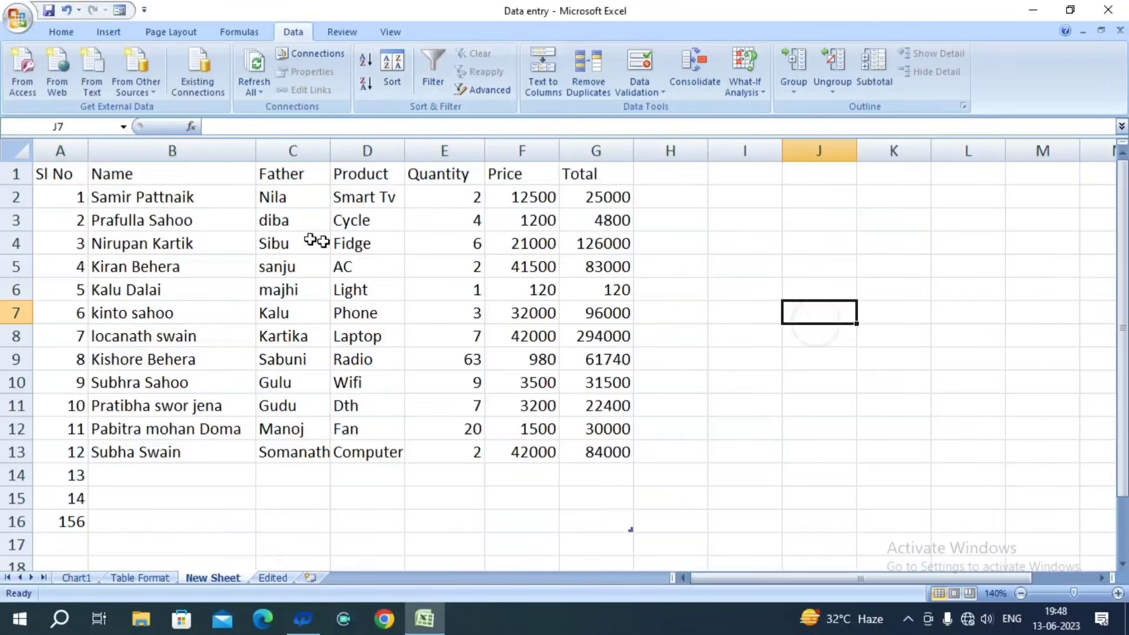
pyautogui.moveTo(53, 173); pyautogui.dragTo(595, 177)
pyautogui.click(429, 66)
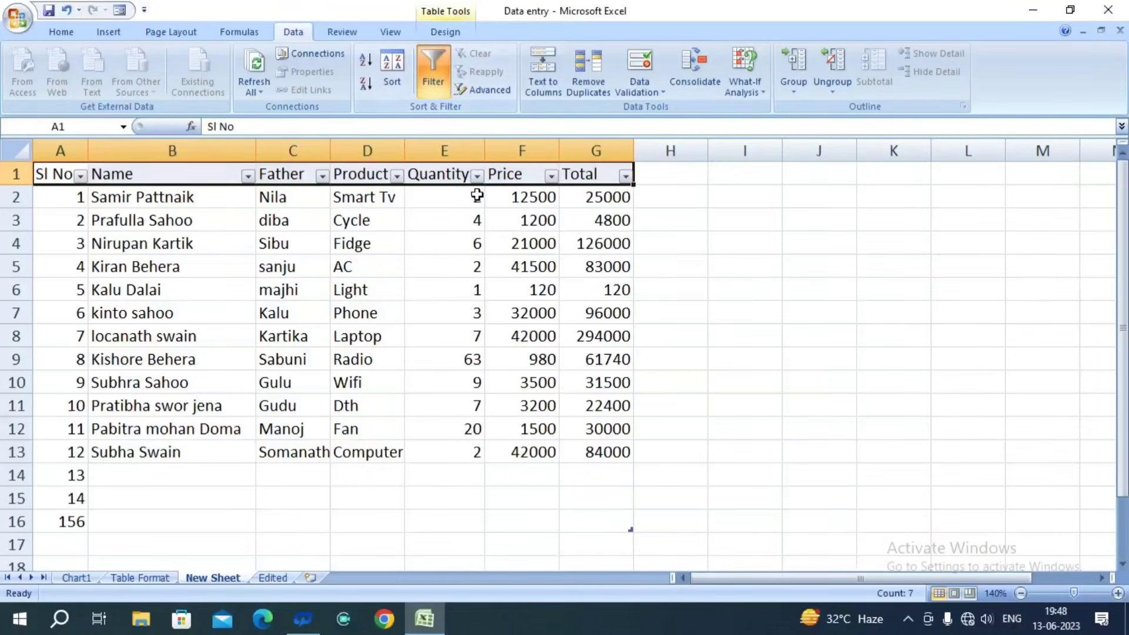
pyautogui.click(136, 257)
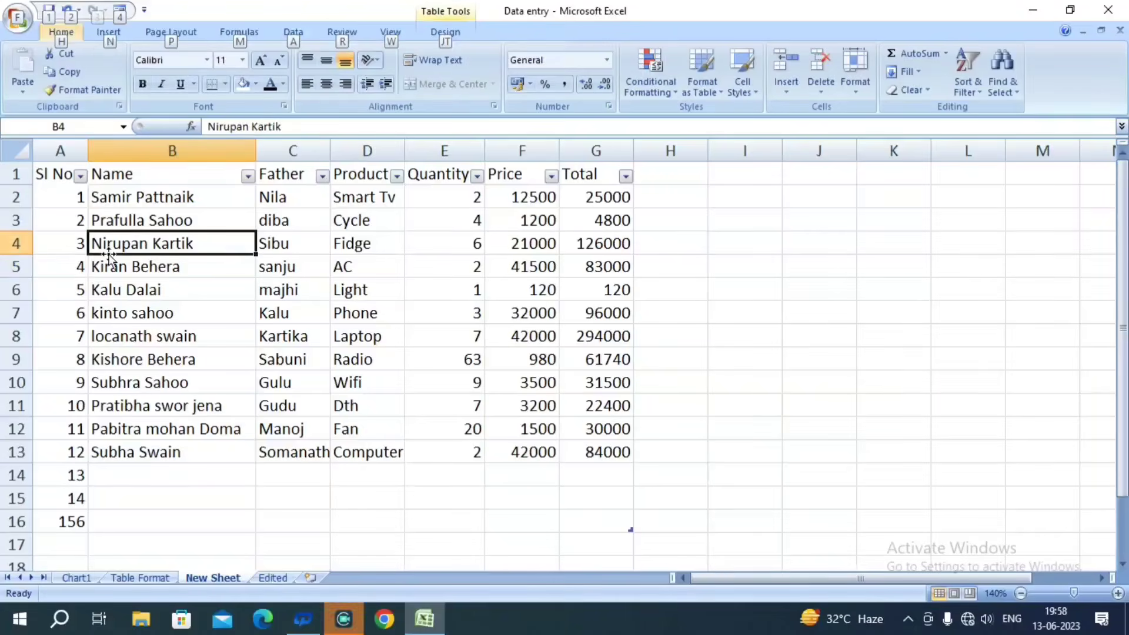
# - Give the Sl No header cell A1 a green fill
pyautogui.click(83, 268)
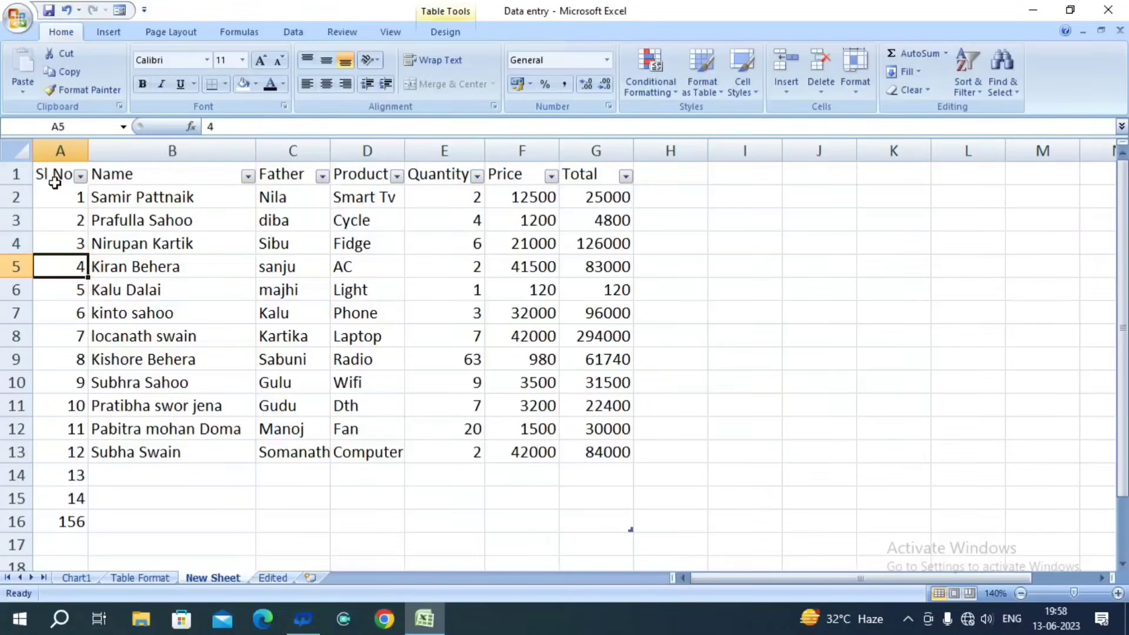
pyautogui.click(54, 177)
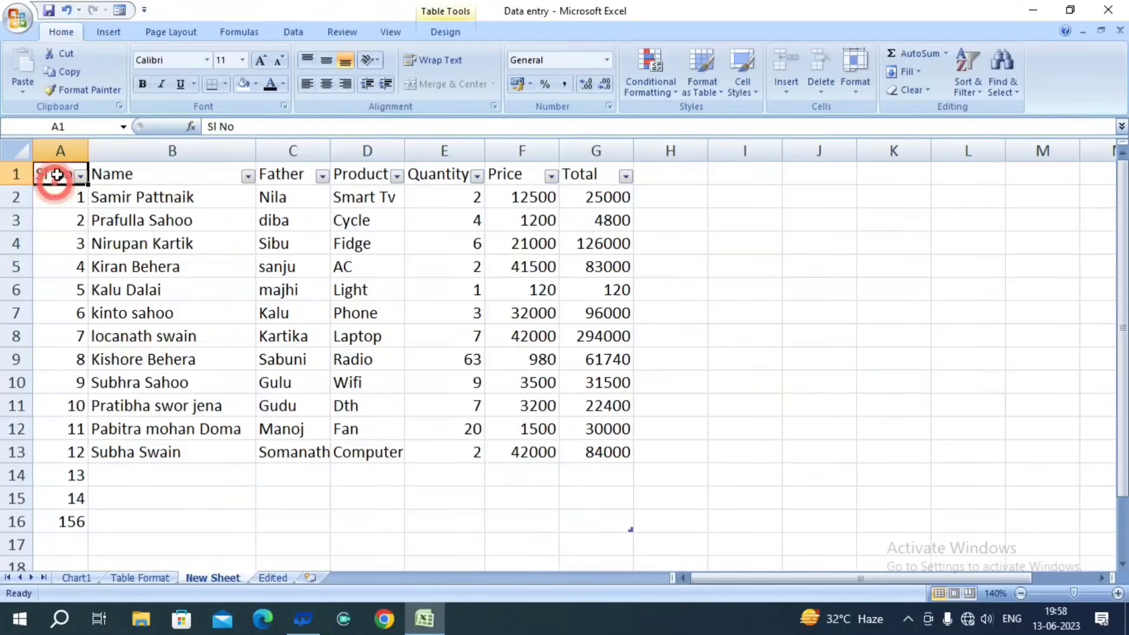
pyautogui.click(169, 175)
pyautogui.click(283, 174)
pyautogui.click(52, 178)
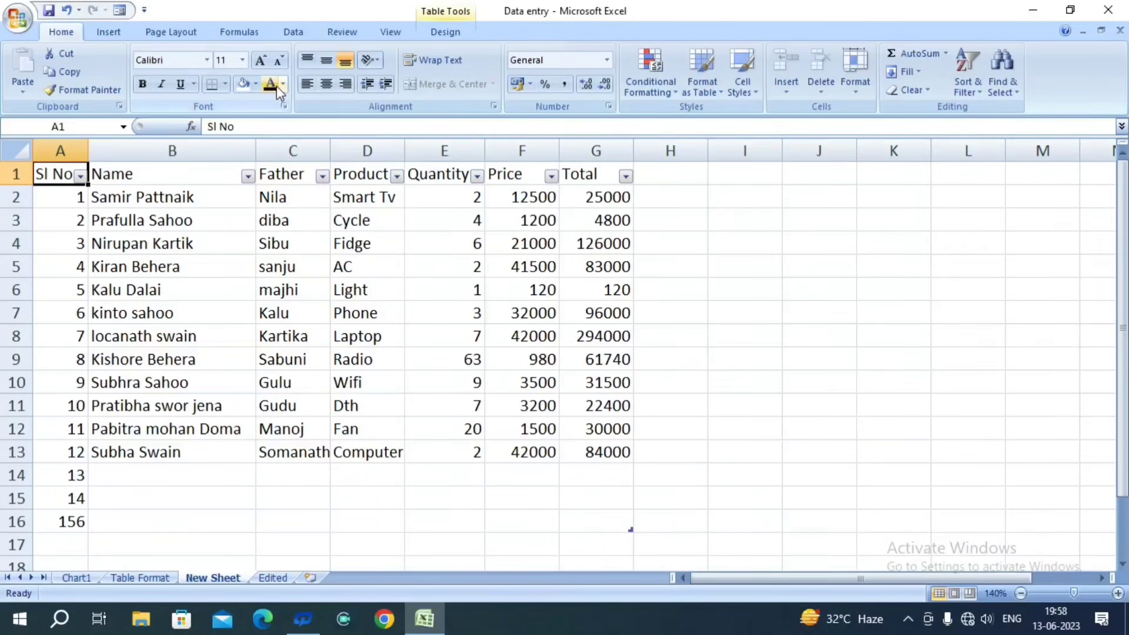
pyautogui.click(255, 84)
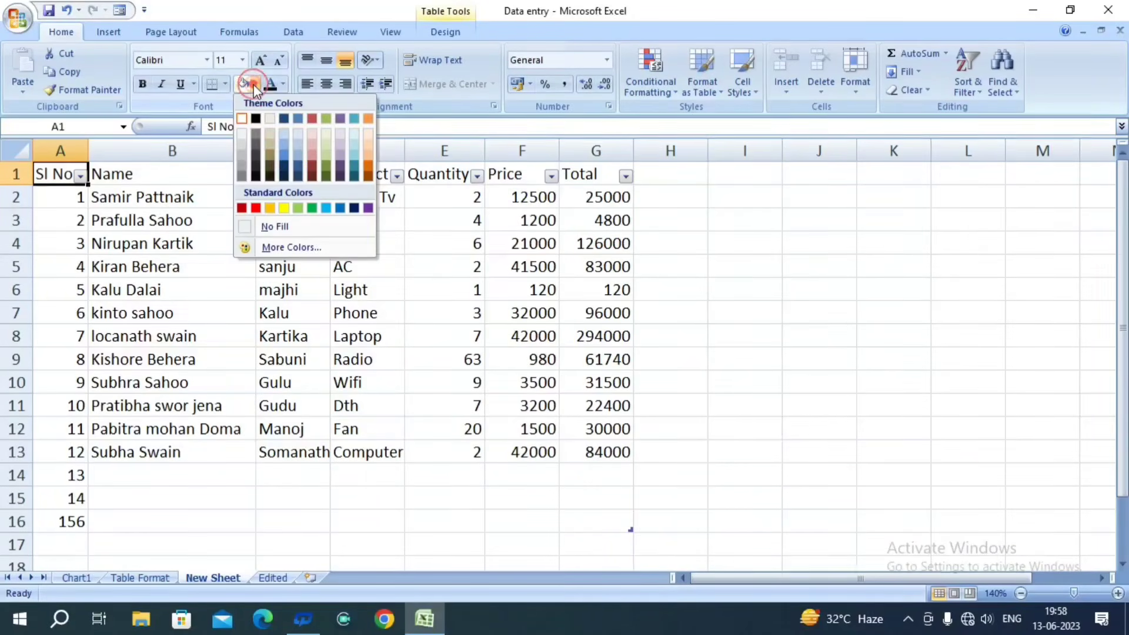
pyautogui.click(311, 209)
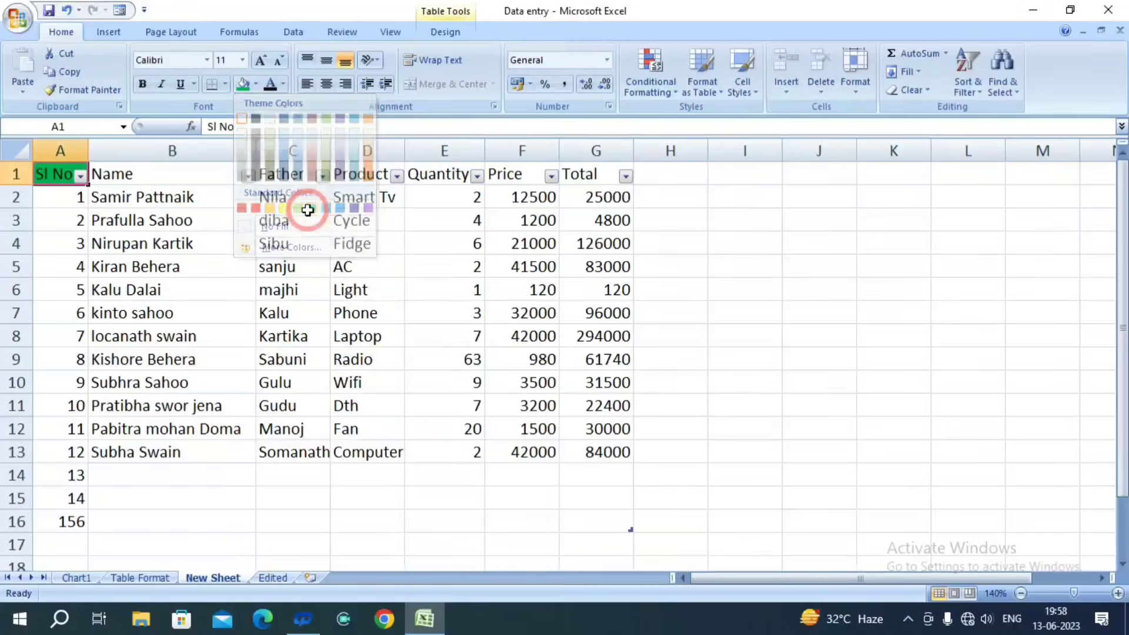
# - Make the A1 header text white and set its font to Impact
pyautogui.click(282, 84)
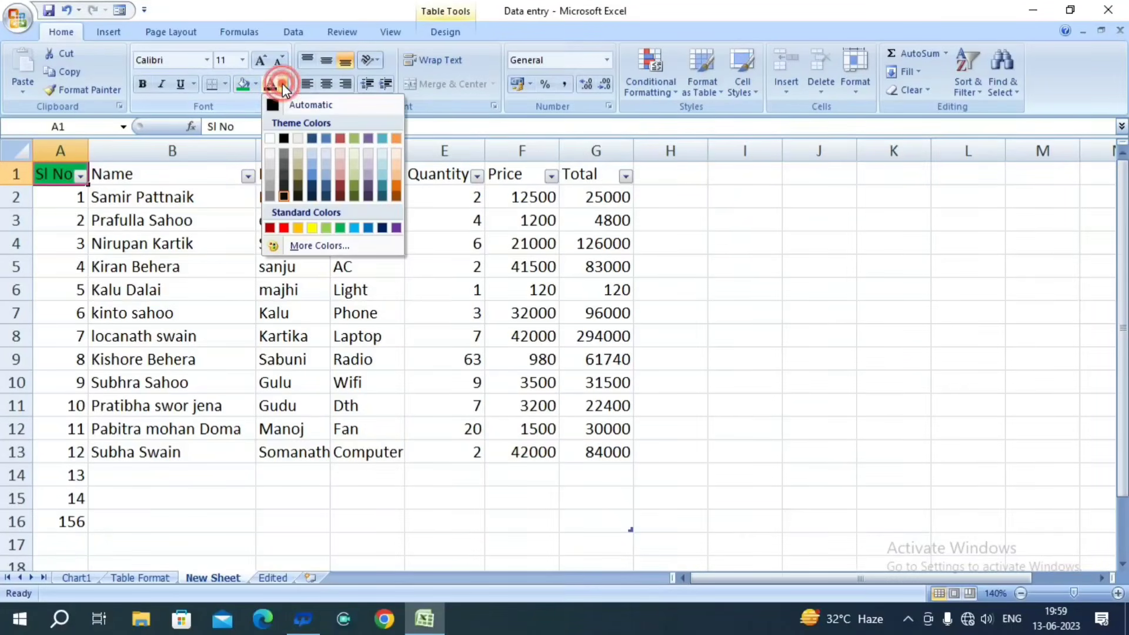
pyautogui.click(271, 138)
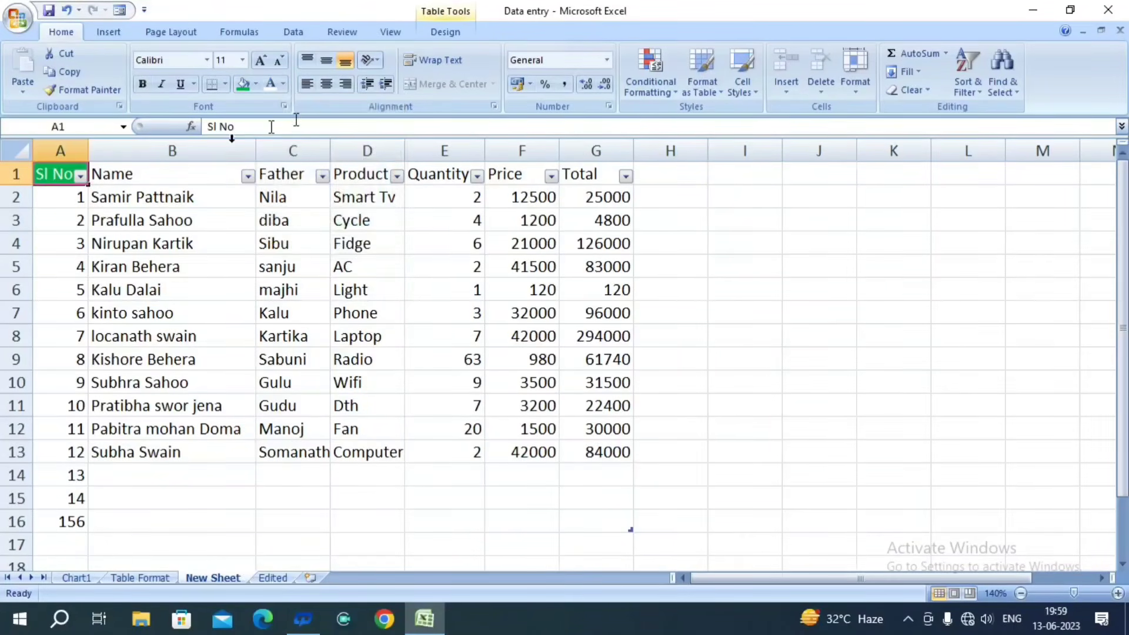
pyautogui.click(207, 59)
pyautogui.scroll(-15, 200, 294)
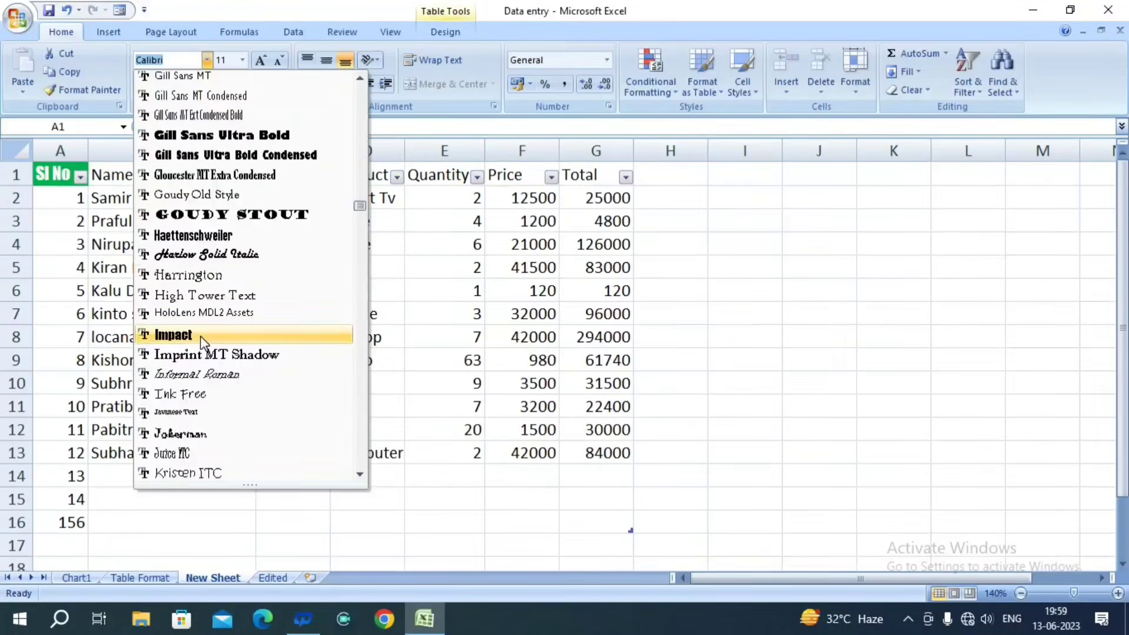
pyautogui.click(201, 336)
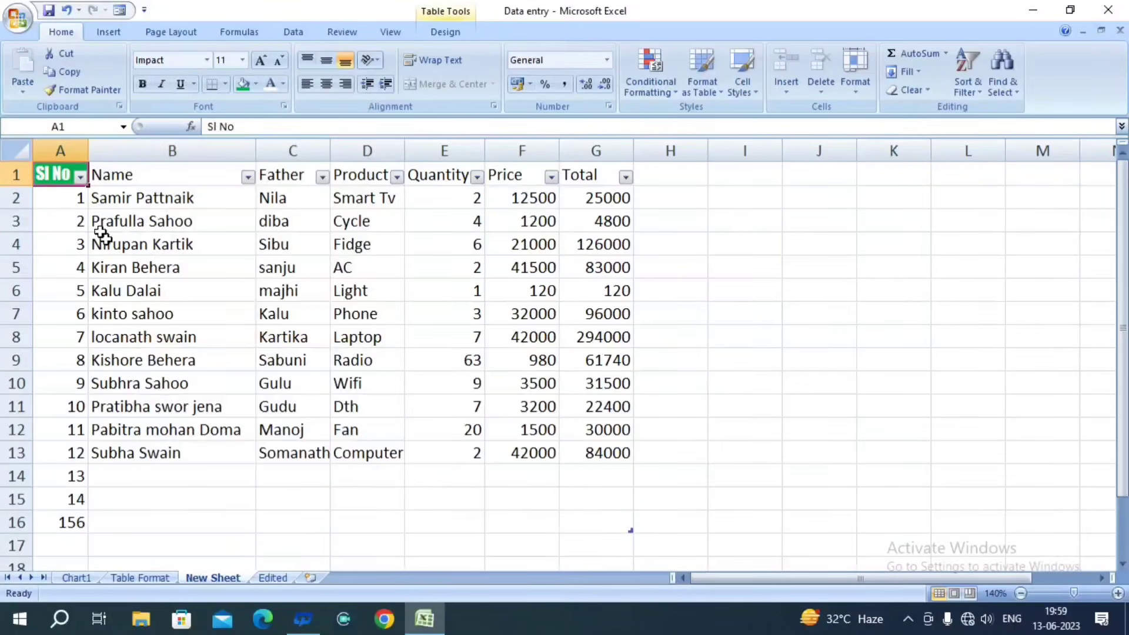
pyautogui.click(60, 260)
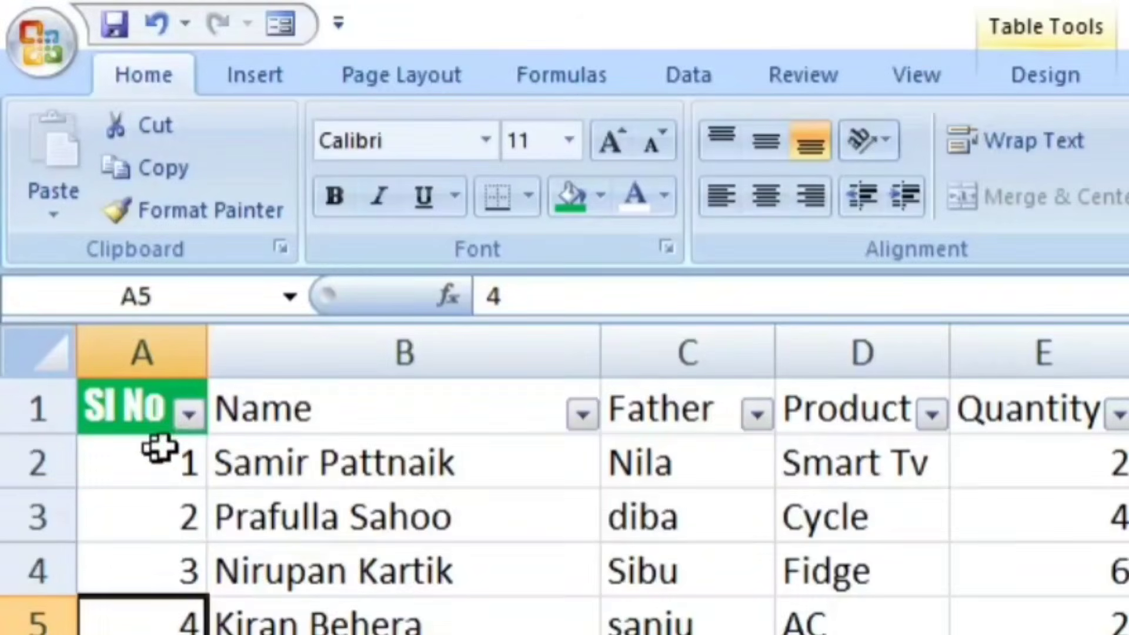
# - Format-paint the Sl No header's green Impact style onto the Name header
pyautogui.click(156, 418)
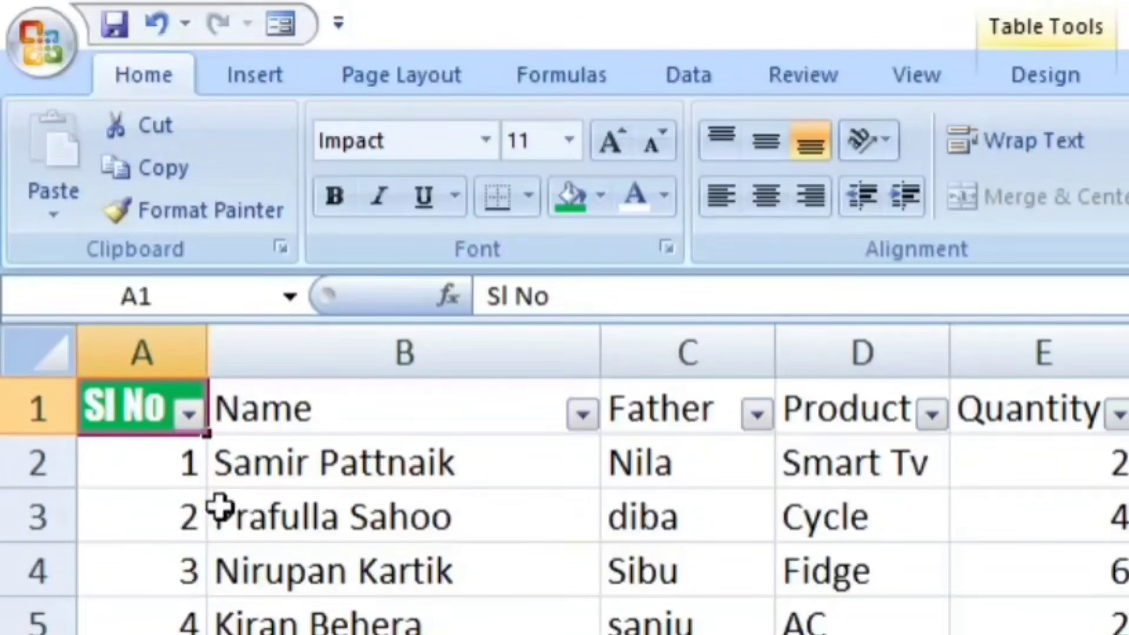
pyautogui.click(170, 564)
pyautogui.click(142, 433)
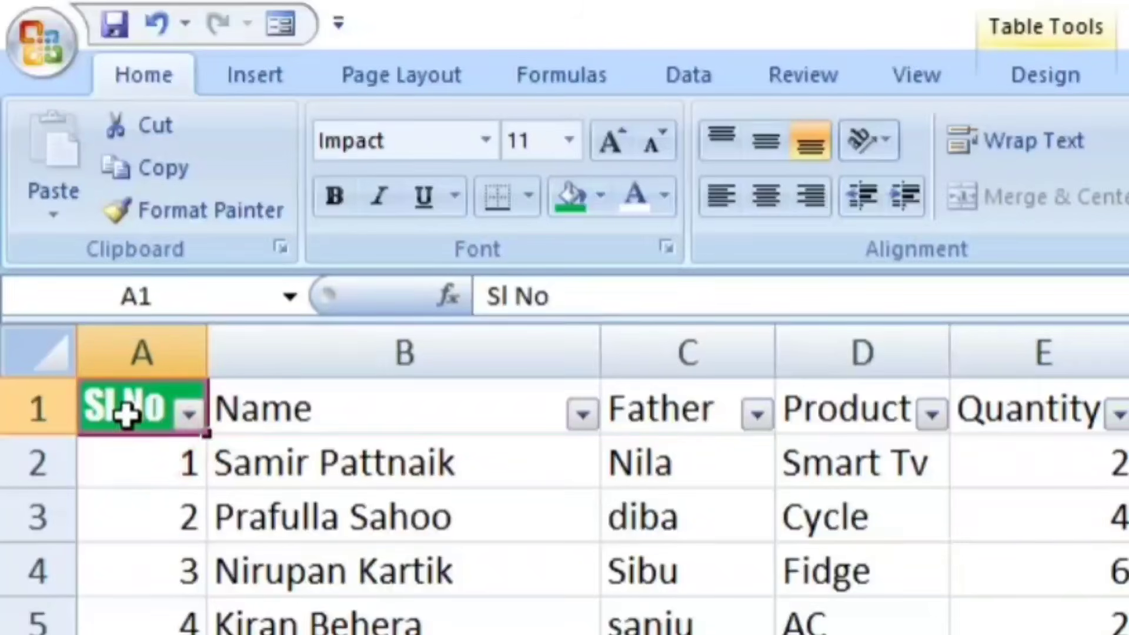
pyautogui.click(189, 208)
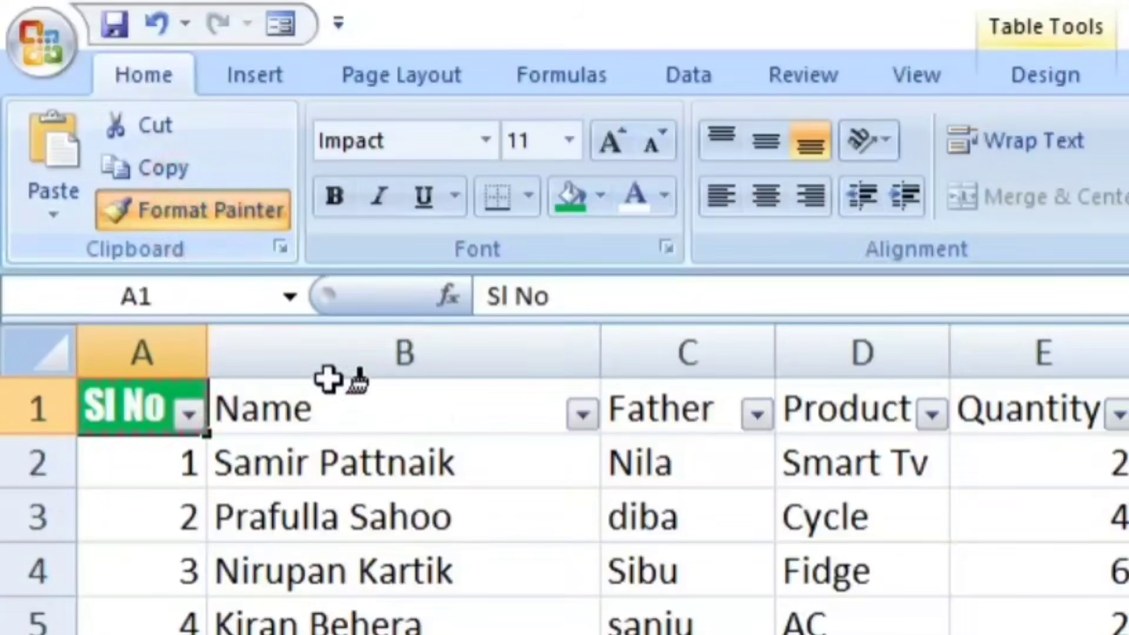
pyautogui.click(330, 417)
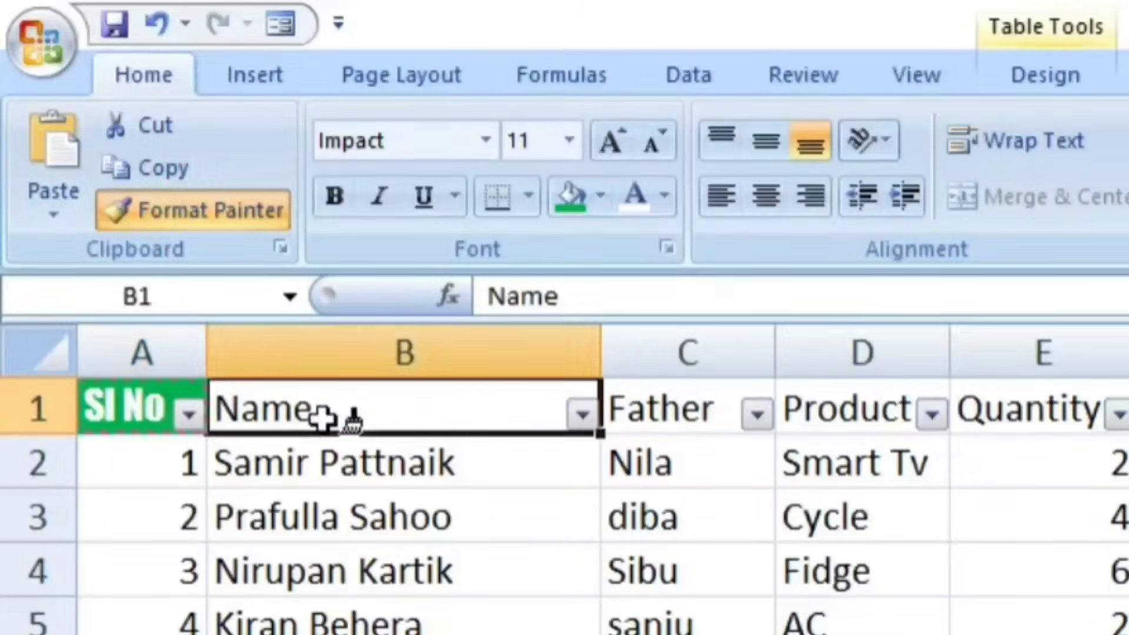
# - Paint the style onto the Name, Father and Product headers plus a few name, price 42000 and Cycle cells
pyautogui.click(685, 406)
pyautogui.click(109, 416)
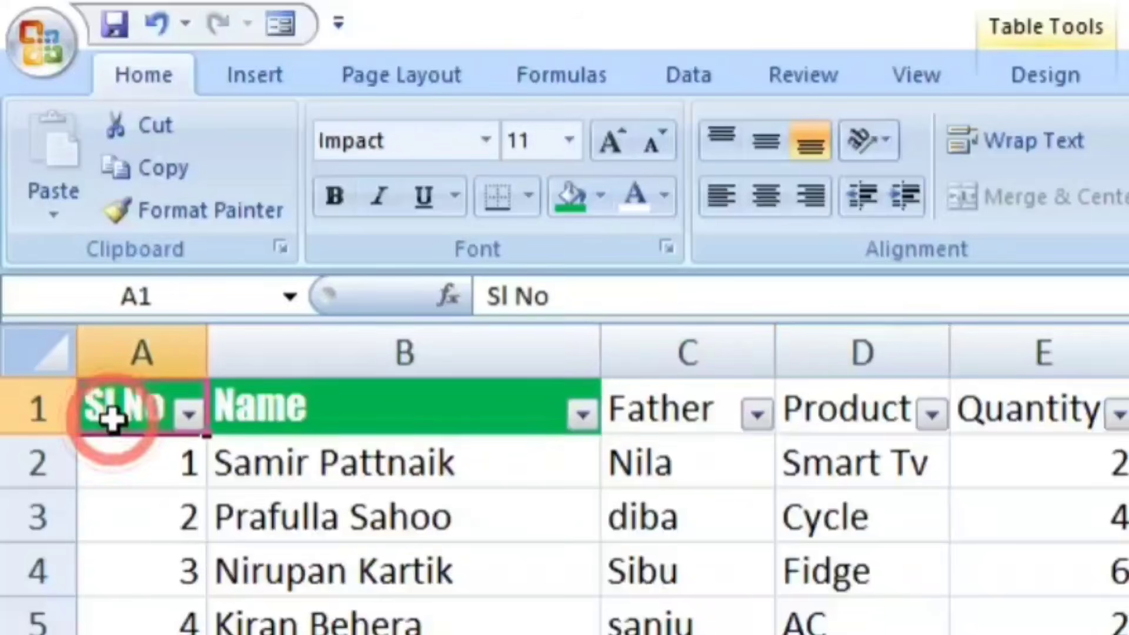
pyautogui.click(268, 565)
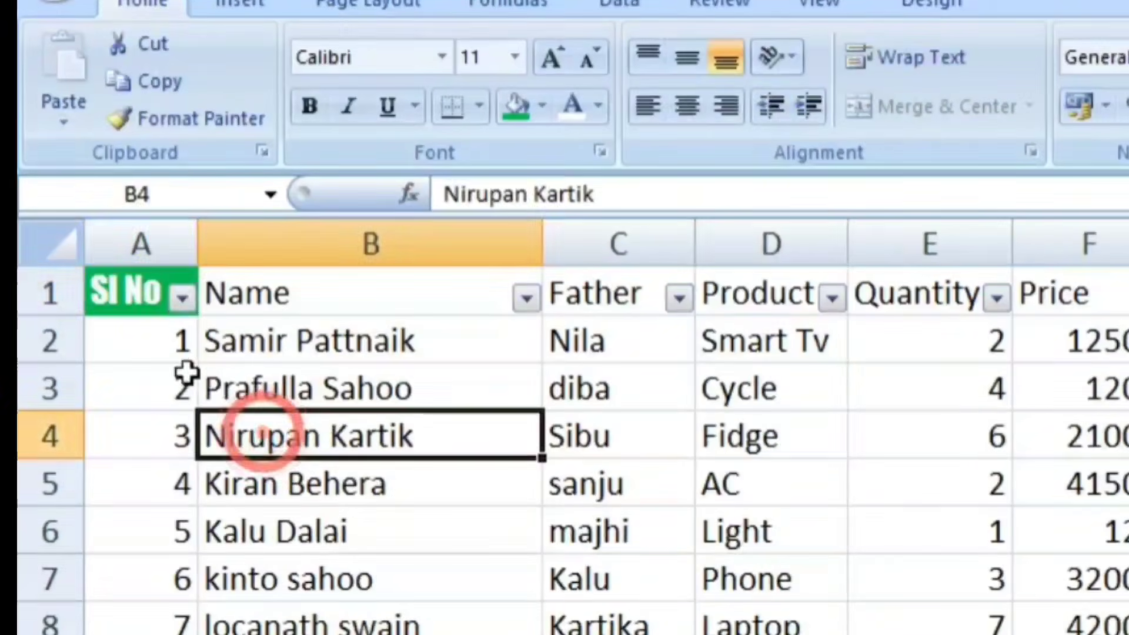
pyautogui.click(148, 411)
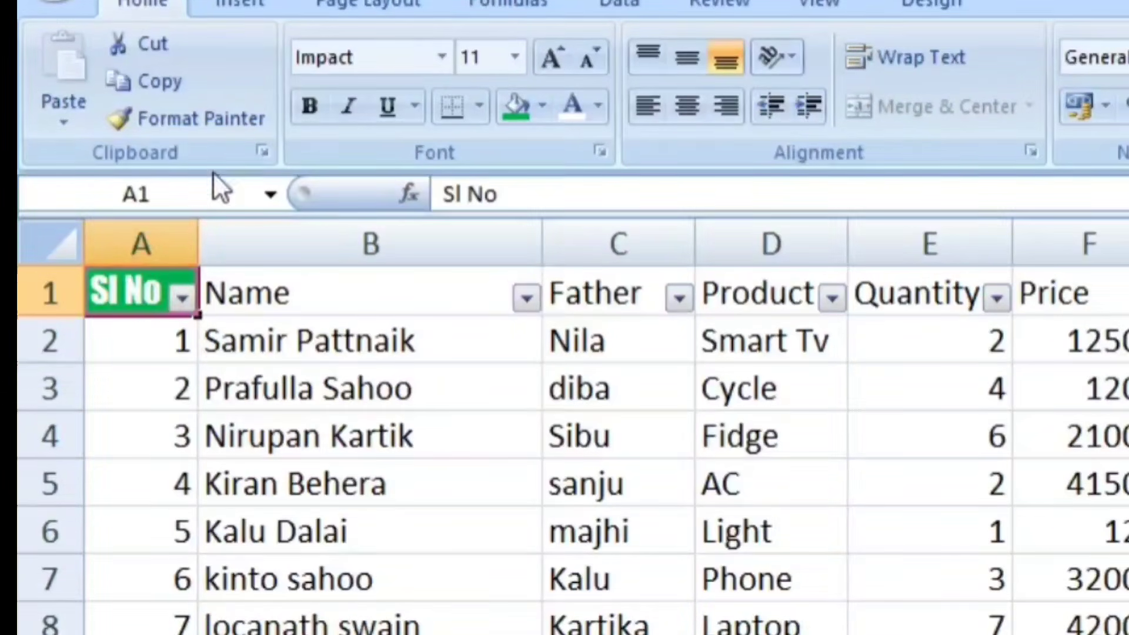
pyautogui.click(194, 125)
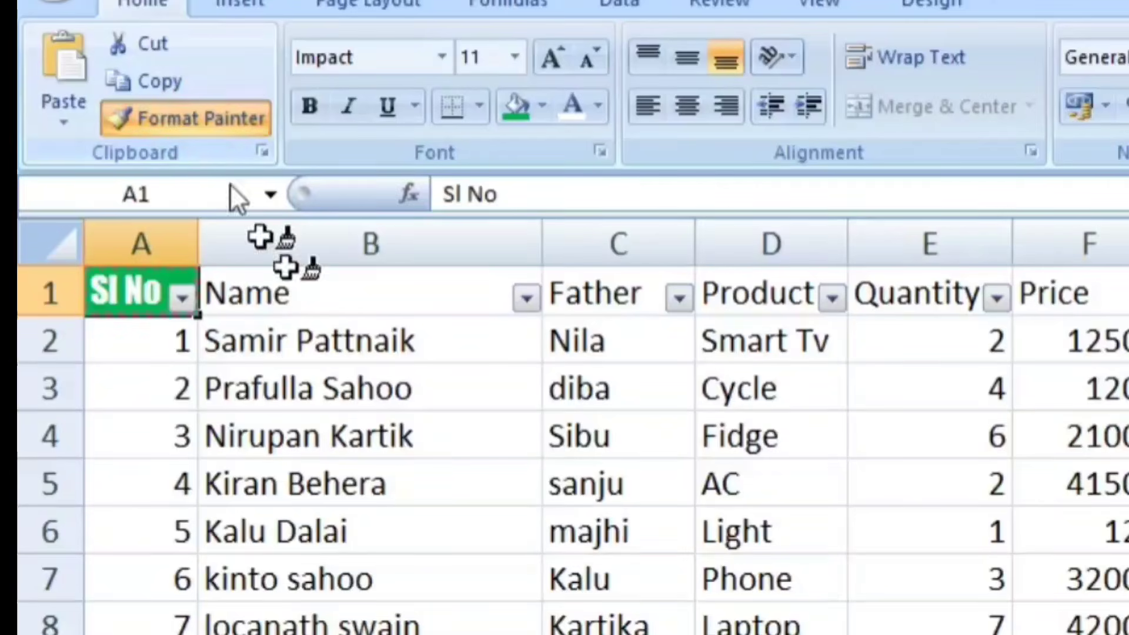
pyautogui.click(315, 293)
pyautogui.click(585, 329)
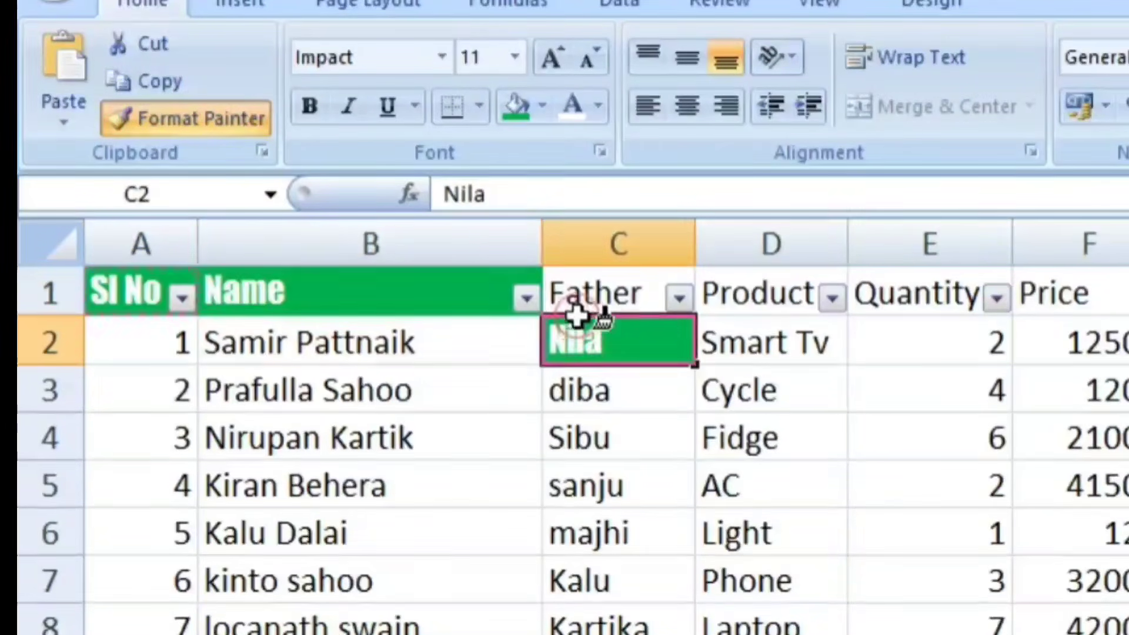
pyautogui.click(656, 296)
pyautogui.click(288, 622)
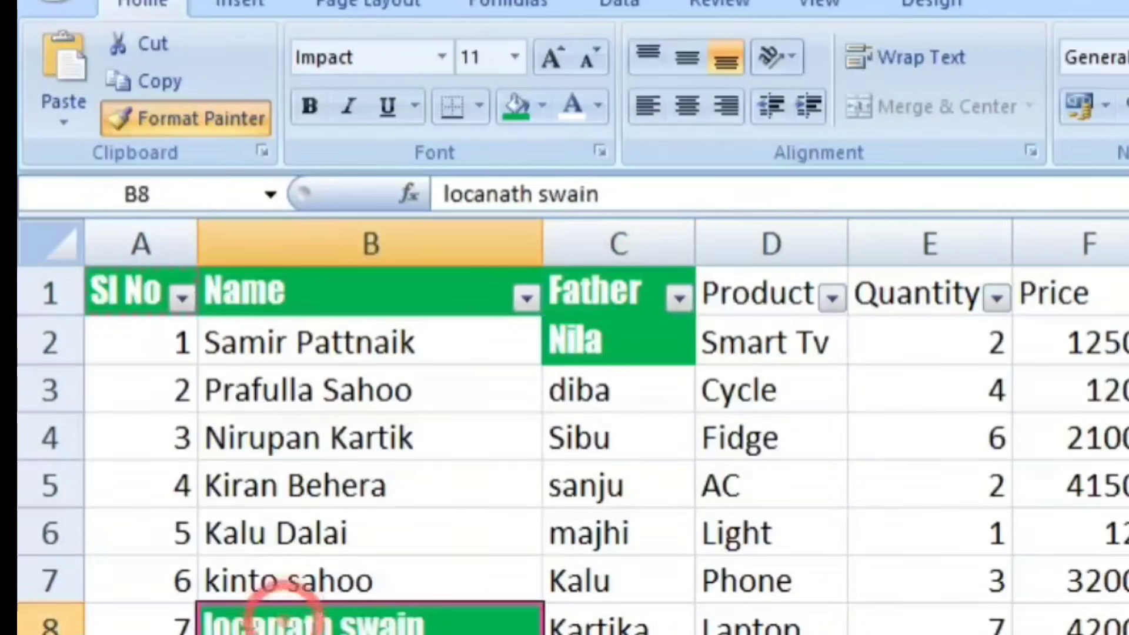
pyautogui.click(1092, 628)
pyautogui.click(764, 391)
pyautogui.click(747, 294)
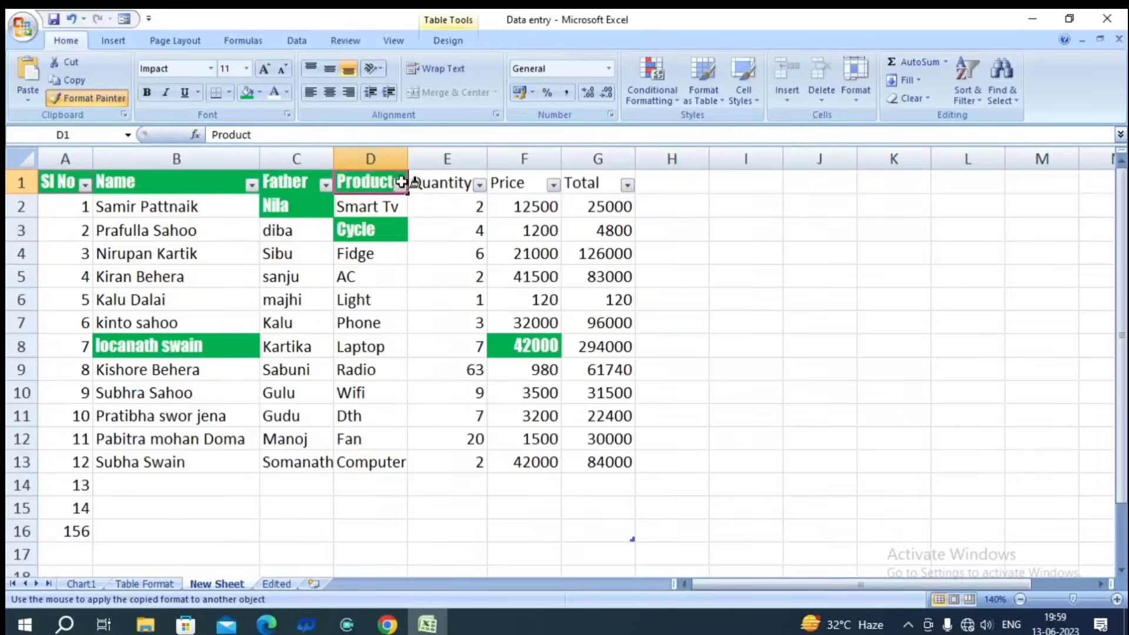
# - Paint the Quantity, Price and Total headers, totals 22400, 4800, 120, row 12 and block C5:F9
pyautogui.click(448, 180)
pyautogui.click(521, 186)
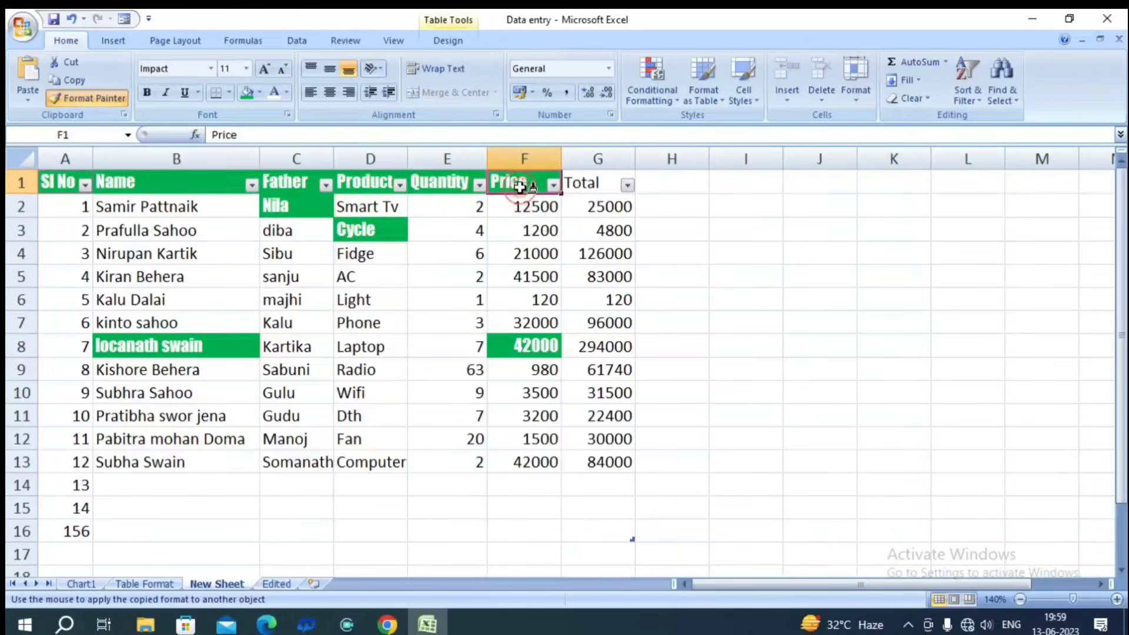
pyautogui.click(575, 186)
pyautogui.click(605, 418)
pyautogui.moveTo(569, 437); pyautogui.dragTo(526, 441)
pyautogui.click(391, 465)
pyautogui.moveTo(391, 466)
pyautogui.mouseDown()
pyautogui.moveTo(235, 458)
pyautogui.moveTo(232, 372)
pyautogui.mouseUp()
pyautogui.moveTo(288, 372); pyautogui.dragTo(525, 272)
pyautogui.click(600, 229)
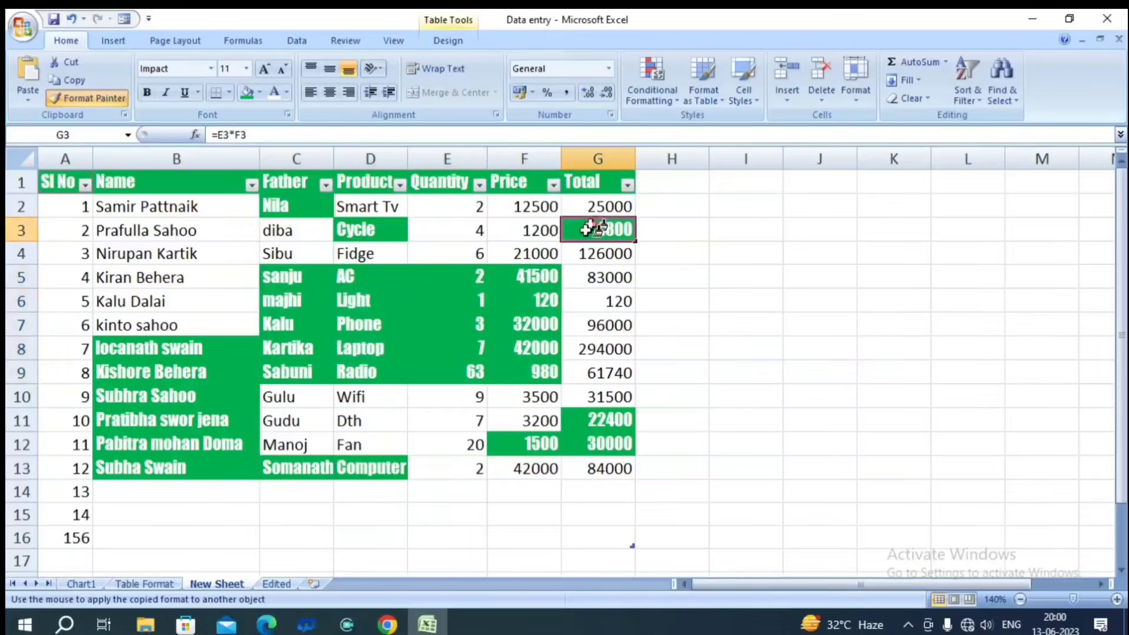
pyautogui.click(600, 301)
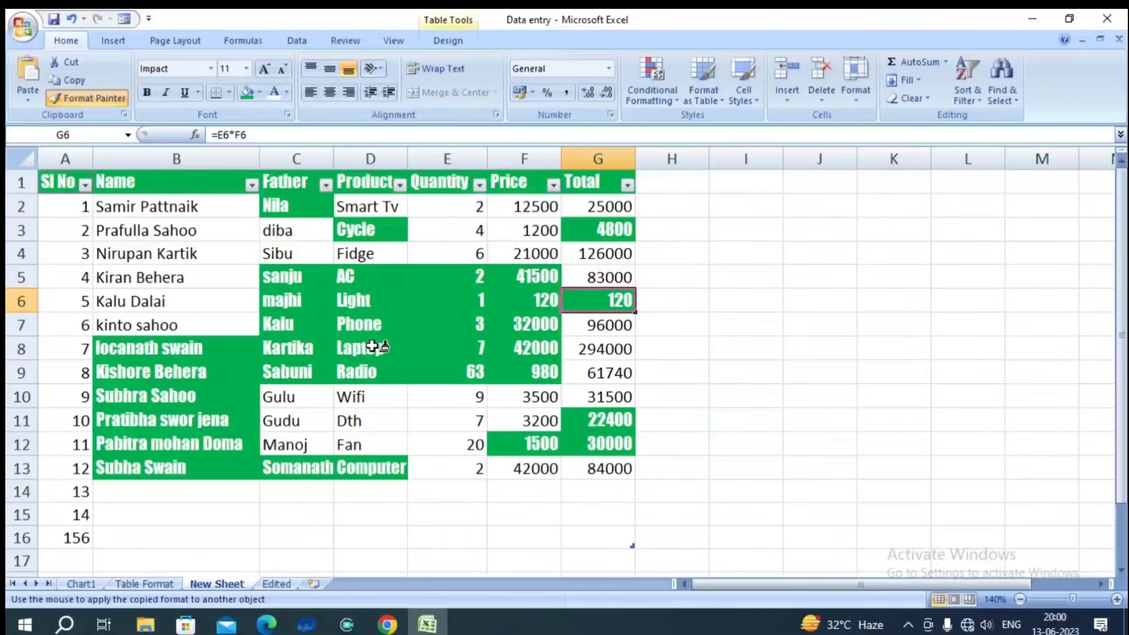
# - Undo every green Impact application with Ctrl+Z, then narrow column A until 156 shows as ##
pyautogui.hotkey('ctrl', 'z')
pyautogui.hotkey('ctrl', 'z')
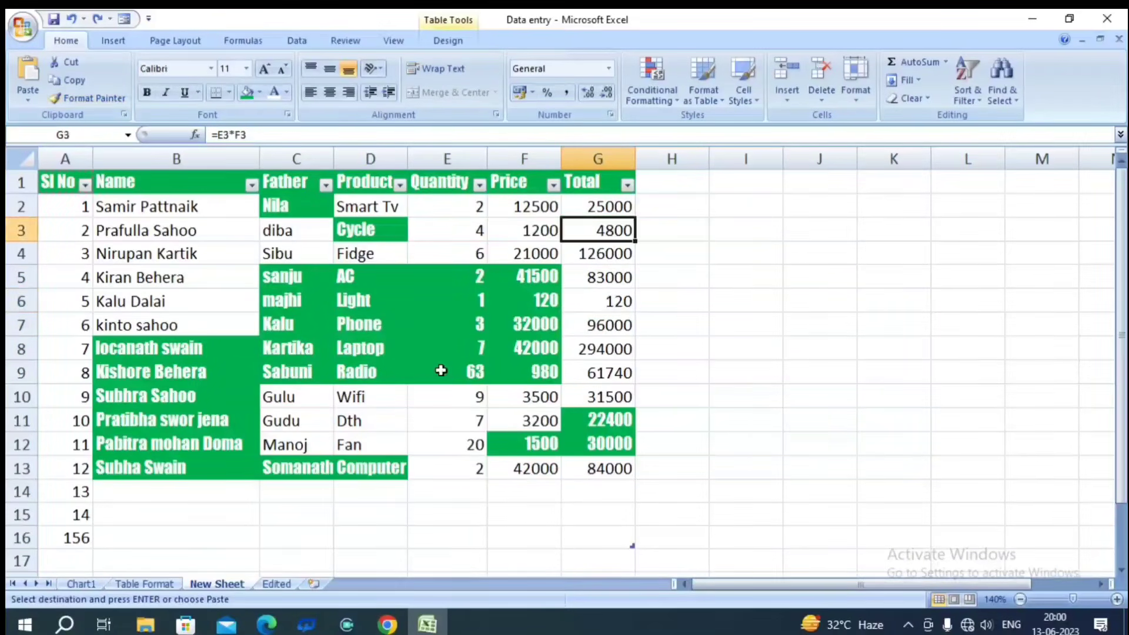
pyautogui.hotkey('ctrl', 'z')
pyautogui.hotkey('ctrl', 'z')
pyautogui.hotkey('ctrl', 'z')
pyautogui.hotkey('ctrl', 'z')
pyautogui.hotkey('ctrl', 'z')
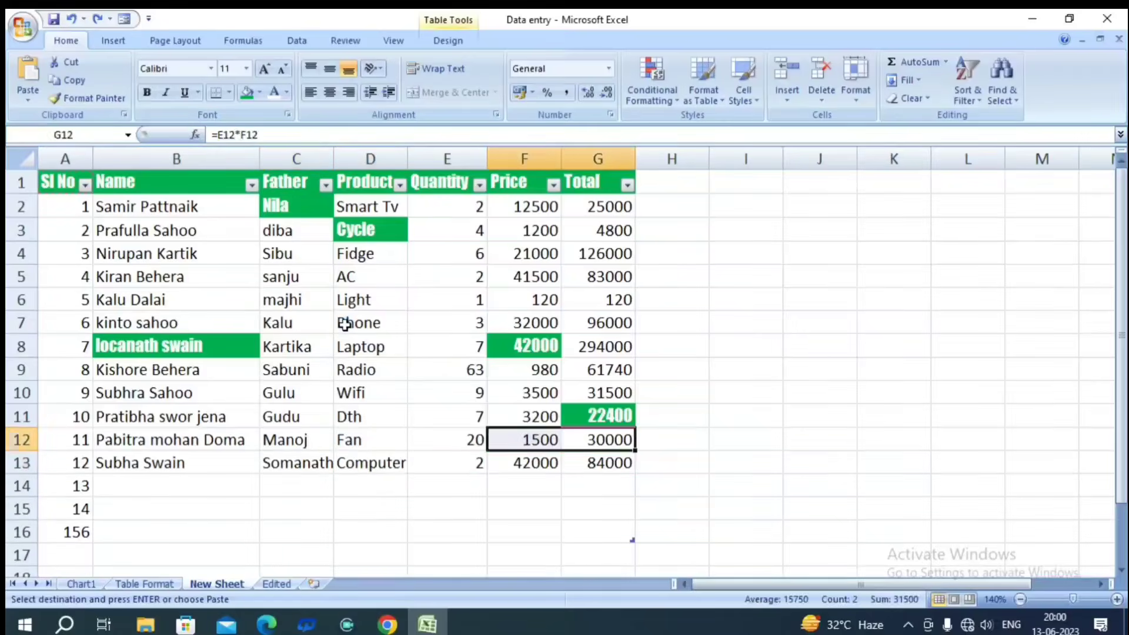
pyautogui.hotkey('ctrl', 'z')
pyautogui.hotkey('ctrl', 'z')
pyautogui.hotkey('ctrl', 'z')
pyautogui.hotkey('ctrl', 'z')
pyautogui.hotkey('ctrl', 'z')
pyautogui.hotkey('ctrl', 'z')
pyautogui.hotkey('ctrl', 'z')
pyautogui.hotkey('ctrl', 'z')
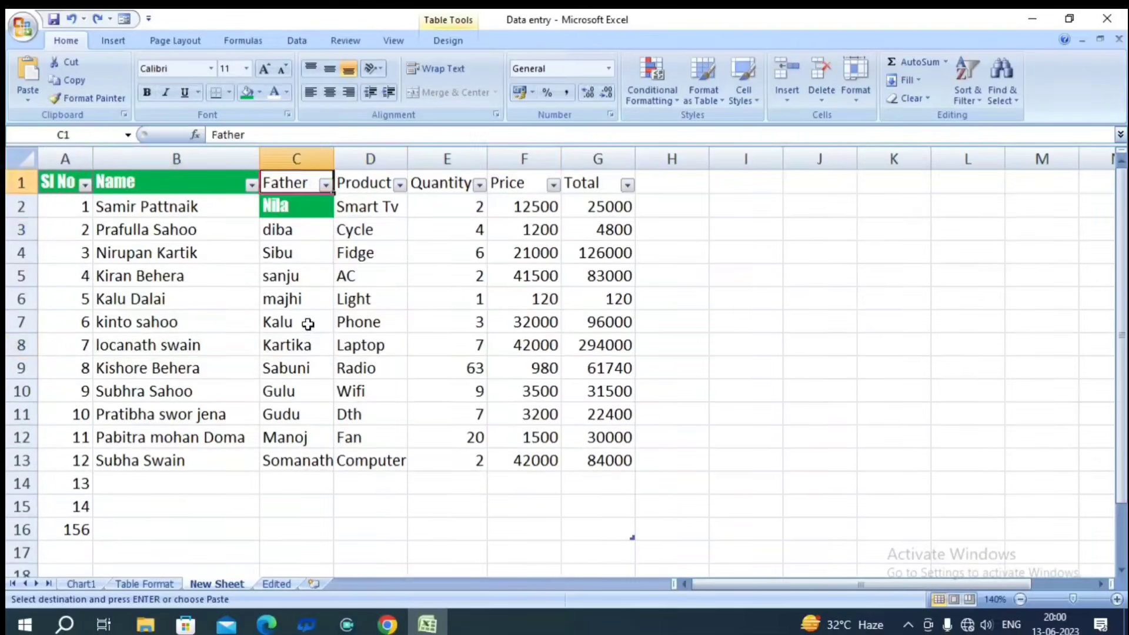
pyautogui.hotkey('ctrl', 'z')
pyautogui.hotkey('ctrl', 'z')
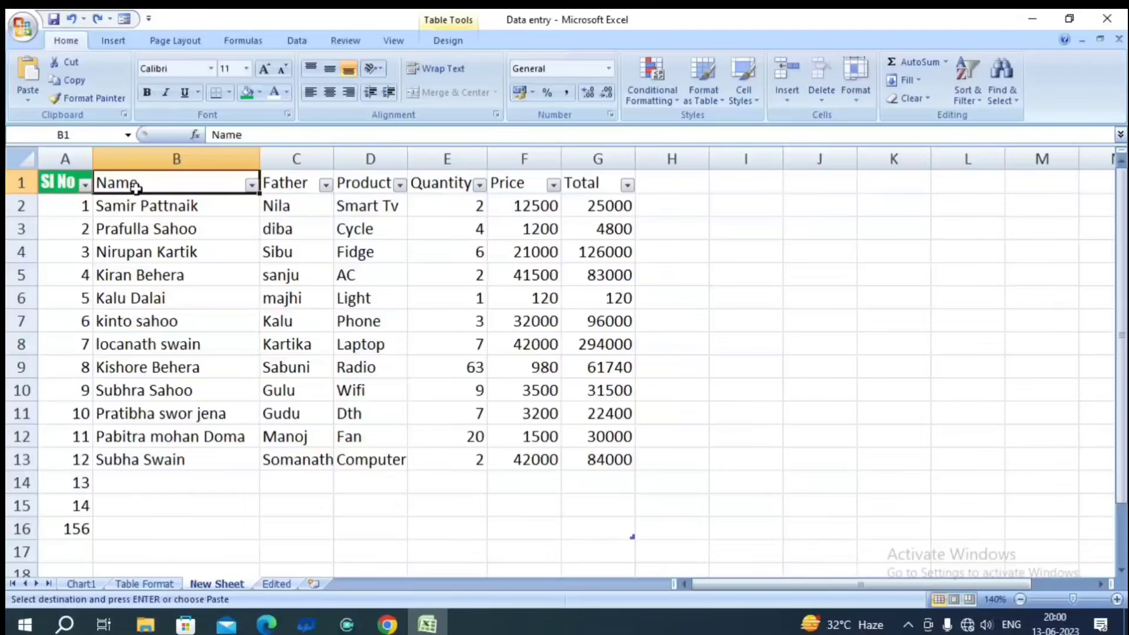
pyautogui.press('Return')
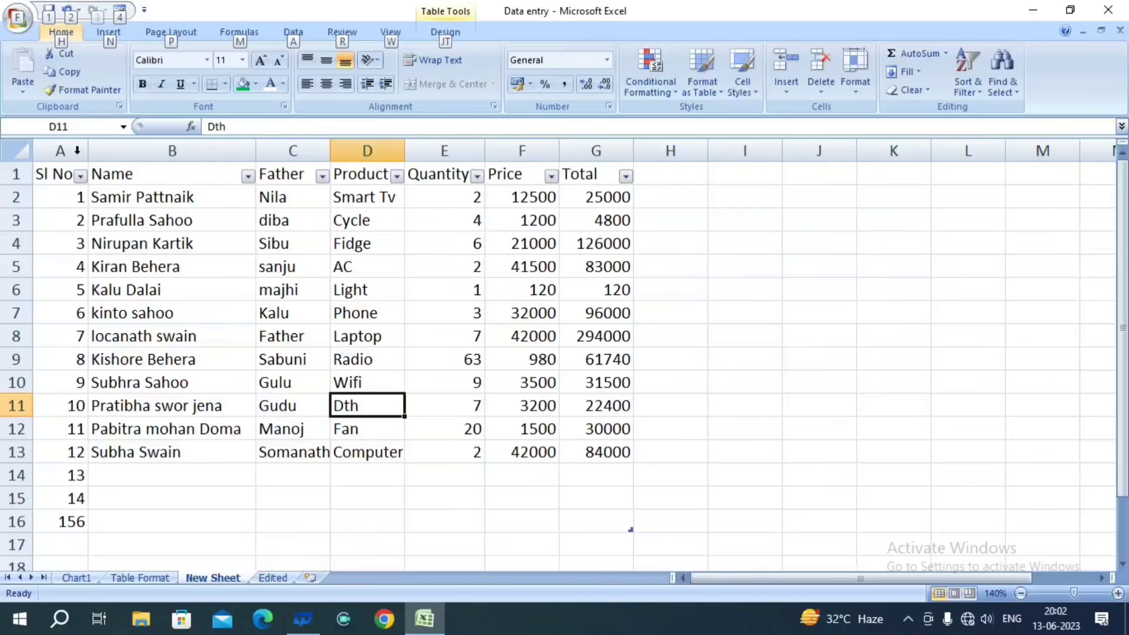
pyautogui.moveTo(88, 147); pyautogui.dragTo(59, 148)
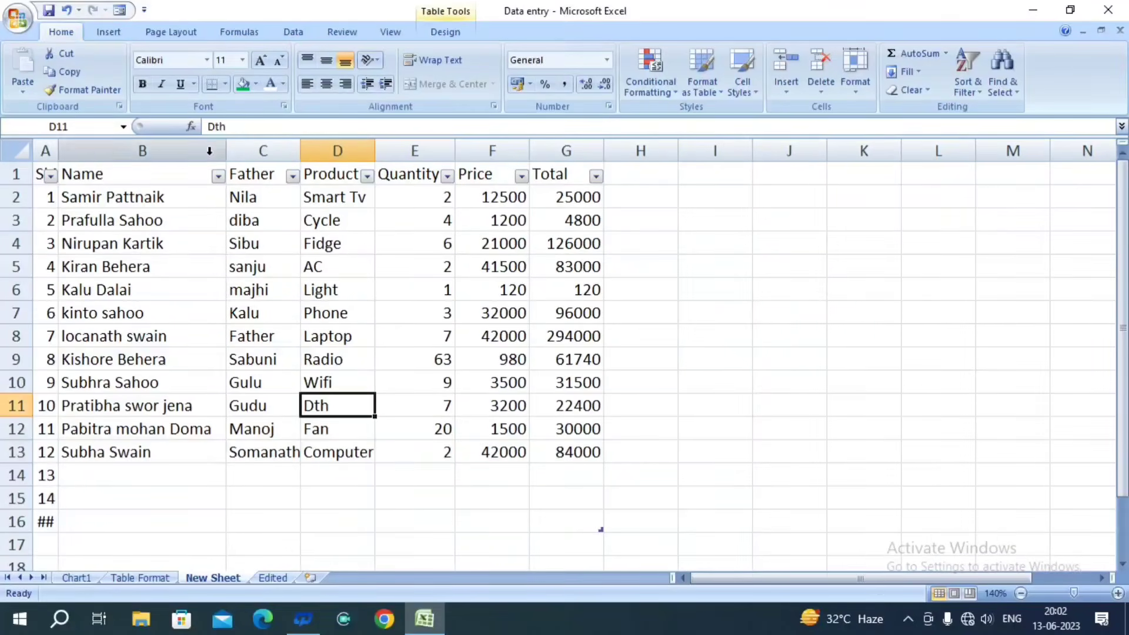
# - Narrow columns B through G so every price and total displays as ##
pyautogui.moveTo(230, 151); pyautogui.dragTo(156, 151)
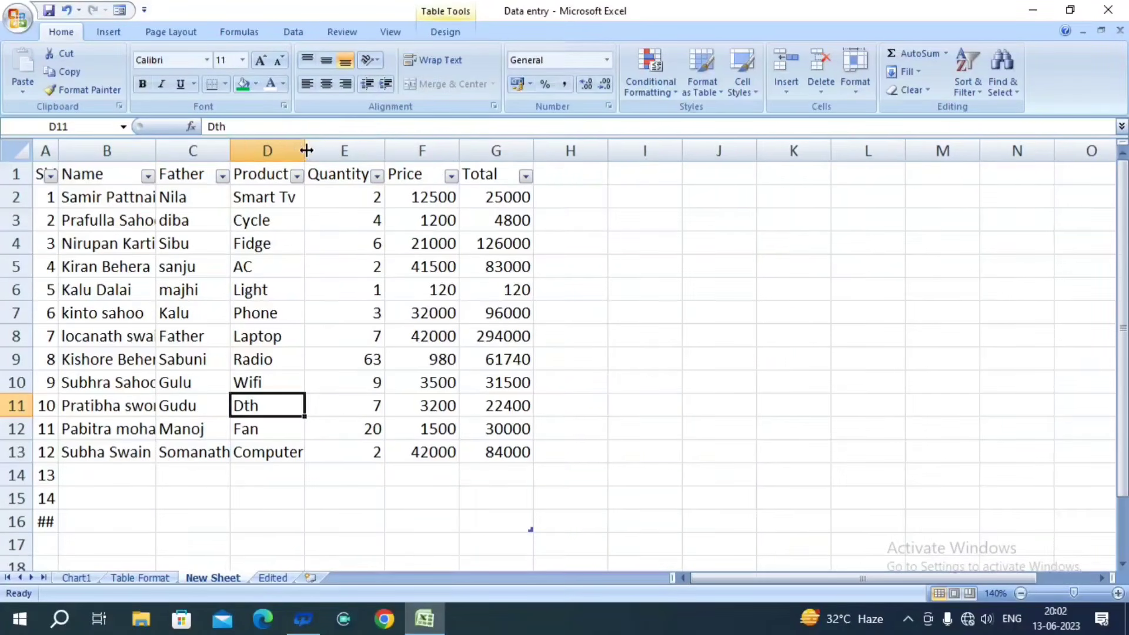
pyautogui.moveTo(305, 151); pyautogui.dragTo(263, 151)
pyautogui.moveTo(343, 151); pyautogui.dragTo(279, 156)
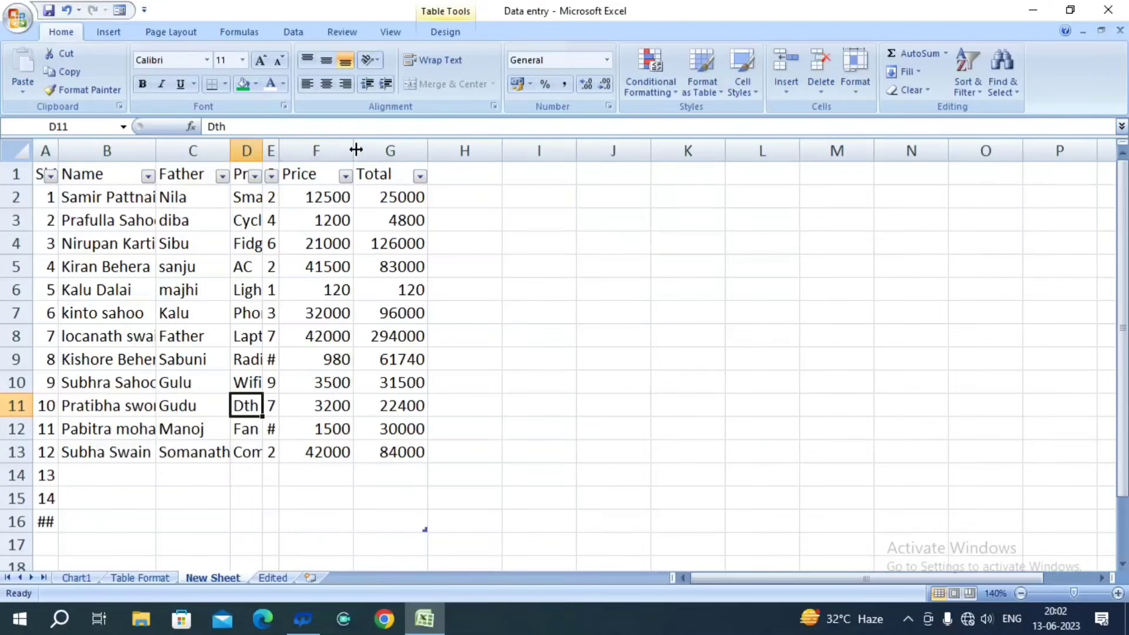
pyautogui.moveTo(354, 150); pyautogui.dragTo(303, 150)
pyautogui.moveTo(378, 151); pyautogui.dragTo(333, 154)
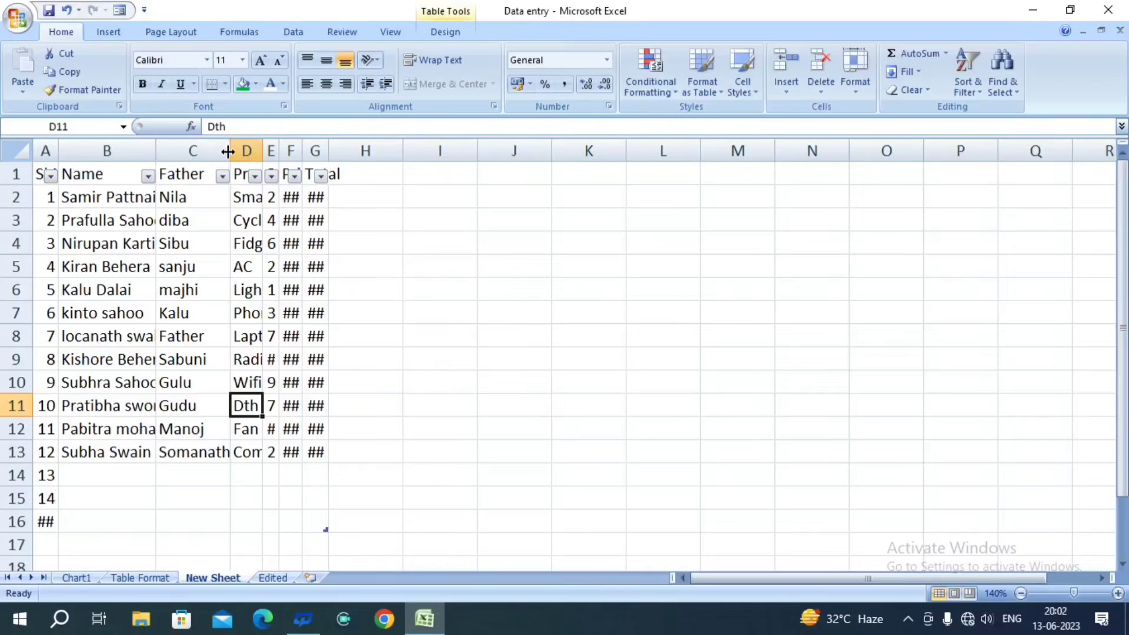
pyautogui.moveTo(228, 152); pyautogui.dragTo(187, 150)
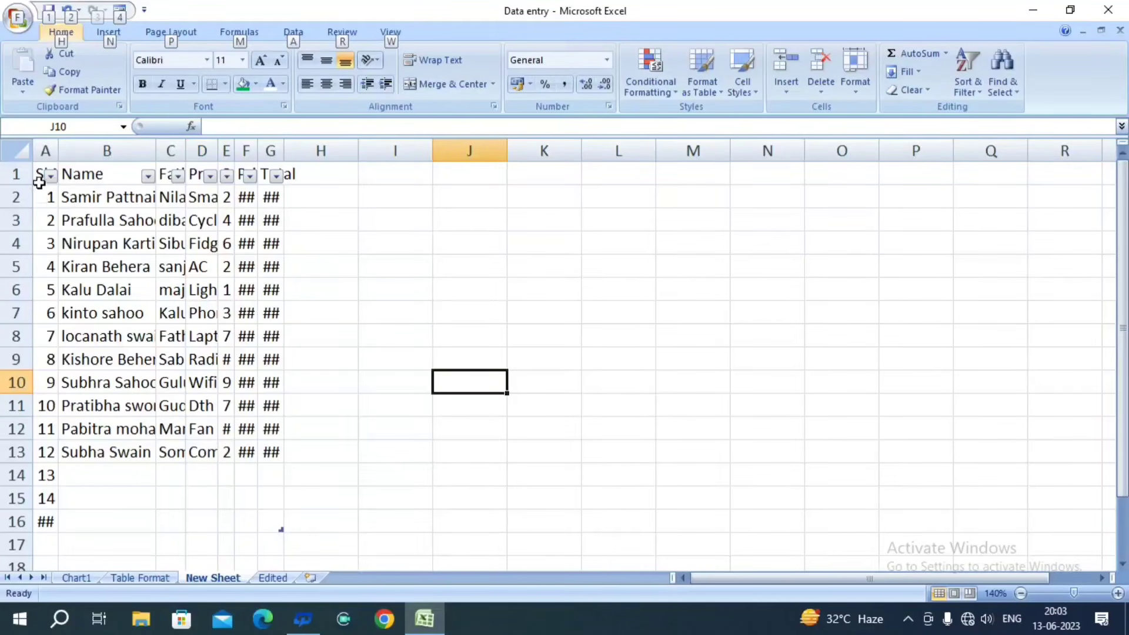
pyautogui.moveTo(39, 183); pyautogui.dragTo(103, 522)
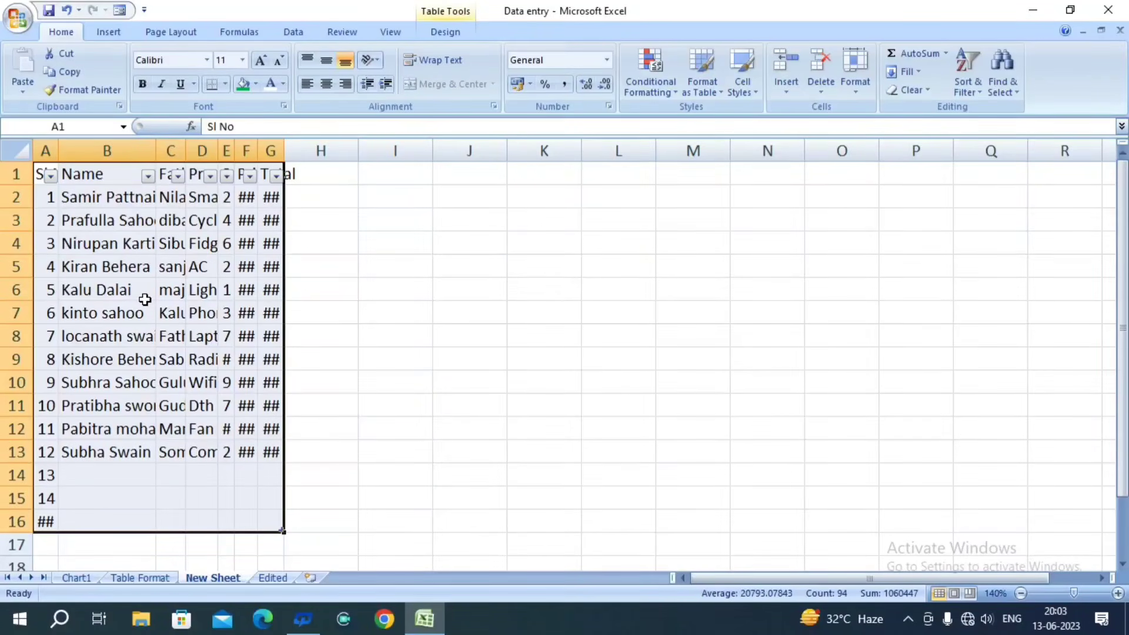
pyautogui.press('alt')
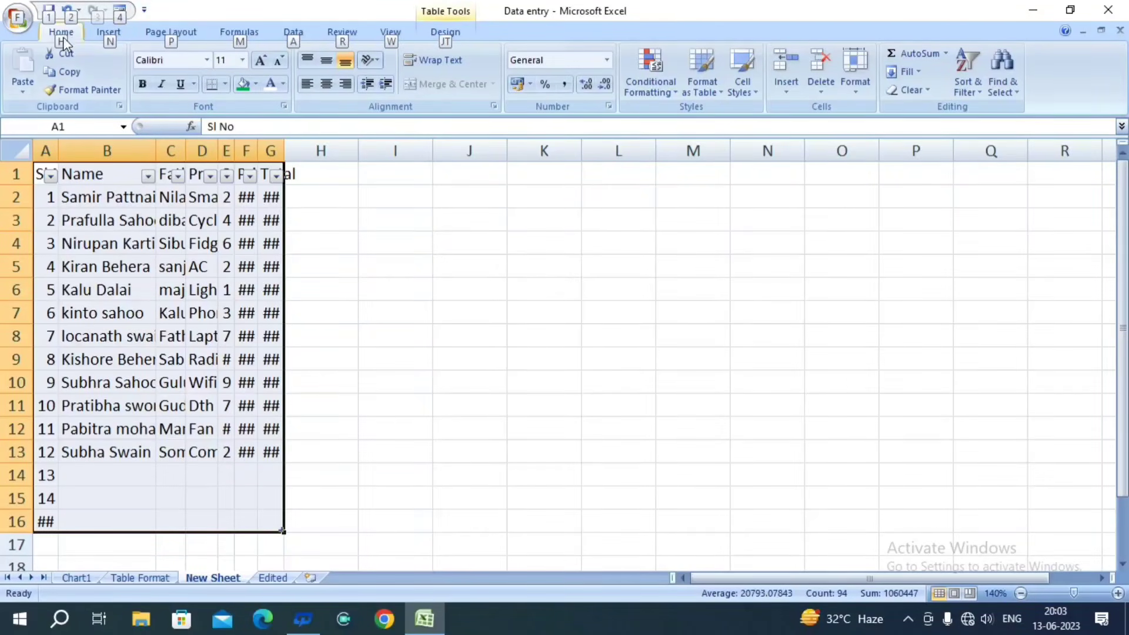
pyautogui.press('h')
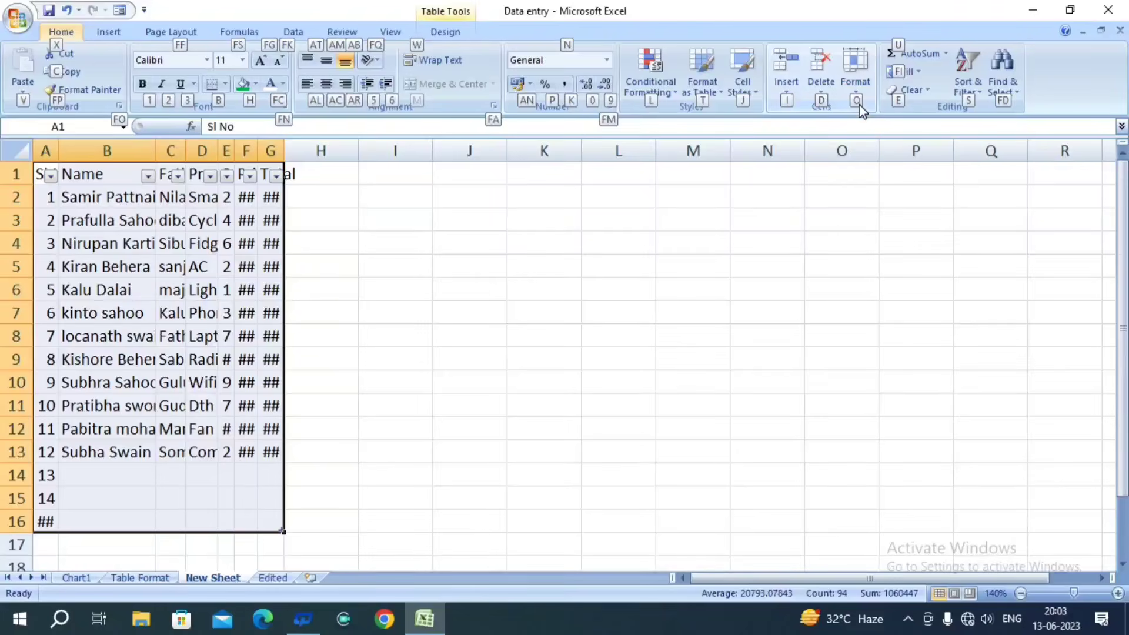
pyautogui.press('o')
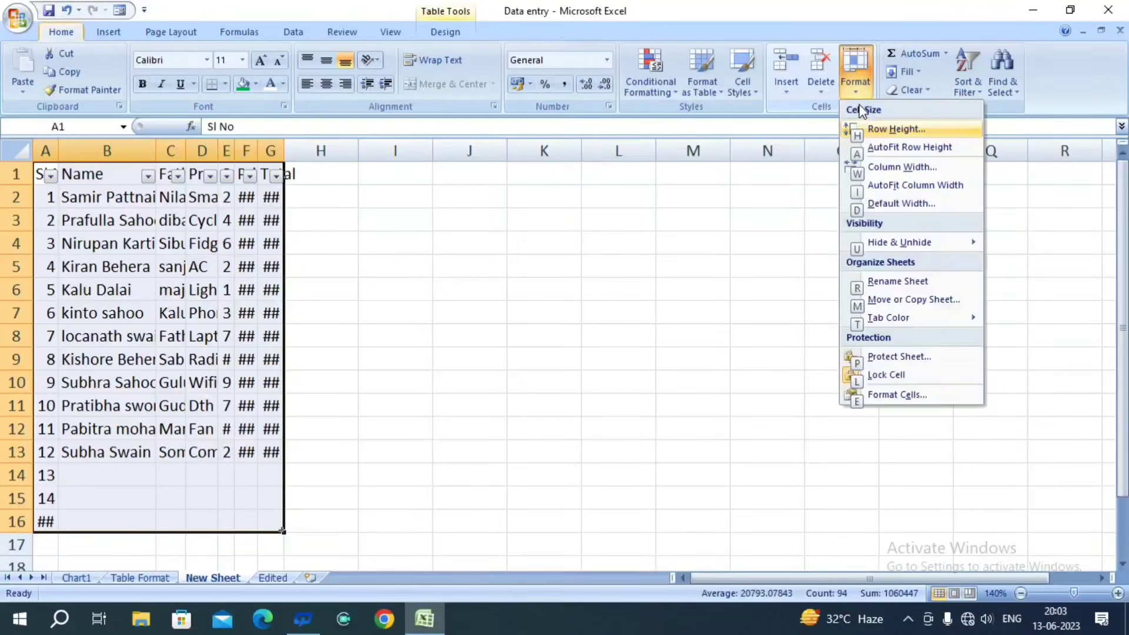
pyautogui.click(858, 190)
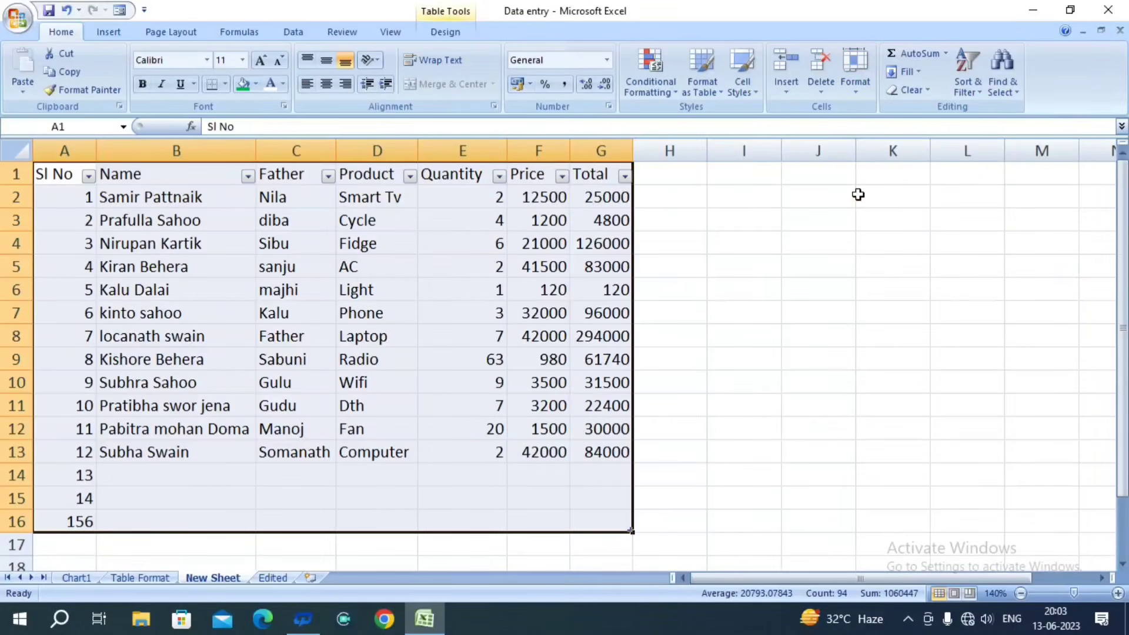
pyautogui.click(642, 305)
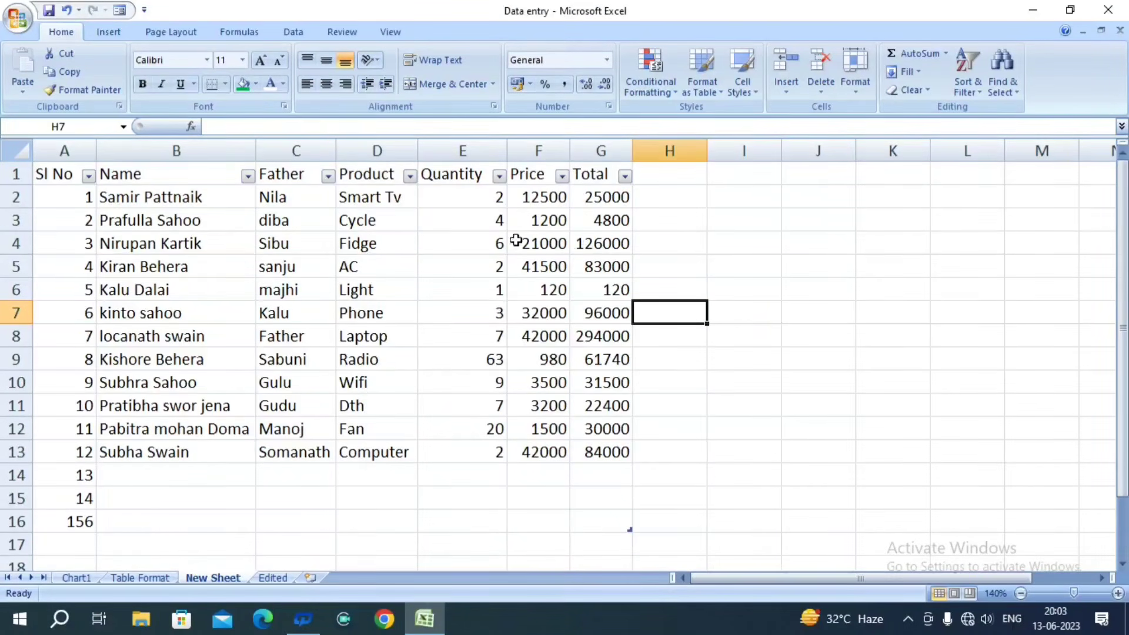
# - AutoFit columns A–G via Alt, H, O, I so every name, price and total shows fully
pyautogui.hotkey('ctrl', 'z')
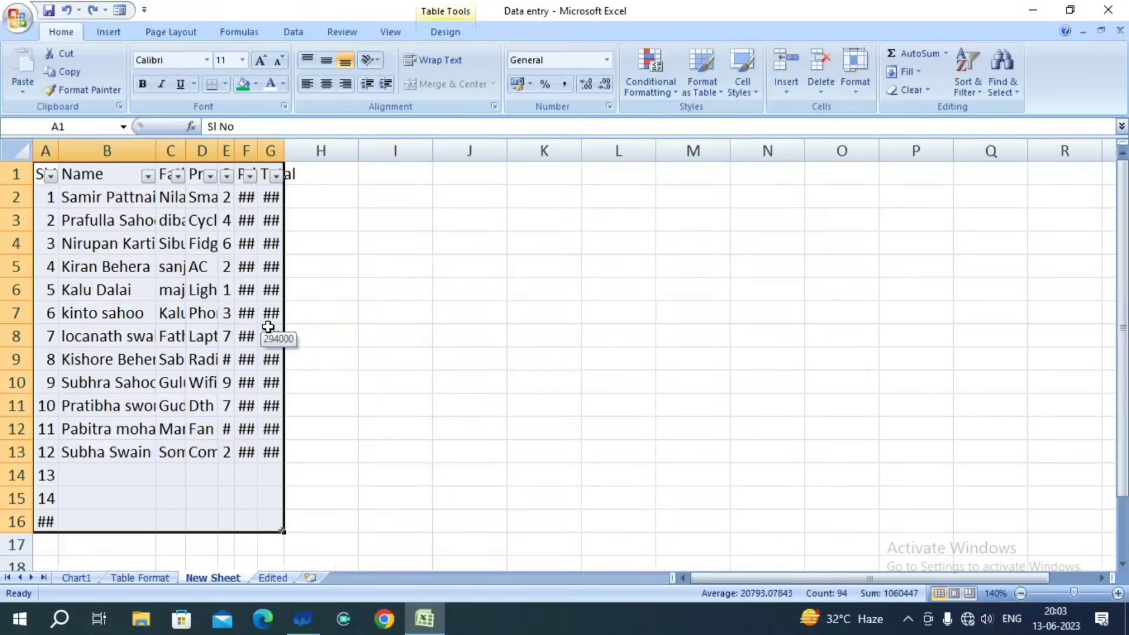
pyautogui.press('alt')
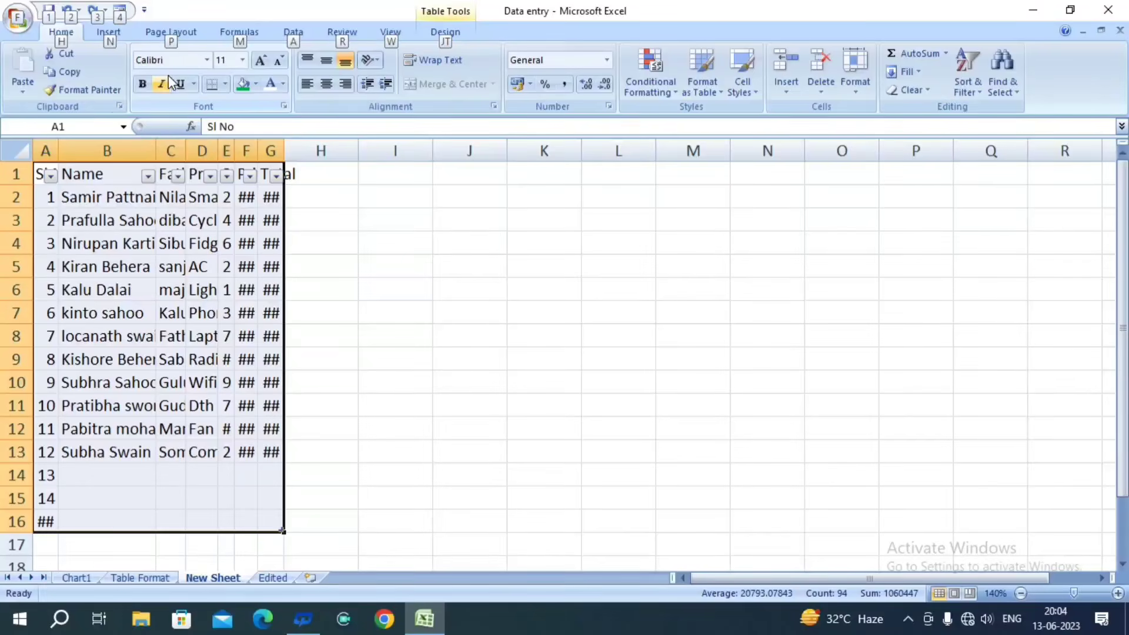
pyautogui.press('h')
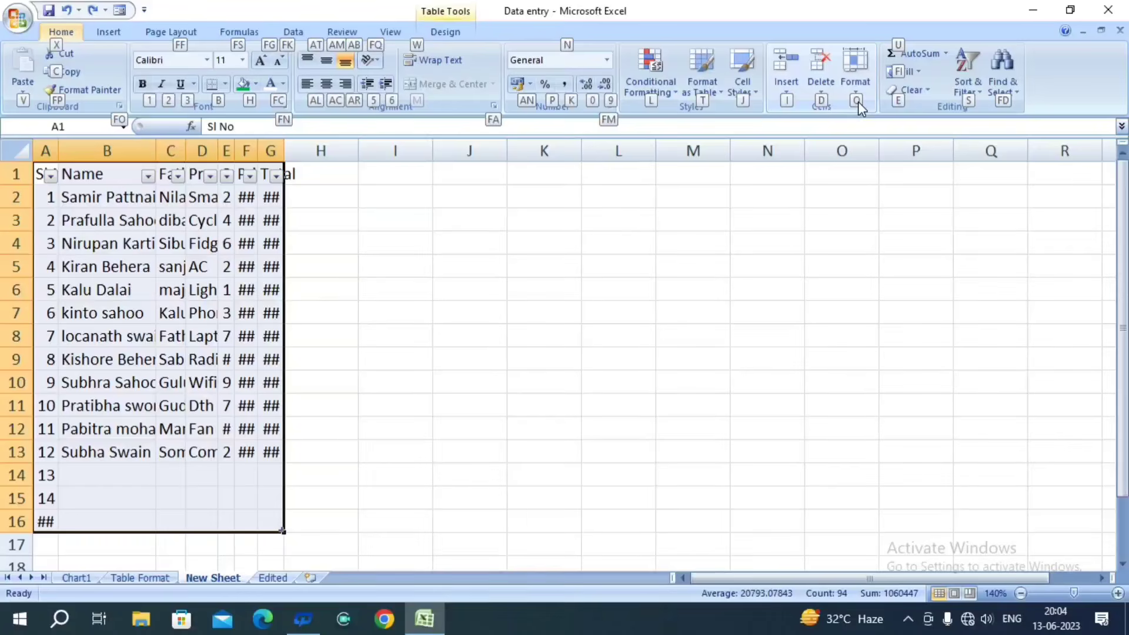
pyautogui.press('o')
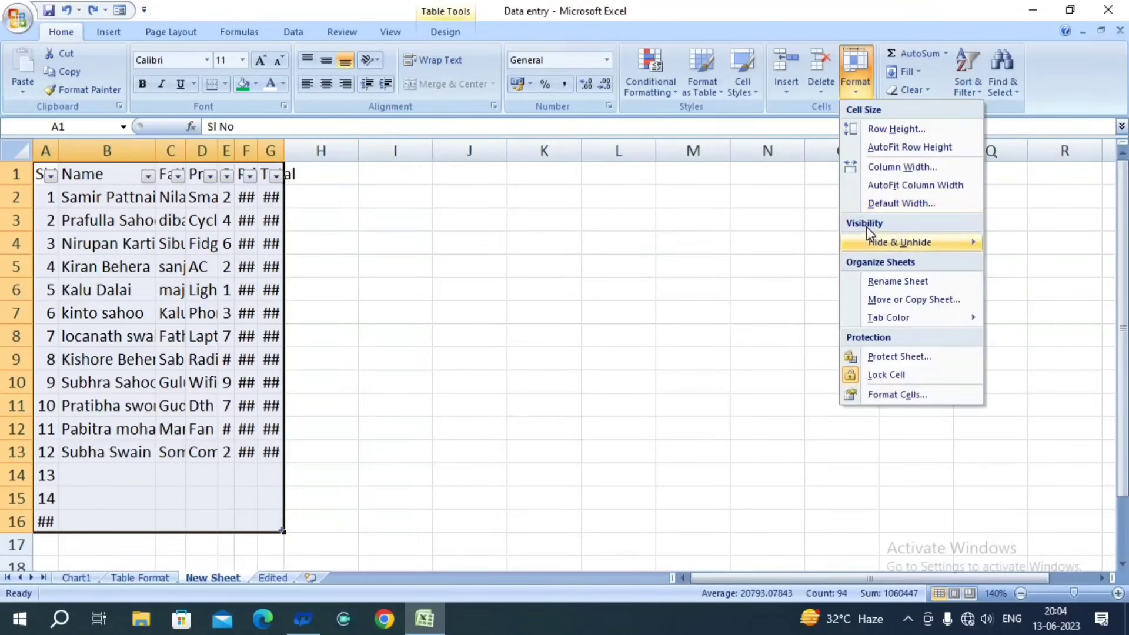
pyautogui.click(919, 186)
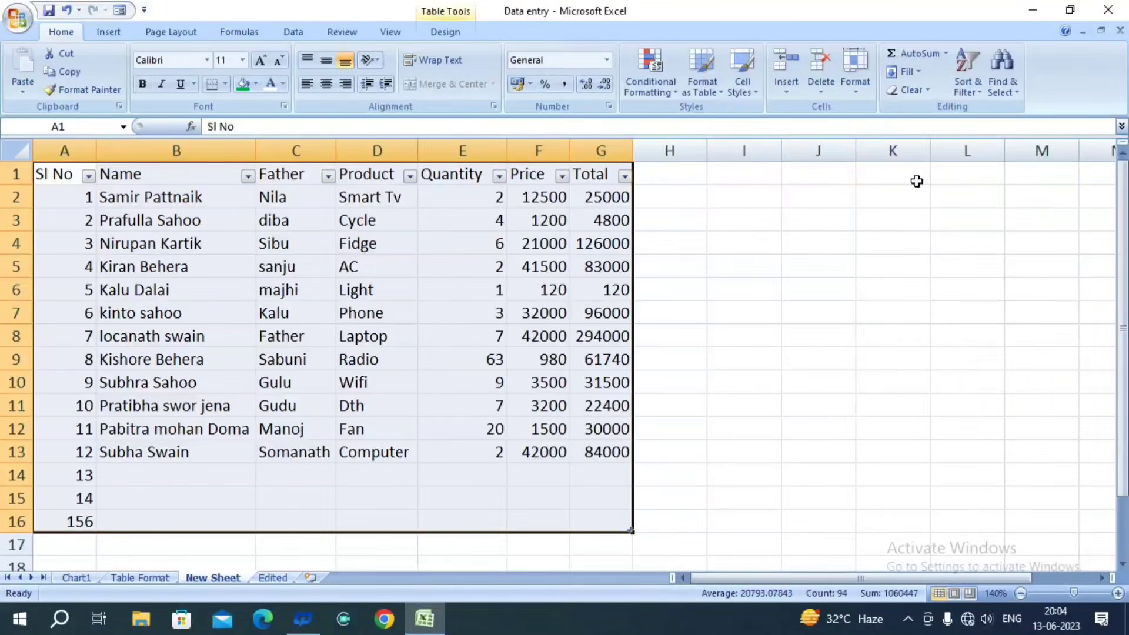
pyautogui.click(852, 220)
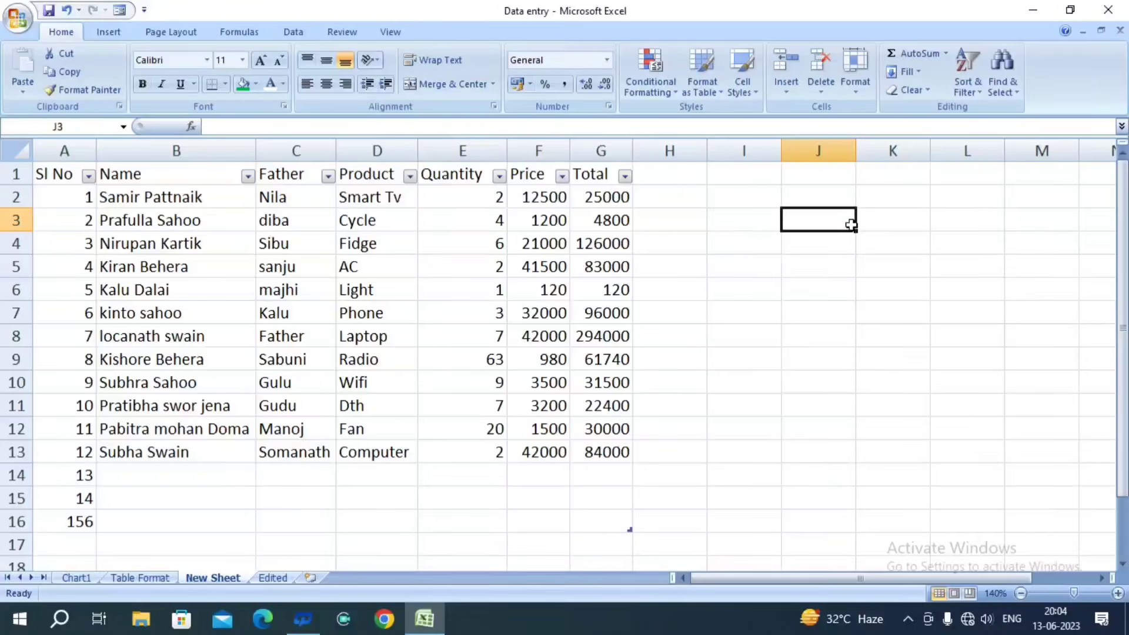
pyautogui.click(154, 203)
# - Delete the customer names in B2:B13 and enter A in B2 and B in B3
pyautogui.click(189, 220)
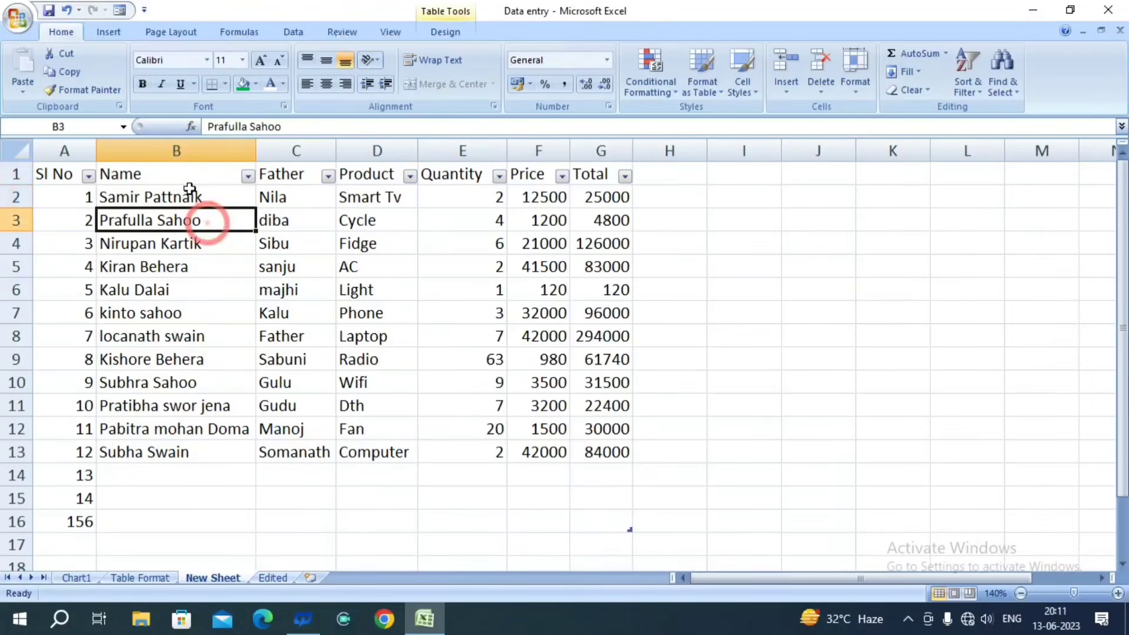
pyautogui.click(189, 189)
pyautogui.moveTo(188, 224); pyautogui.dragTo(189, 451)
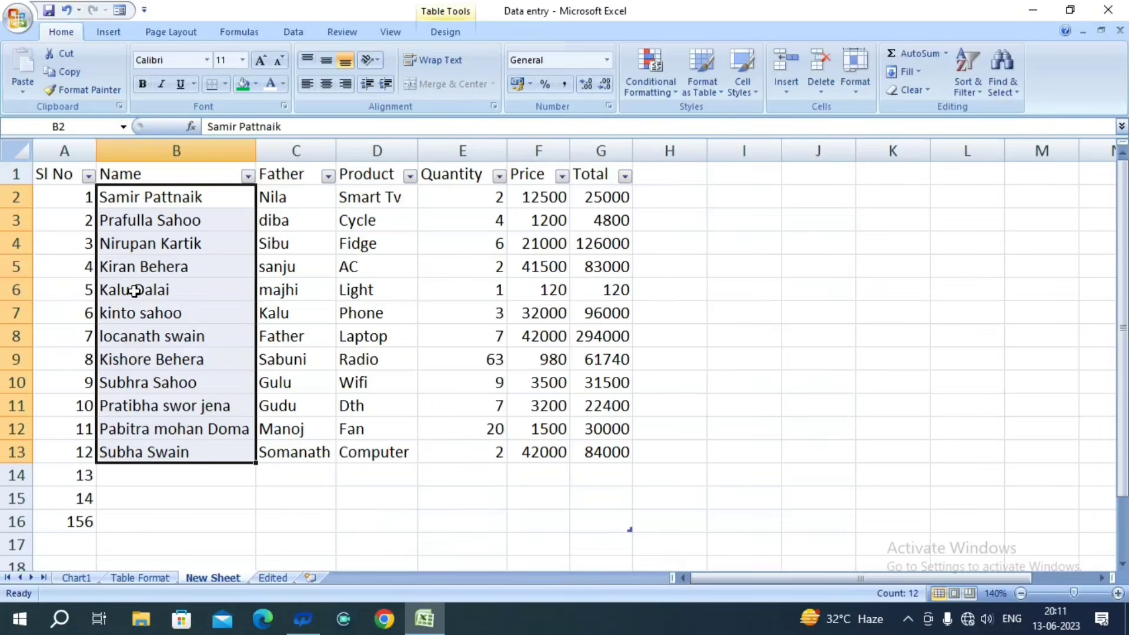
pyautogui.press('Delete')
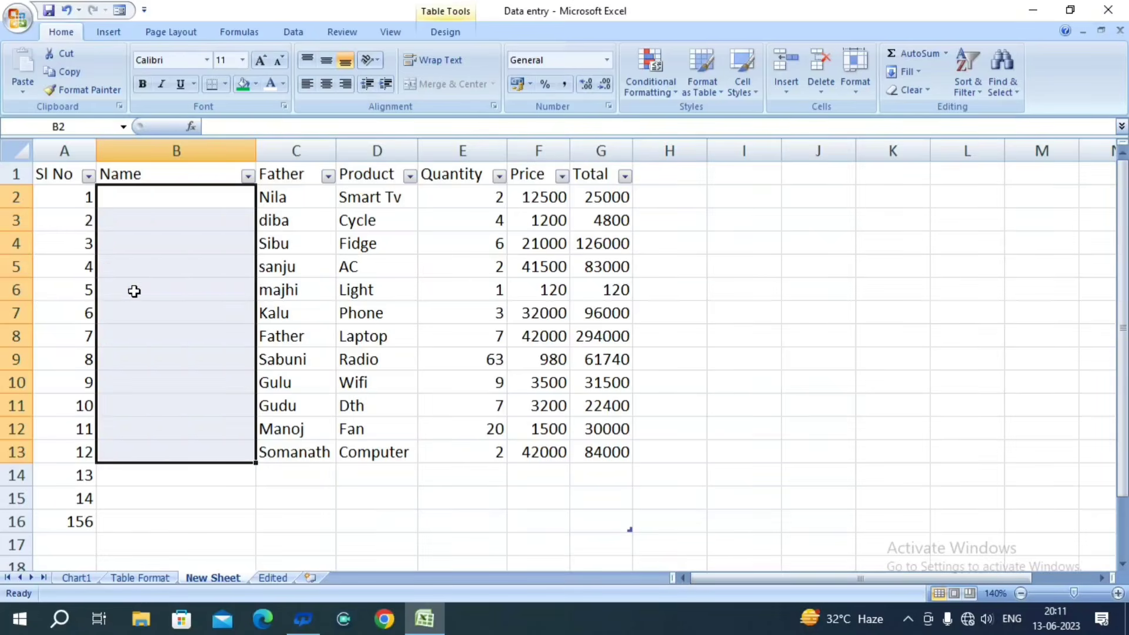
pyautogui.click(134, 291)
pyautogui.click(148, 202)
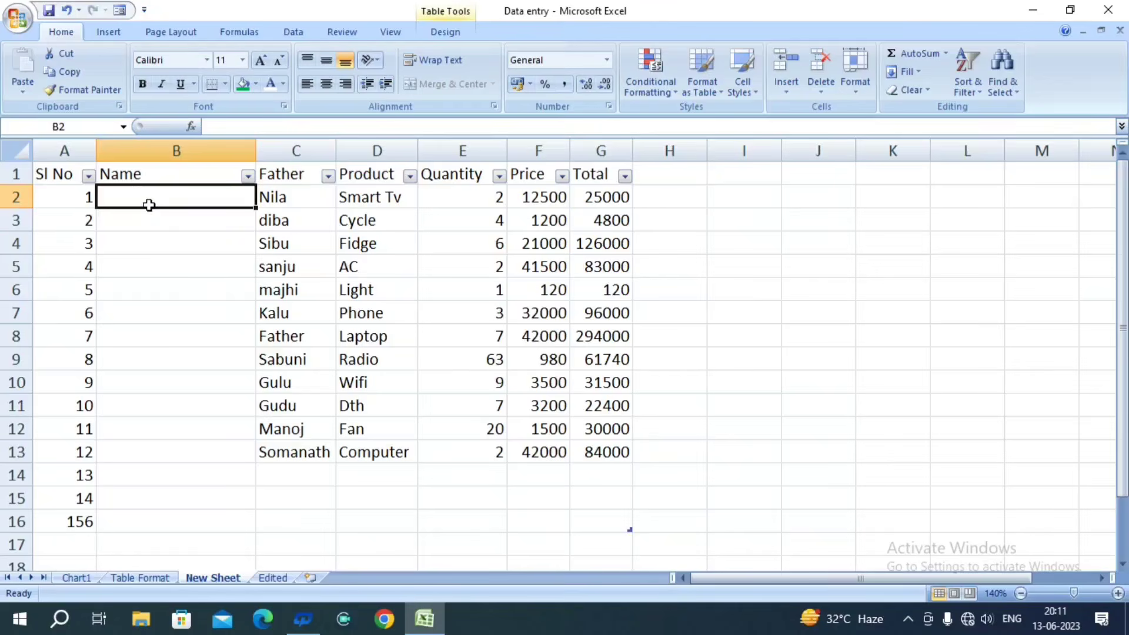
pyautogui.write('A')
pyautogui.press('Return')
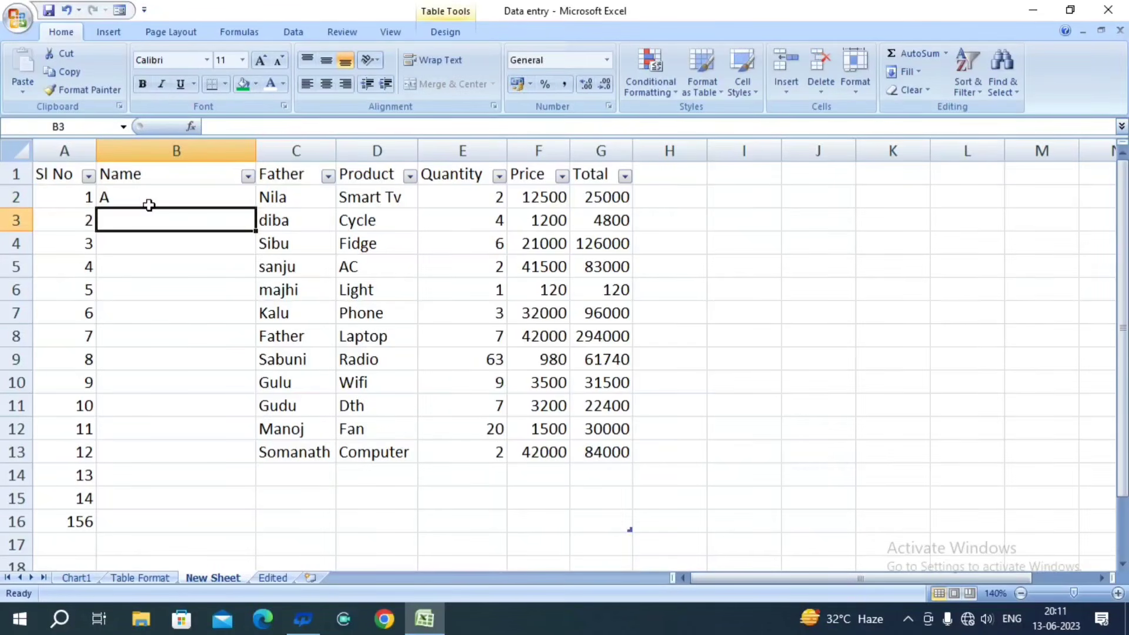
pyautogui.write('B')
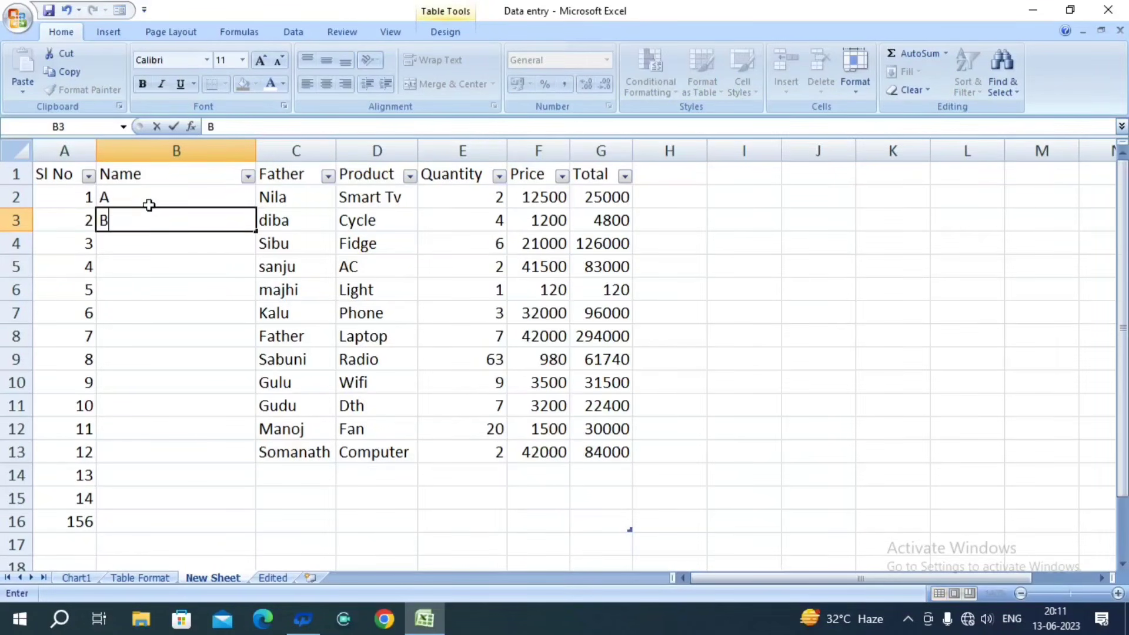
pyautogui.click(149, 205)
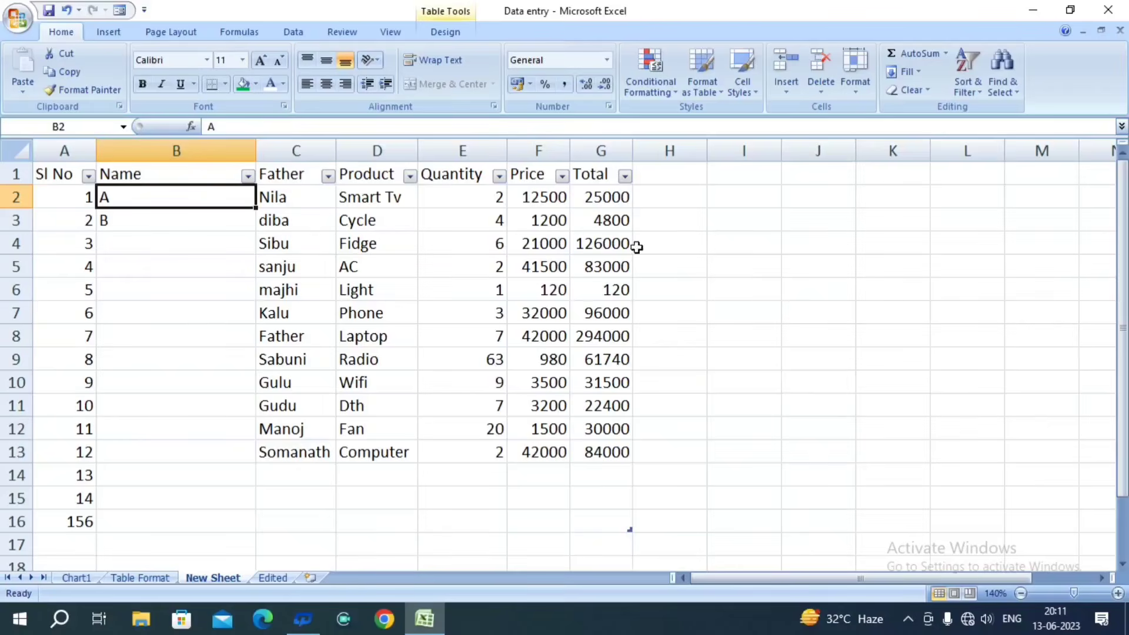
# - Try a 1, 2 fill series in column I down to row 14, then undo it
pyautogui.click(710, 221)
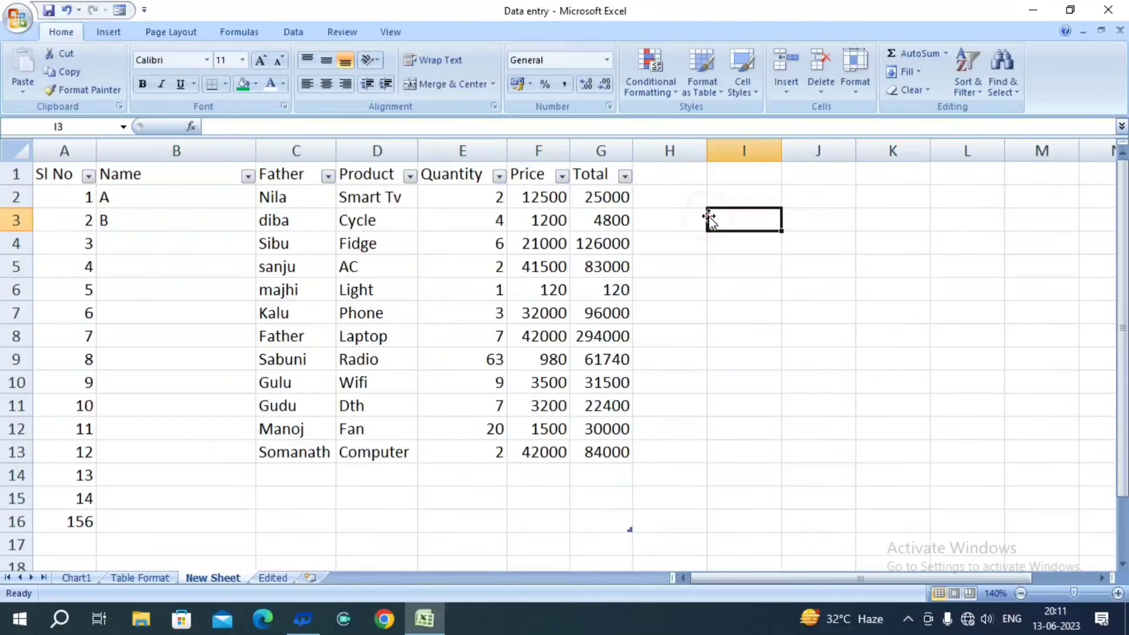
pyautogui.write('1')
pyautogui.press('Return')
pyautogui.write('2')
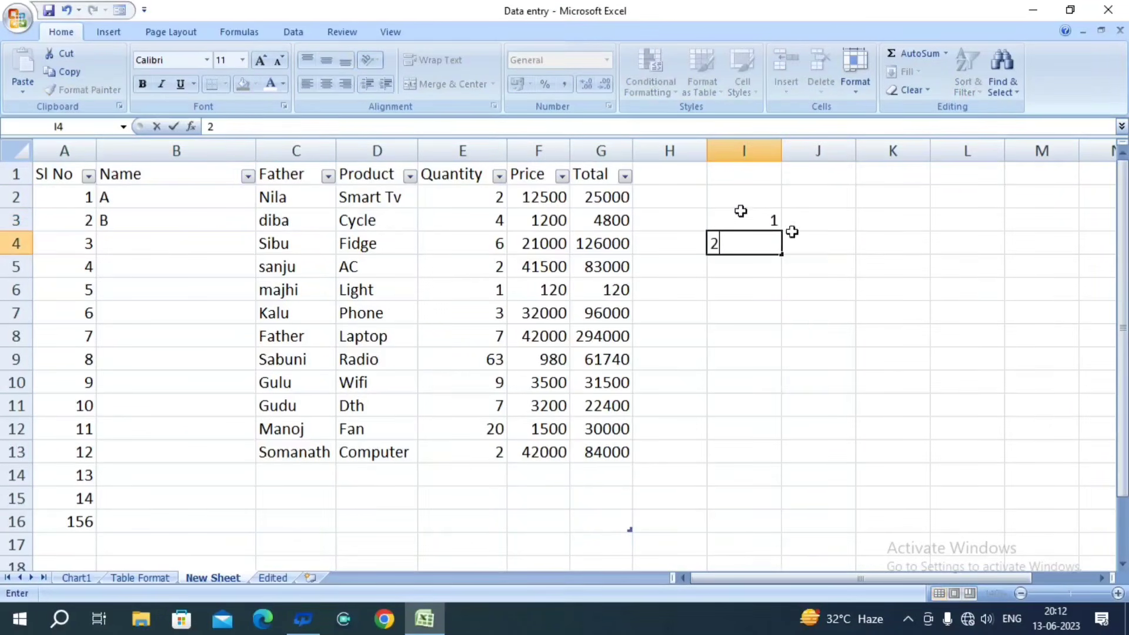
pyautogui.click(818, 329)
pyautogui.click(772, 220)
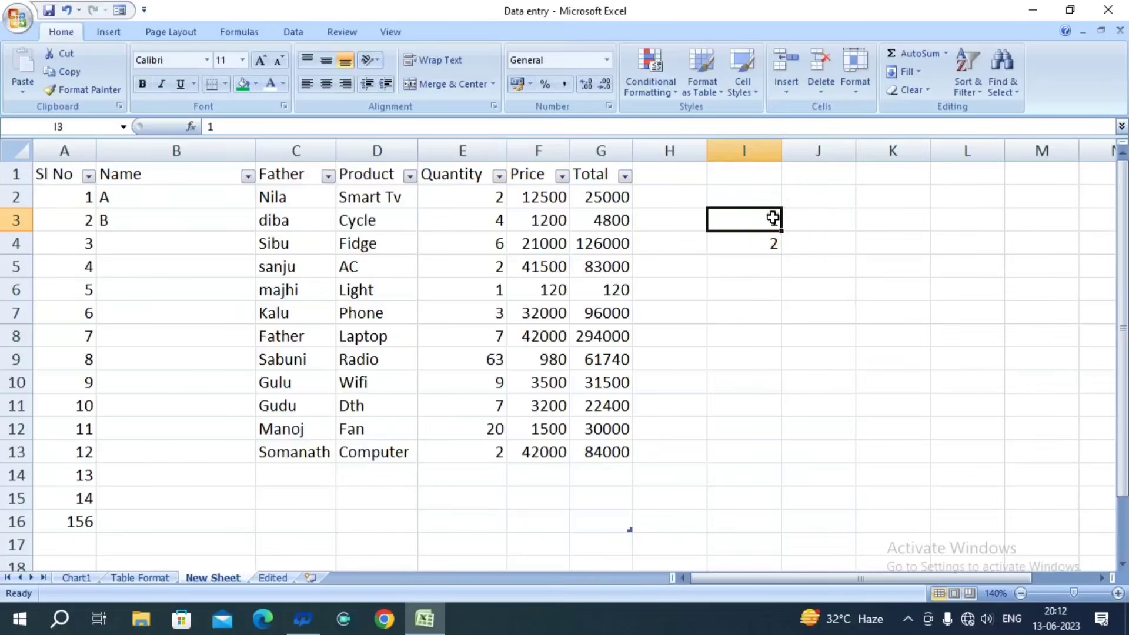
pyautogui.moveTo(772, 218); pyautogui.dragTo(781, 484)
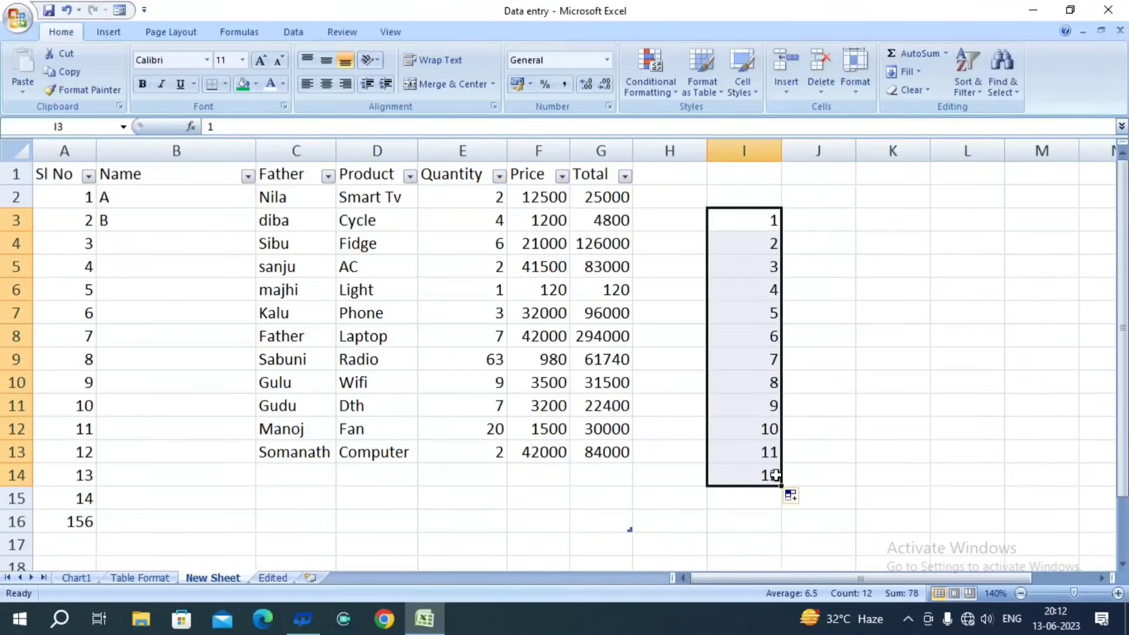
pyautogui.hotkey('ctrl', 'z')
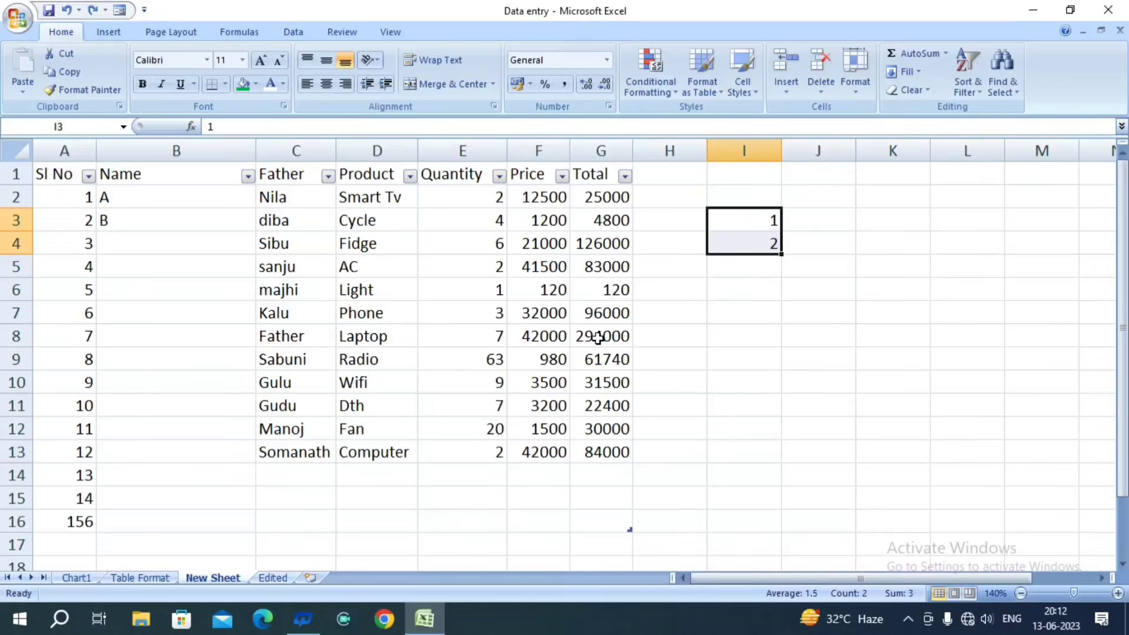
pyautogui.hotkey('ctrl', 'z')
pyautogui.hotkey('ctrl', 'z')
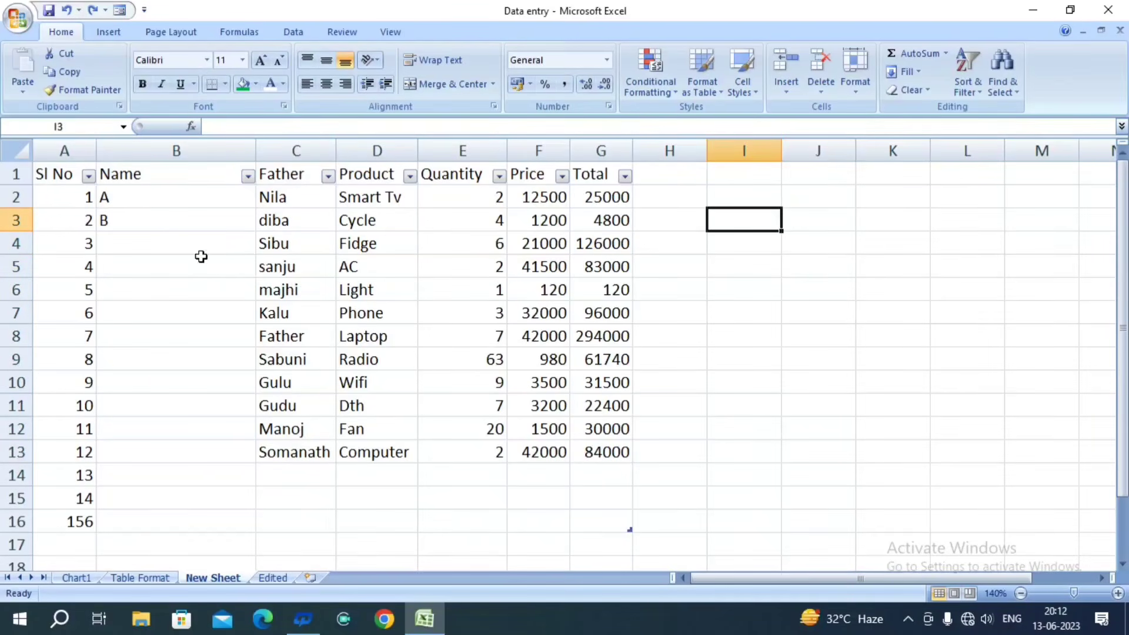
pyautogui.click(128, 202)
pyautogui.click(126, 219)
pyautogui.click(150, 199)
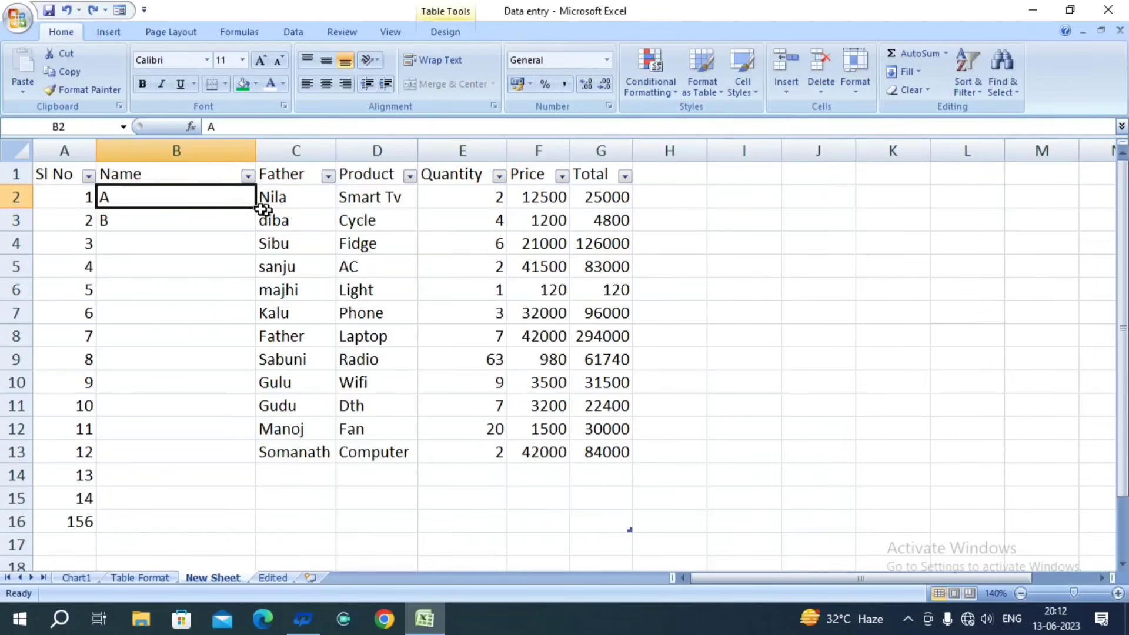
# - Try filling the A, B pattern down to row 11, then undo it and clear B2:B3
pyautogui.moveTo(223, 194); pyautogui.dragTo(255, 424)
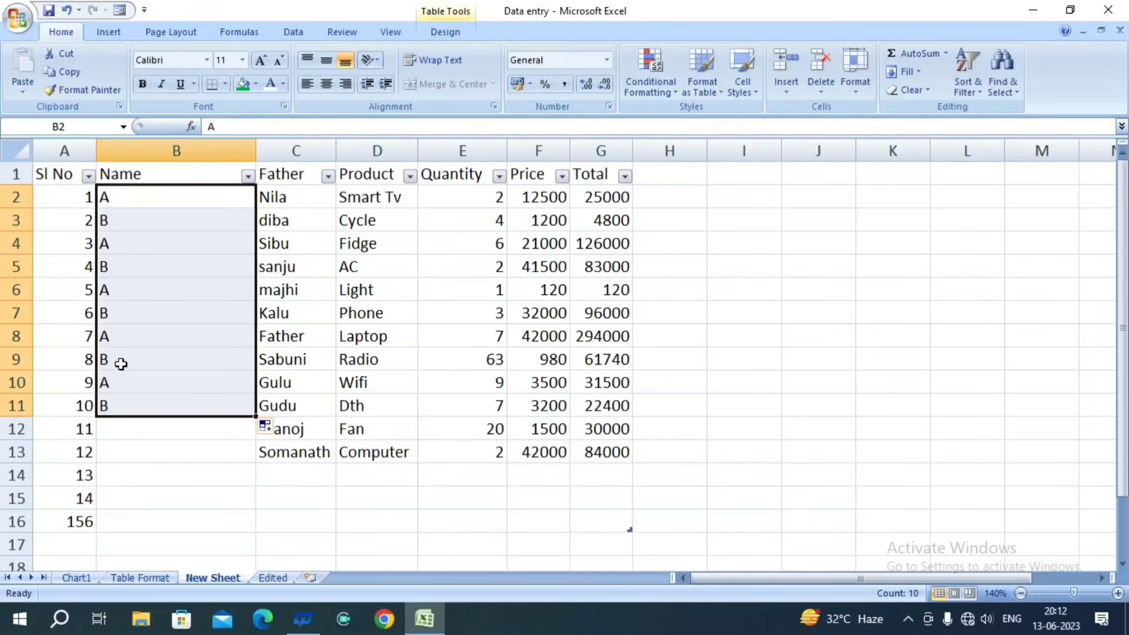
pyautogui.hotkey('ctrl', 'z')
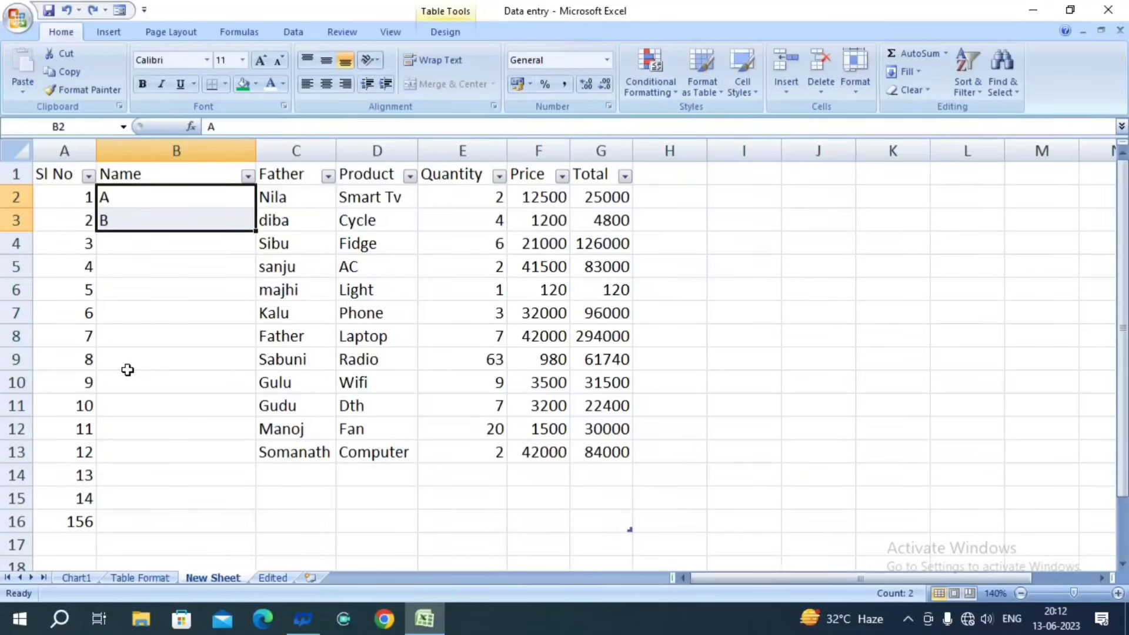
pyautogui.hotkey('ctrl', 'z')
pyautogui.hotkey('ctrl', 'z')
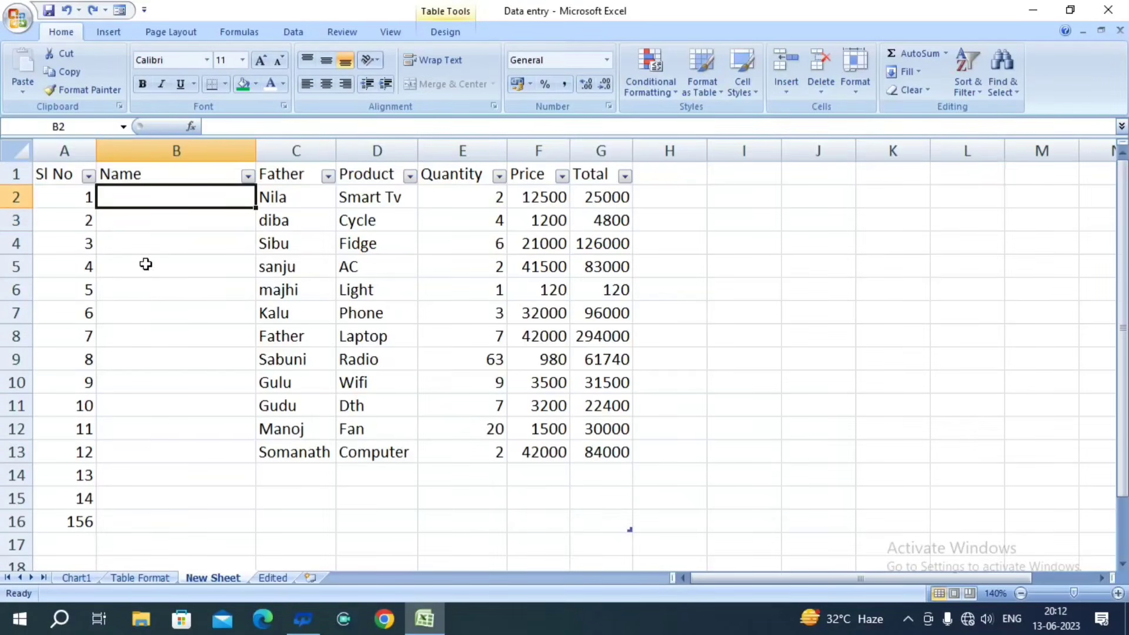
pyautogui.click(16, 20)
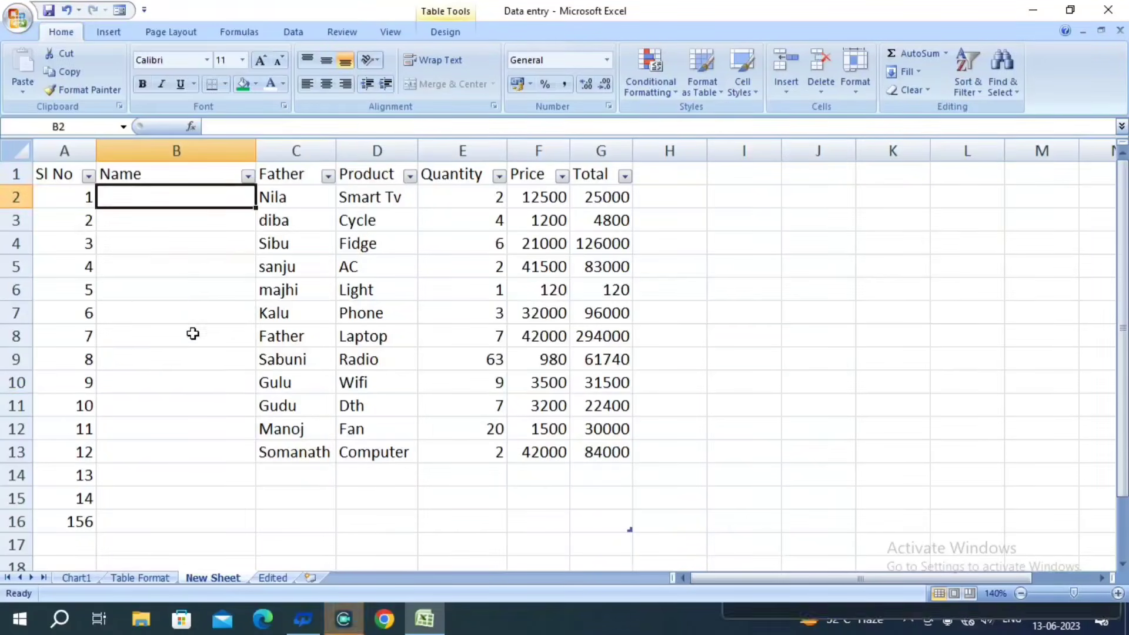
# - Look over the existing custom lists in Excel Options, then close both dialogs
pyautogui.click(170, 384)
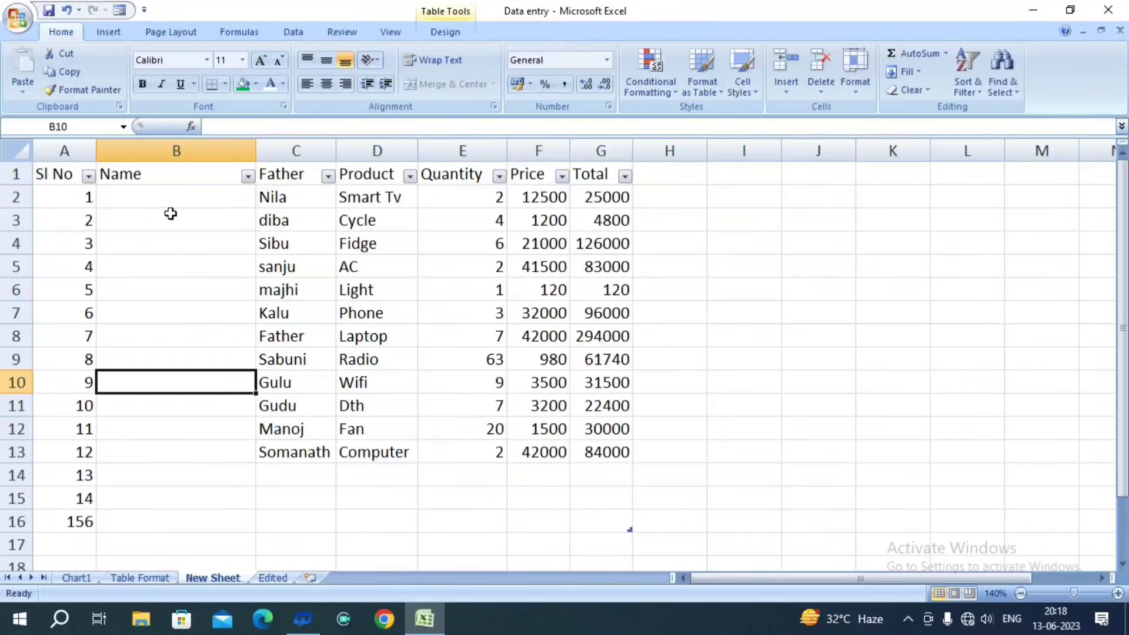
pyautogui.click(158, 229)
pyautogui.click(17, 19)
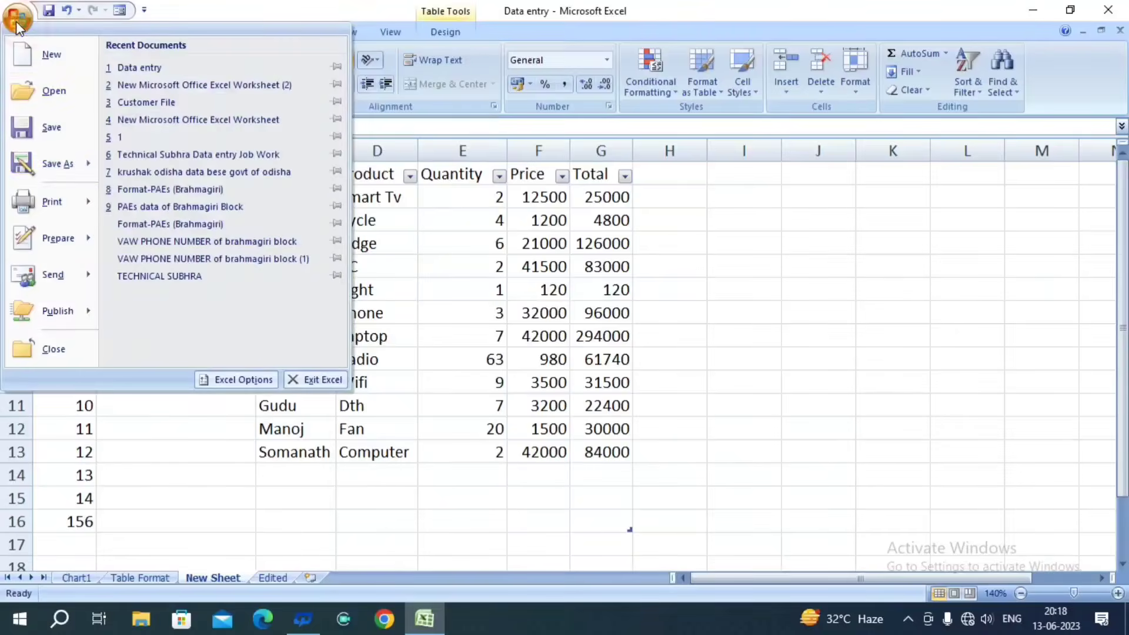
pyautogui.click(376, 555)
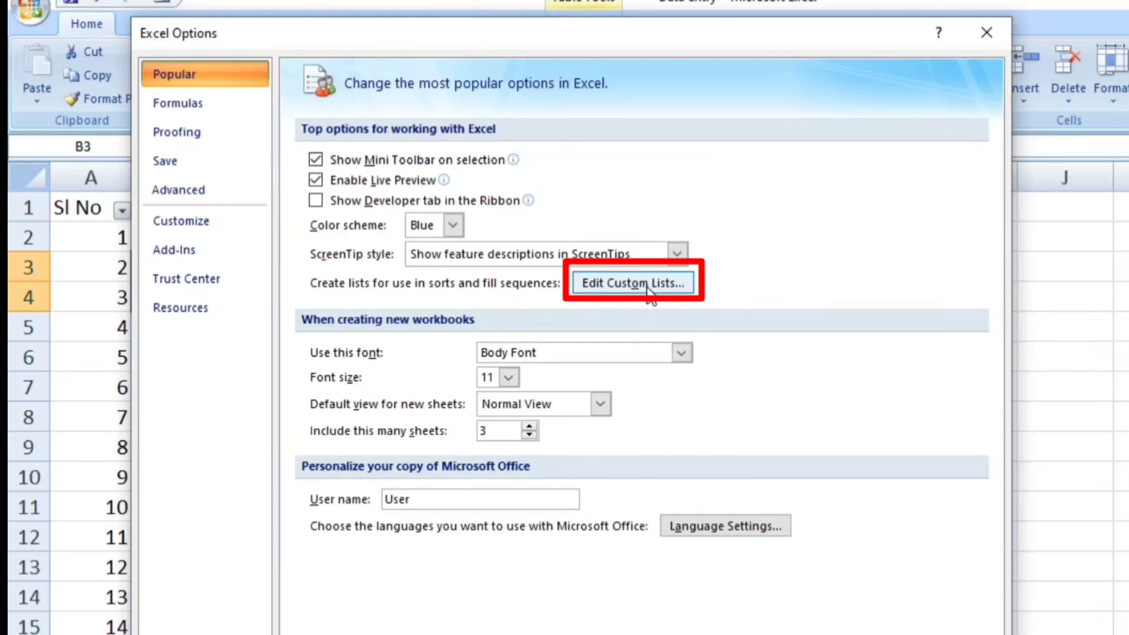
pyautogui.click(664, 282)
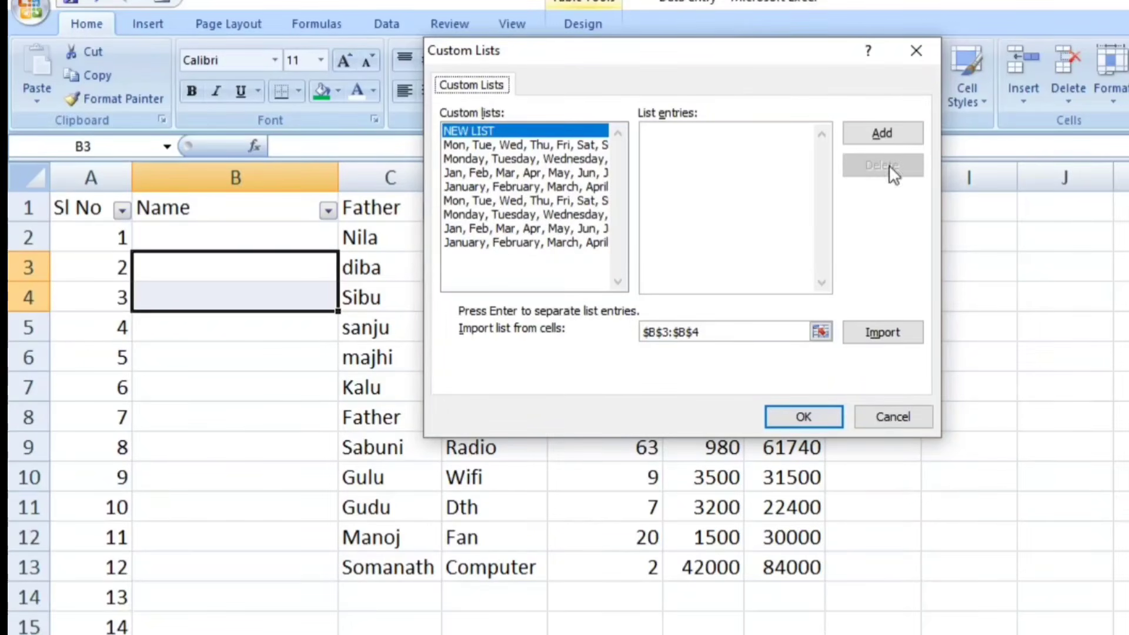
pyautogui.click(916, 52)
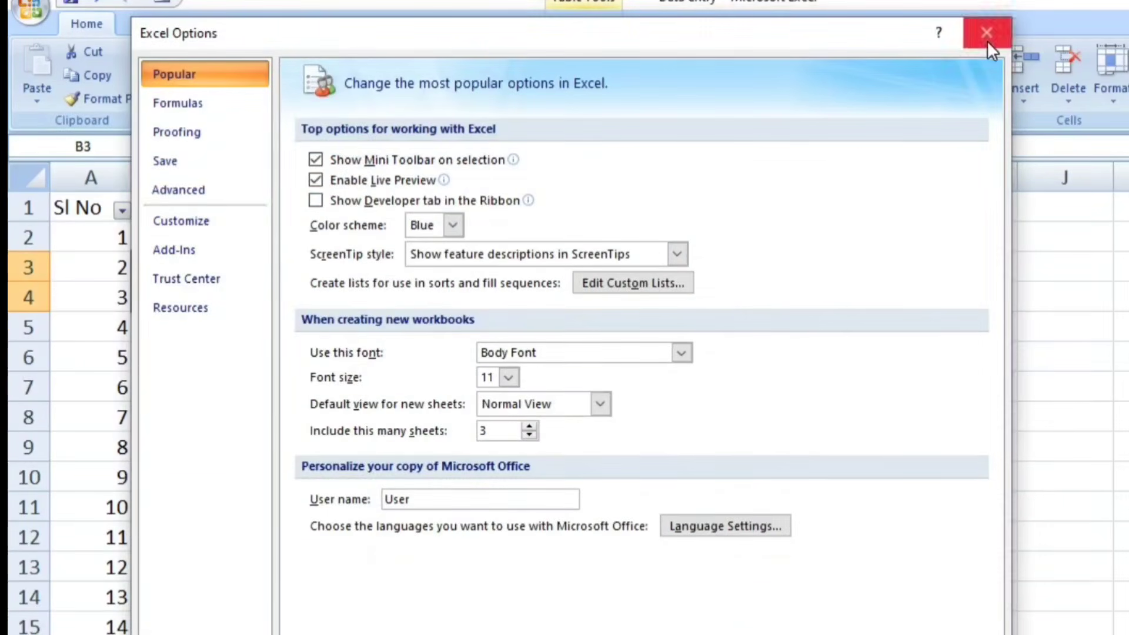
pyautogui.click(986, 38)
# - Enter Monday in cell B2 of the Name column
pyautogui.click(244, 247)
pyautogui.write('Monday')
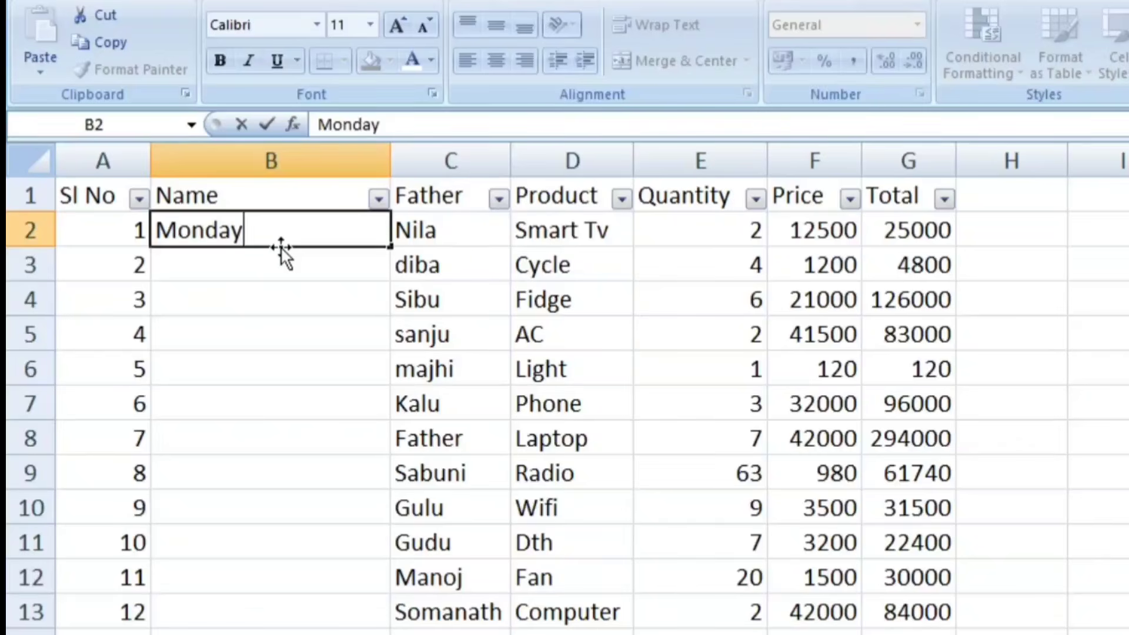
pyautogui.click(252, 265)
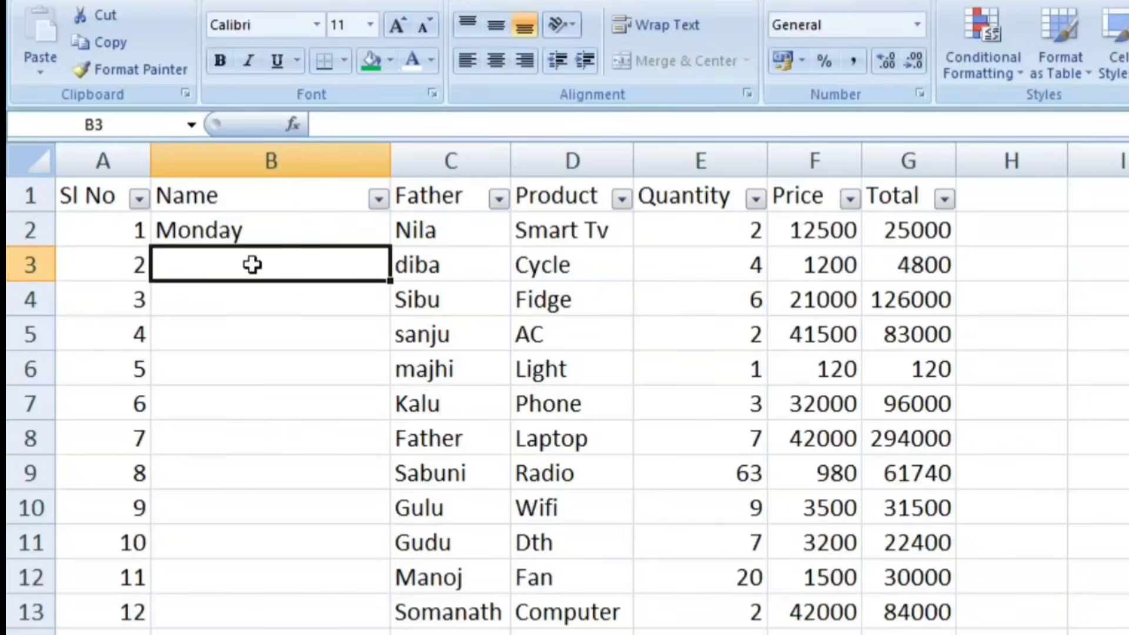
pyautogui.click(297, 225)
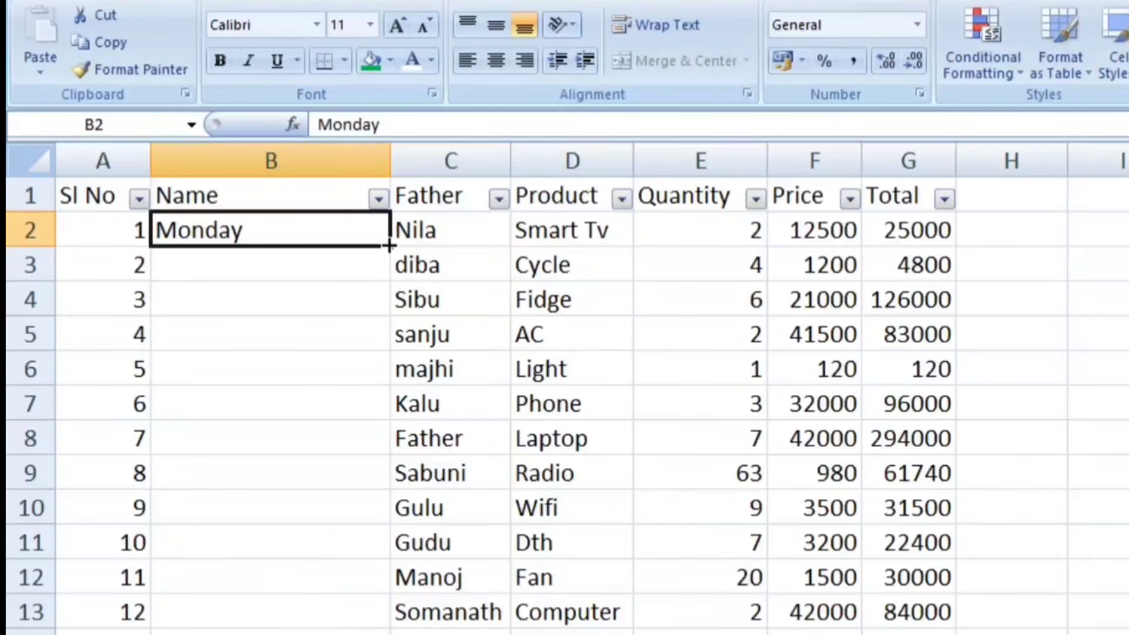
# - Auto-fill Monday through Sunday down B2:B8, then delete those weekdays again
pyautogui.moveTo(389, 245); pyautogui.dragTo(340, 471)
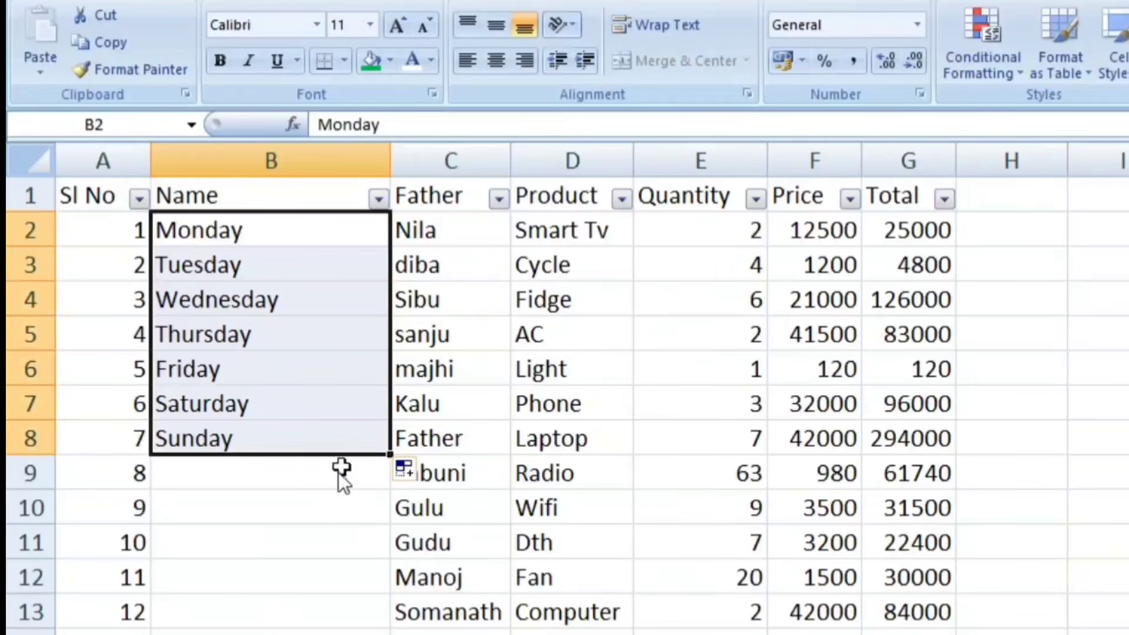
pyautogui.click(320, 494)
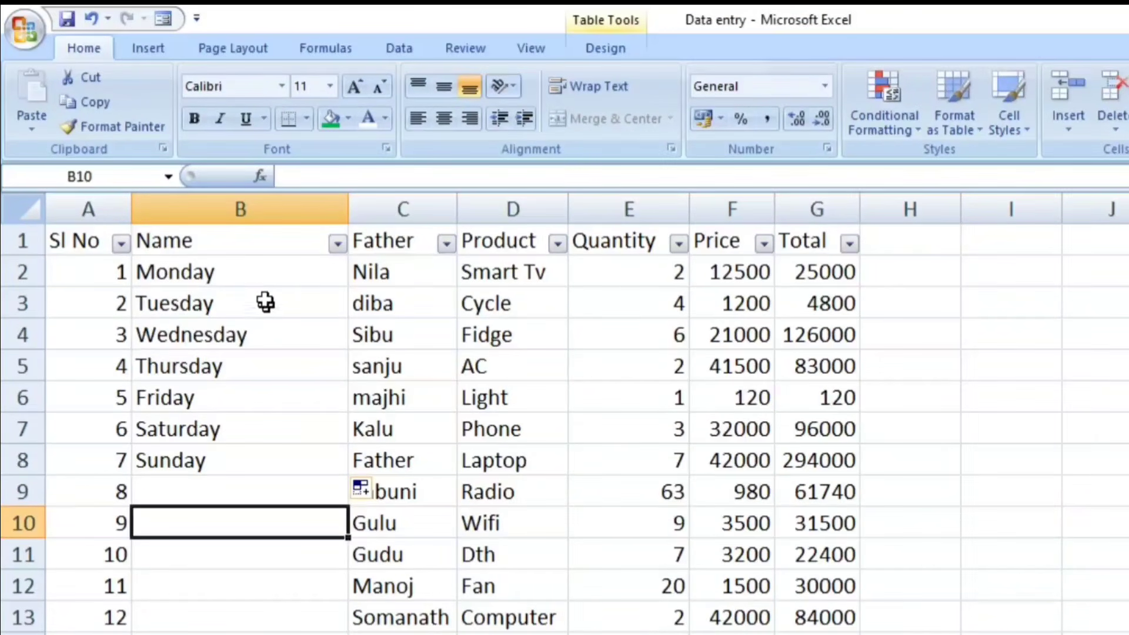
pyautogui.moveTo(255, 272); pyautogui.dragTo(227, 456)
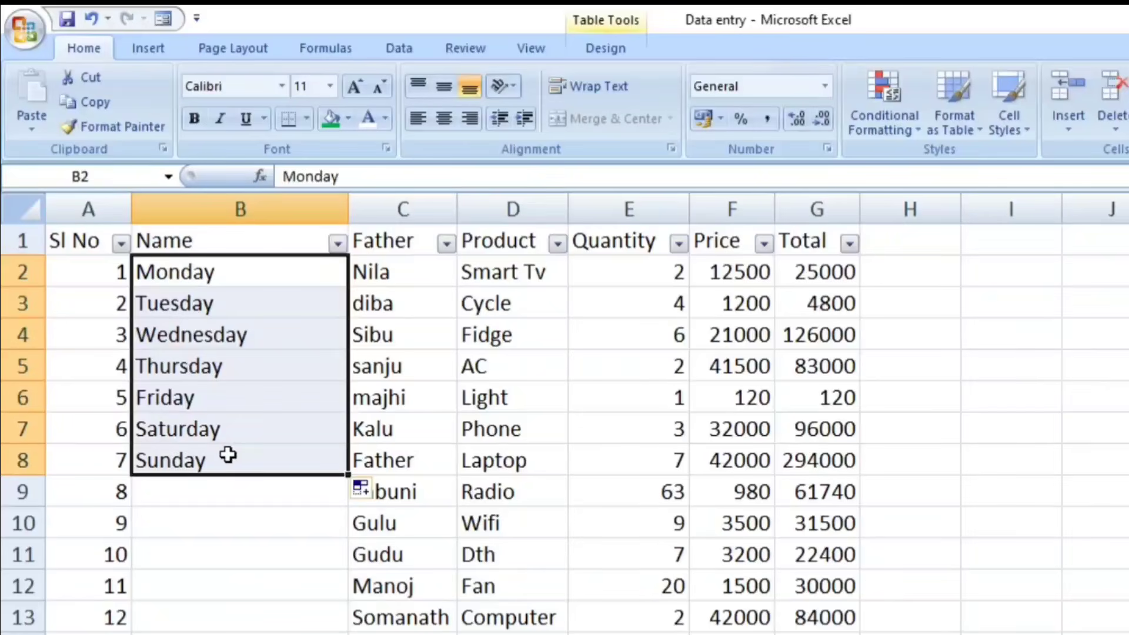
pyautogui.press('Delete')
# - Bring up the Edit Custom Lists dialog from Excel Options' Popular page
pyautogui.click(29, 42)
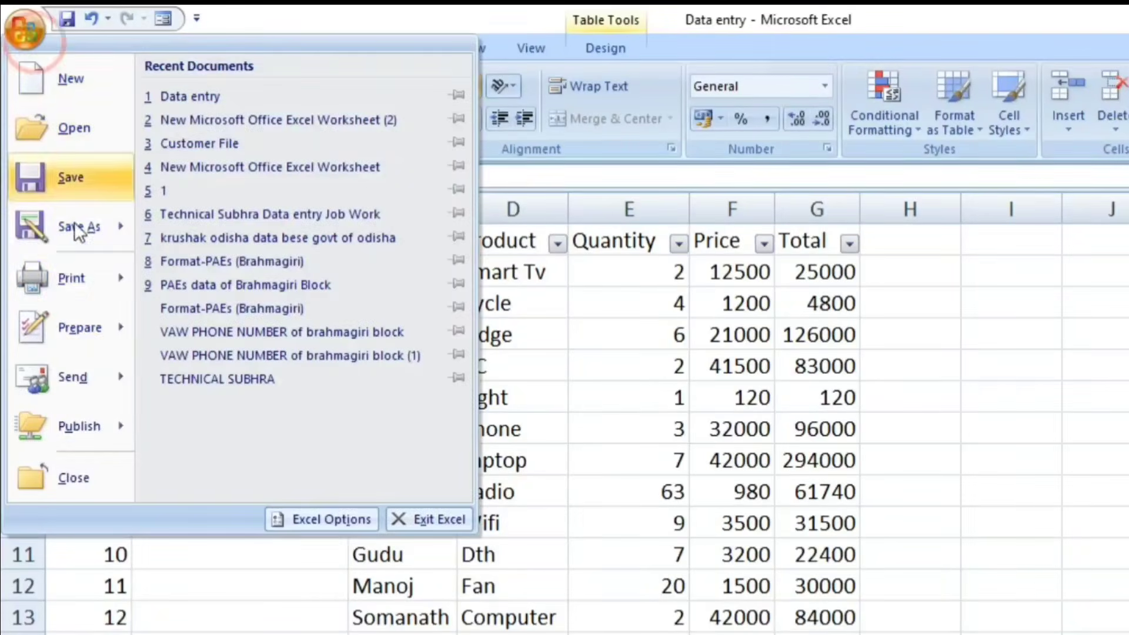
pyautogui.moveTo(89, 243)
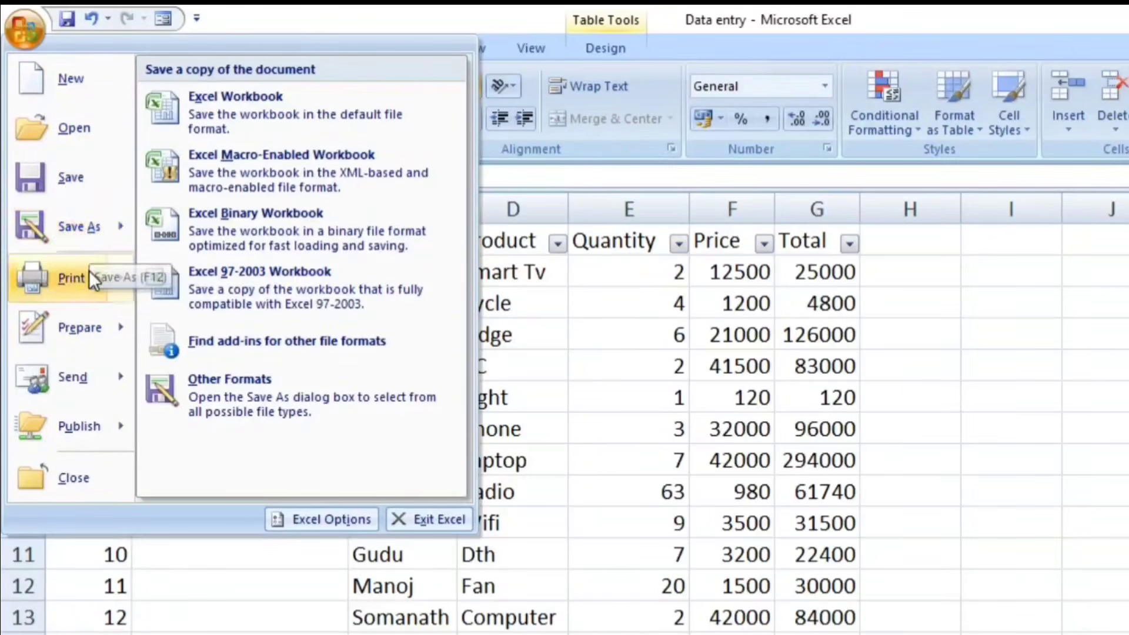
pyautogui.click(322, 523)
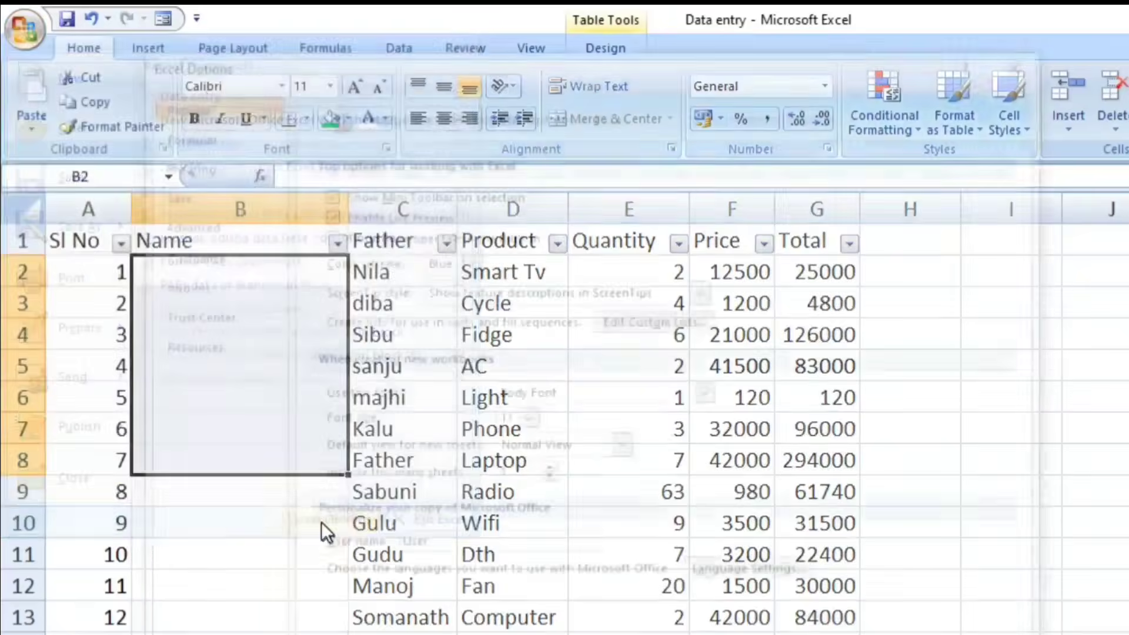
pyautogui.click(193, 100)
pyautogui.click(695, 318)
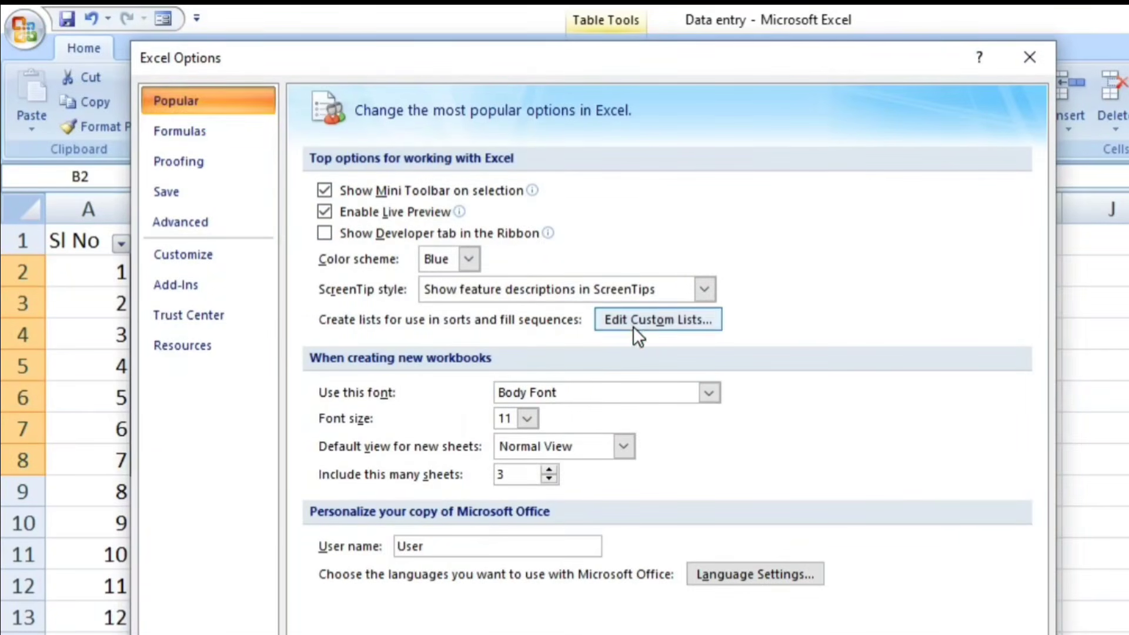
# - Enter the letters A through Z as list entries and add them as a new custom list
pyautogui.click(710, 218)
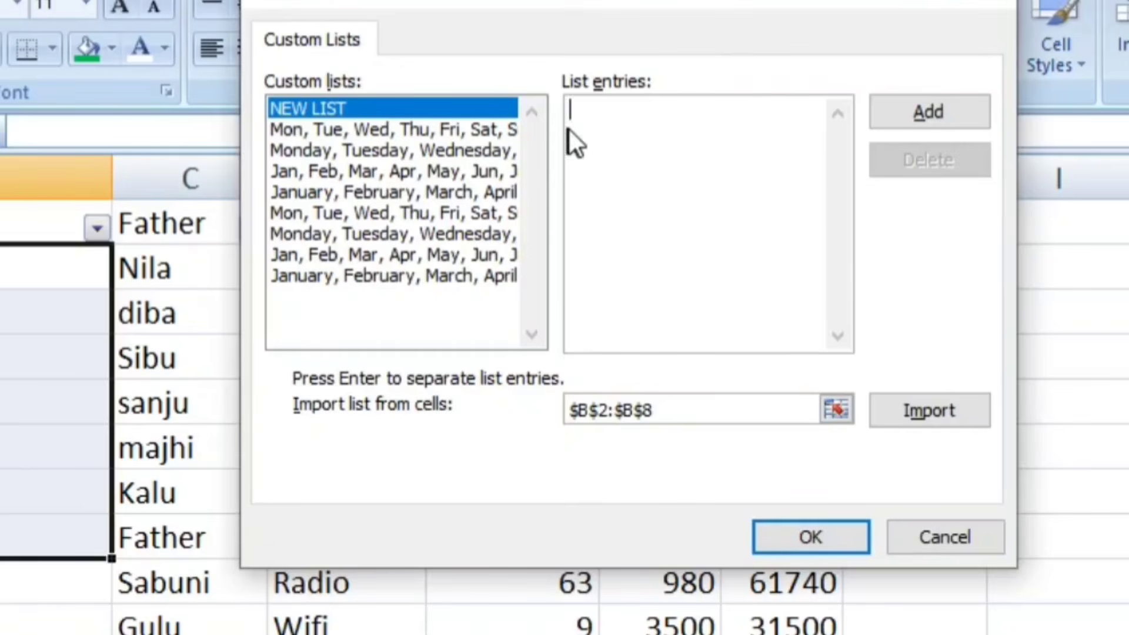
pyautogui.click(582, 122)
pyautogui.moveTo(617, 3); pyautogui.dragTo(538, 48)
pyautogui.click(557, 197)
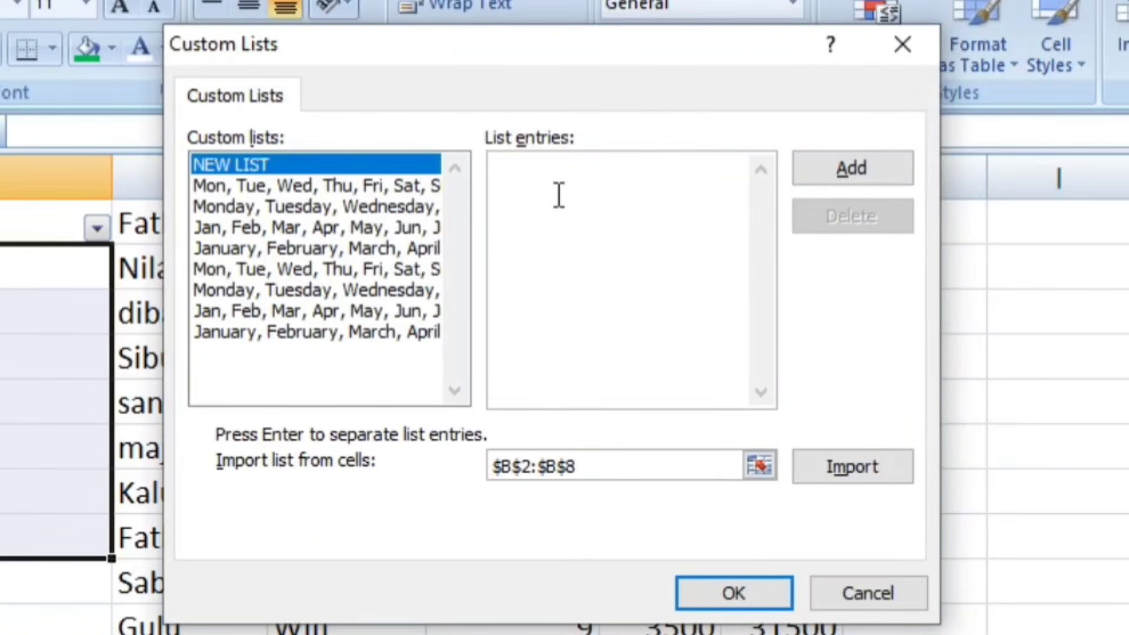
pyautogui.write('a')
pyautogui.press('BackSpace')
pyautogui.write('A')
pyautogui.write(',B,C,D,E,F')
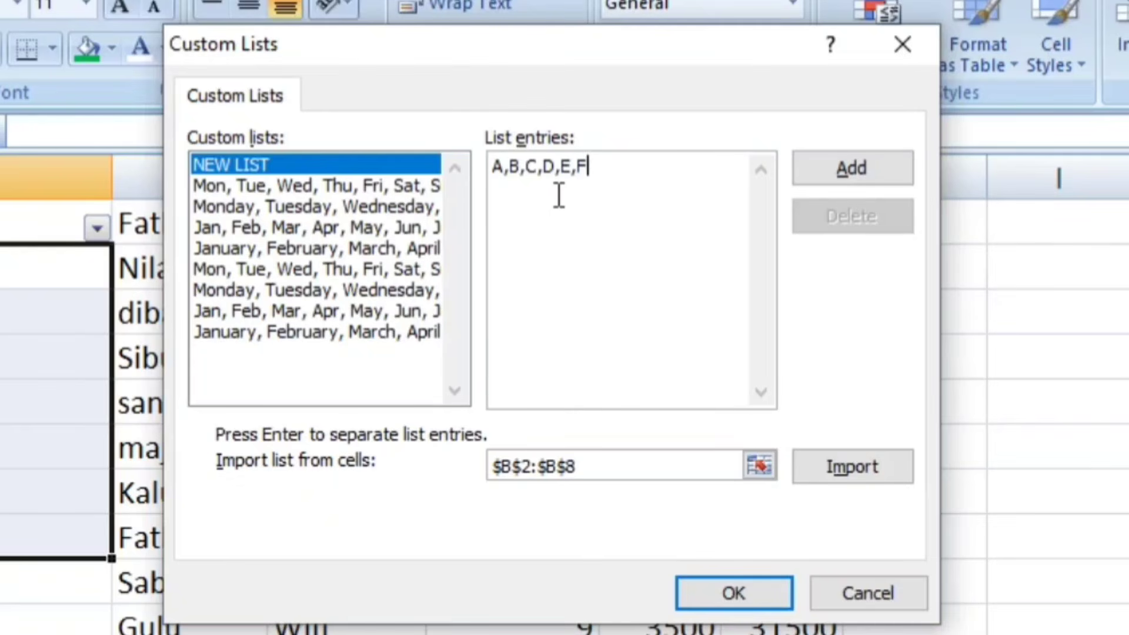
pyautogui.write(',G,H,I,J')
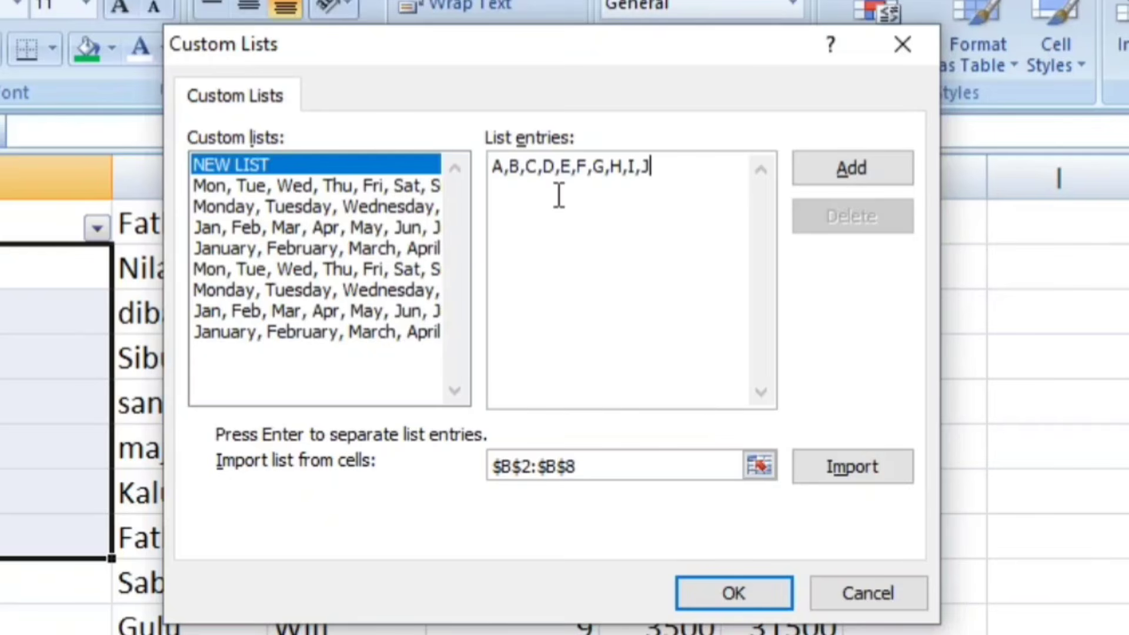
pyautogui.write(',K,L,M')
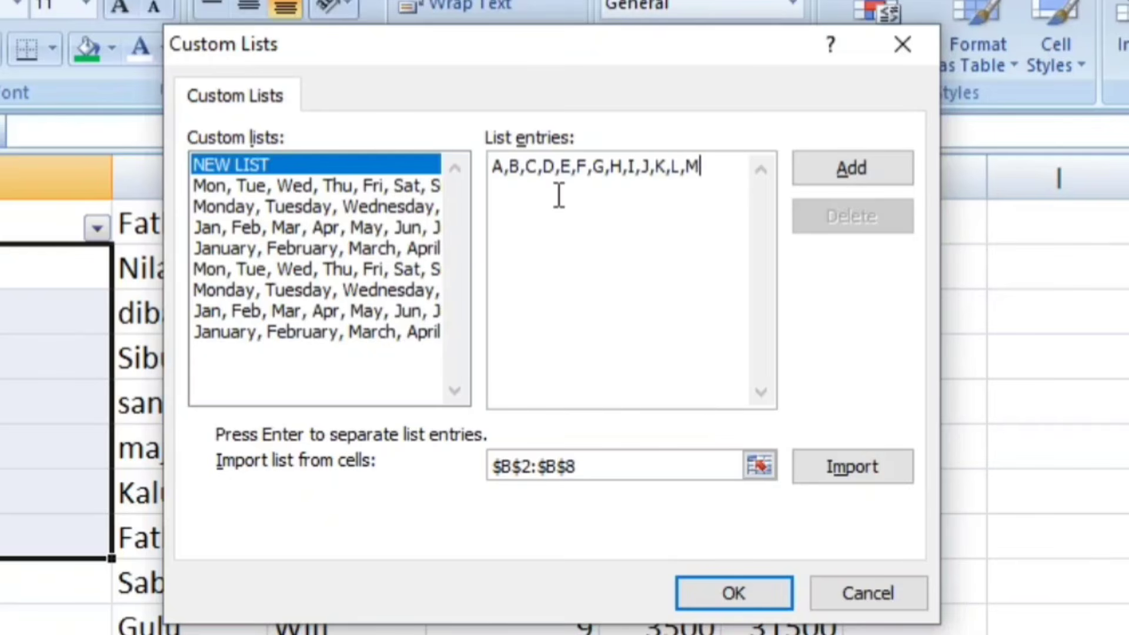
pyautogui.write(',N,O,P,Q,R,S,T,U,V,W,X,Y,Z')
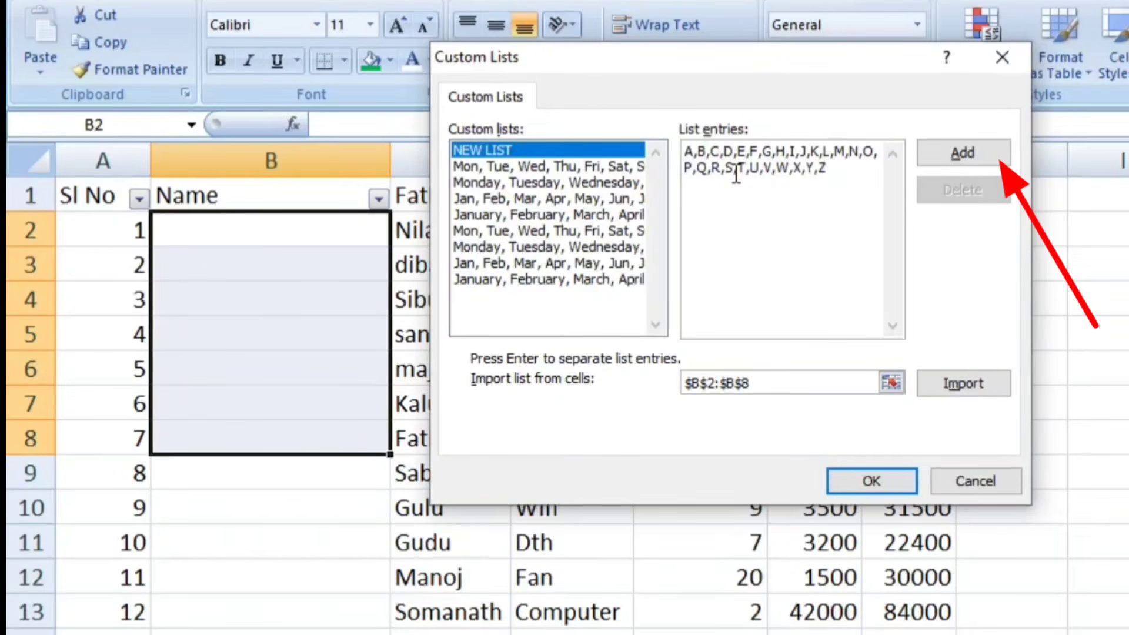
pyautogui.click(968, 158)
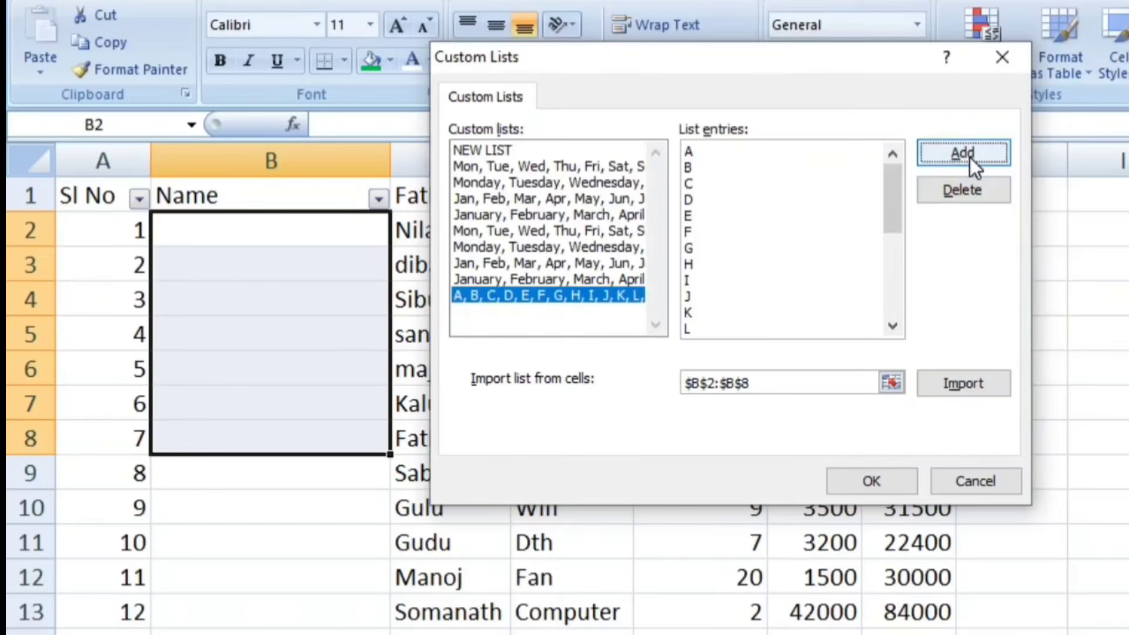
pyautogui.click(891, 481)
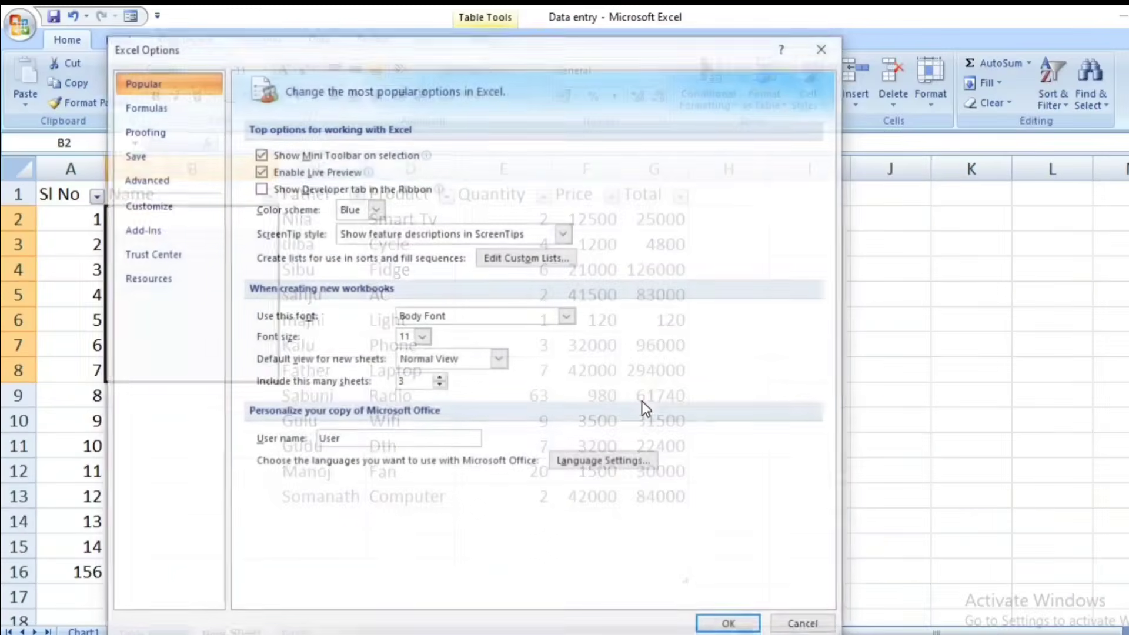
# - Close Excel Options and enter the letter A in cell B2
pyautogui.click(731, 625)
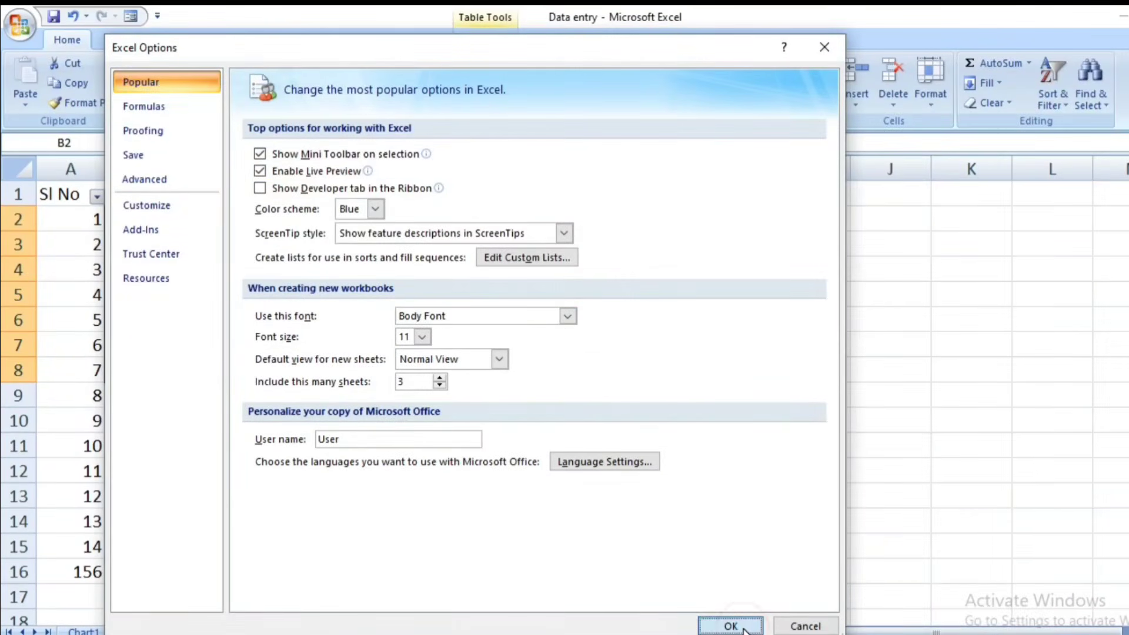
pyautogui.click(794, 477)
pyautogui.click(195, 228)
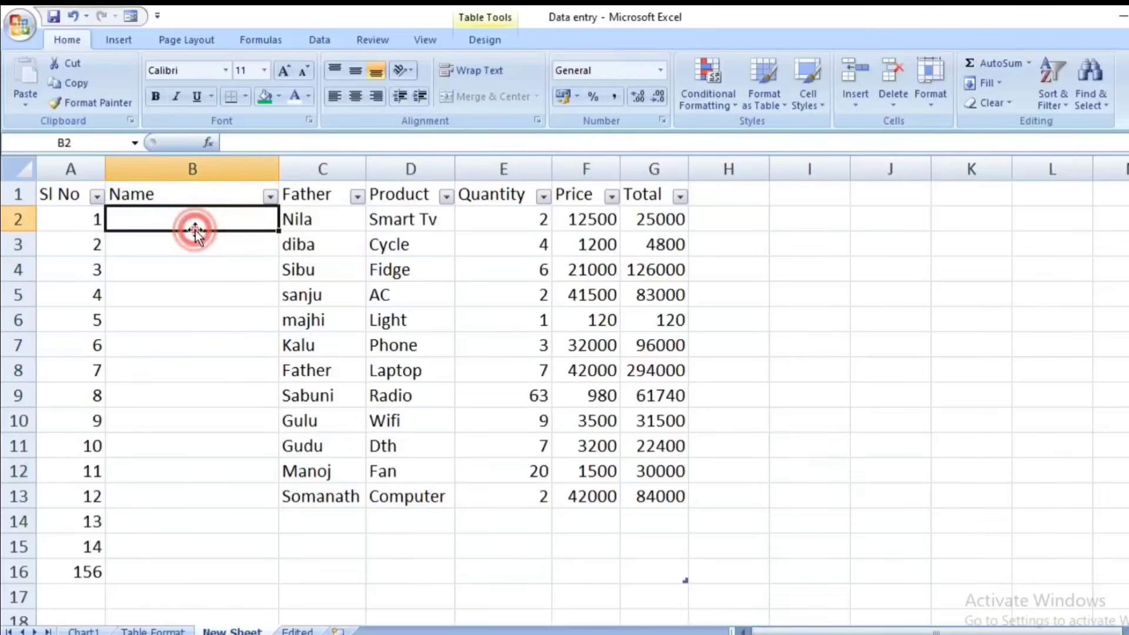
pyautogui.write('A')
pyautogui.click(197, 266)
pyautogui.click(209, 220)
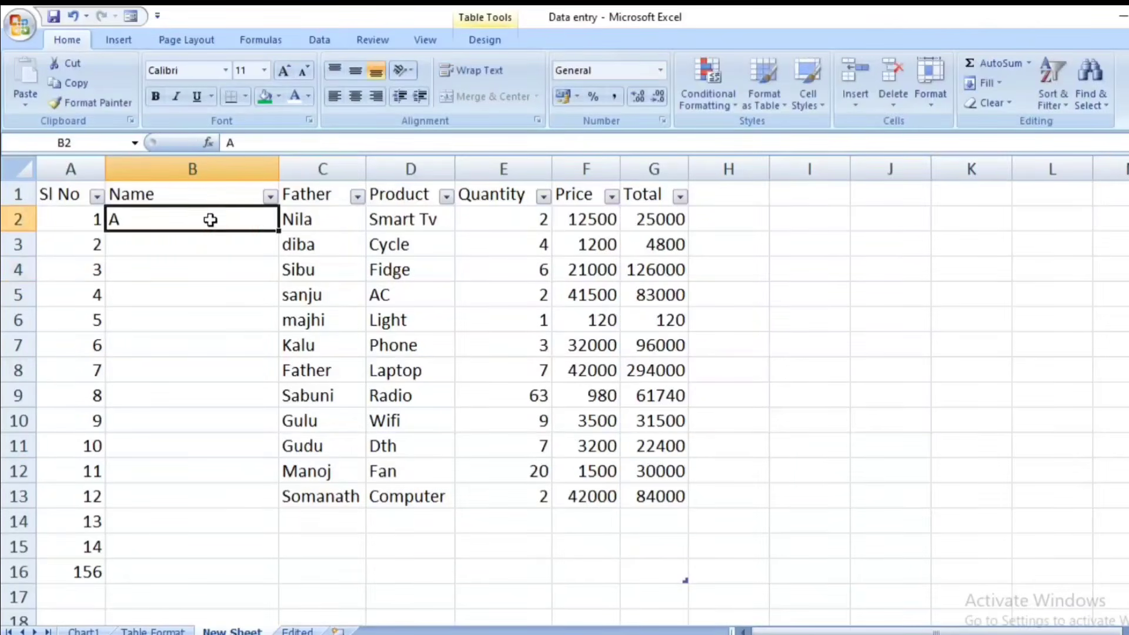
# - Fill the alphabet down column B from A to W and check the filled letters
pyautogui.moveTo(279, 234); pyautogui.dragTo(279, 582)
pyautogui.scroll(3, 362, 494)
pyautogui.click(231, 440)
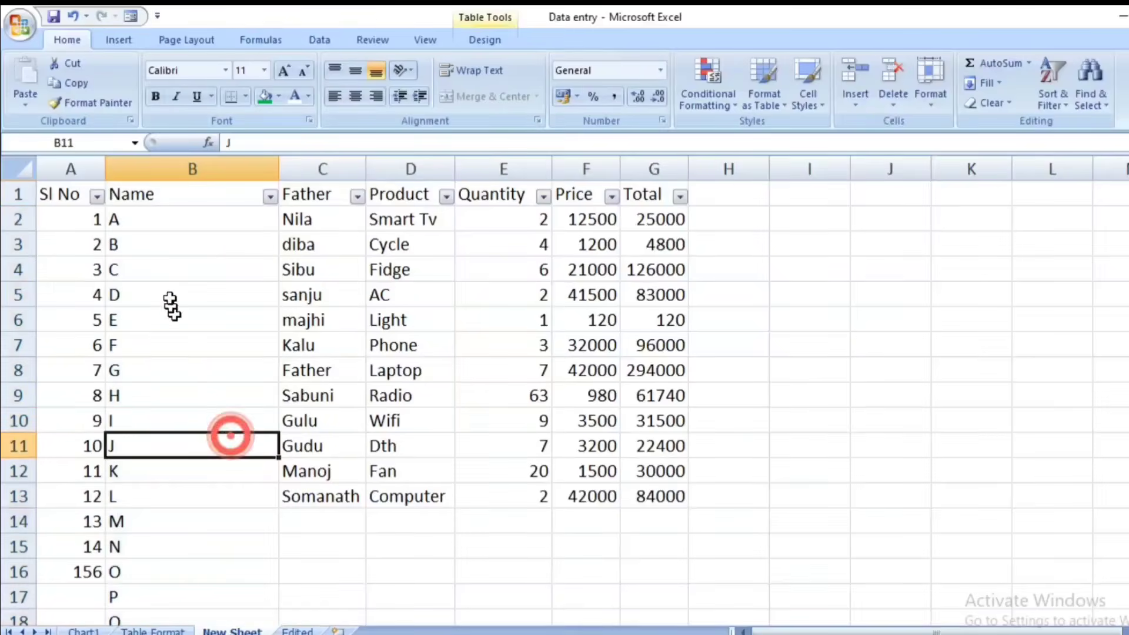
pyautogui.scroll(-4, 189, 526)
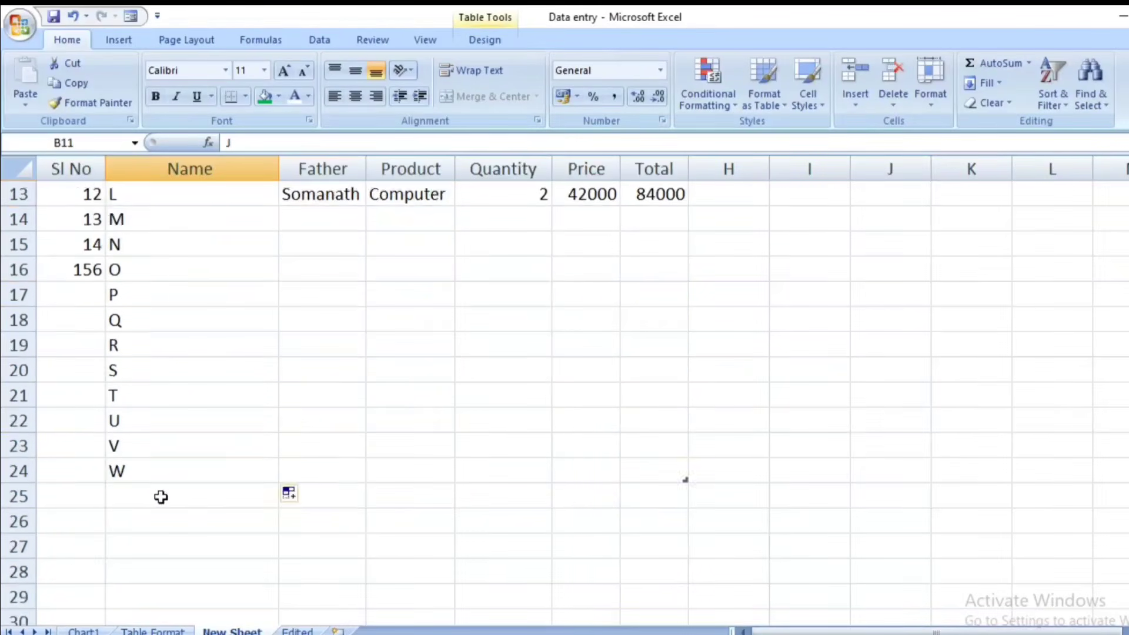
pyautogui.scroll(4, 159, 496)
# - Undo the alphabet fill and delete the A from cell B2
pyautogui.hotkey('ctrl', 'z')
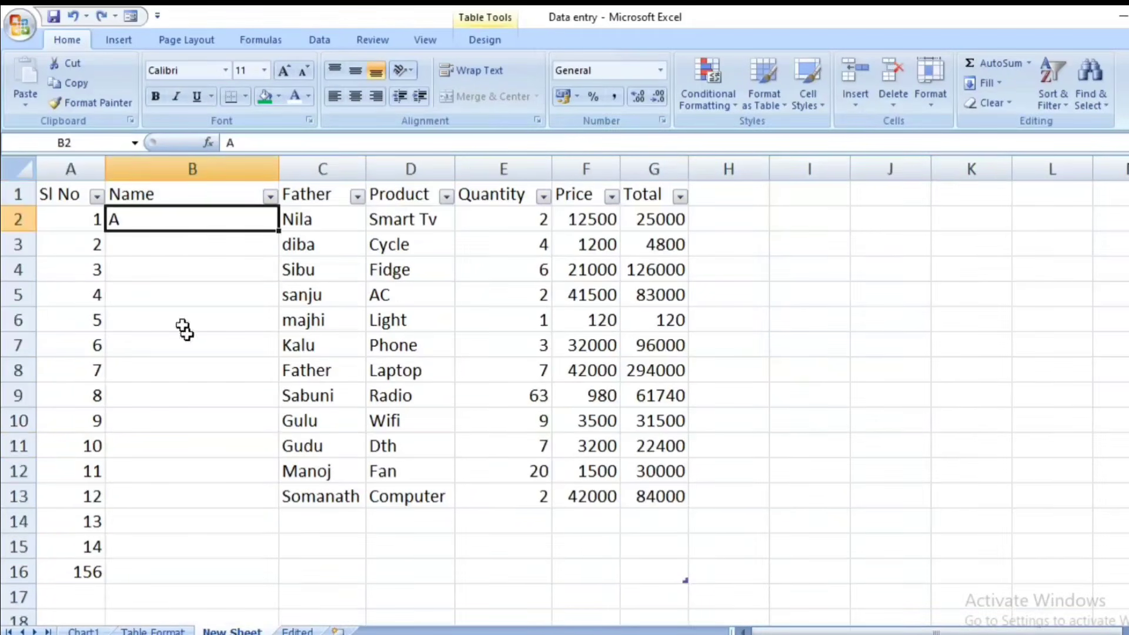
pyautogui.click(163, 234)
pyautogui.click(160, 218)
pyautogui.click(158, 216)
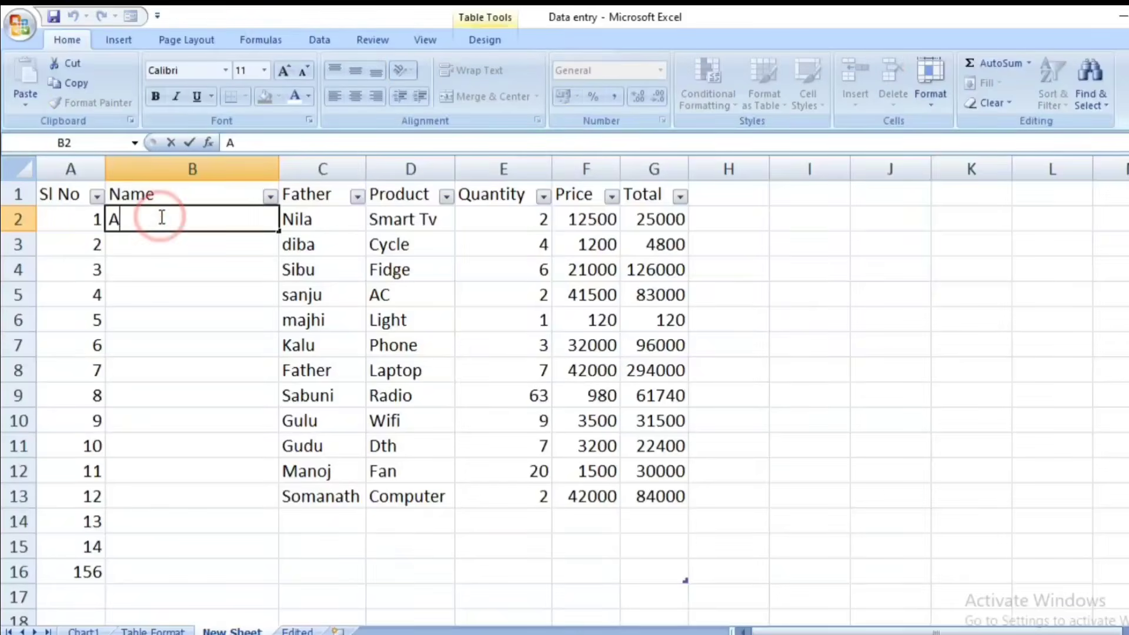
pyautogui.press('Delete')
pyautogui.click(184, 296)
pyautogui.click(169, 217)
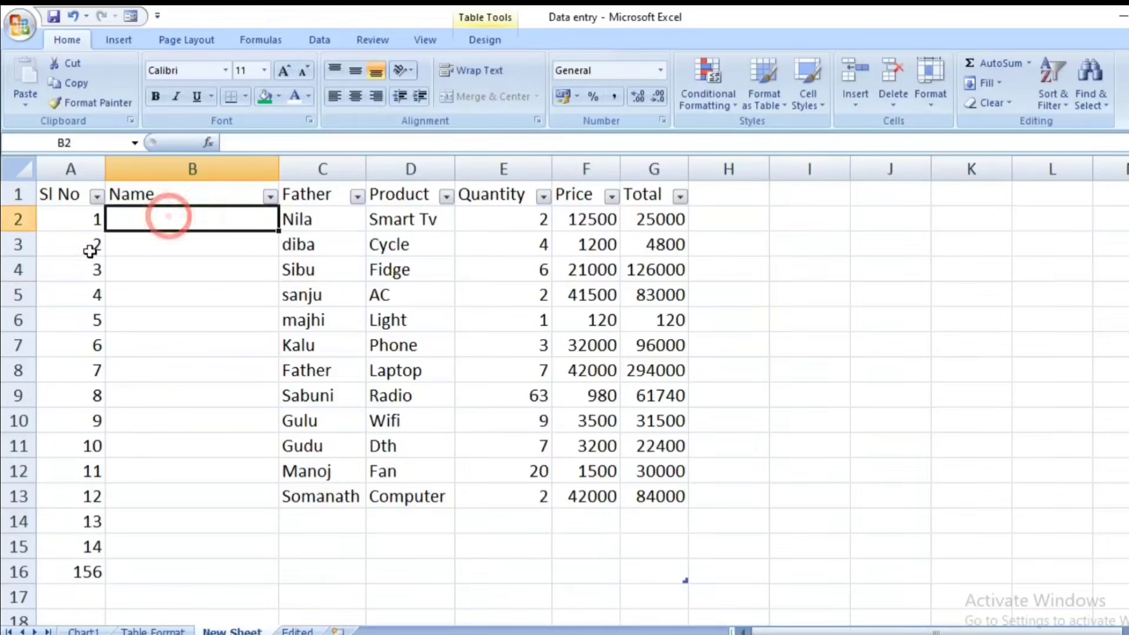
# - Add a new custom list of seven first names in Edit Custom Lists
pyautogui.click(21, 24)
pyautogui.click(259, 418)
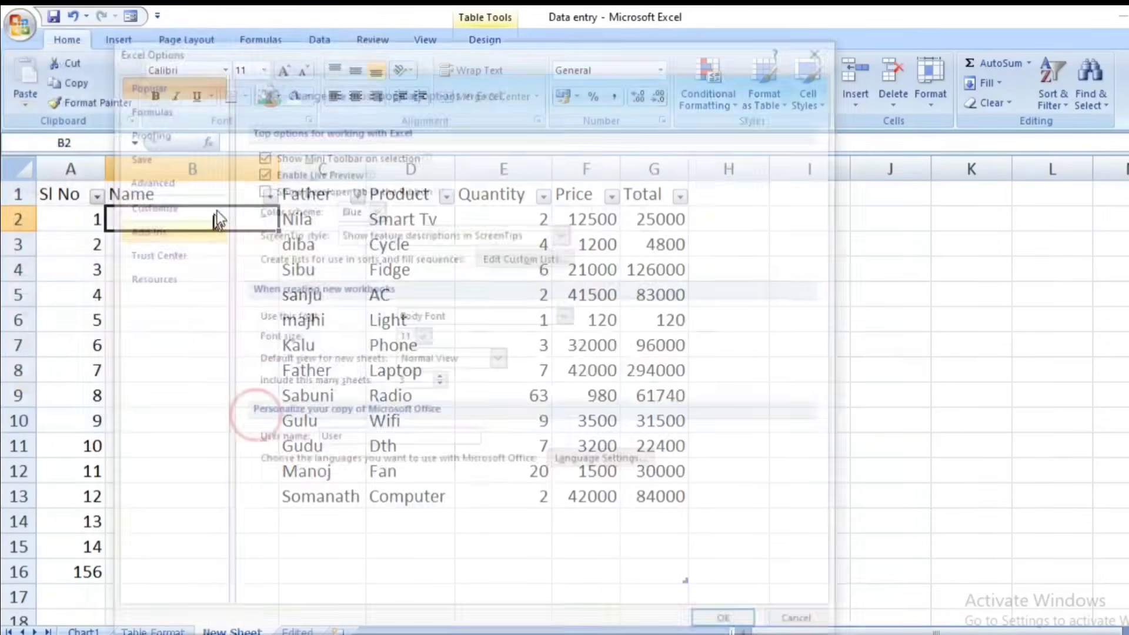
pyautogui.click(527, 258)
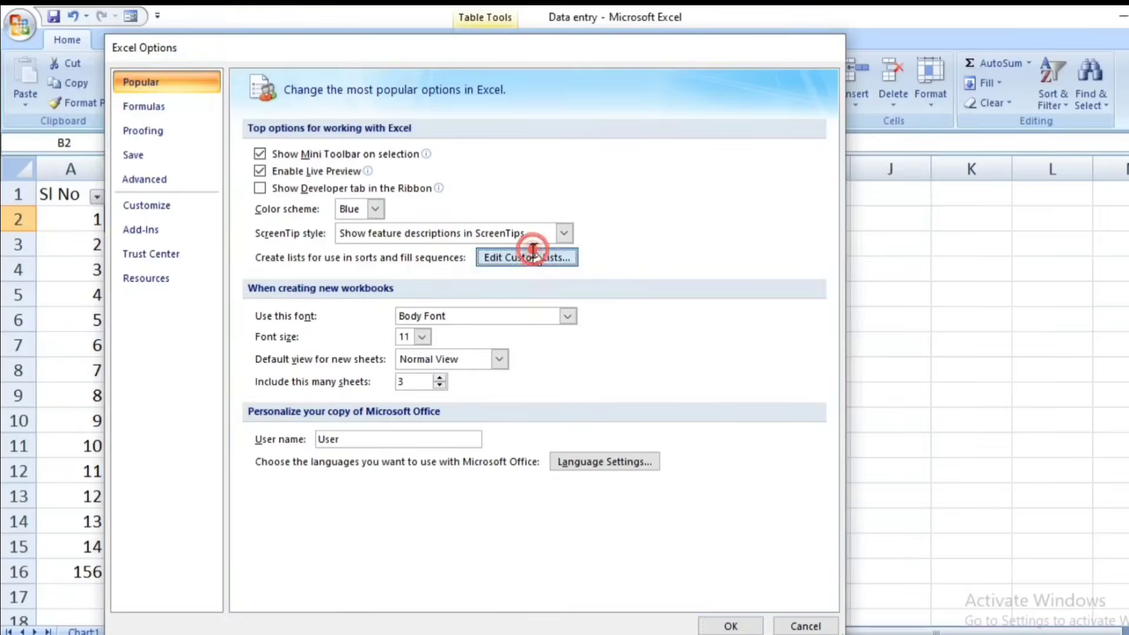
pyautogui.click(513, 170)
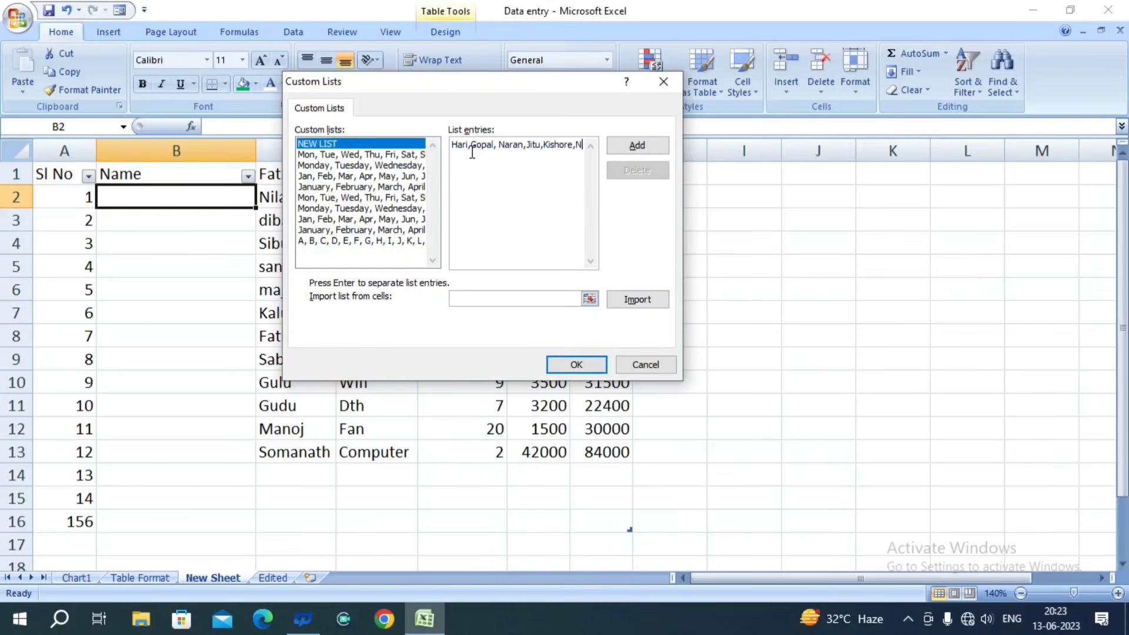
pyautogui.write('ilu,Tiku')
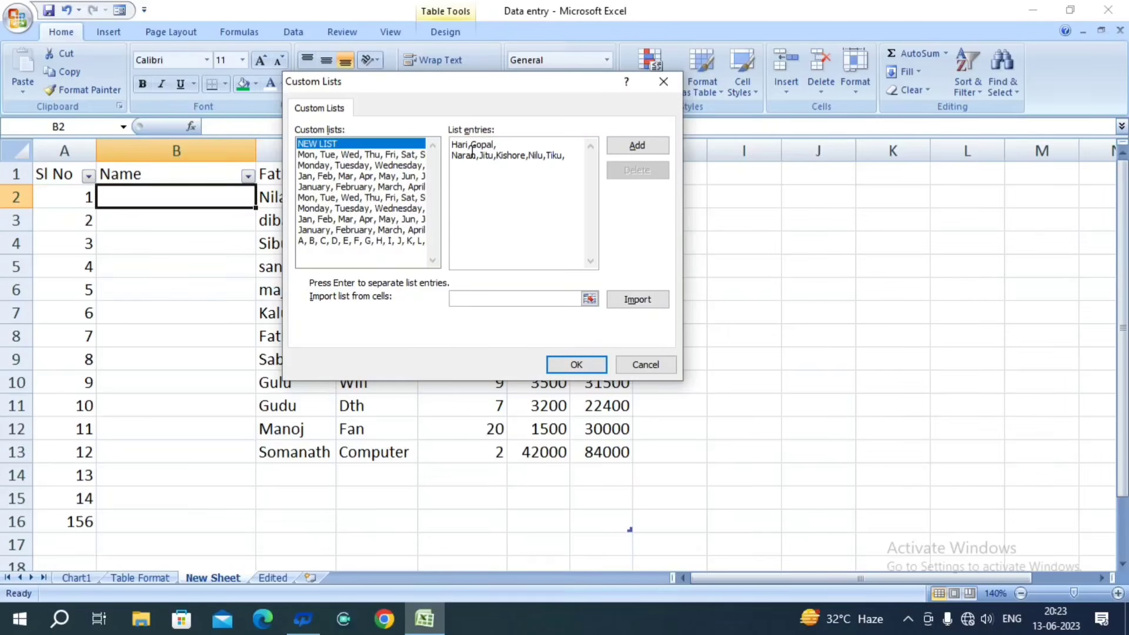
pyautogui.click(641, 147)
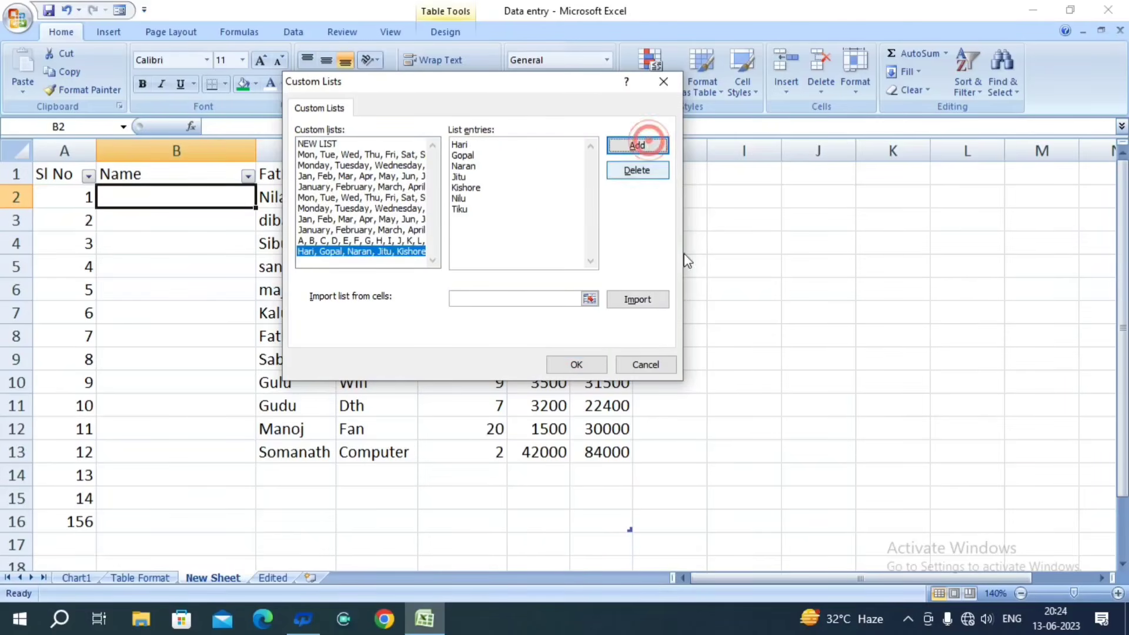
pyautogui.click(582, 365)
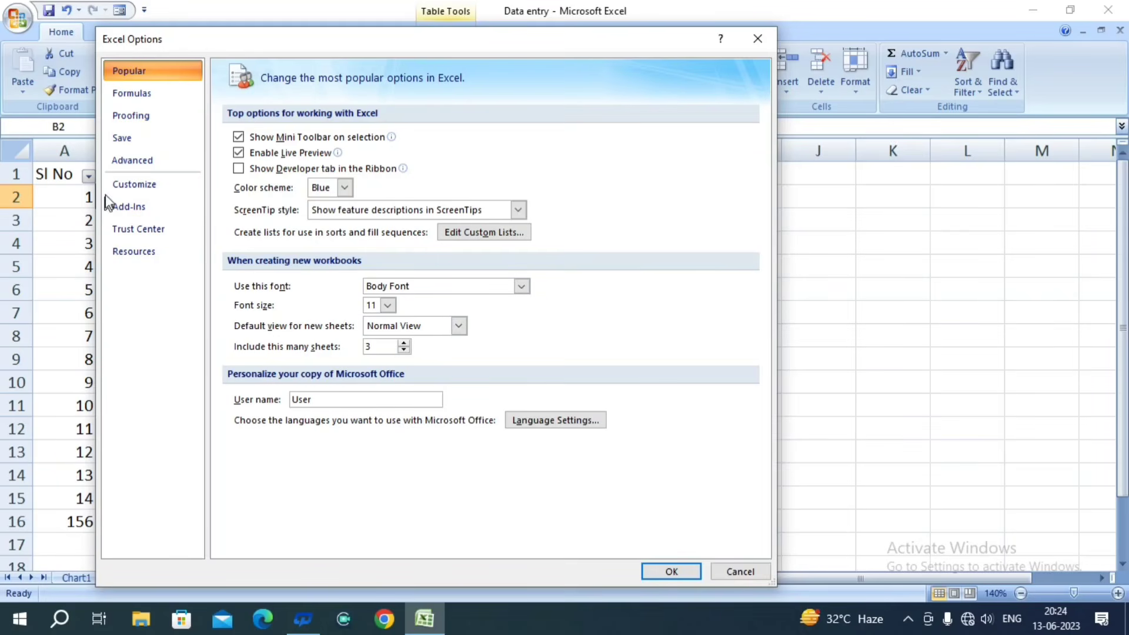
# - Recheck the custom lists and close Excel Options without changes
pyautogui.click(540, 421)
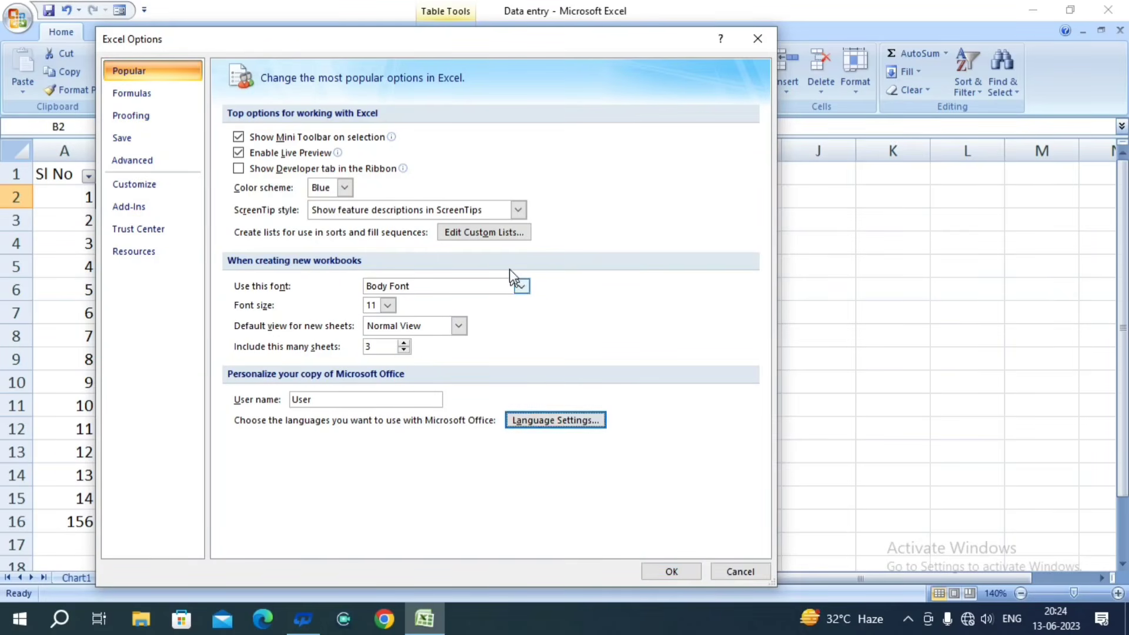
pyautogui.click(504, 233)
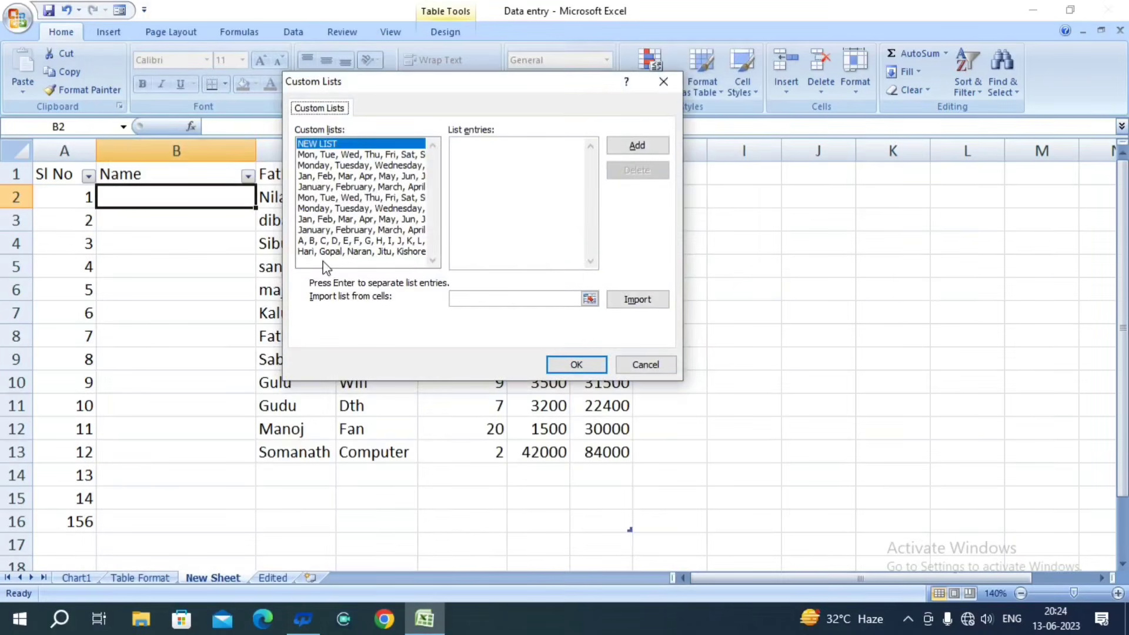
pyautogui.click(663, 82)
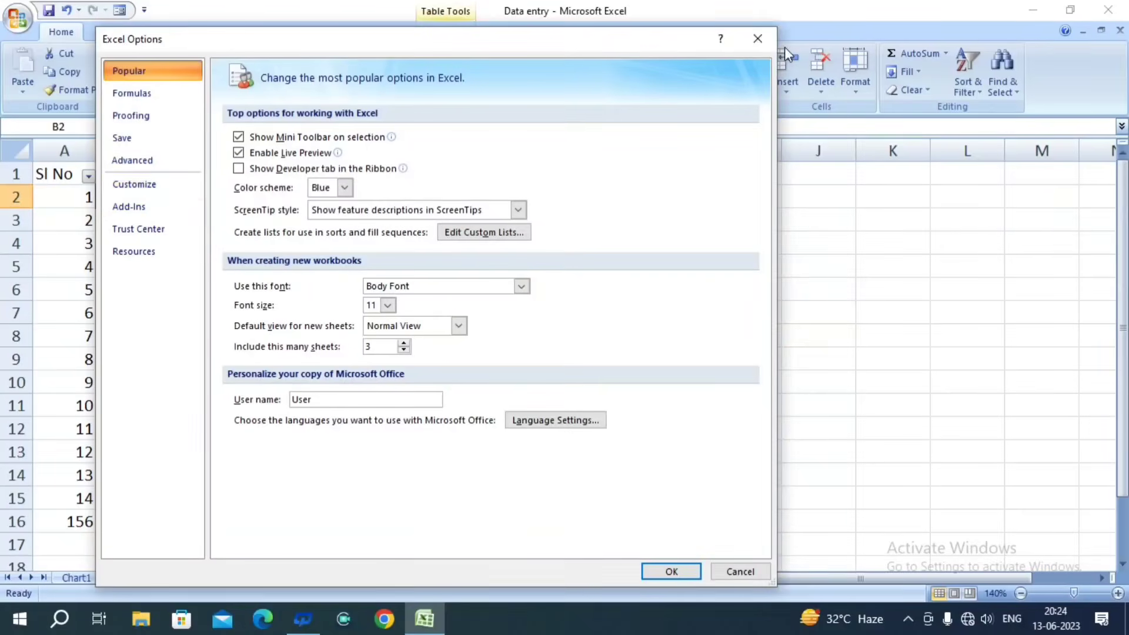
pyautogui.click(758, 40)
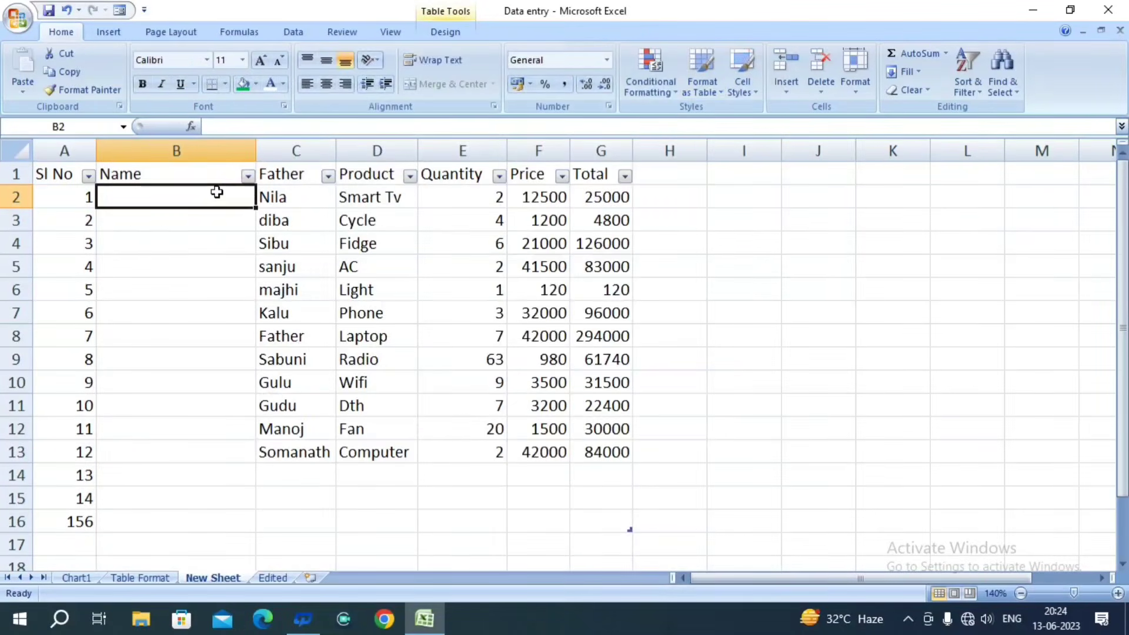
# - Fill B2:B15 from the custom first-name list, then delete those names
pyautogui.write('Hari')
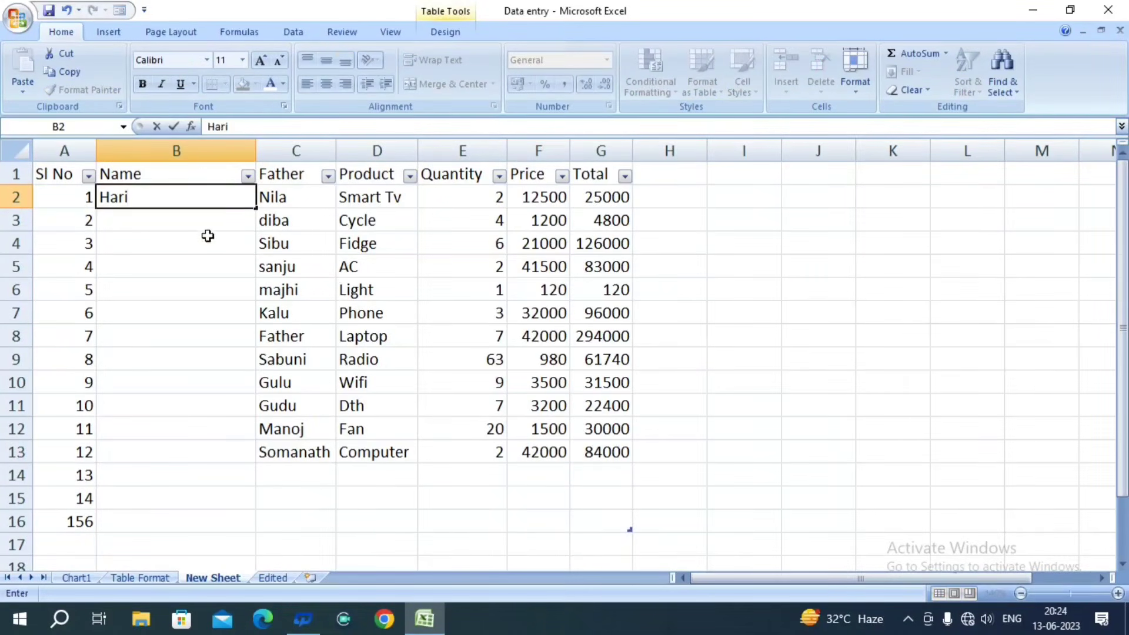
pyautogui.click(207, 236)
pyautogui.click(202, 189)
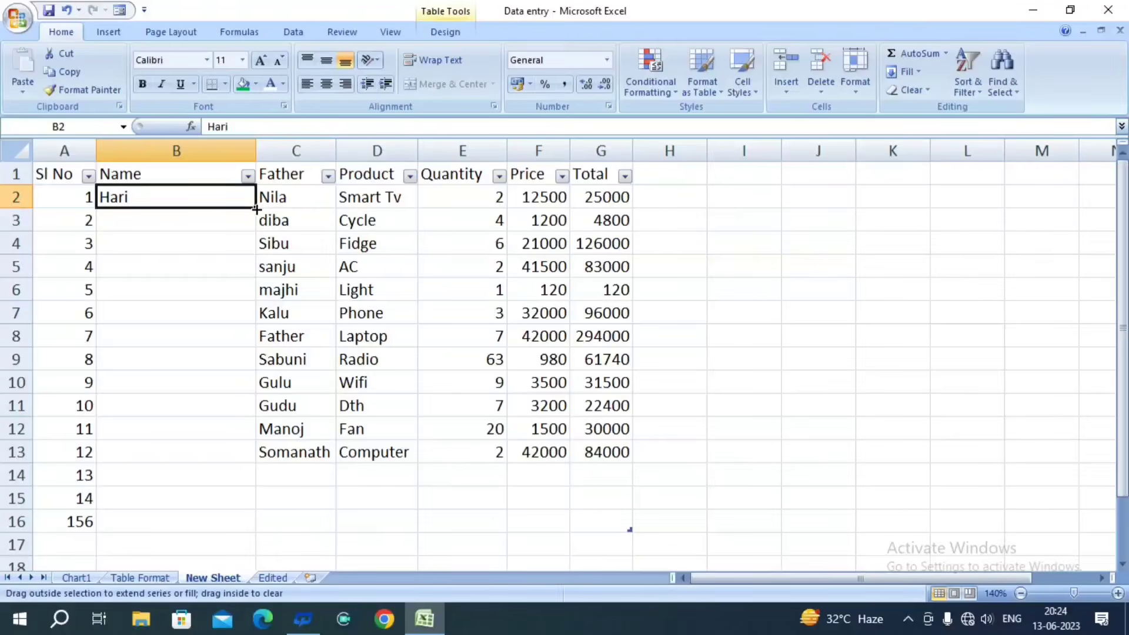
pyautogui.moveTo(257, 209); pyautogui.dragTo(234, 511)
pyautogui.click(426, 430)
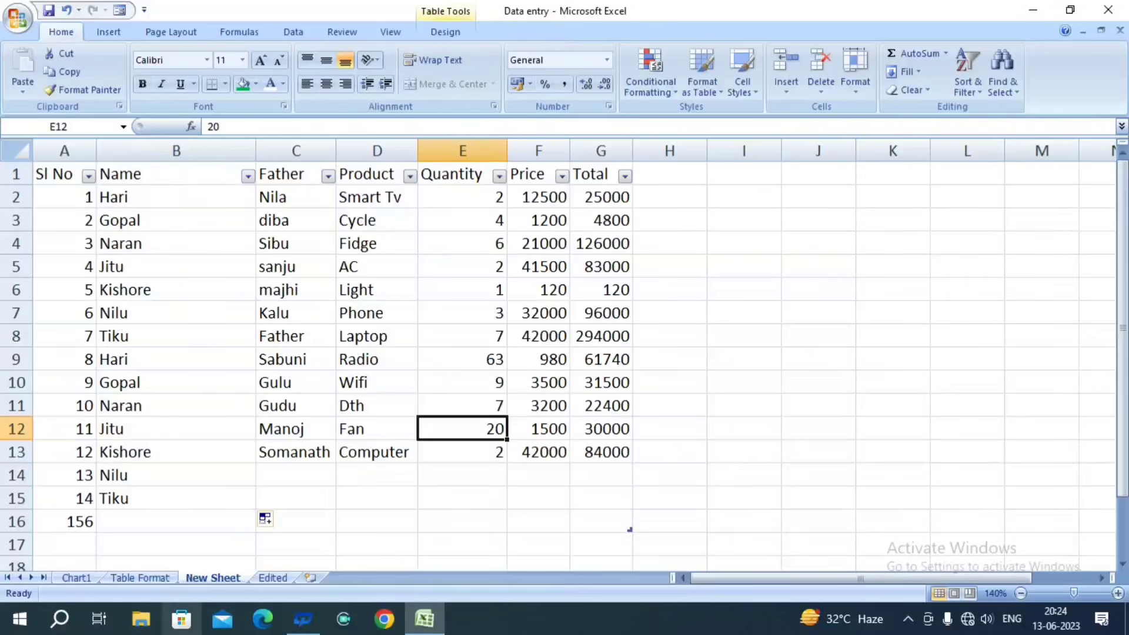
pyautogui.click(142, 196)
pyautogui.moveTo(140, 207); pyautogui.dragTo(125, 496)
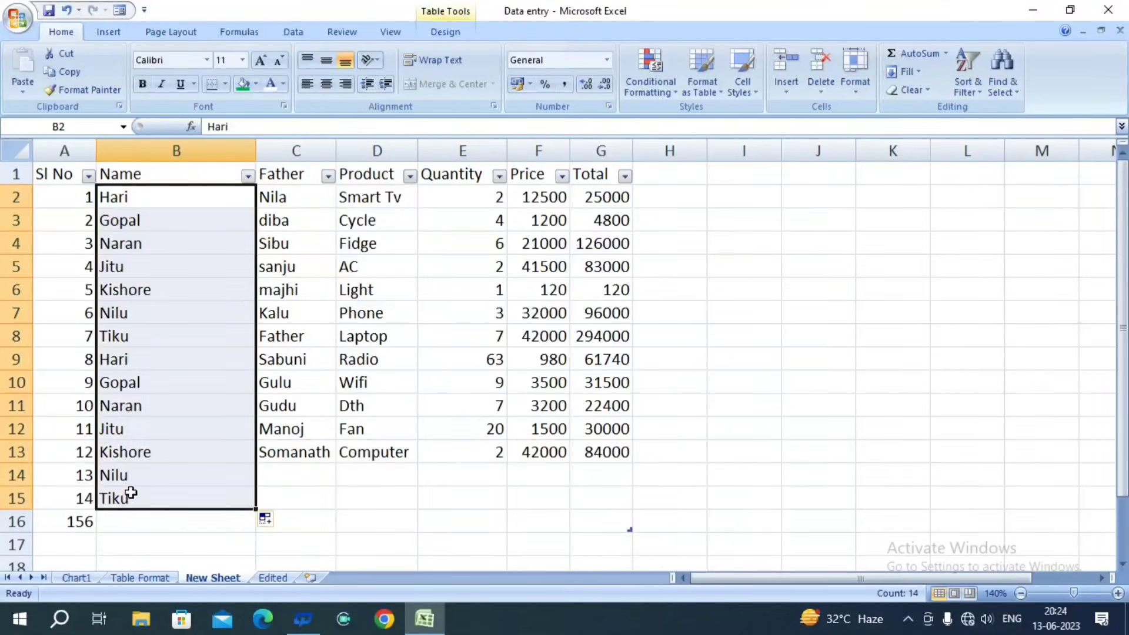
pyautogui.press('Delete')
# - Select the first-name custom list in Edit Custom Lists and confirm its permanent deletion
pyautogui.click(18, 18)
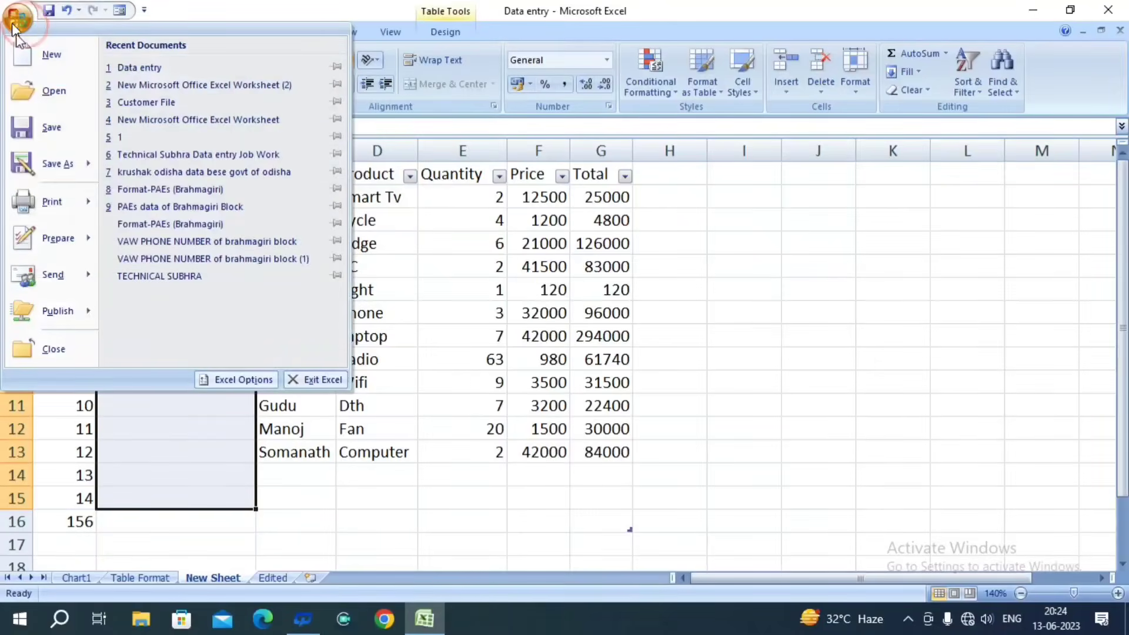
pyautogui.moveTo(61, 206)
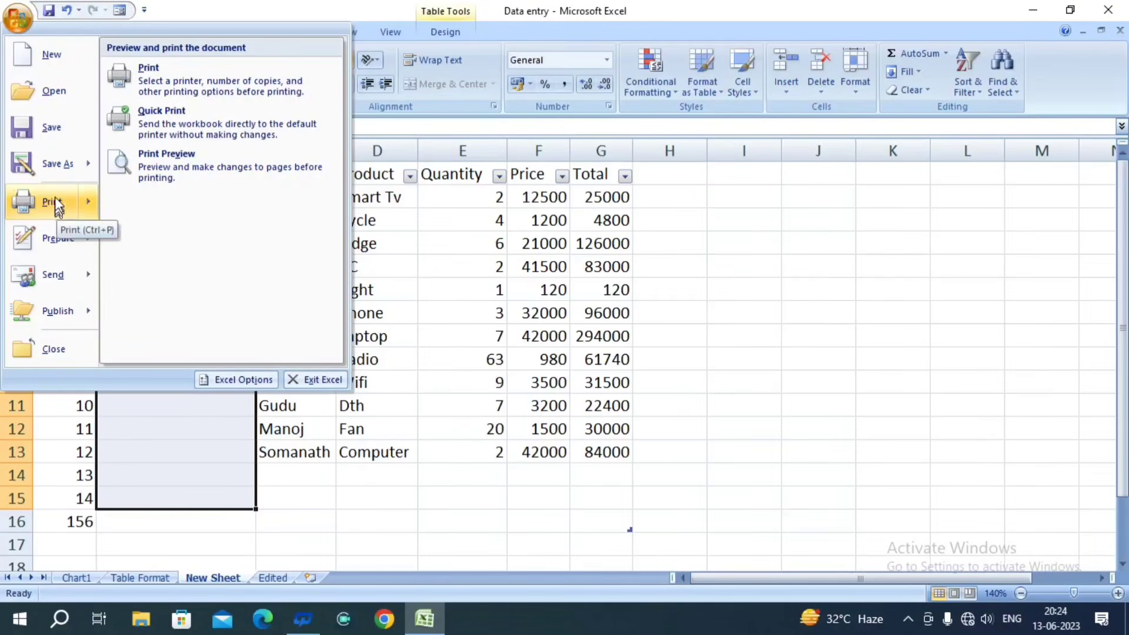
pyautogui.click(237, 380)
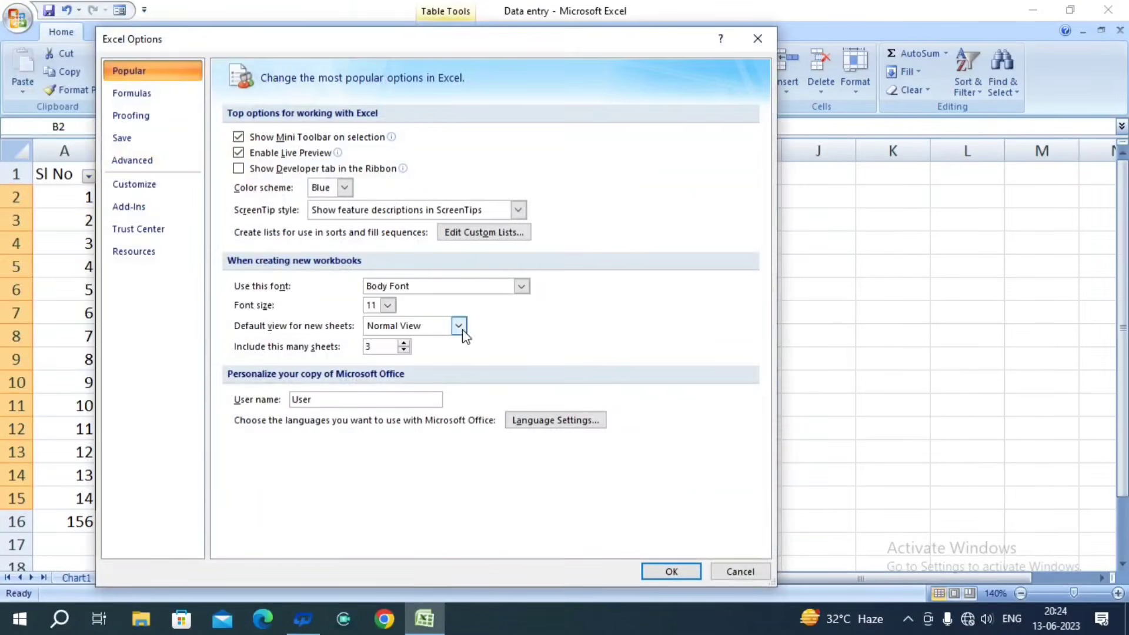
pyautogui.click(468, 232)
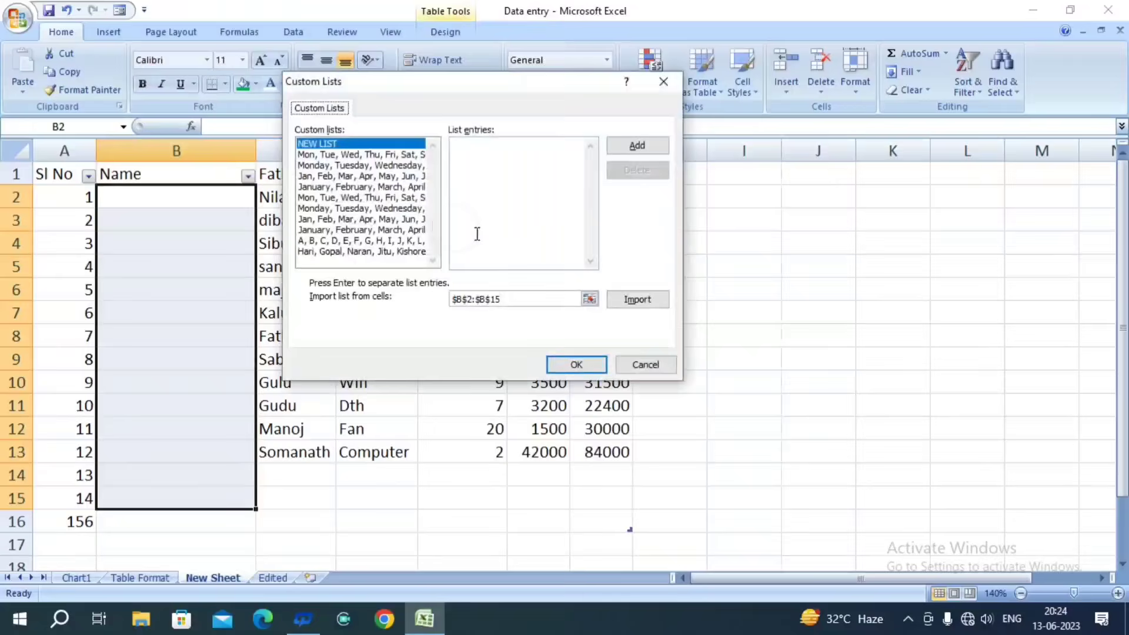
pyautogui.click(353, 252)
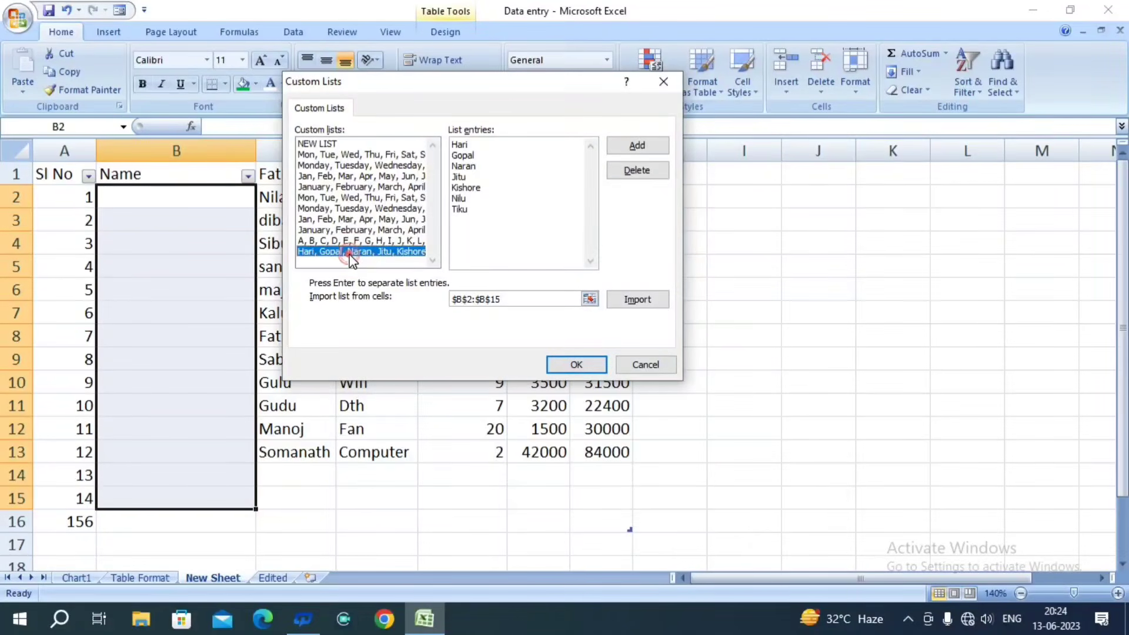
pyautogui.click(636, 170)
pyautogui.click(540, 351)
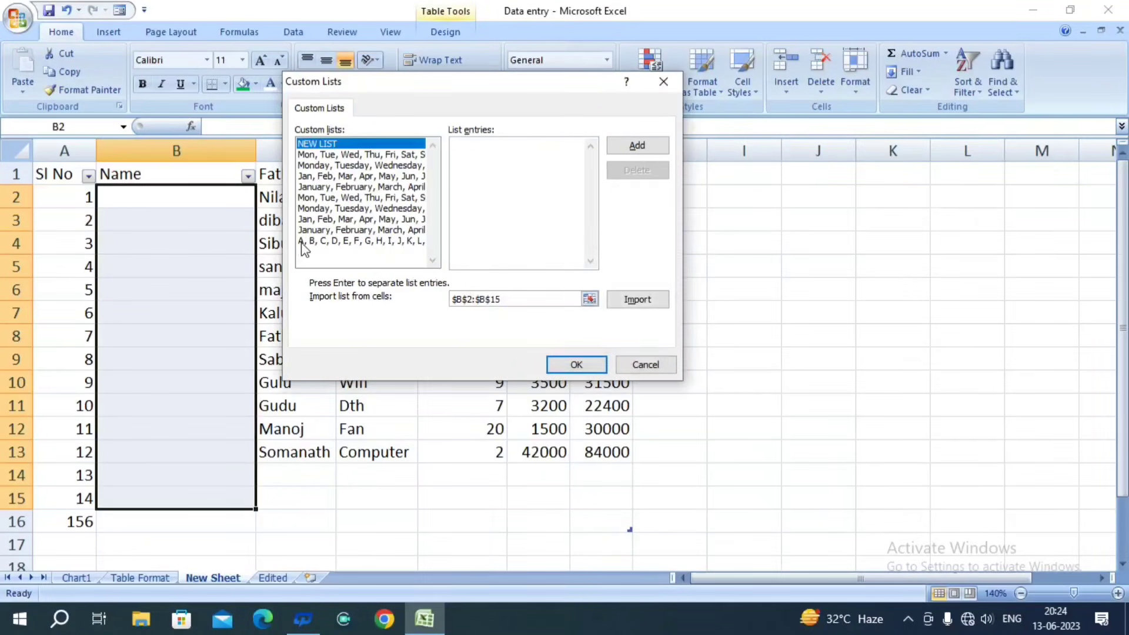
# - Close the custom lists editor and Excel Options
pyautogui.click(578, 366)
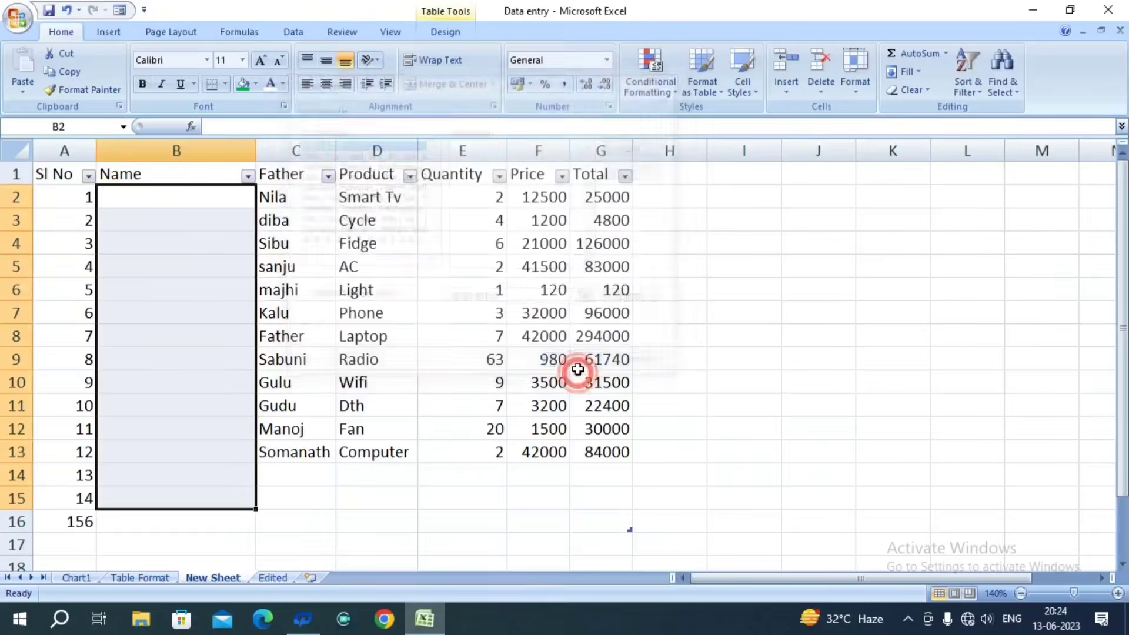
pyautogui.click(667, 572)
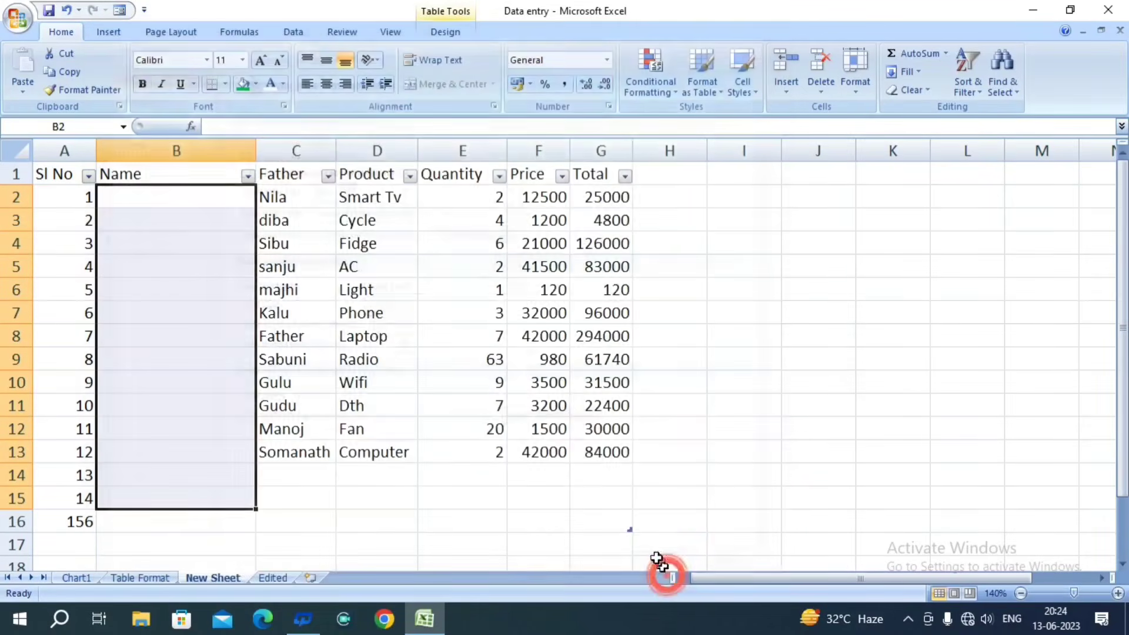
pyautogui.click(244, 383)
# - Enter the first name in B2, test-fill it down to B8, then undo the fill
pyautogui.click(173, 200)
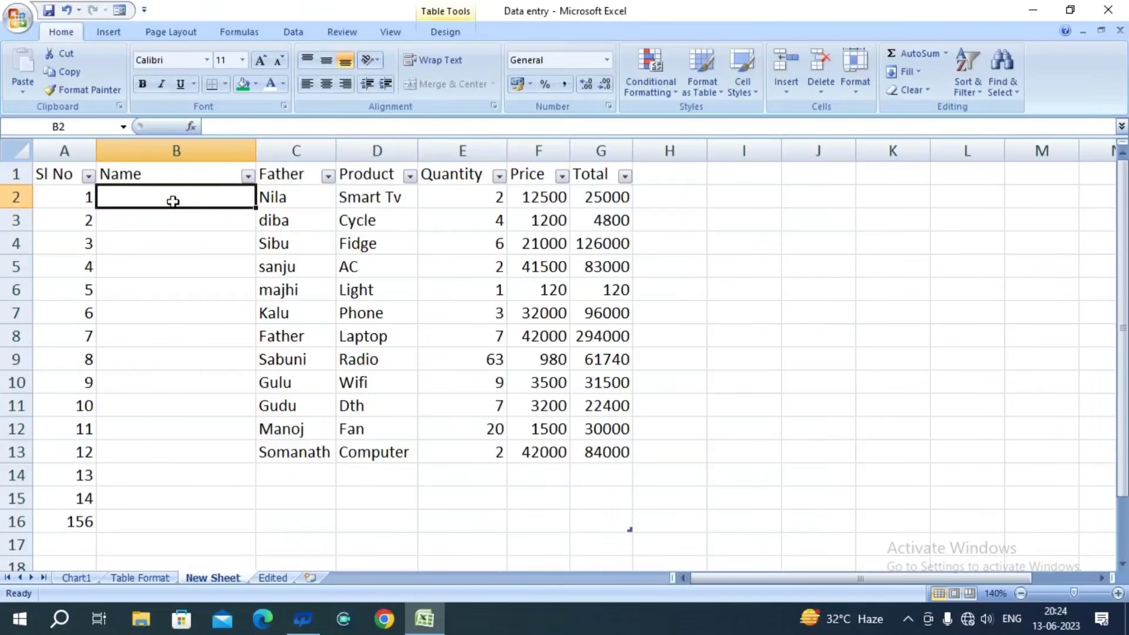
pyautogui.write('Hari')
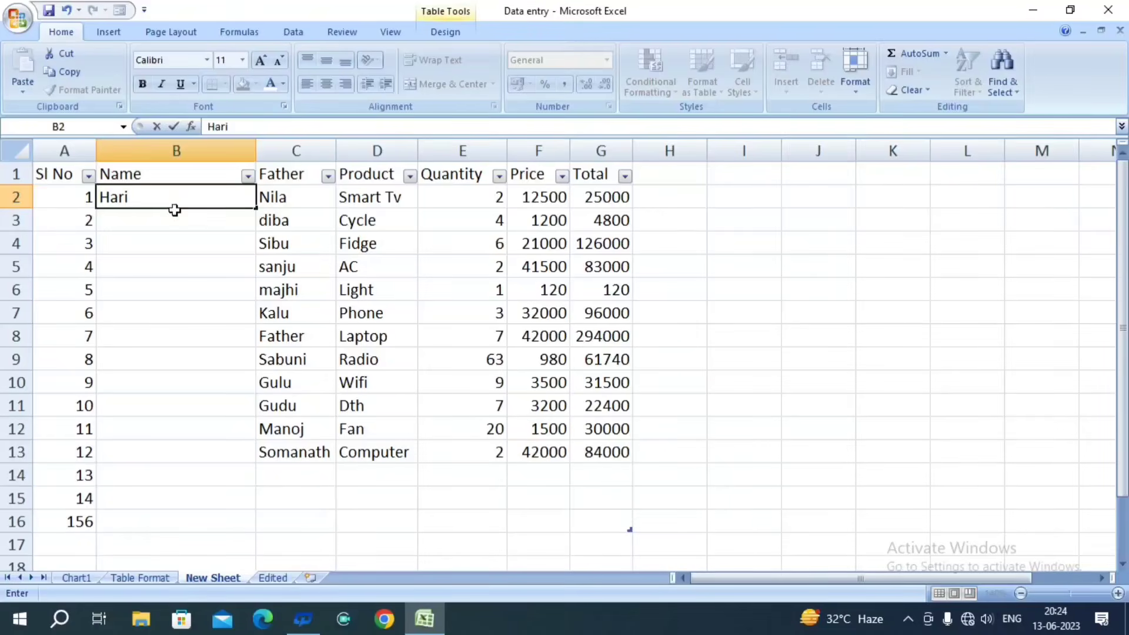
pyautogui.click(176, 222)
pyautogui.click(184, 198)
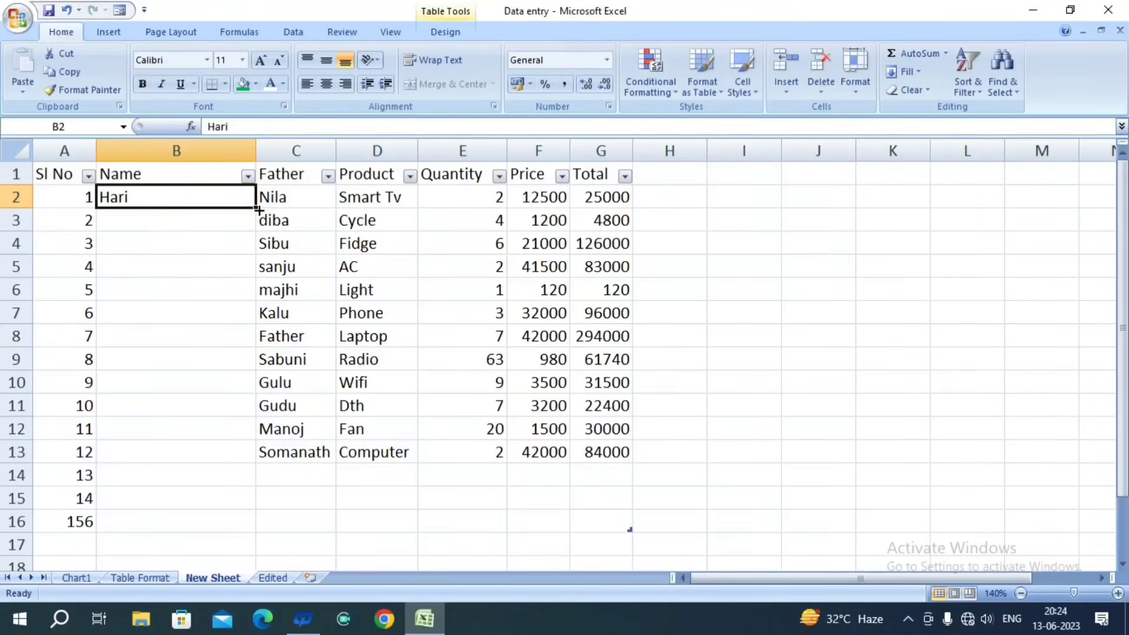
pyautogui.moveTo(258, 210); pyautogui.dragTo(246, 350)
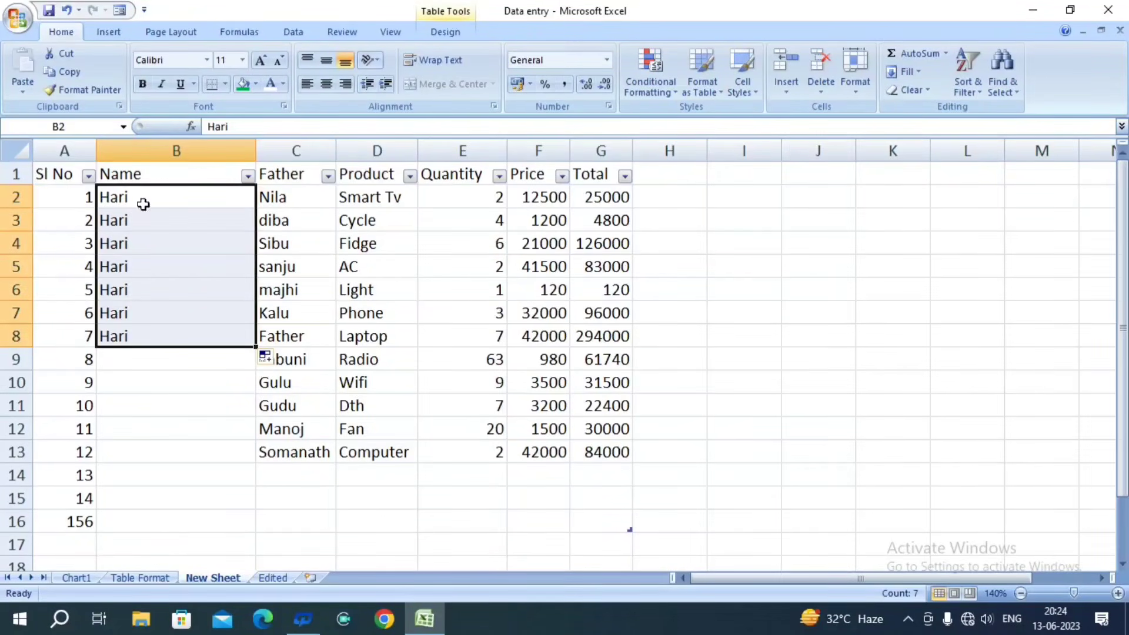
pyautogui.hotkey('ctrl', 'z')
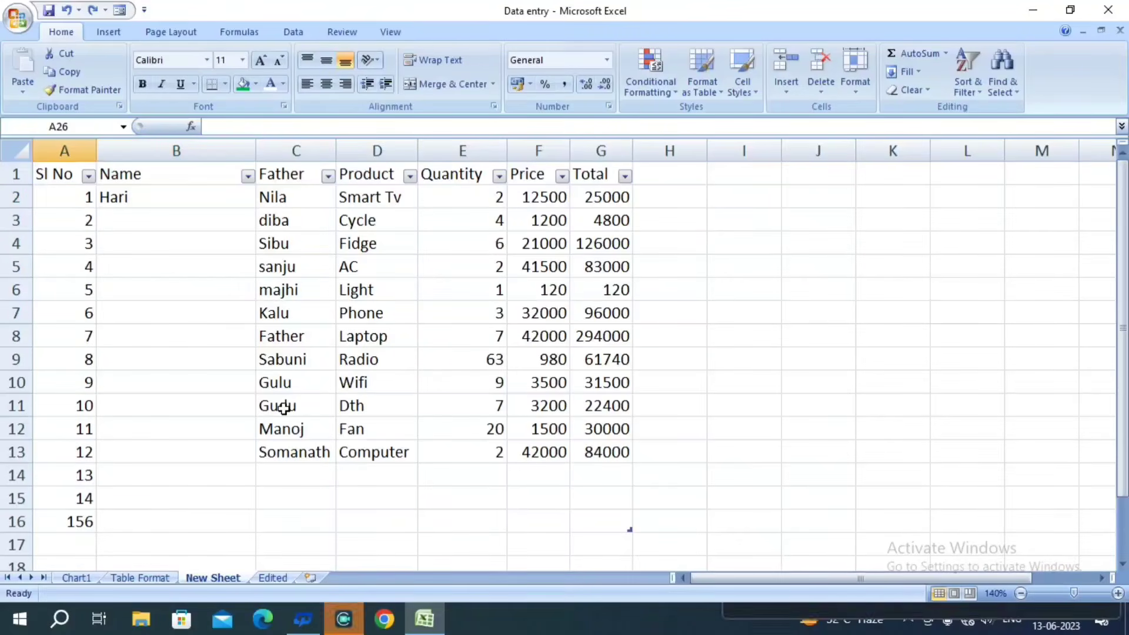
pyautogui.press('alt')
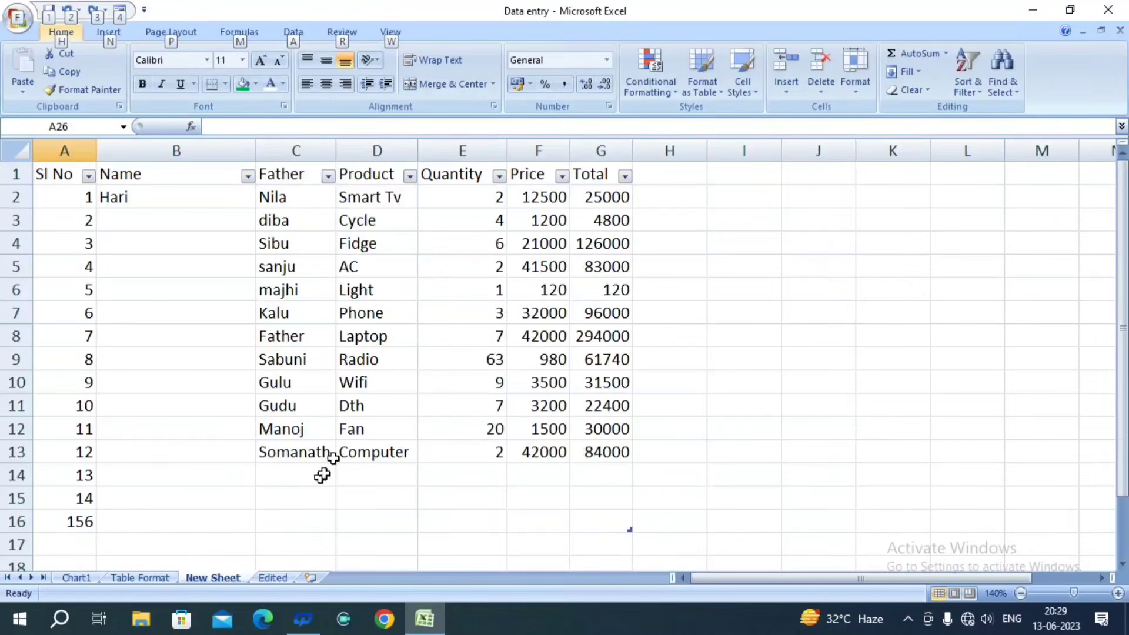
# - On the Table Format sheet, select row 13, just below the ten records
pyautogui.click(147, 578)
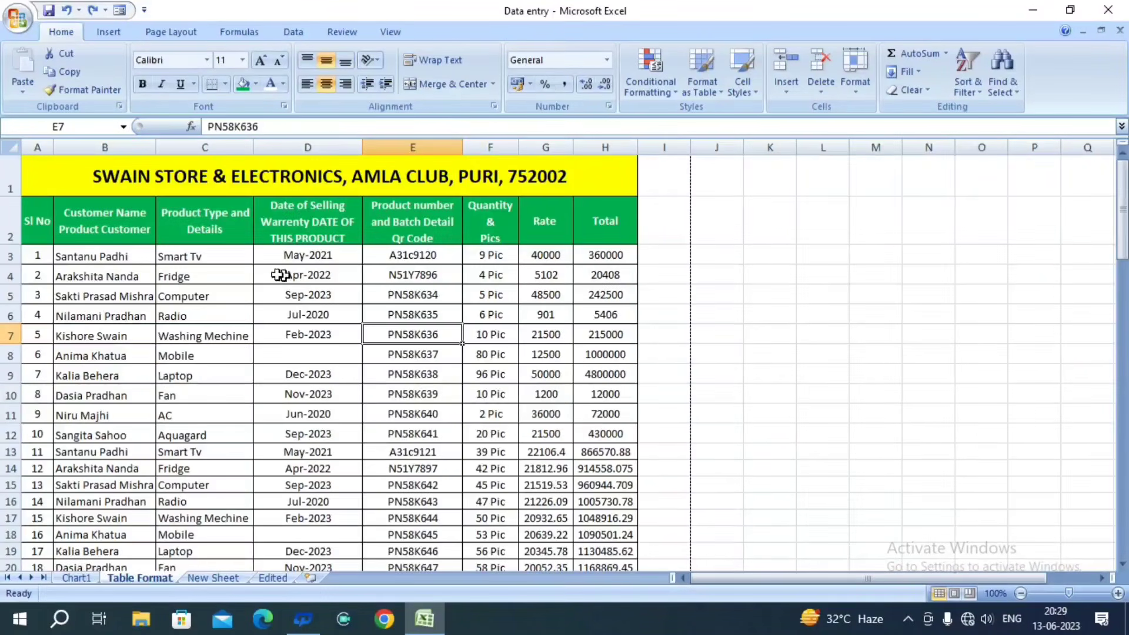
pyautogui.scroll(-2, 635, 444)
pyautogui.scroll(2, 713, 435)
pyautogui.scroll(-4, 449, 414)
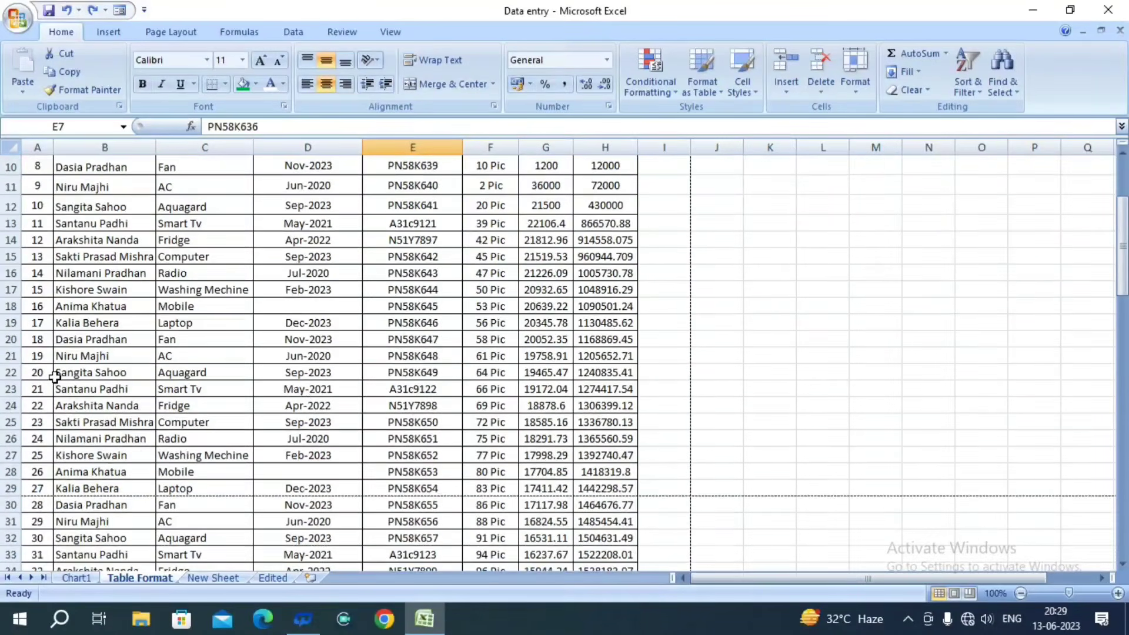
pyautogui.scroll(4, 43, 359)
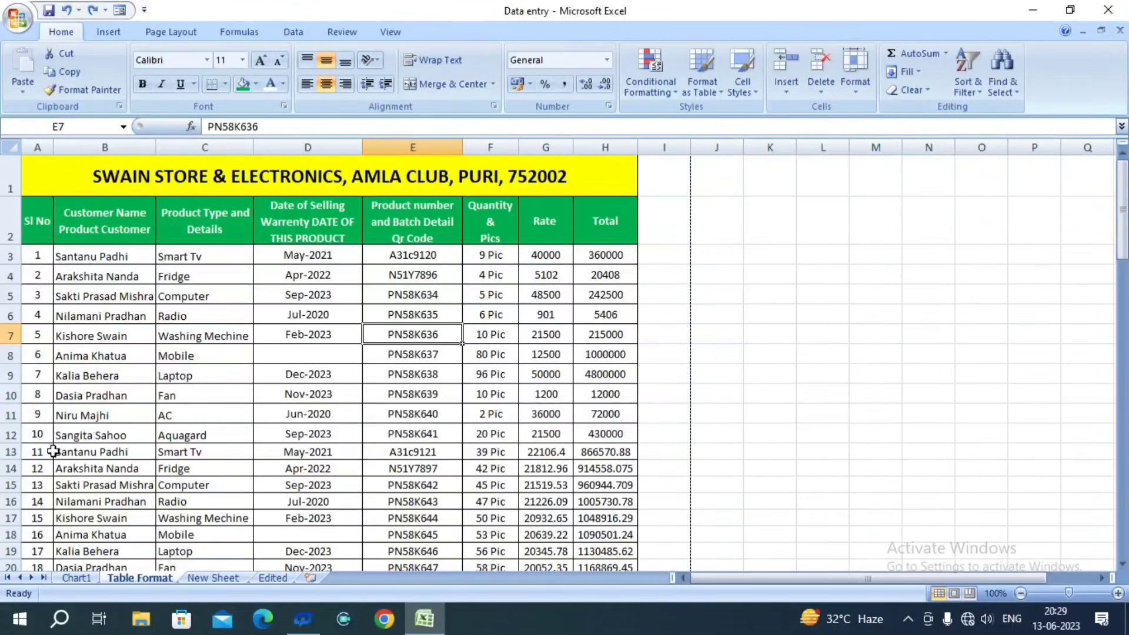
pyautogui.click(139, 437)
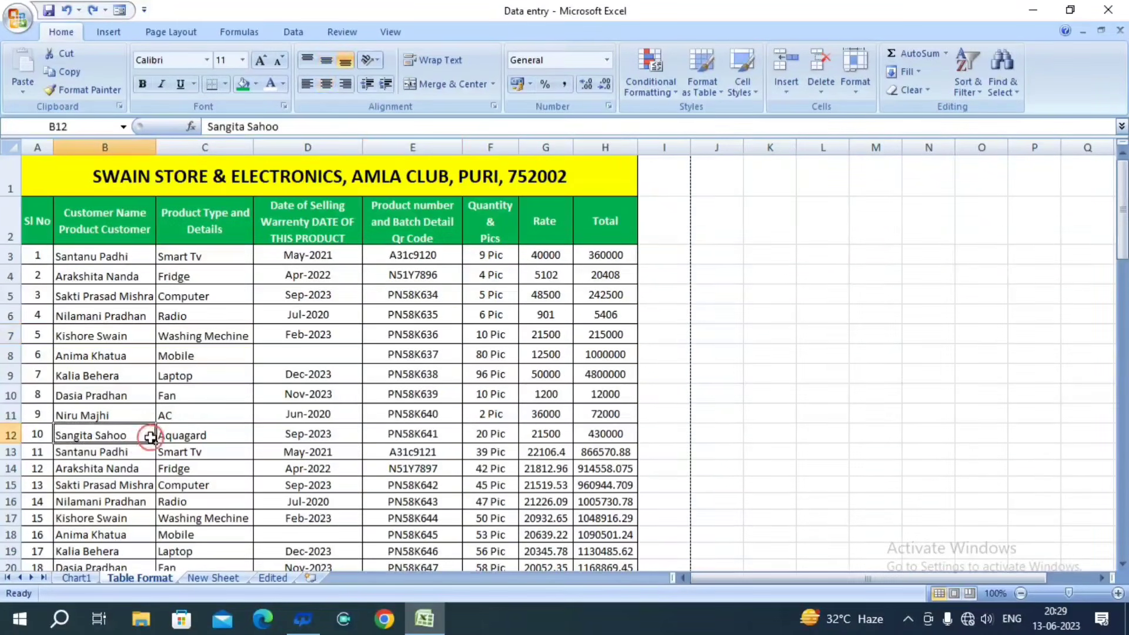
pyautogui.moveTo(11, 460); pyautogui.dragTo(12, 460)
pyautogui.click(12, 451)
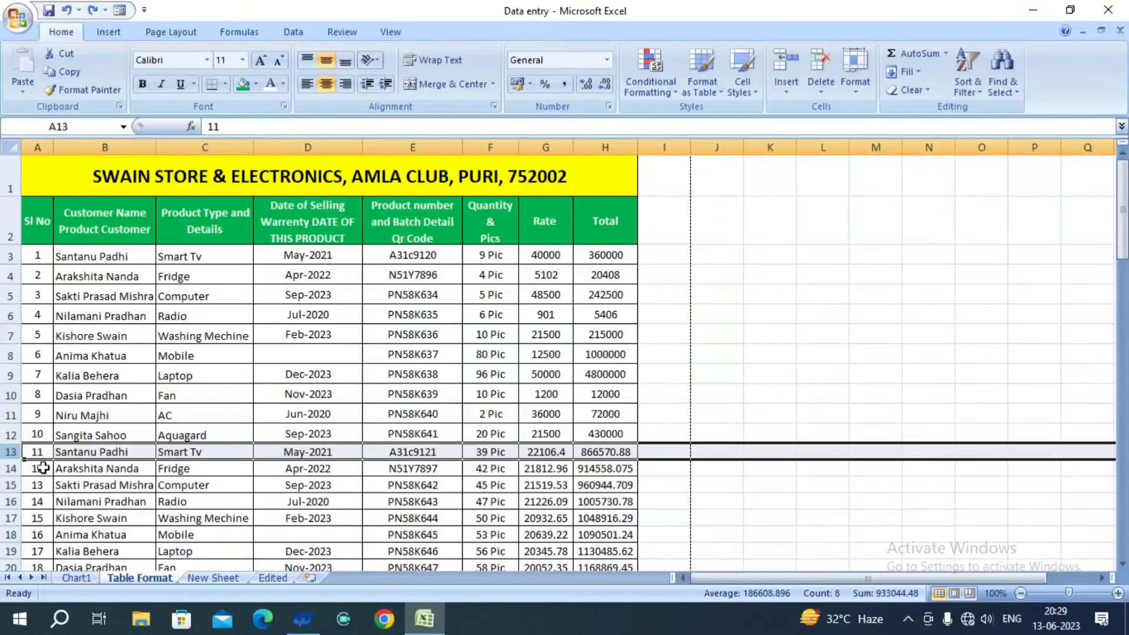
pyautogui.click(219, 520)
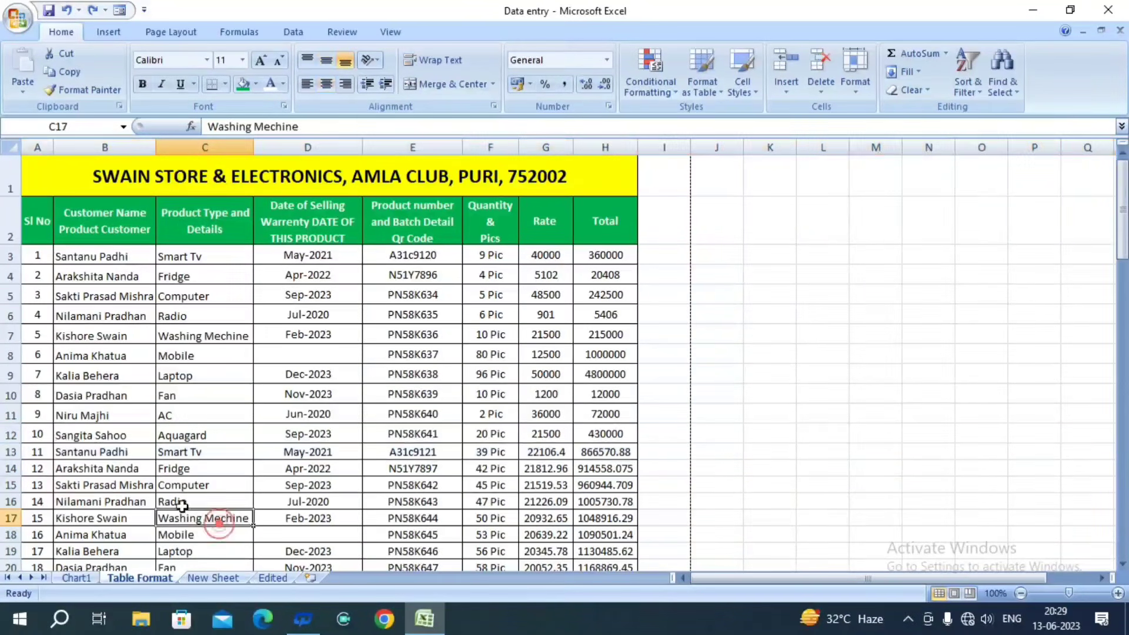
pyautogui.moveTo(34, 451); pyautogui.dragTo(605, 453)
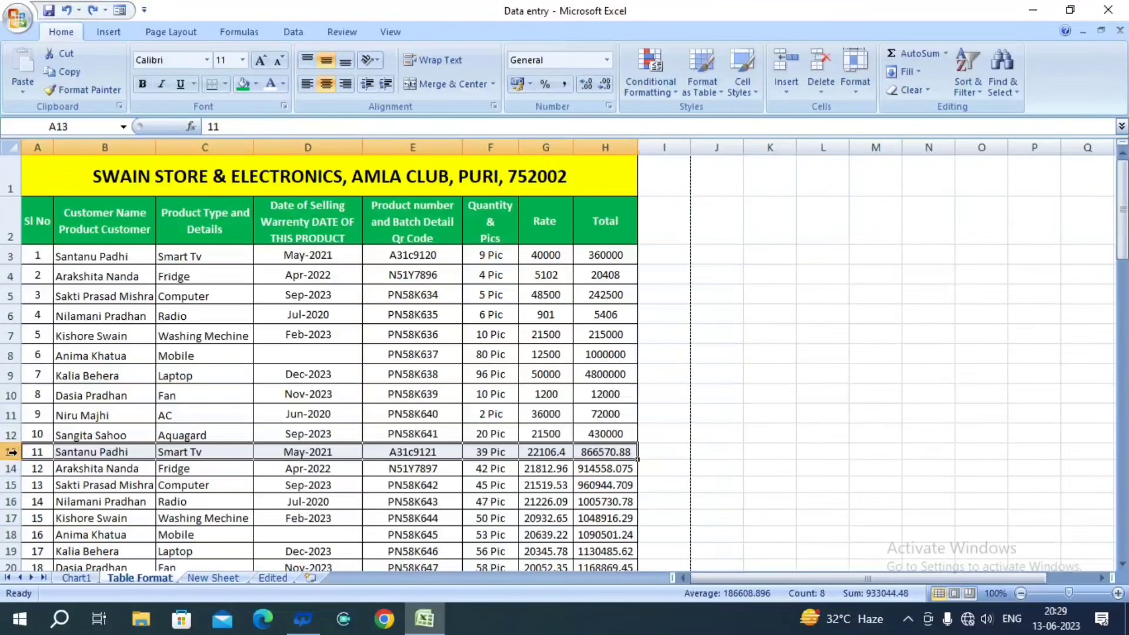
pyautogui.click(11, 451)
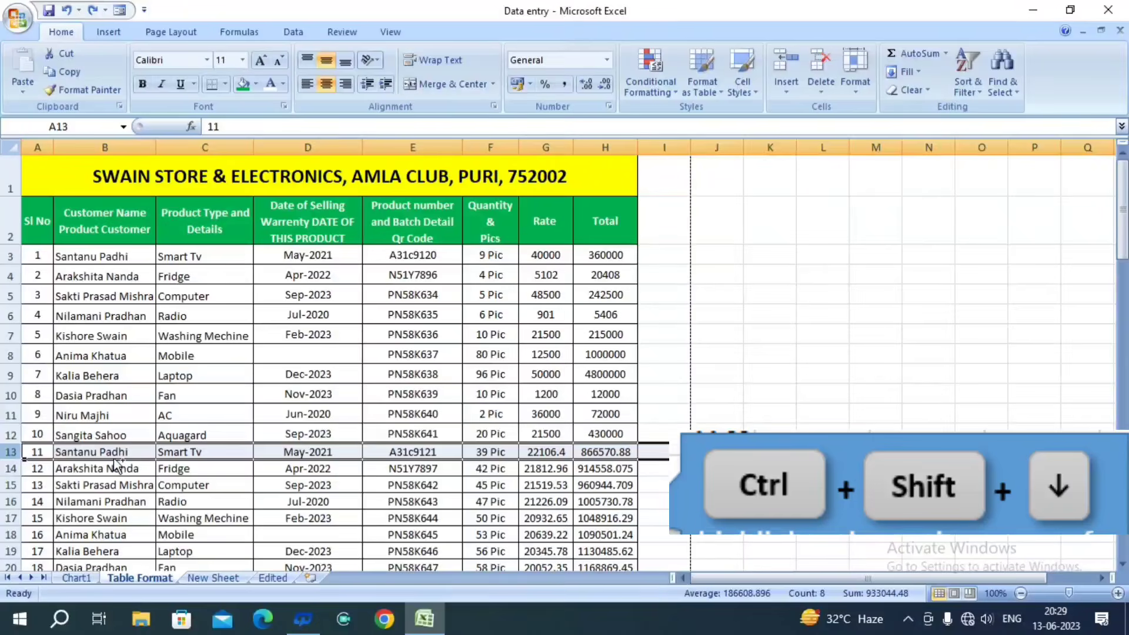
# - Extend the selection from row 13 down to row 98 and delete those extra rows
pyautogui.hotkey('ctrl', 'shift', 'Down')
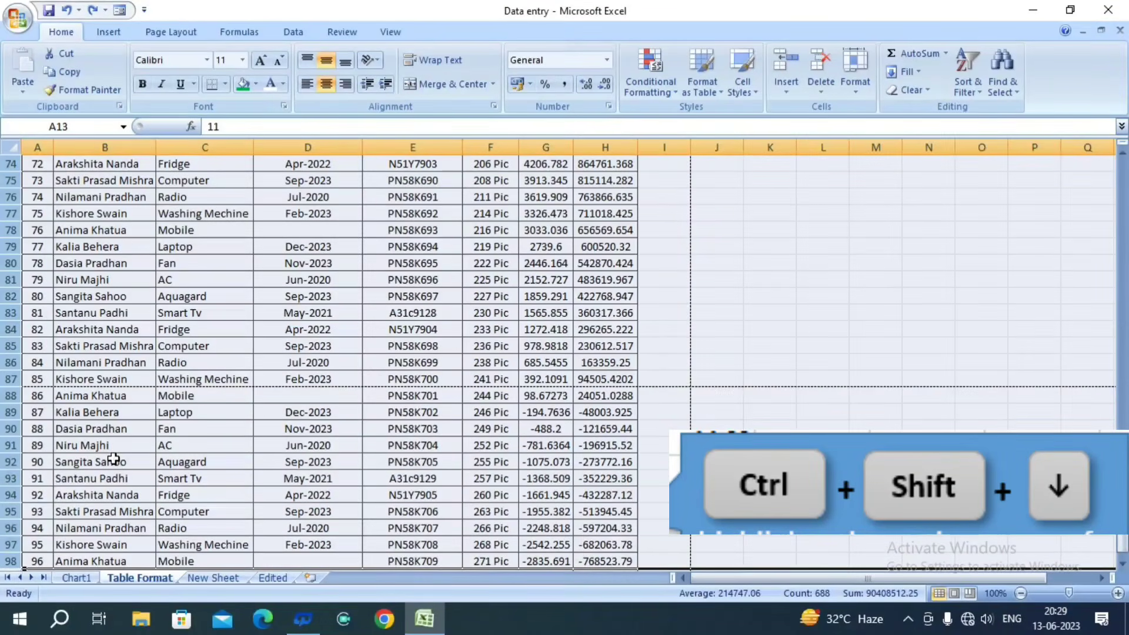
pyautogui.scroll(-3, 428, 435)
pyautogui.scroll(20, 660, 418)
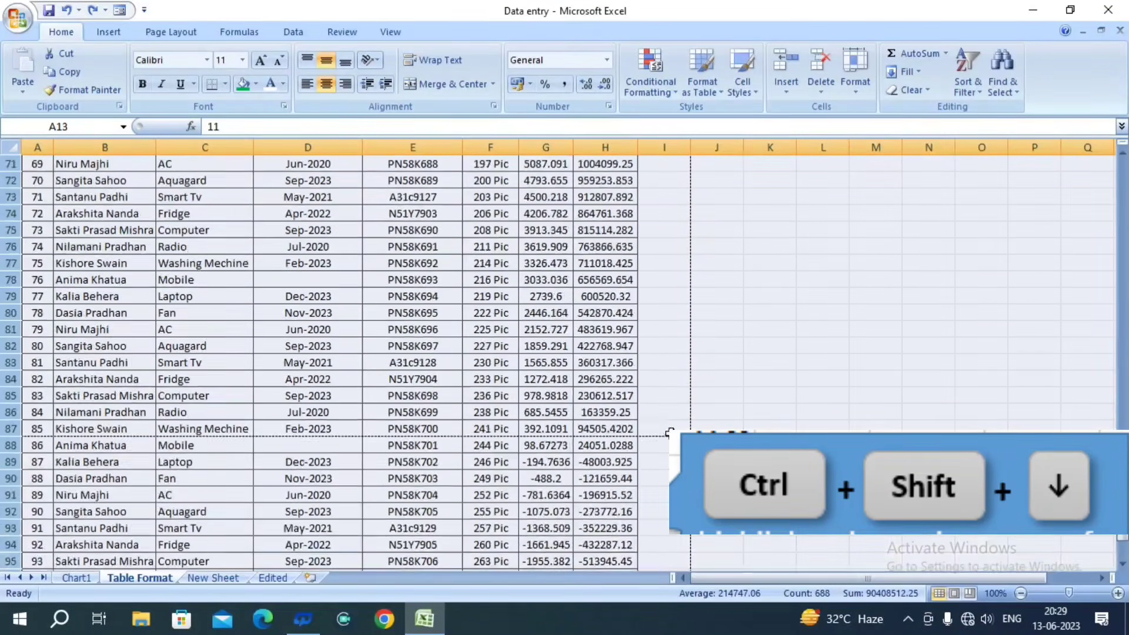
pyautogui.scroll(3, 660, 418)
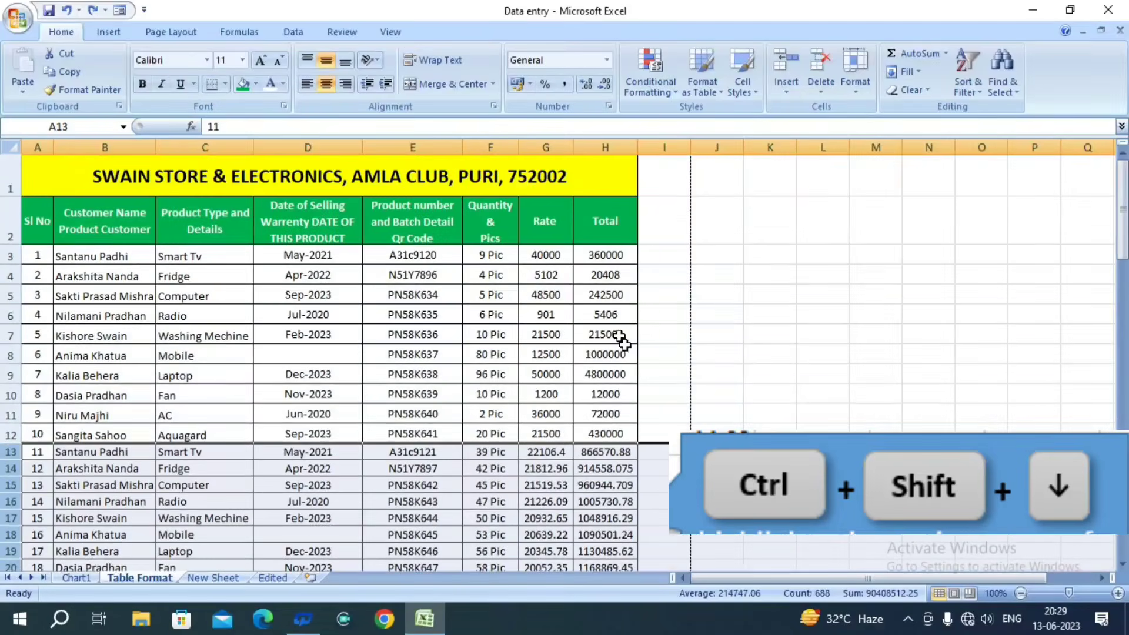
pyautogui.scroll(-6, 637, 446)
pyautogui.scroll(-9, 637, 446)
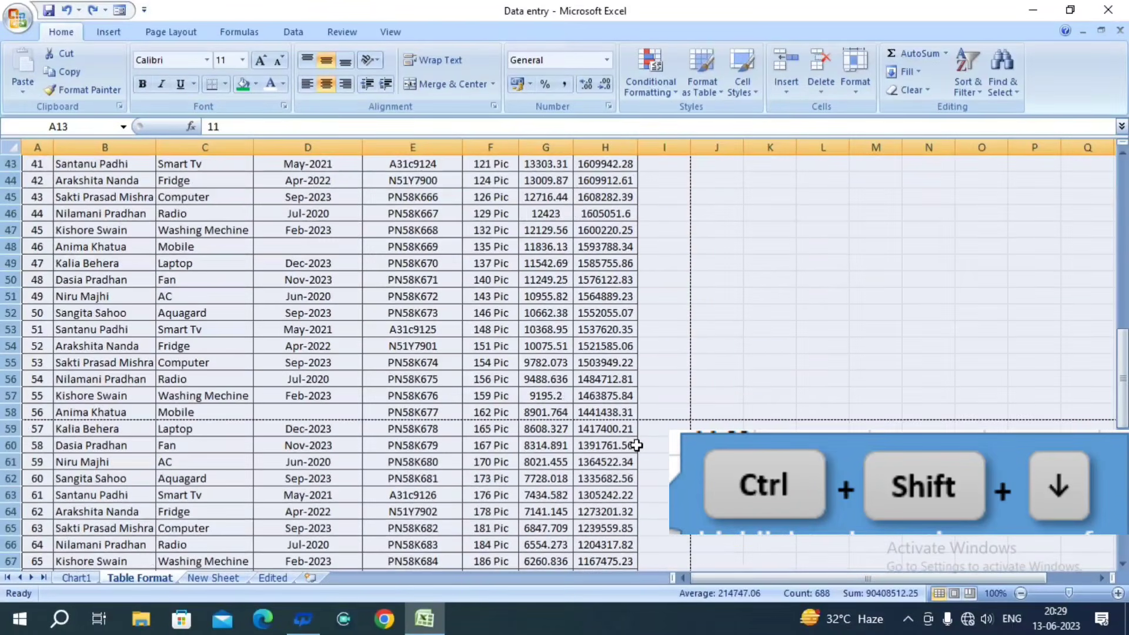
pyautogui.scroll(12, 629, 441)
pyautogui.scroll(2, 18, 287)
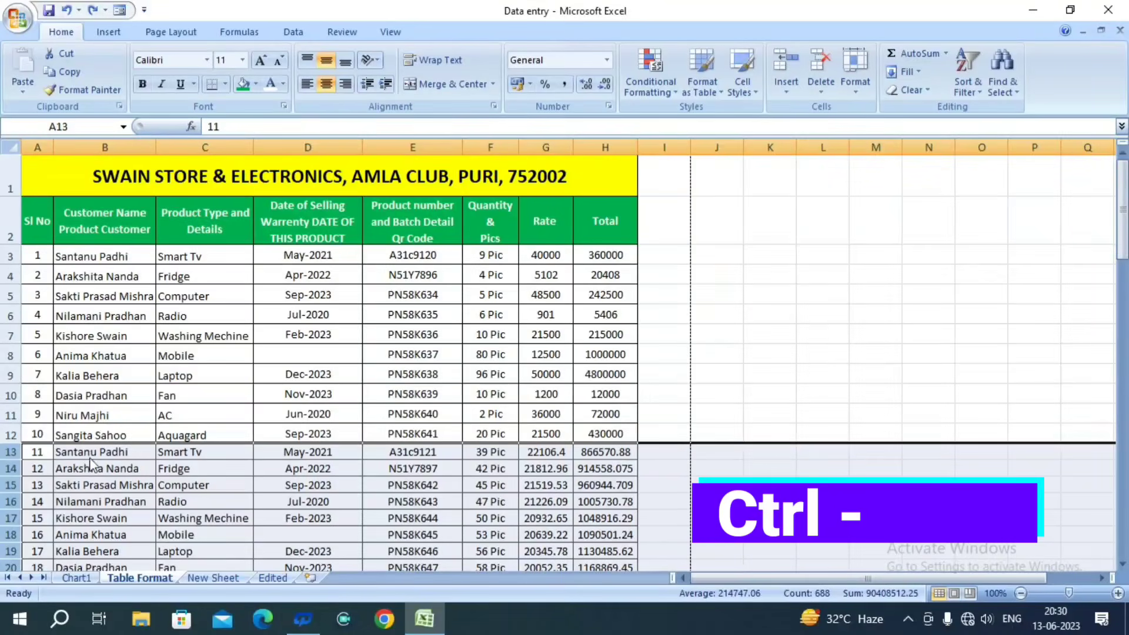
pyautogui.hotkey('ctrl', '-')
pyautogui.hotkey('ctrl', 'z')
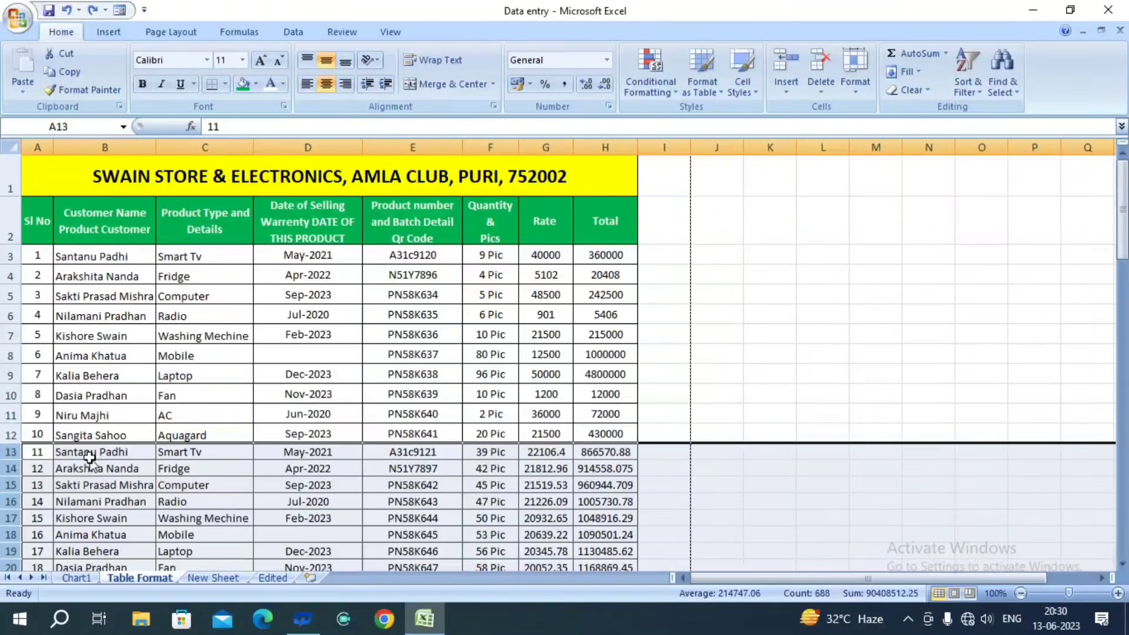
pyautogui.hotkey('ctrl', '-')
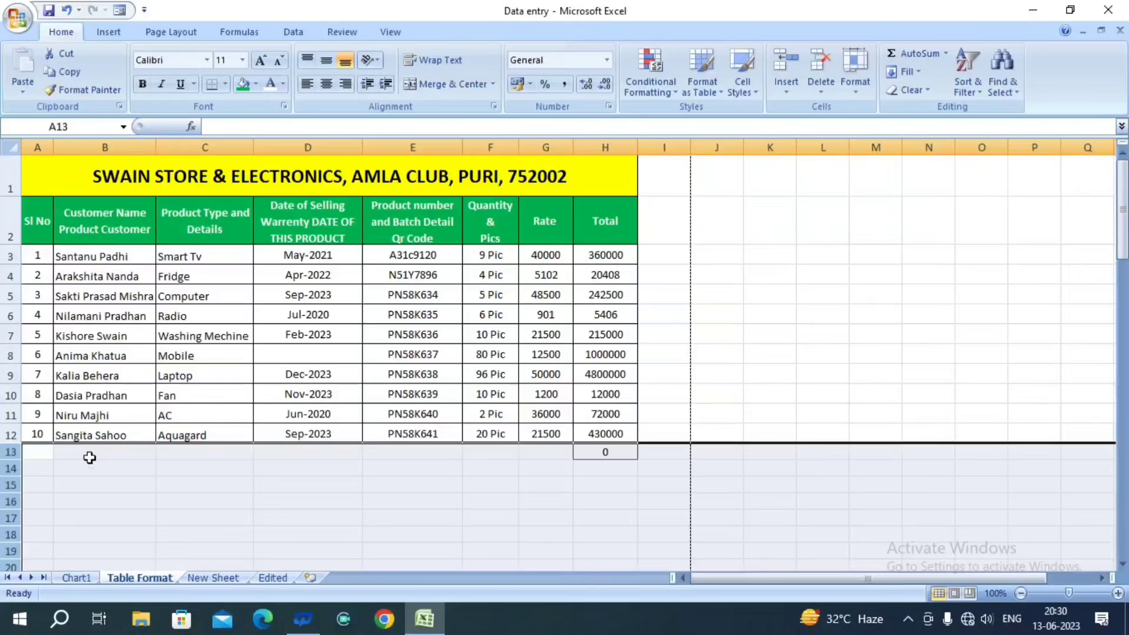
# - Undo the earlier clearing of the extra rows below the table
pyautogui.click(89, 457)
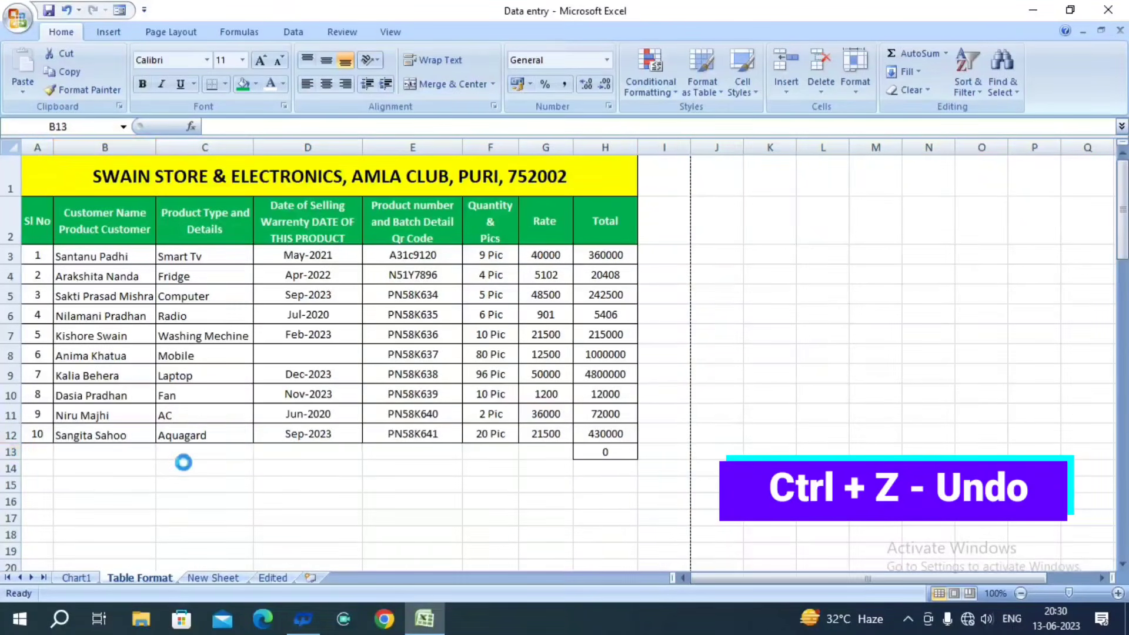
pyautogui.hotkey('ctrl', 'z')
pyautogui.click(112, 485)
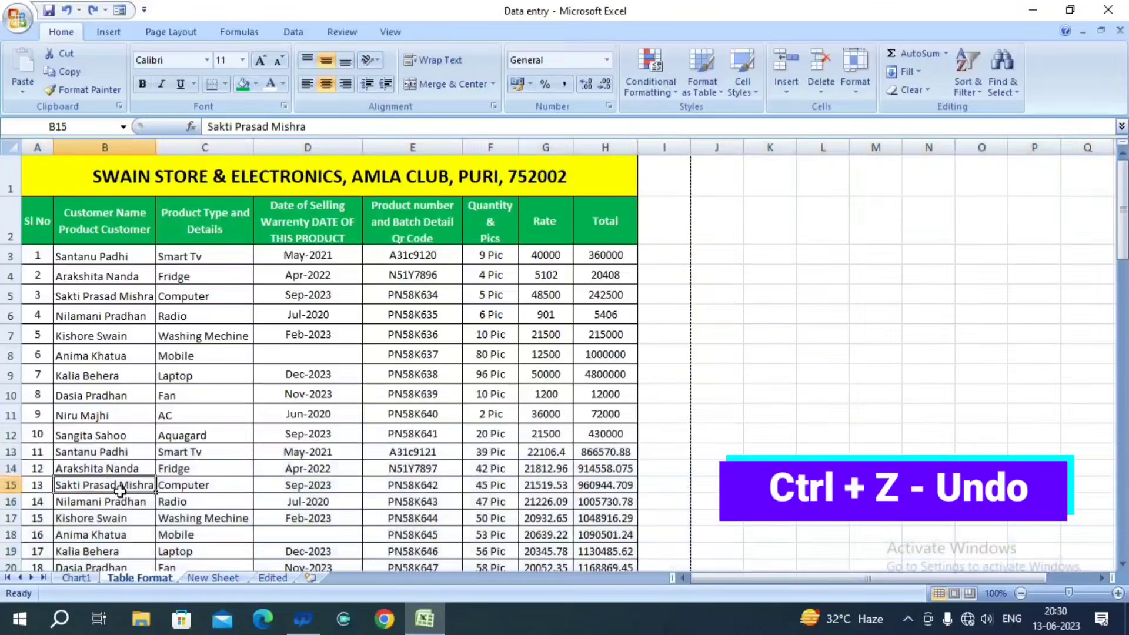
# - Clear the contents of rows 13 through 98 below the ten sales records
pyautogui.click(12, 453)
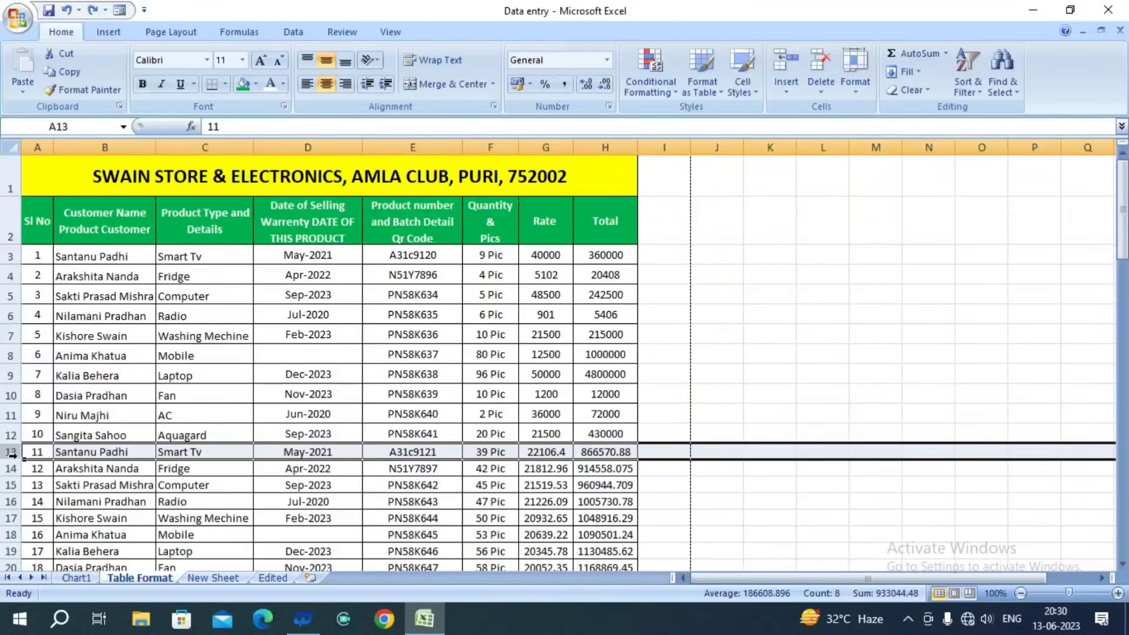
pyautogui.moveTo(11, 454); pyautogui.dragTo(13, 455)
pyautogui.scroll(19, 18, 353)
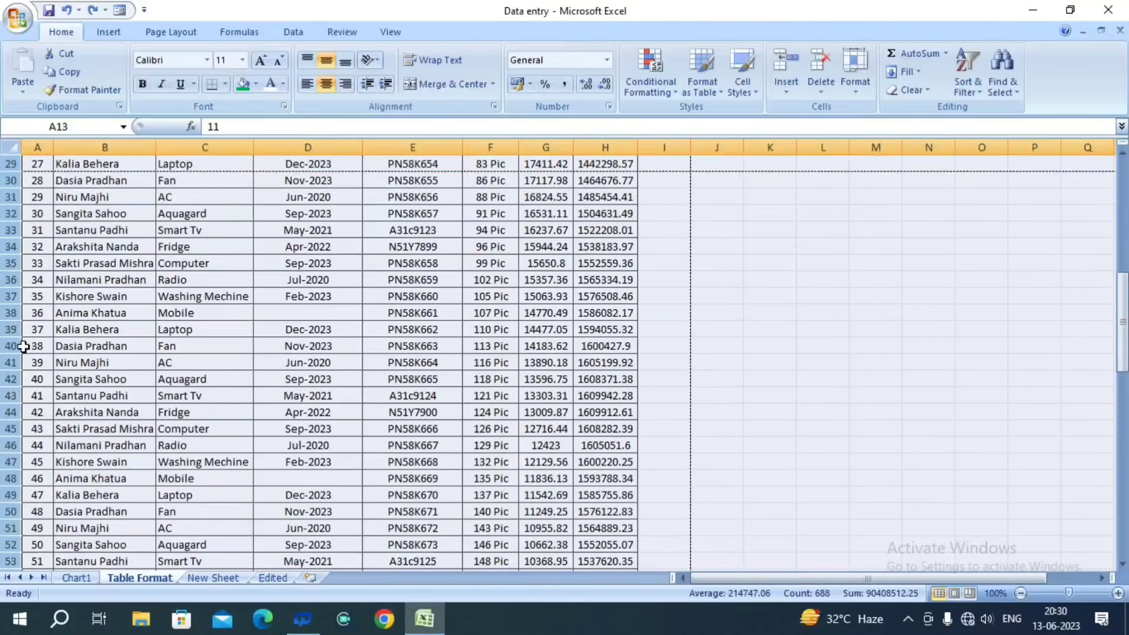
pyautogui.scroll(5, 753, 324)
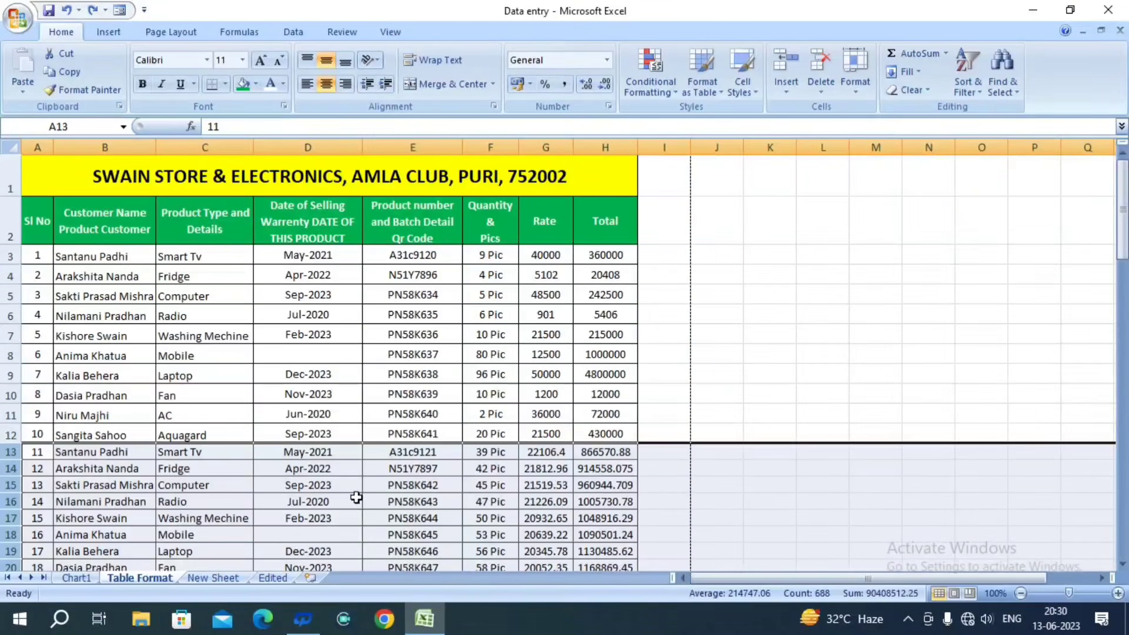
pyautogui.press('Delete')
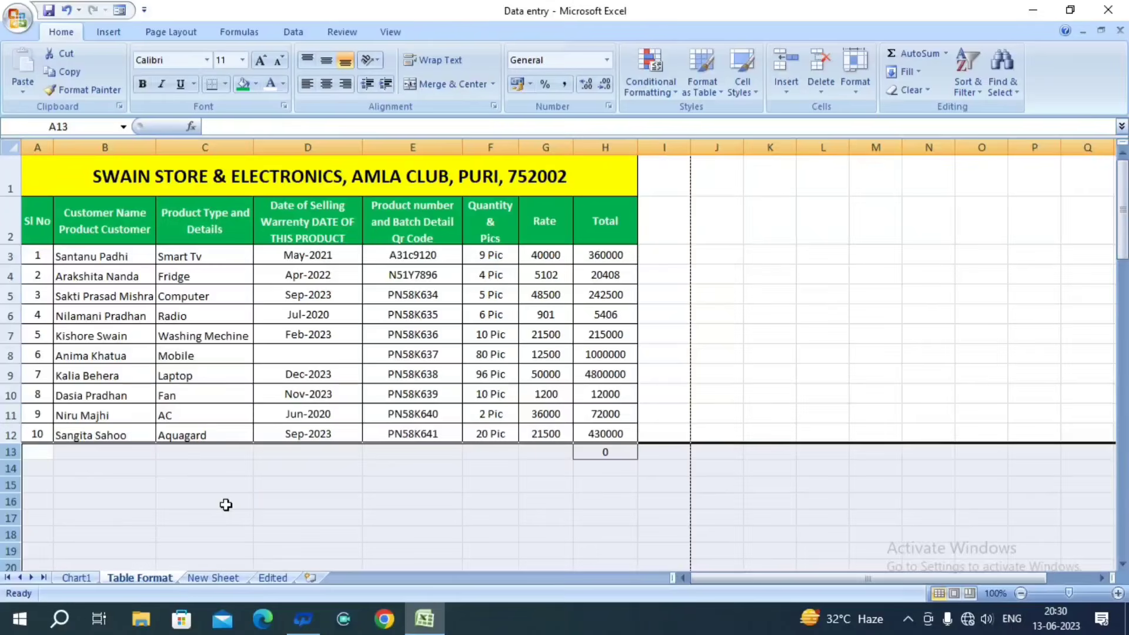
pyautogui.click(226, 505)
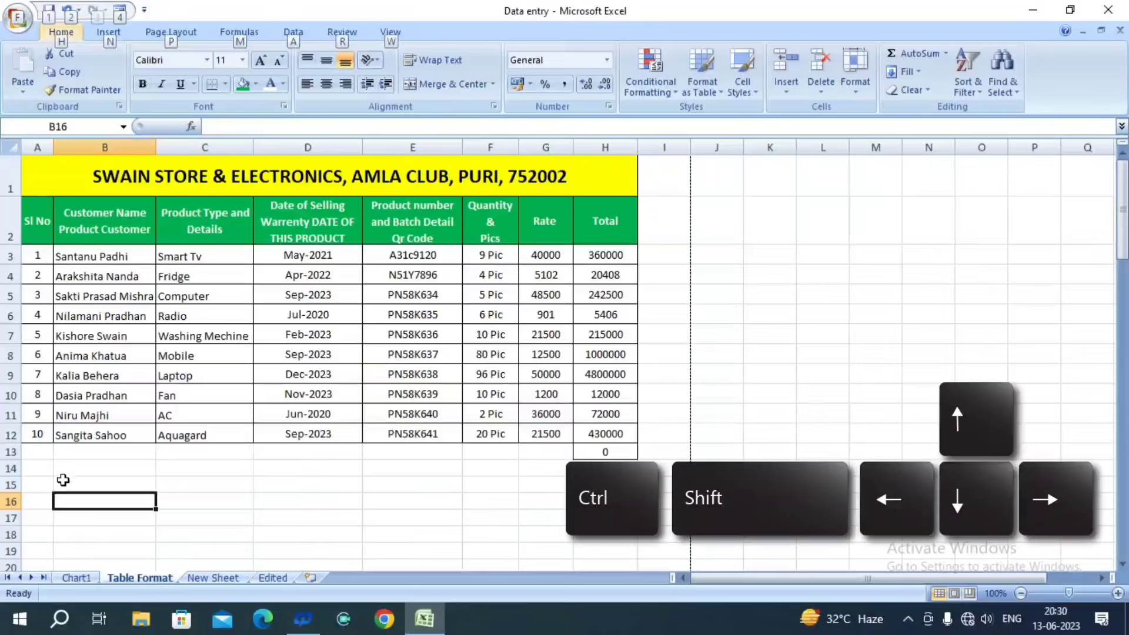
pyautogui.click(47, 481)
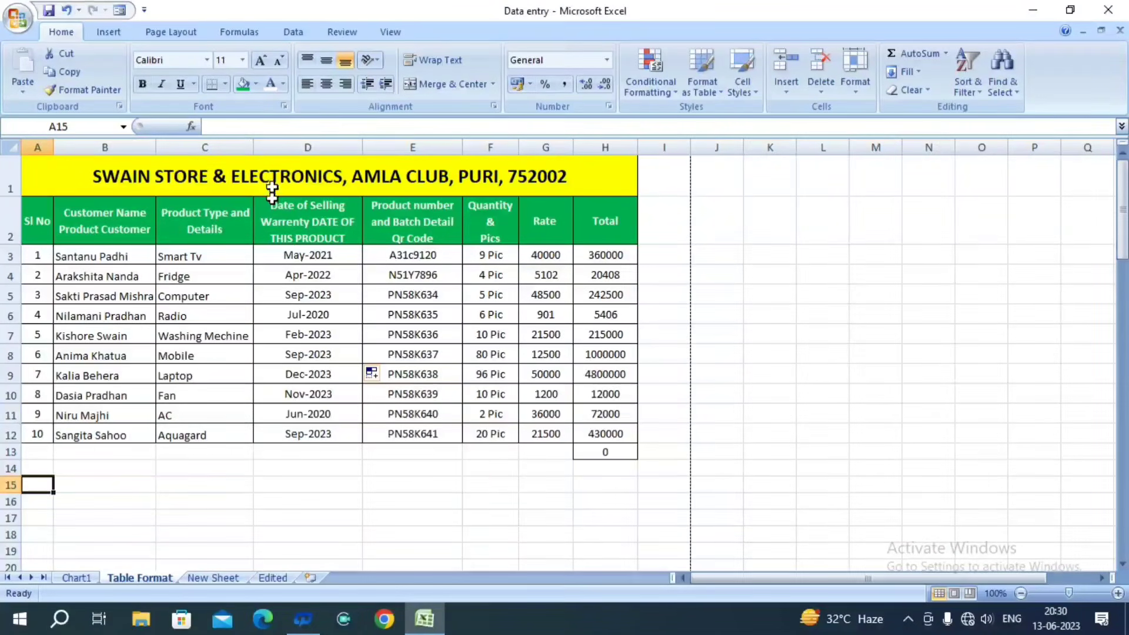
# - Select the customer names in B3:B12 and bring up the Data ribbon's Sort A to Z command
pyautogui.click(148, 274)
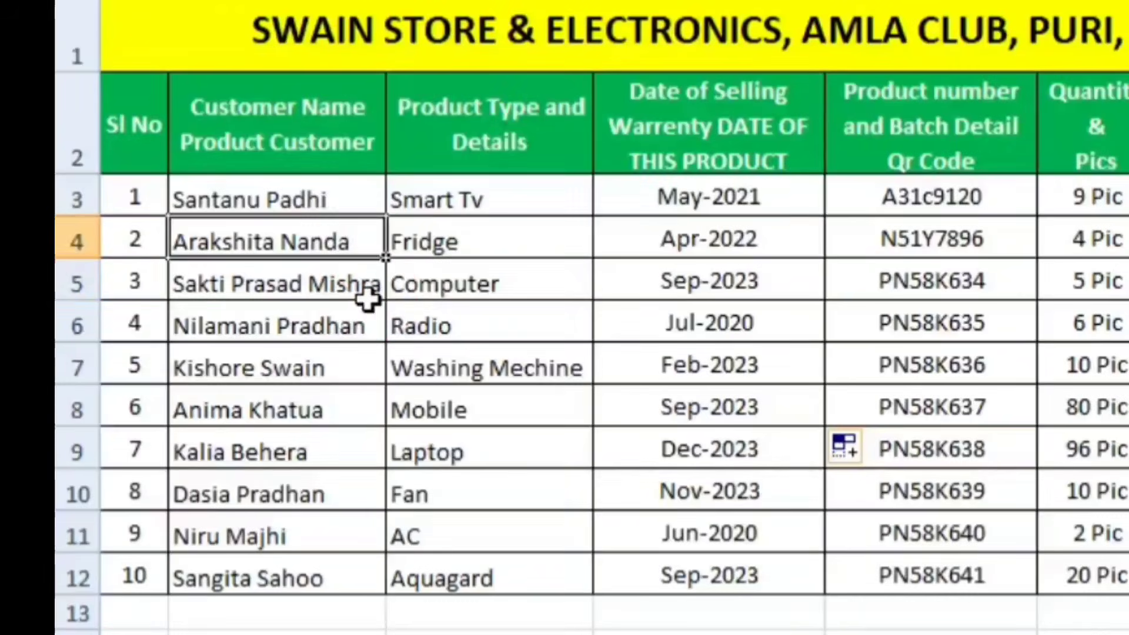
pyautogui.click(147, 302)
pyautogui.moveTo(127, 258); pyautogui.dragTo(126, 410)
pyautogui.moveTo(322, 522); pyautogui.dragTo(315, 572)
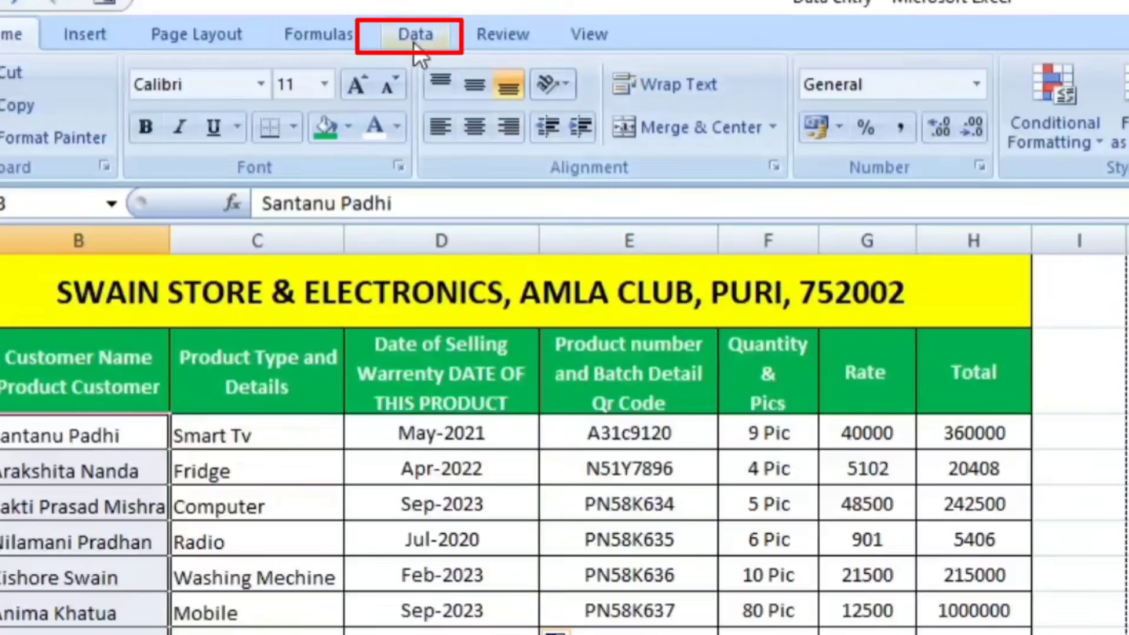
pyautogui.click(420, 35)
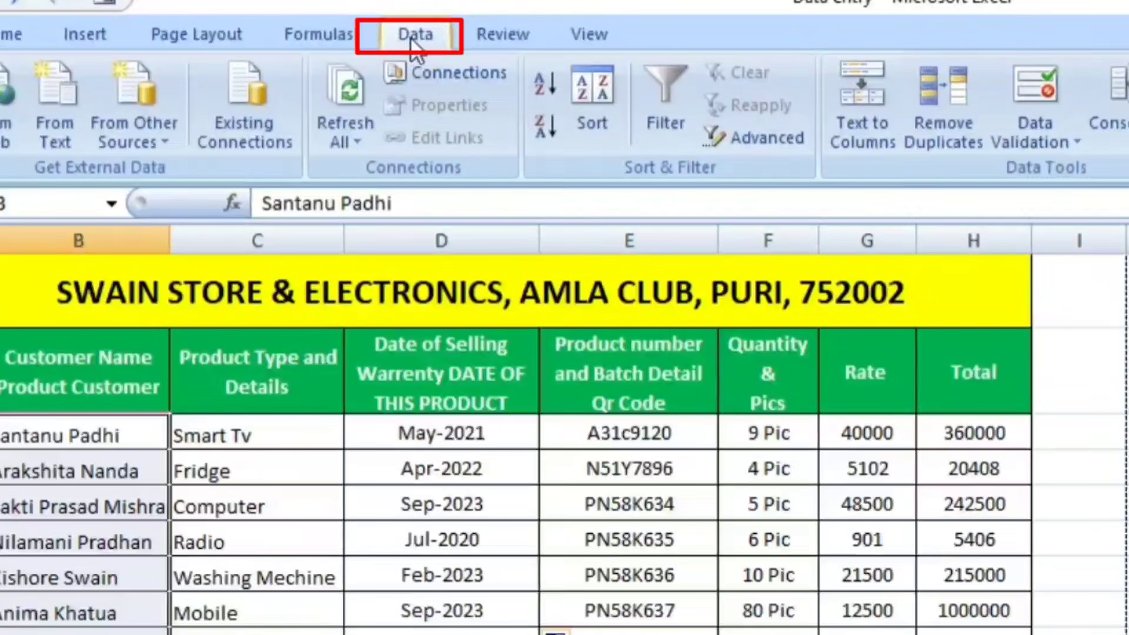
pyautogui.click(595, 131)
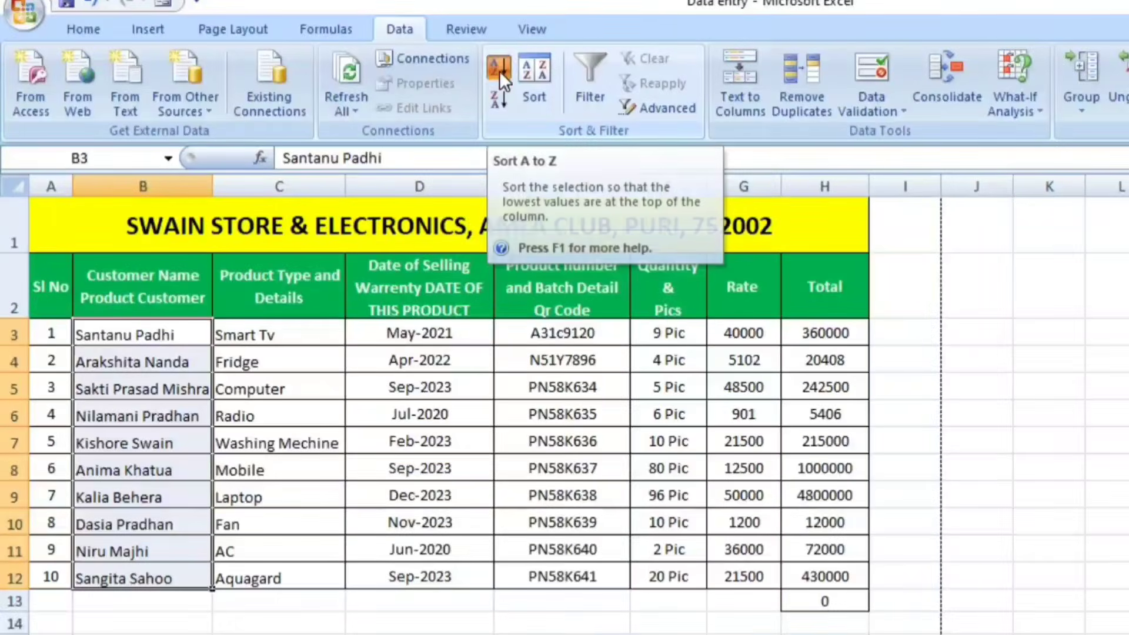
# - Sort B3:B12 A to Z, continuing with the current selection only when the Sort Warning appears
pyautogui.click(428, 69)
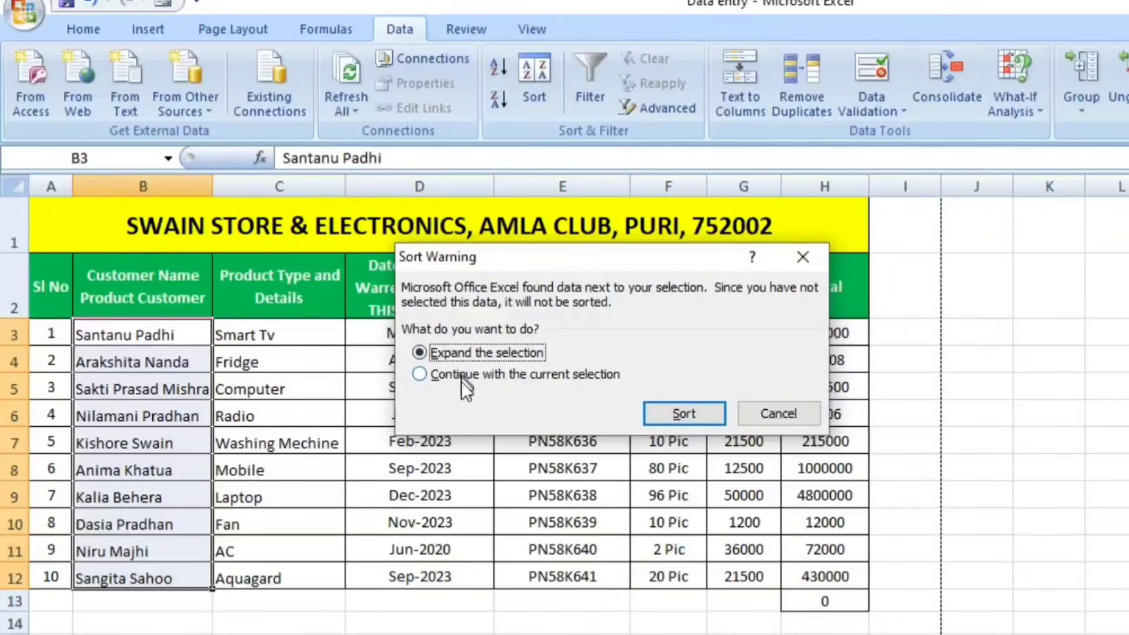
pyautogui.click(476, 376)
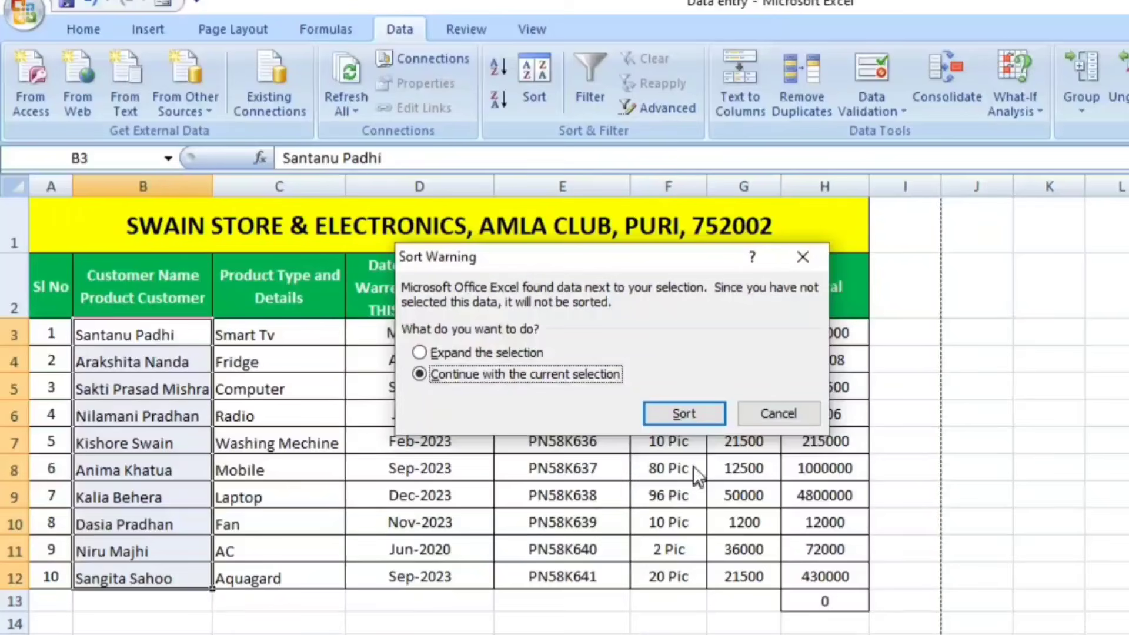
pyautogui.moveTo(645, 255); pyautogui.dragTo(654, 422)
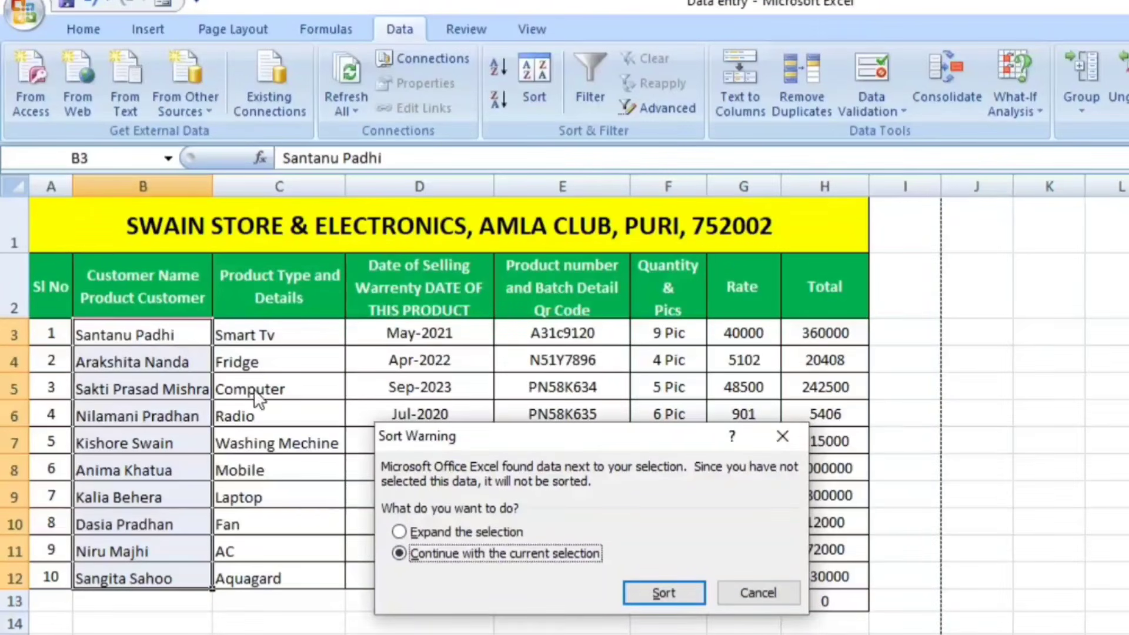
pyautogui.click(668, 590)
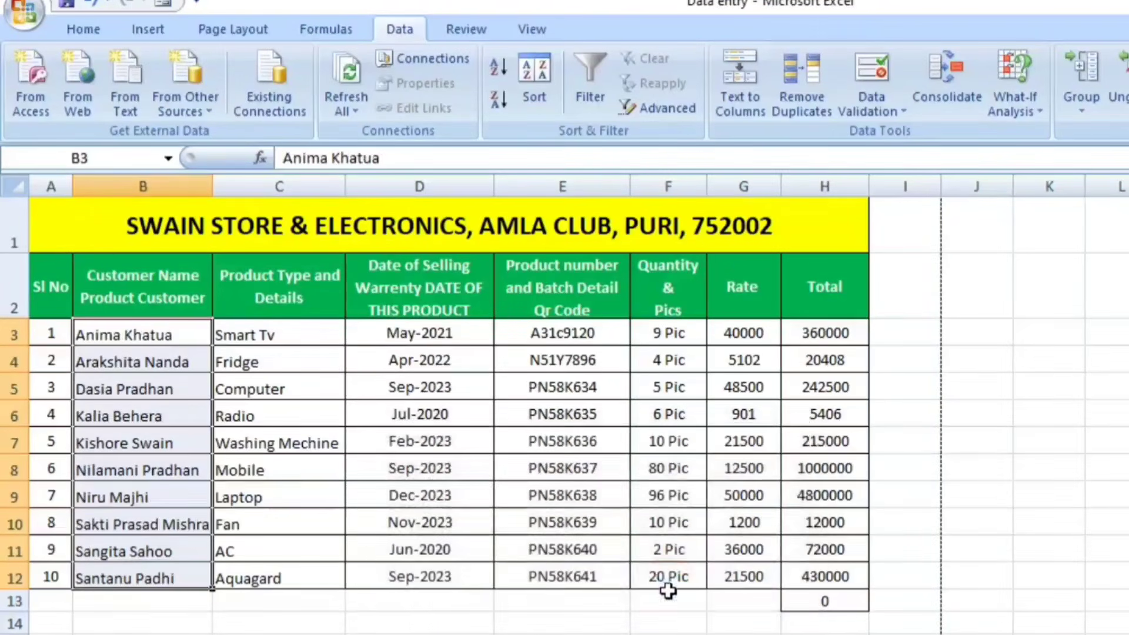
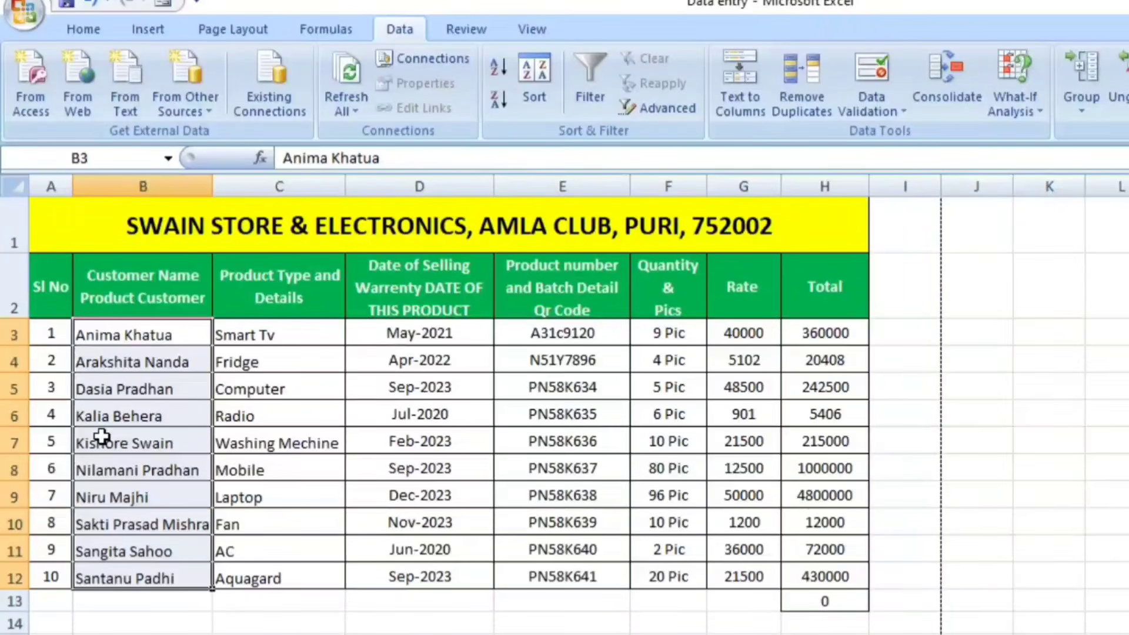
# - Undo the names-only sort, then re-sort B3:B12 A to Z, expanding the selection to whole rows
pyautogui.hotkey('ctrl', 'z')
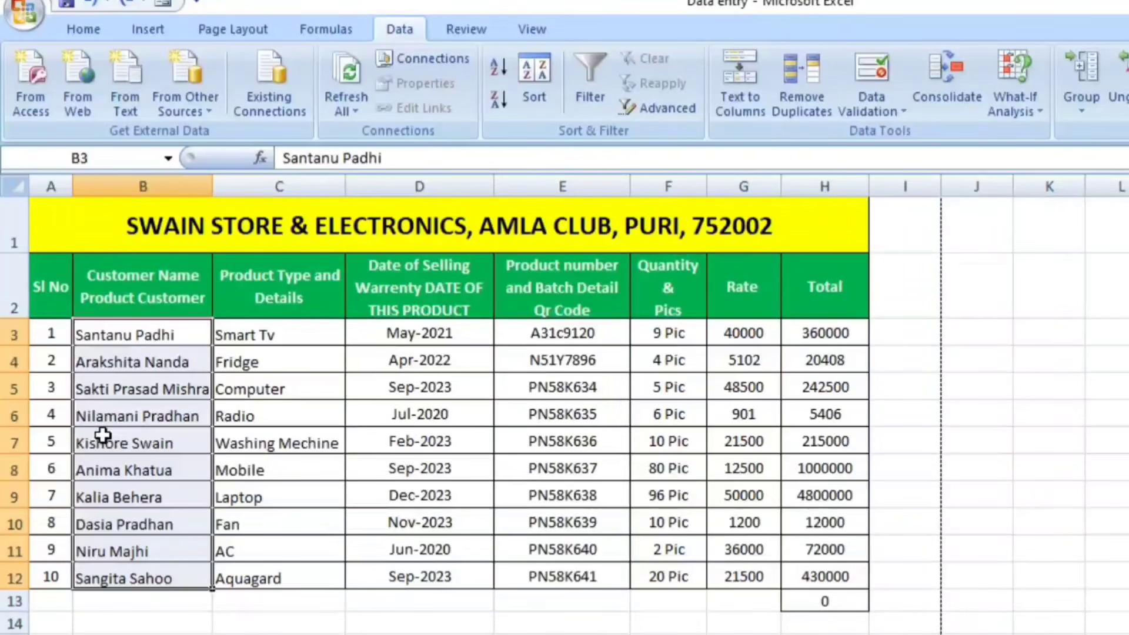
pyautogui.click(165, 488)
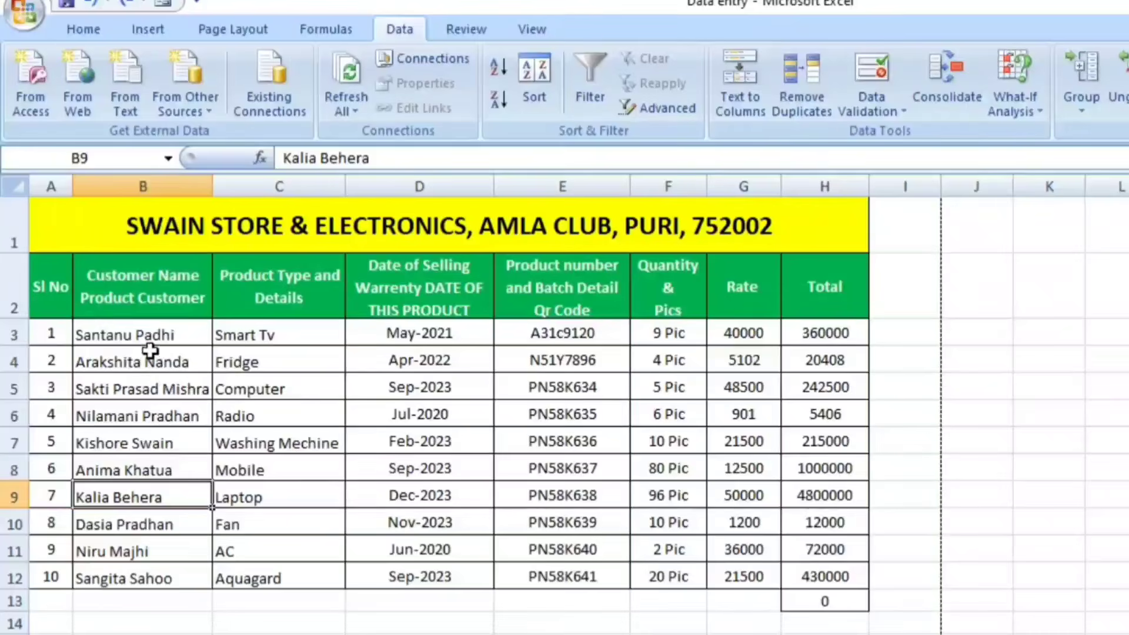
pyautogui.moveTo(151, 332); pyautogui.dragTo(151, 576)
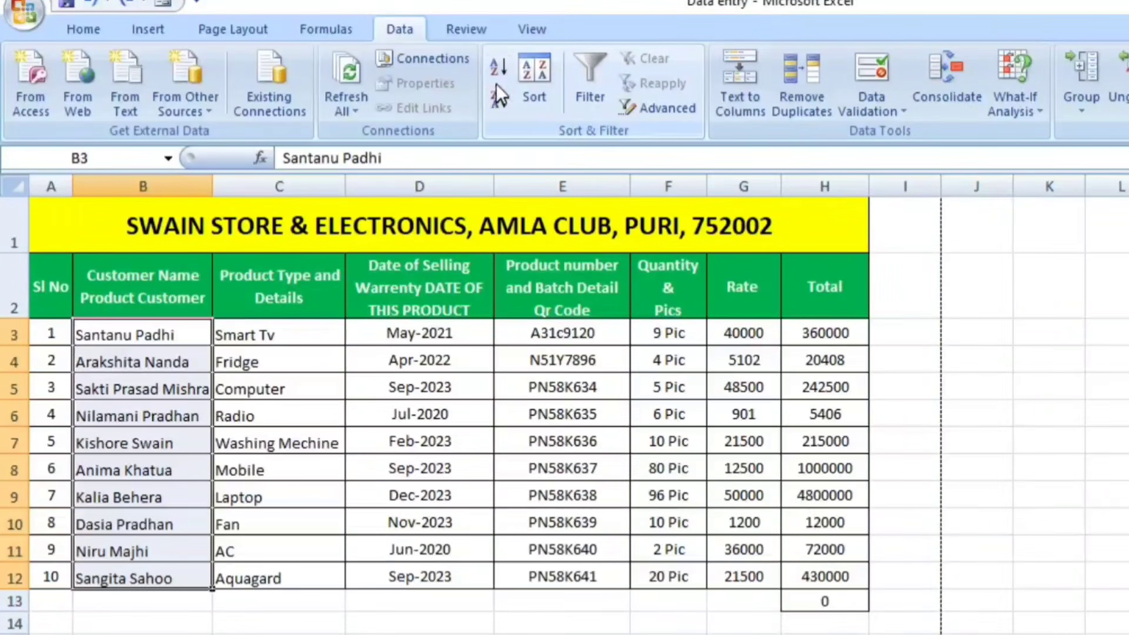
pyautogui.click(499, 65)
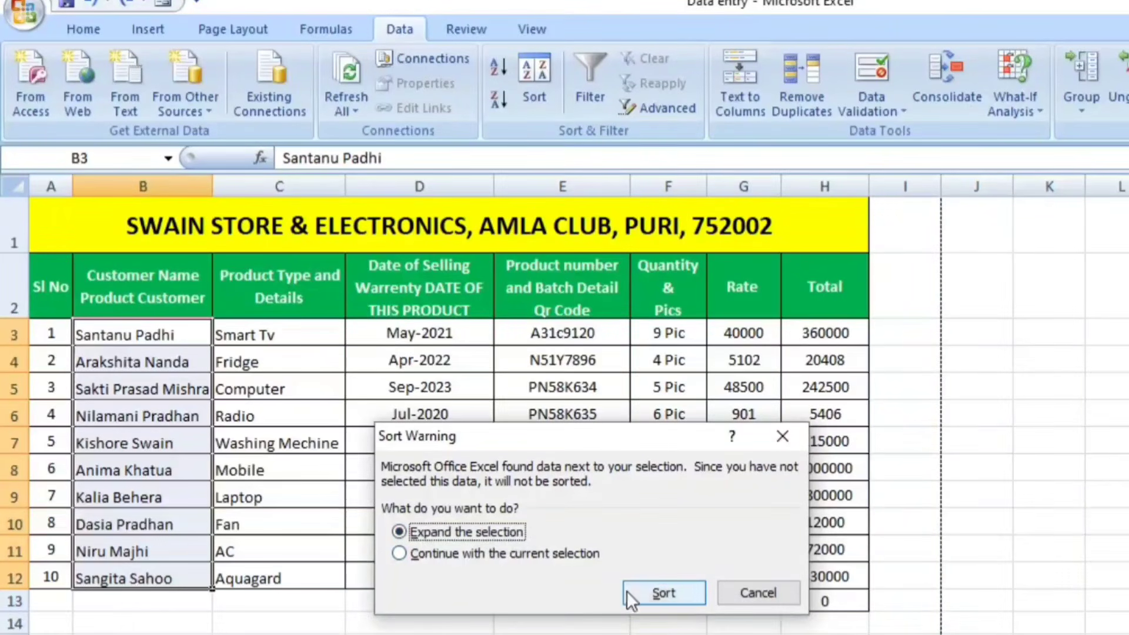
pyautogui.click(670, 593)
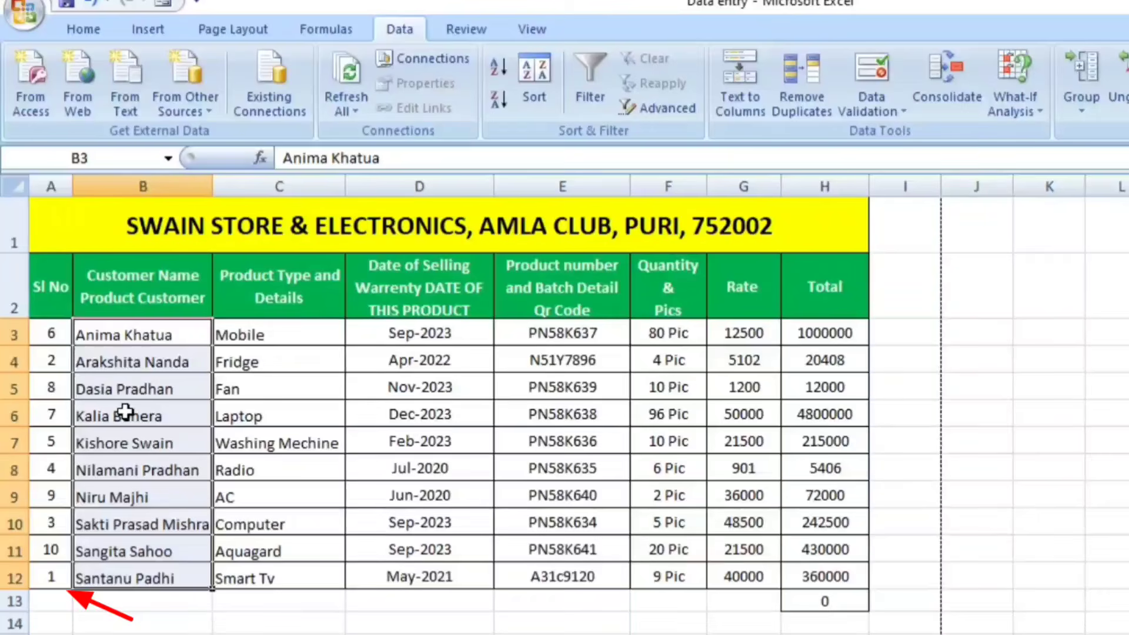
# - Sort the Sl No values A3:A12 ascending on their own, continuing with the current selection only
pyautogui.press('alt')
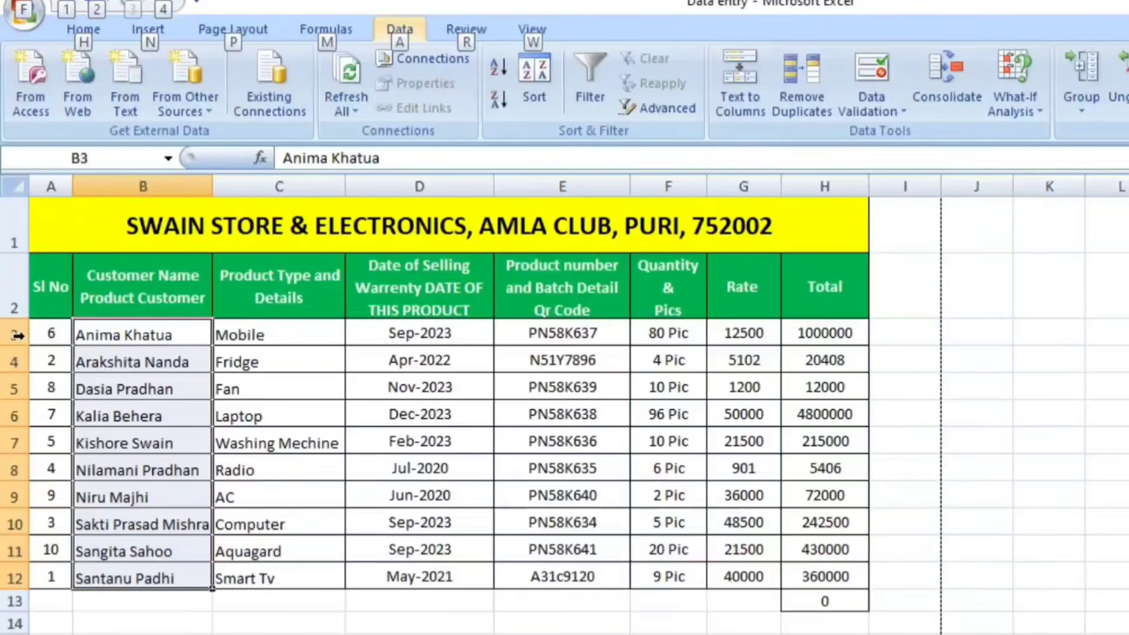
pyautogui.click(93, 351)
pyautogui.moveTo(47, 334); pyautogui.dragTo(55, 579)
pyautogui.click(103, 359)
pyautogui.moveTo(50, 334); pyautogui.dragTo(53, 581)
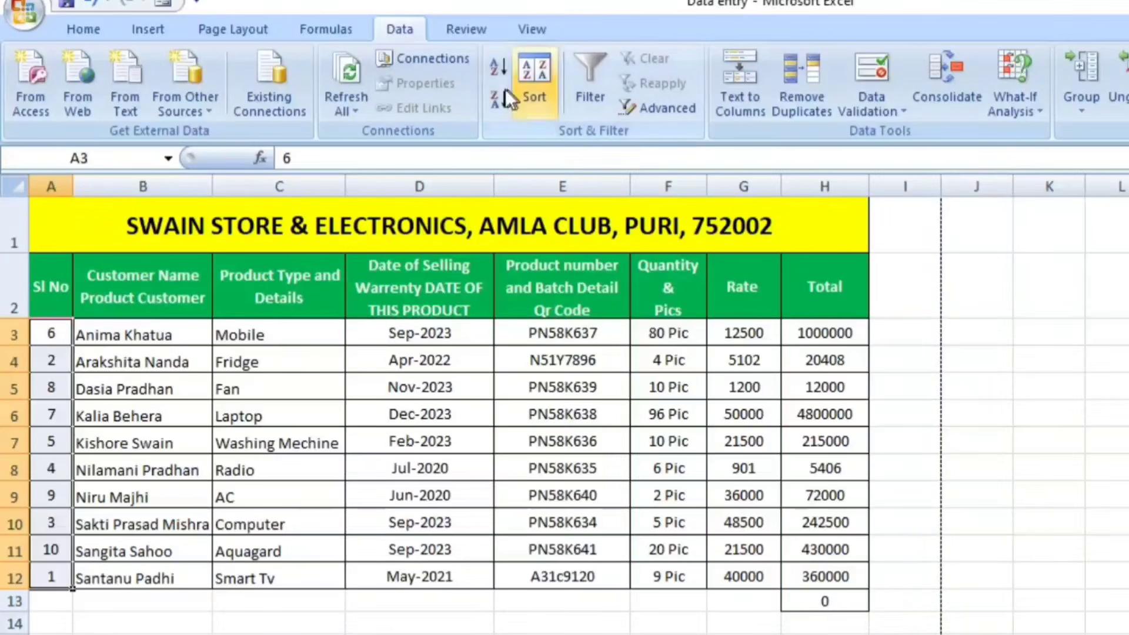
pyautogui.click(496, 62)
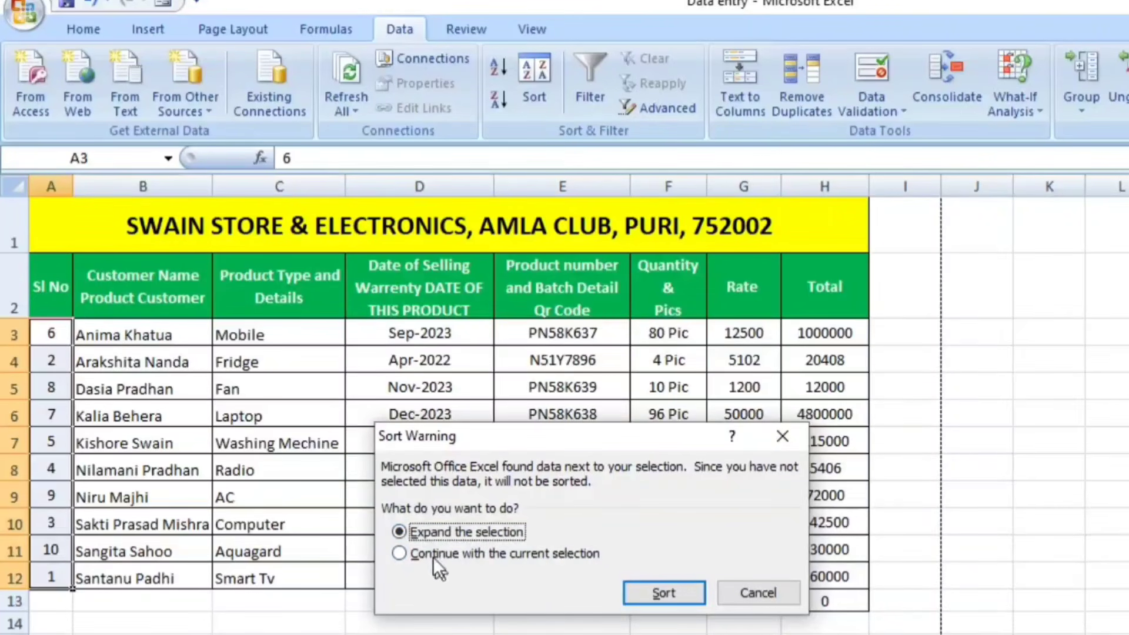
pyautogui.click(412, 555)
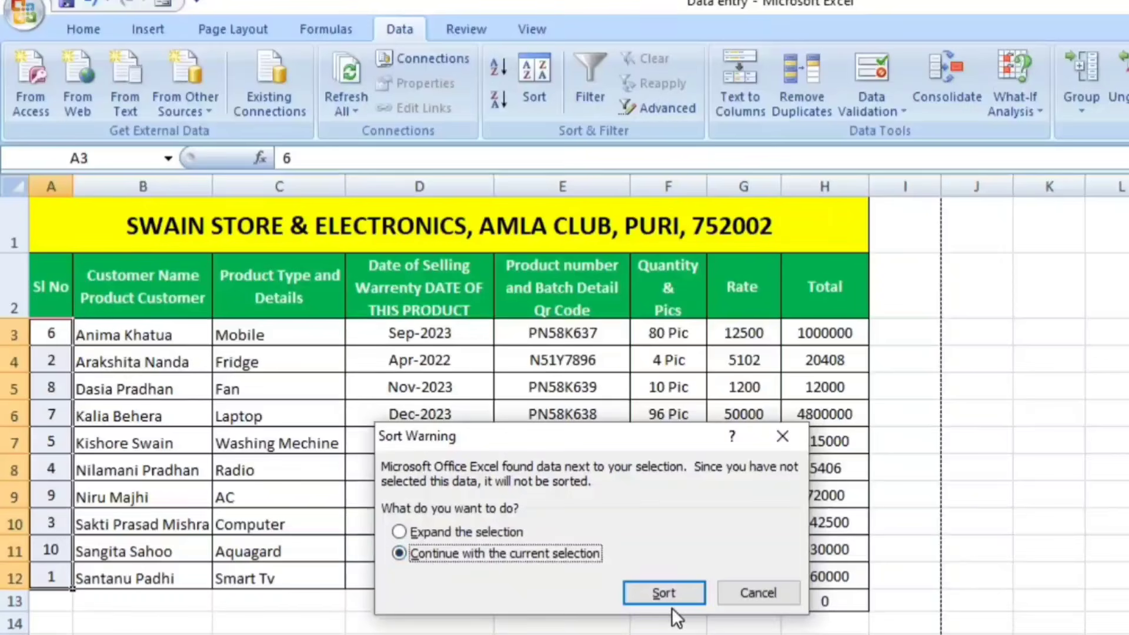
pyautogui.click(663, 592)
pyautogui.click(207, 493)
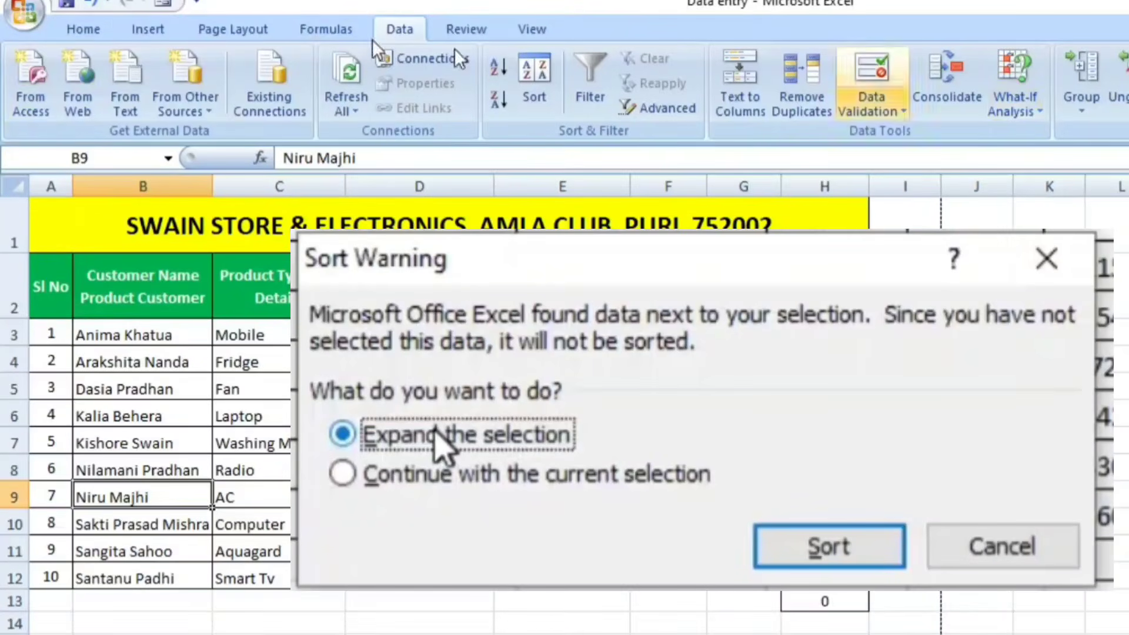
# - Show the Home ribbon tab, flip briefly to Data, and settle back on Home
pyautogui.click(88, 32)
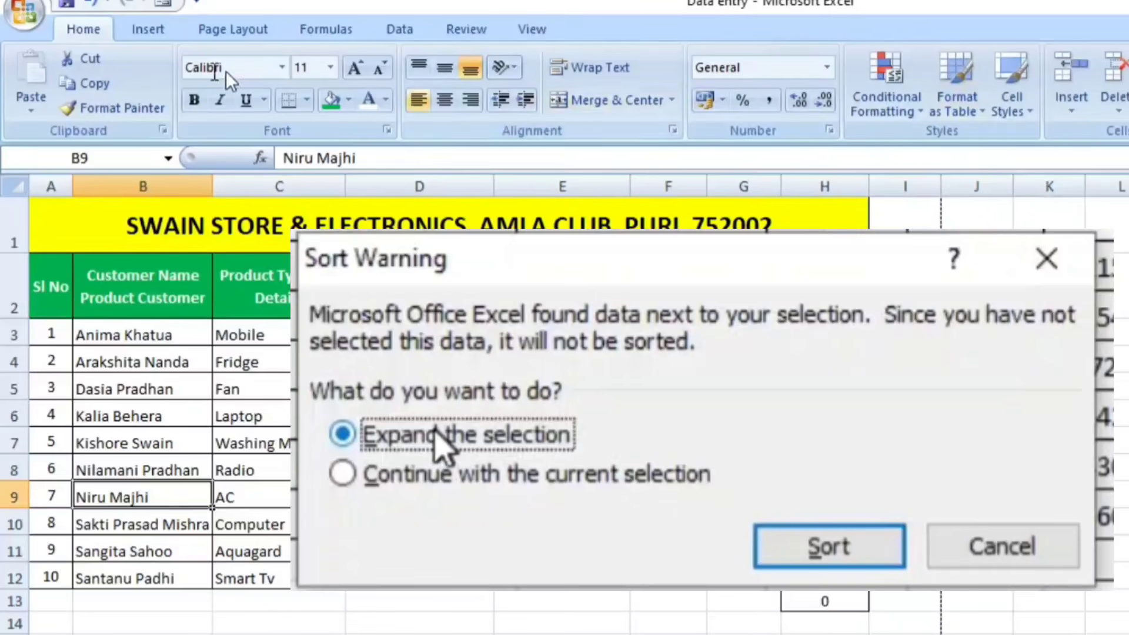
pyautogui.click(398, 27)
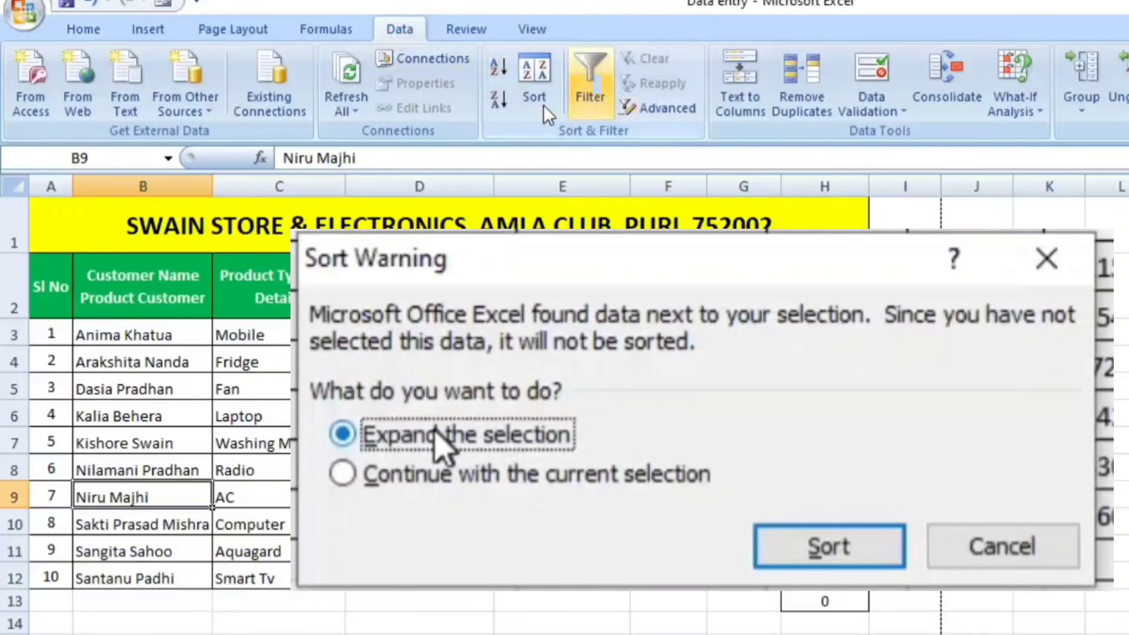
pyautogui.click(71, 29)
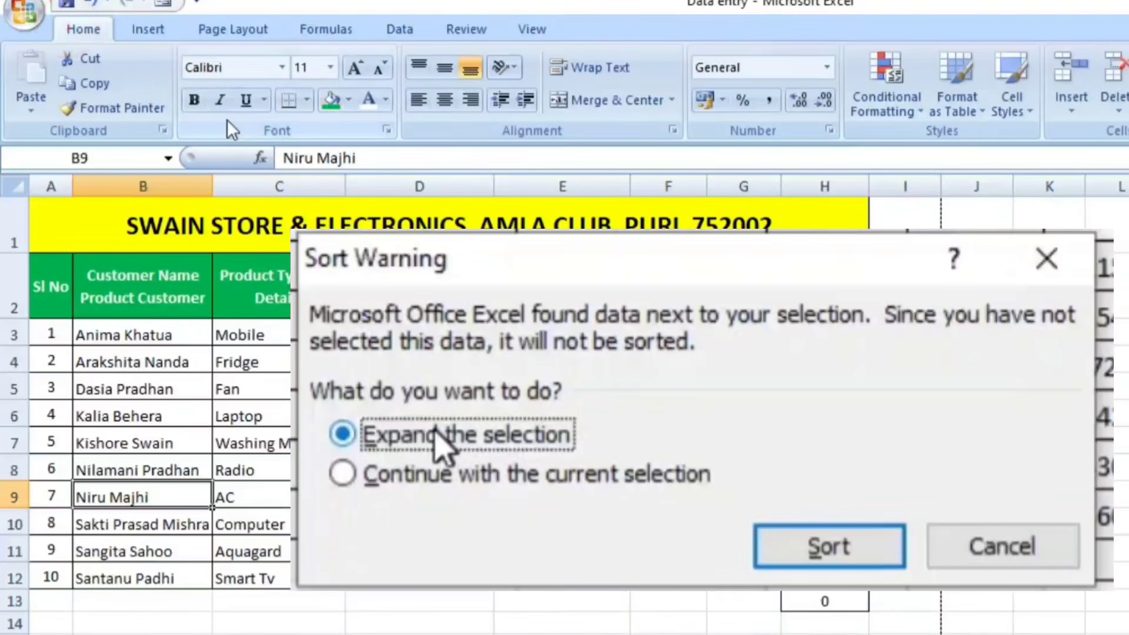